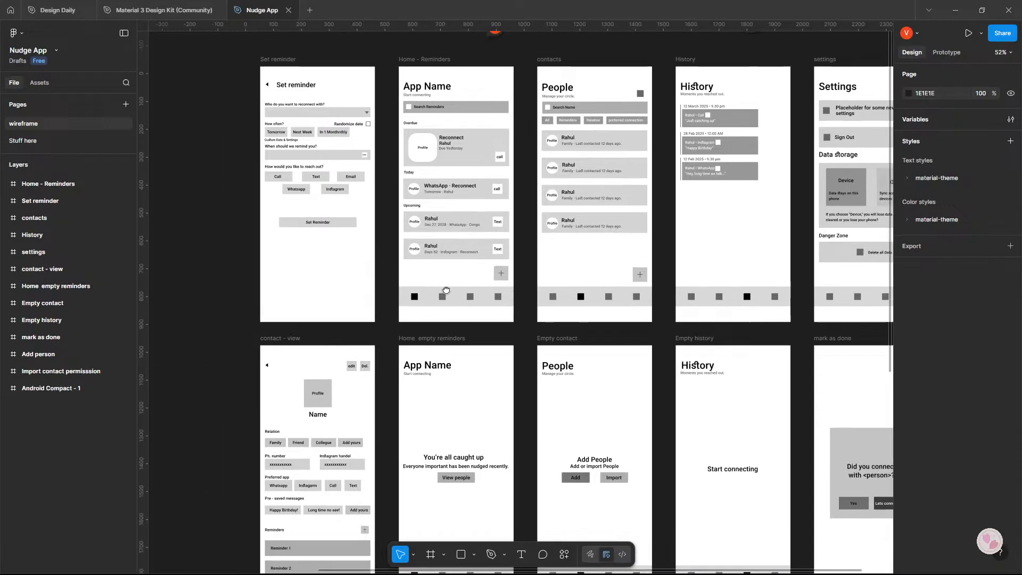
Examine the wireframe screens, comparing the Set reminder, Home - Reminders, contacts and History frames.
scroll(366, 319, up, 3)
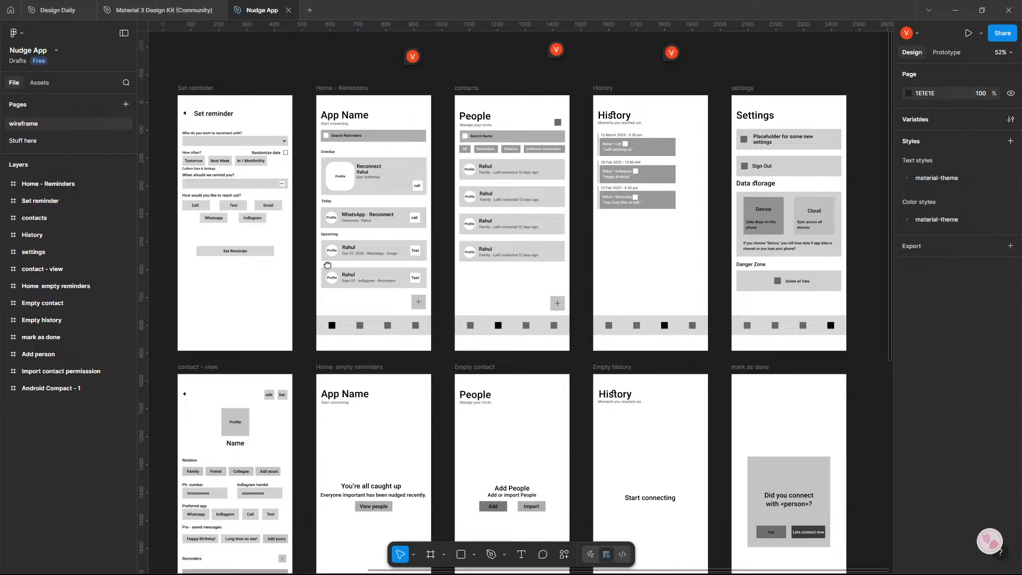
scroll(327, 266, up, 5)
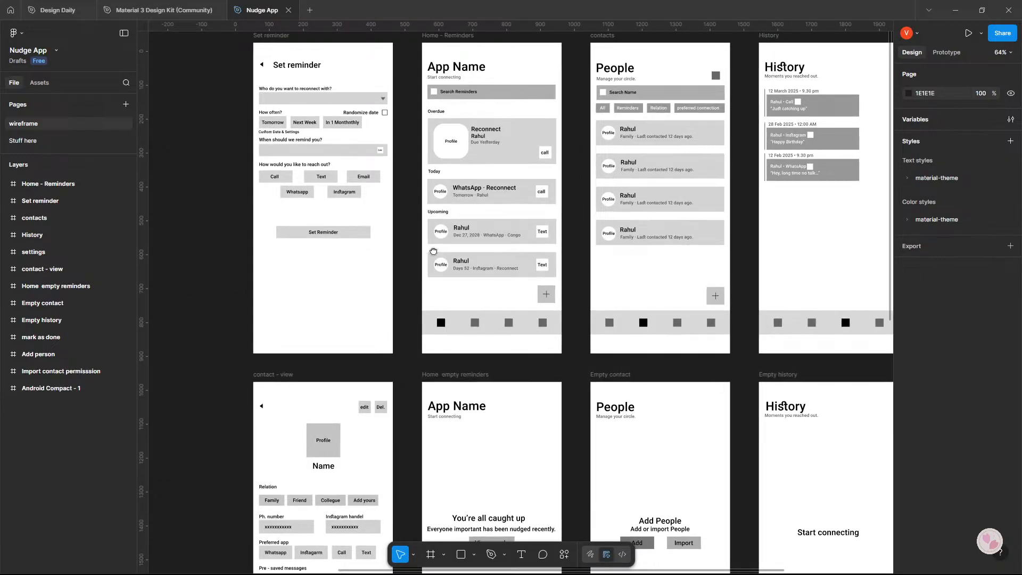
drag(435, 251, 401, 260)
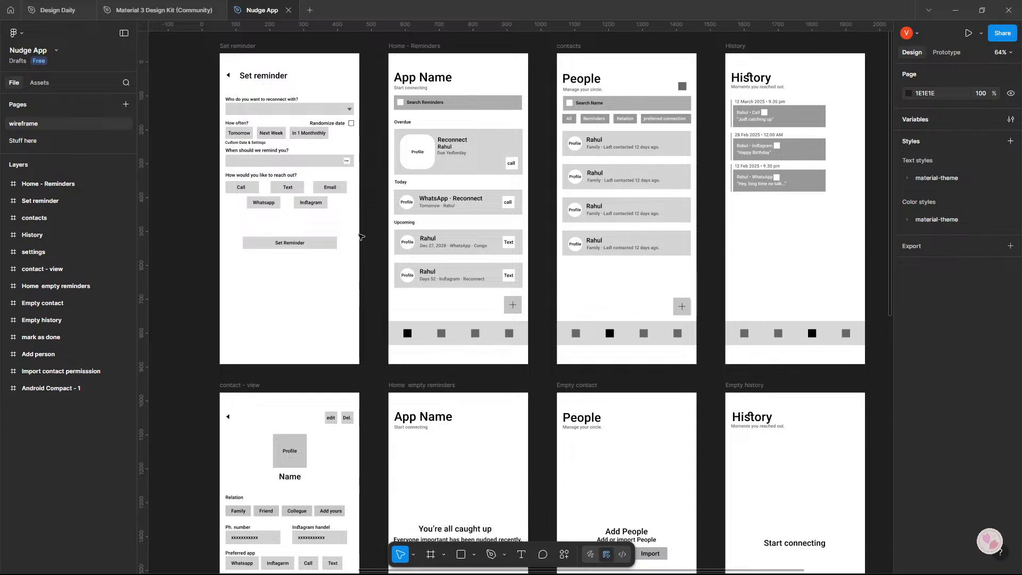
drag(435, 213, 470, 229)
scroll(504, 231, down, 1)
drag(647, 308, 650, 130)
drag(405, 49, 471, 255)
scroll(609, 239, up, 2)
drag(552, 224, 436, 255)
scroll(482, 250, up, 1)
drag(515, 238, 570, 249)
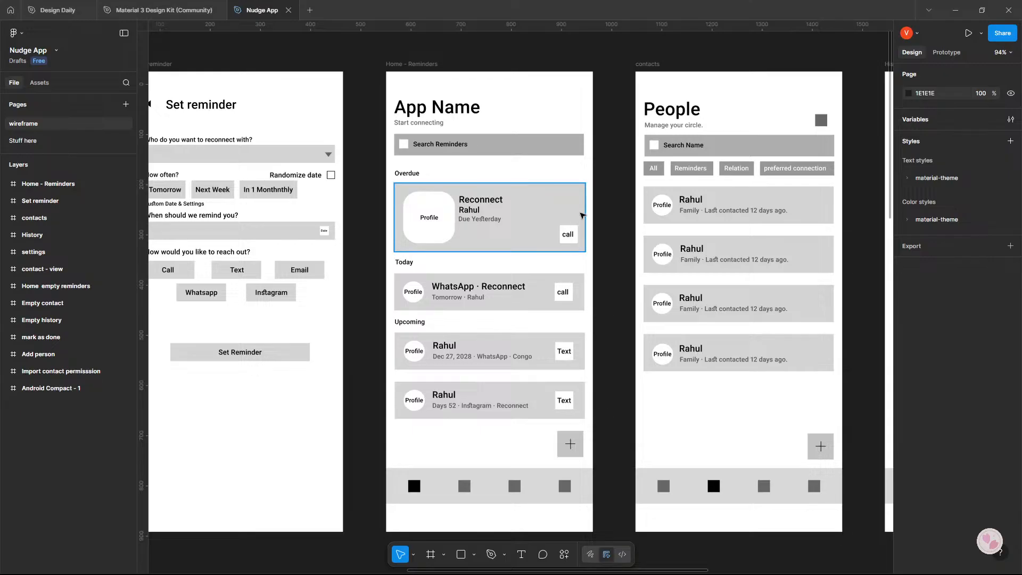
drag(601, 207, 628, 193)
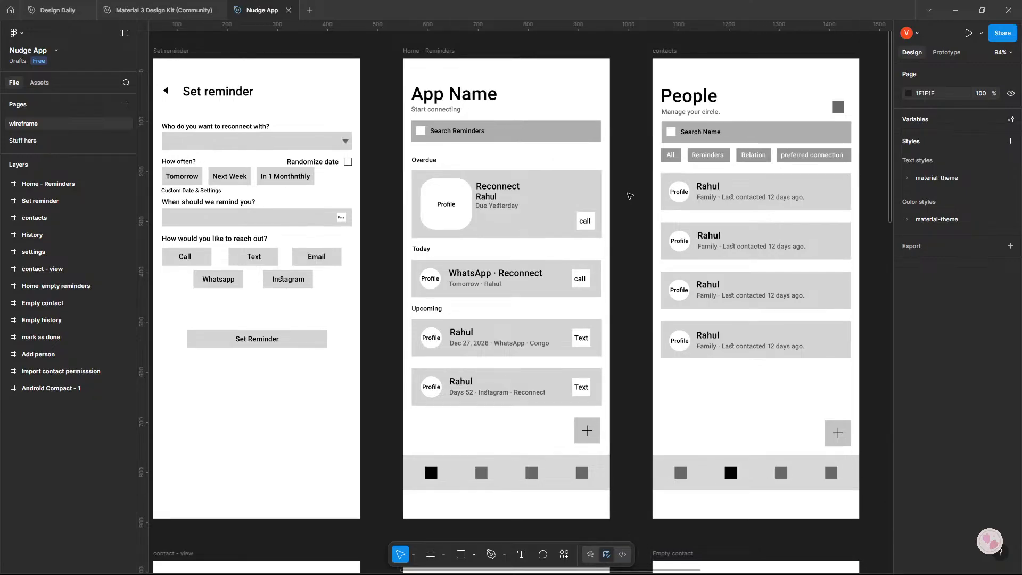
drag(594, 186, 614, 190)
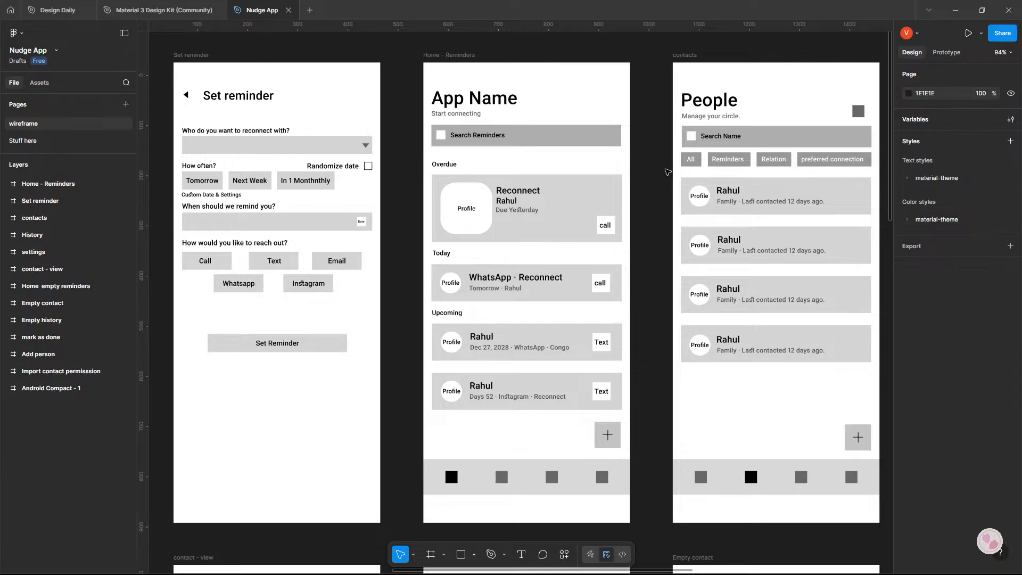
scroll(668, 172, down, 2)
scroll(665, 181, up, 1)
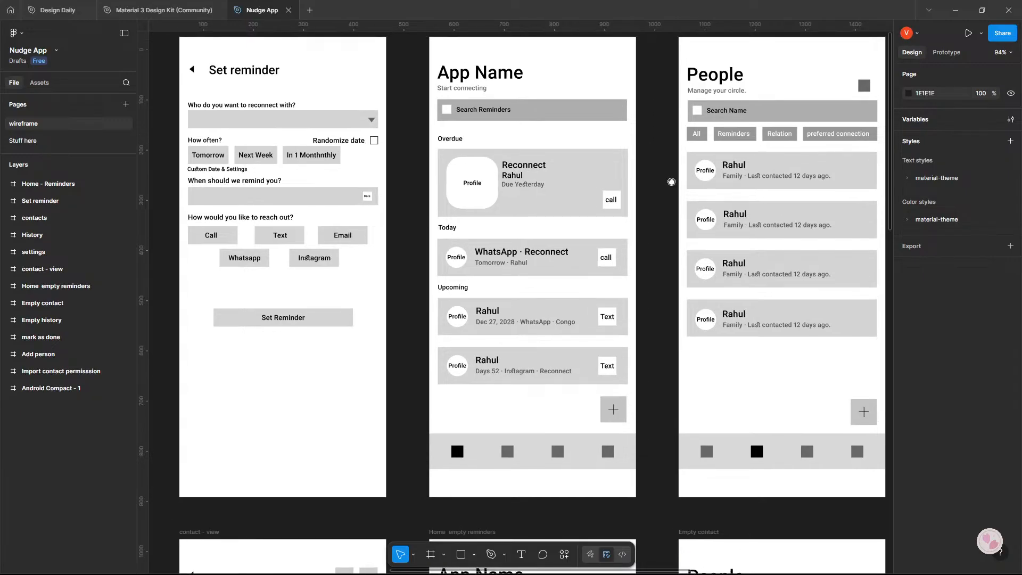
scroll(490, 125, up, 1)
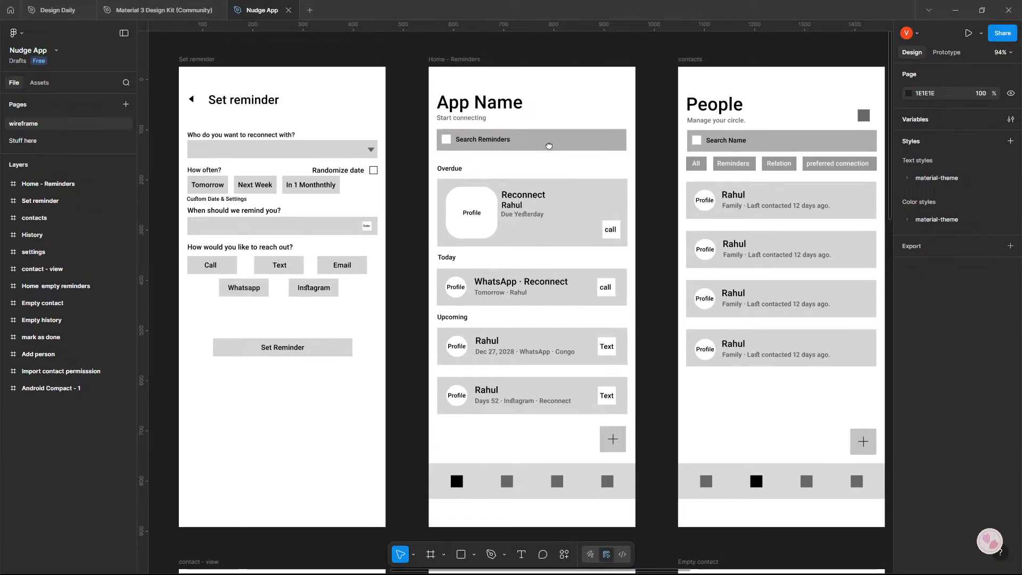
Replace the "App Name" heading on the Home - Reminders screen with "Nudge App".
double_click(488, 104)
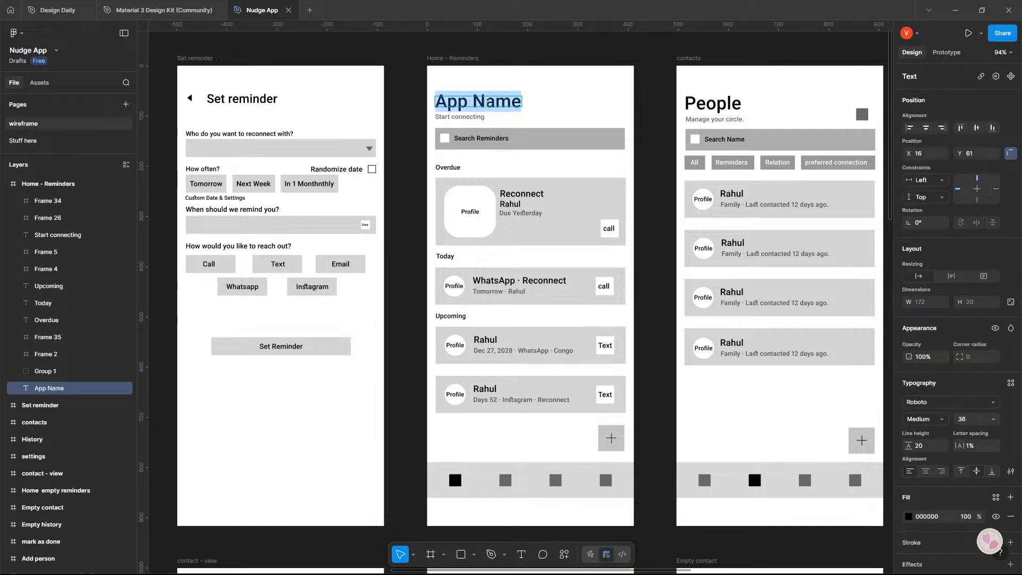
text(Na)
key(BackSpace)
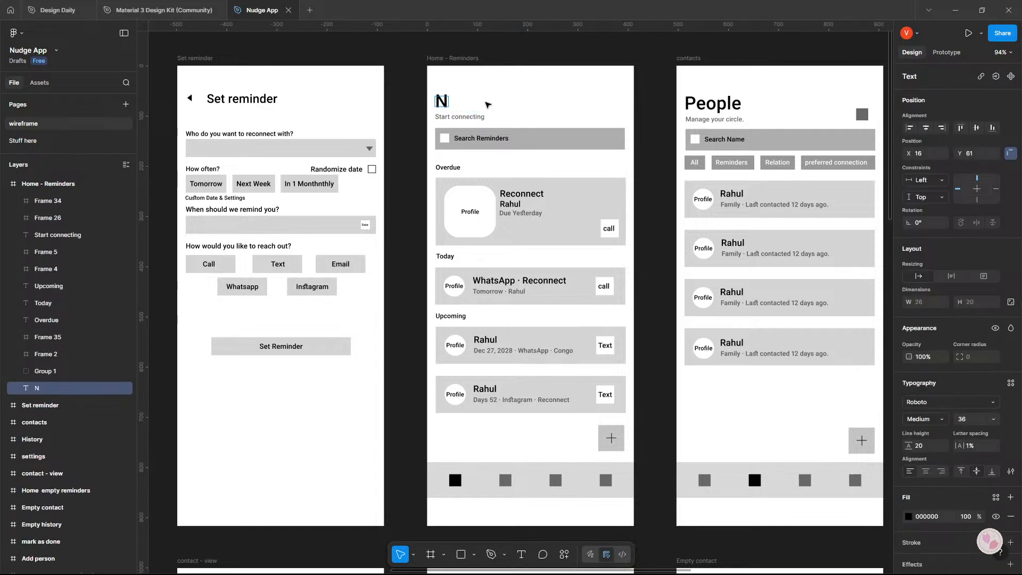
text(udge a)
key(BackSpace)
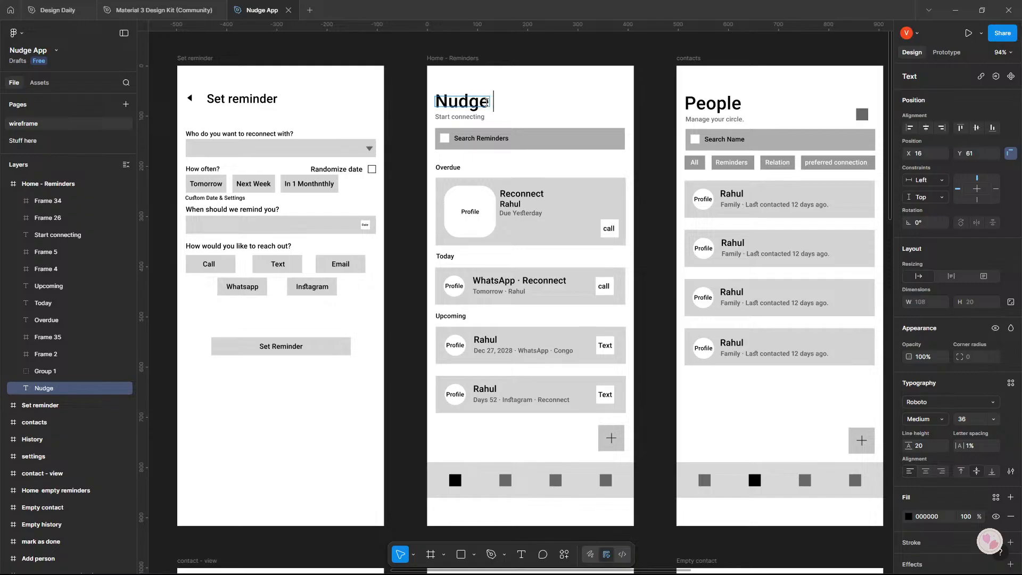
text(App)
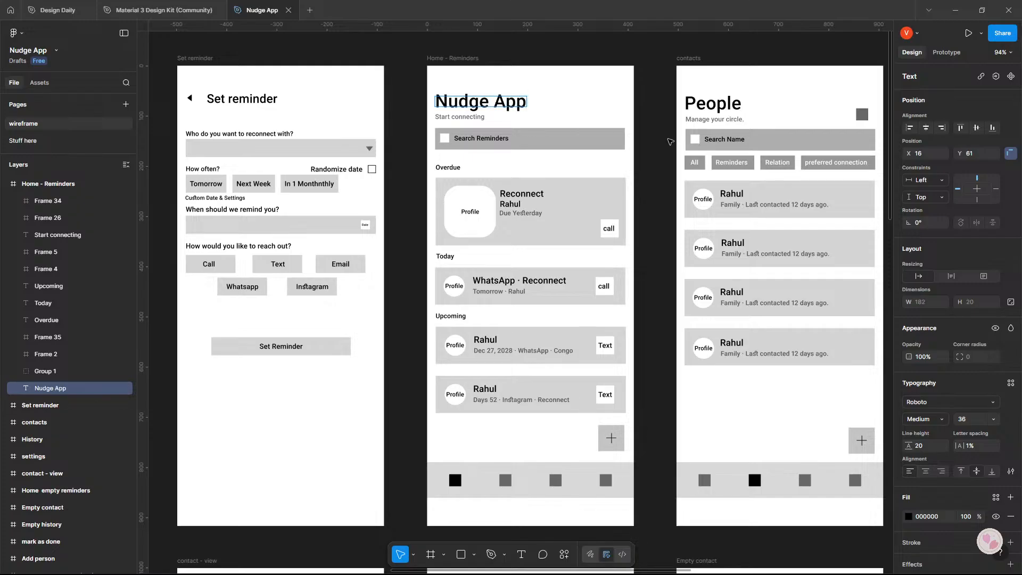
key(Escape)
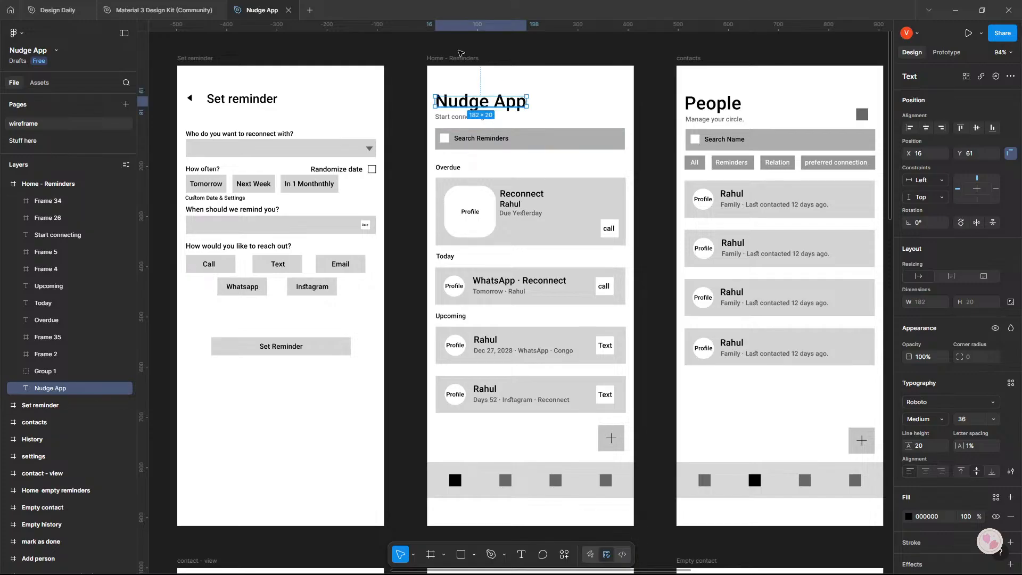
click(461, 52)
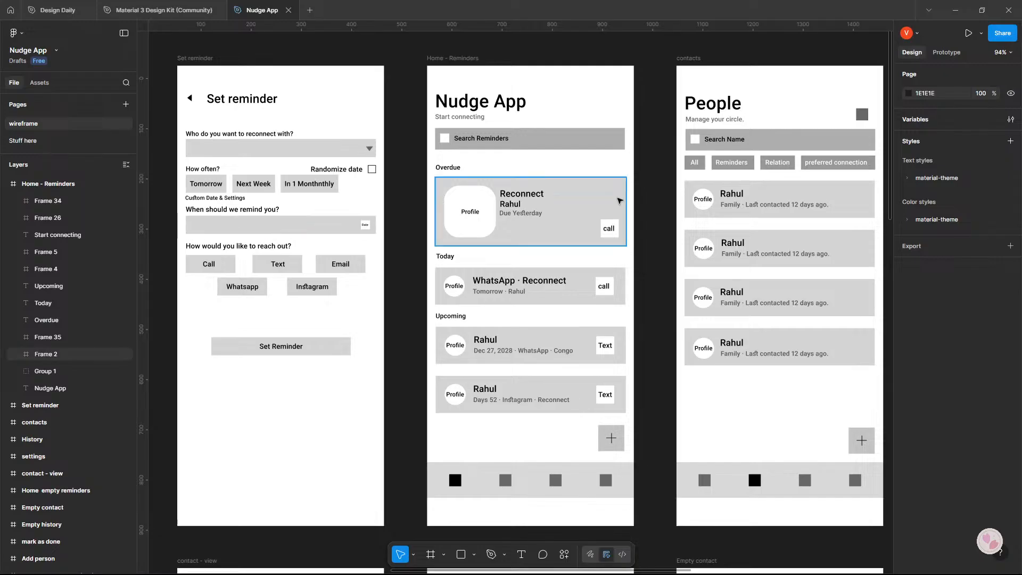
scroll(479, 202, right, 2)
click(468, 136)
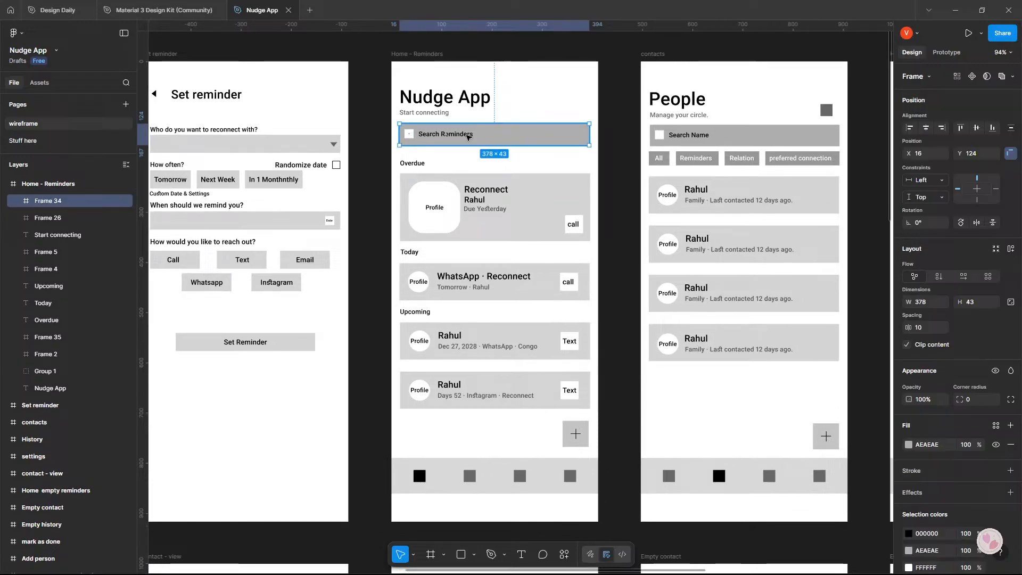
click(411, 135)
click(372, 155)
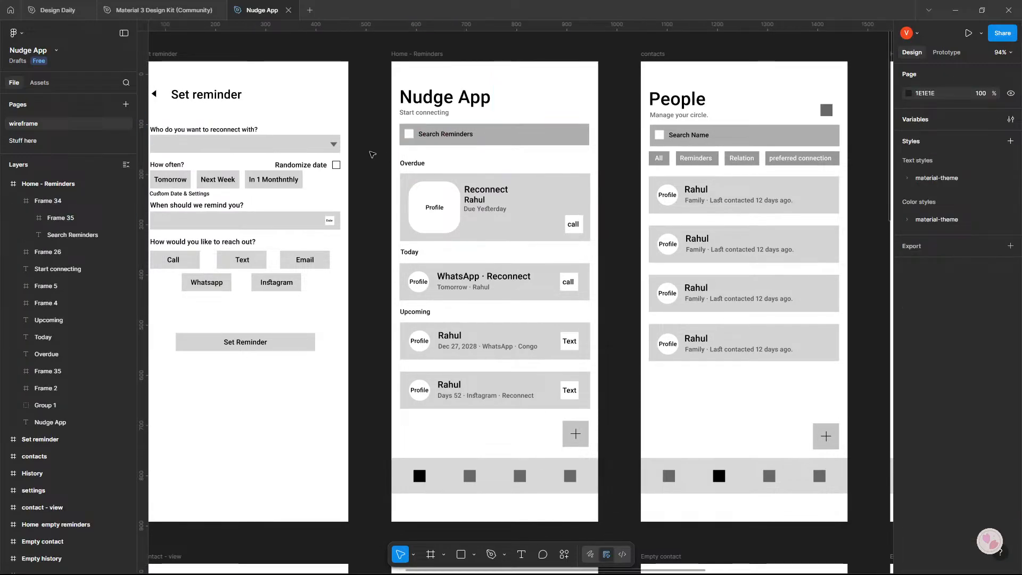
Change the word "Tomorrow" to "Today" in the subtitle of the WhatsApp reminder card under the Today section.
scroll(519, 198, up, 1)
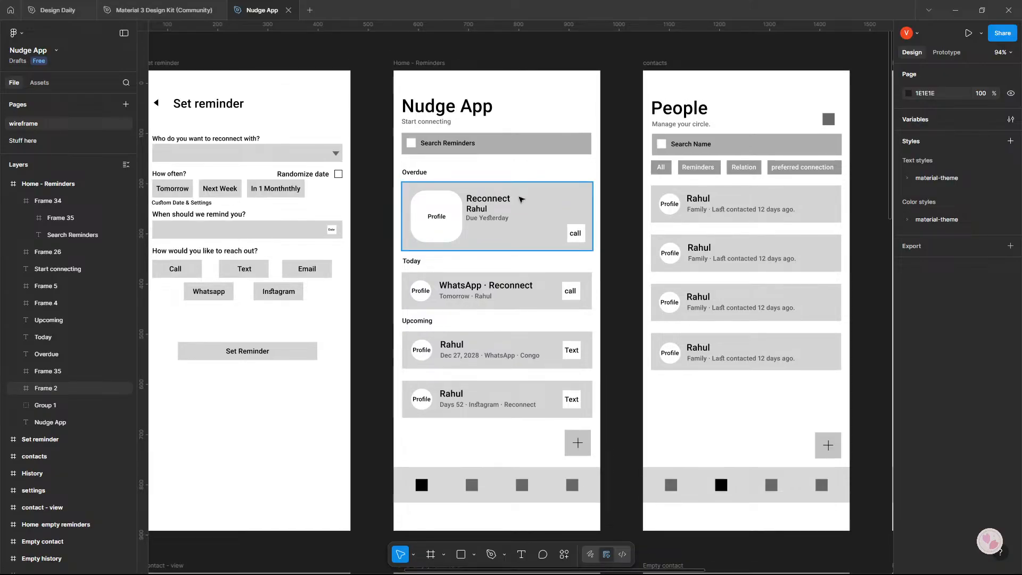
scroll(542, 200, down, 1)
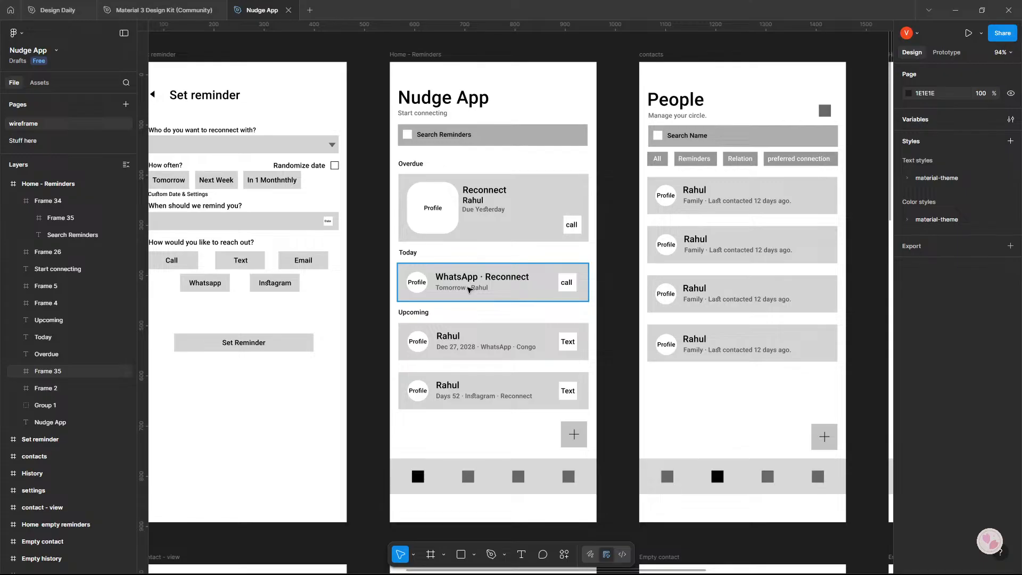
click(451, 289)
double_click(451, 290)
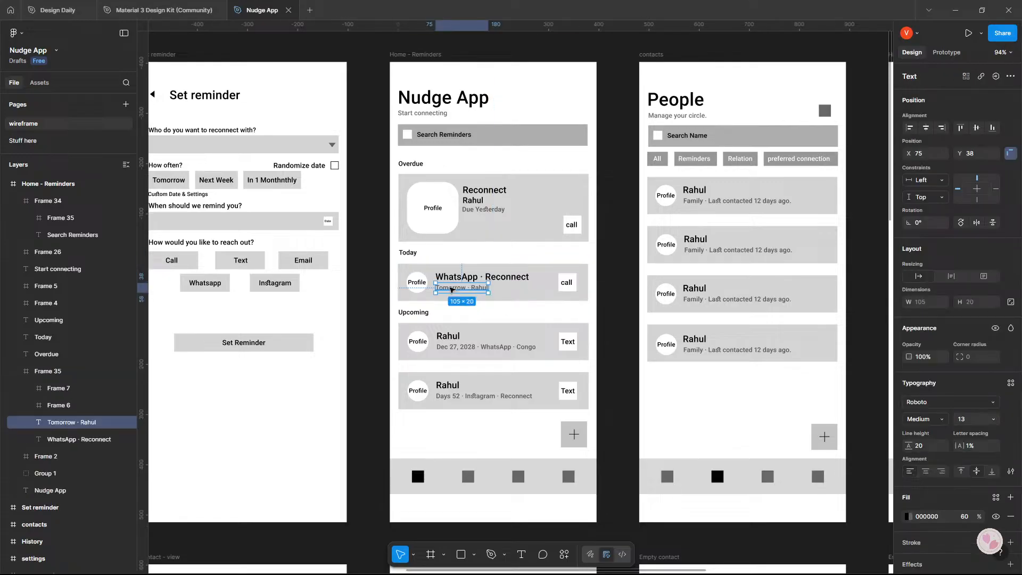
double_click(452, 289)
double_click(451, 288)
text(Todya)
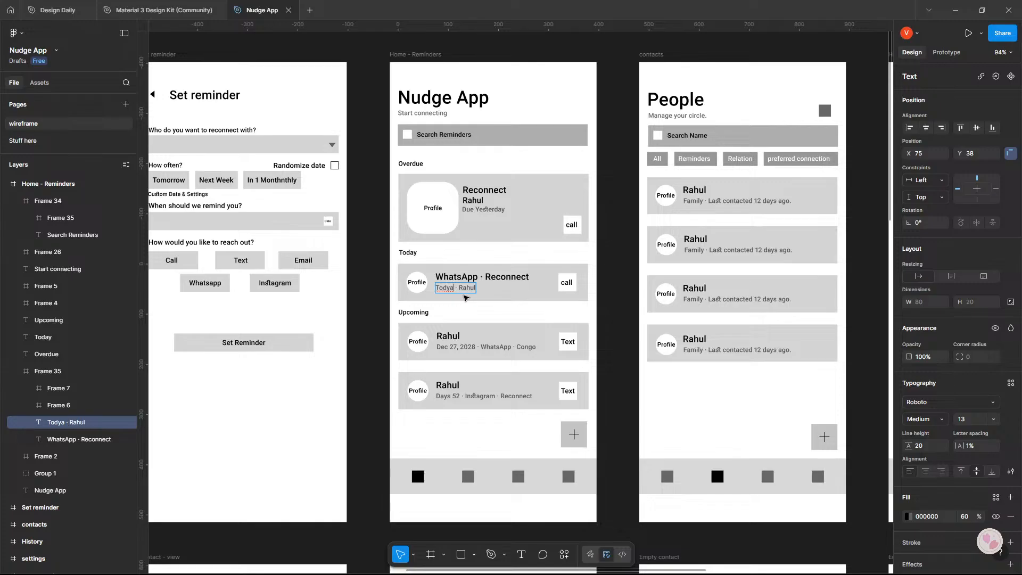
key(BackSpace)
key(BackSpace)
text(ay)
key(Escape)
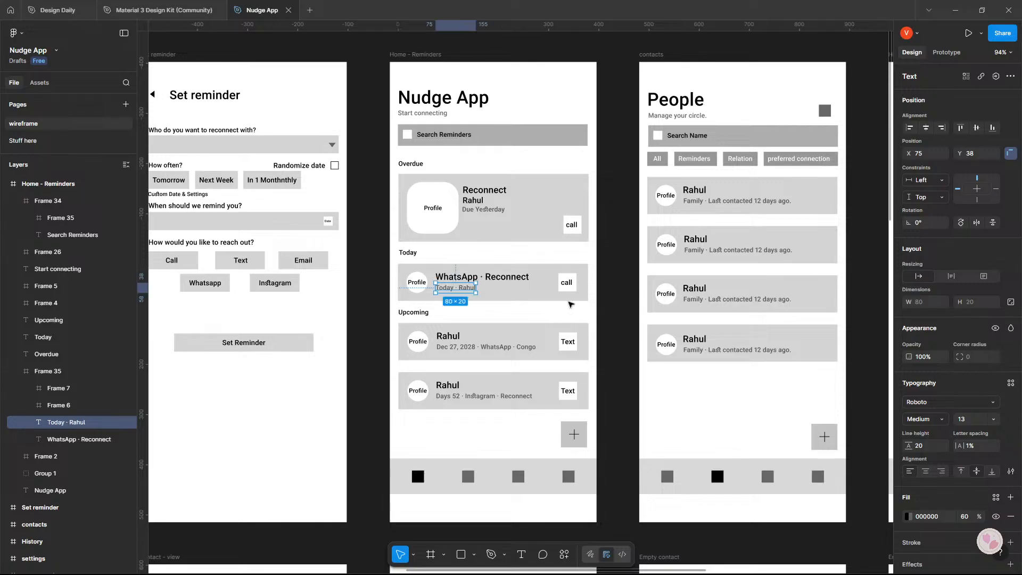
drag(623, 270, 466, 264)
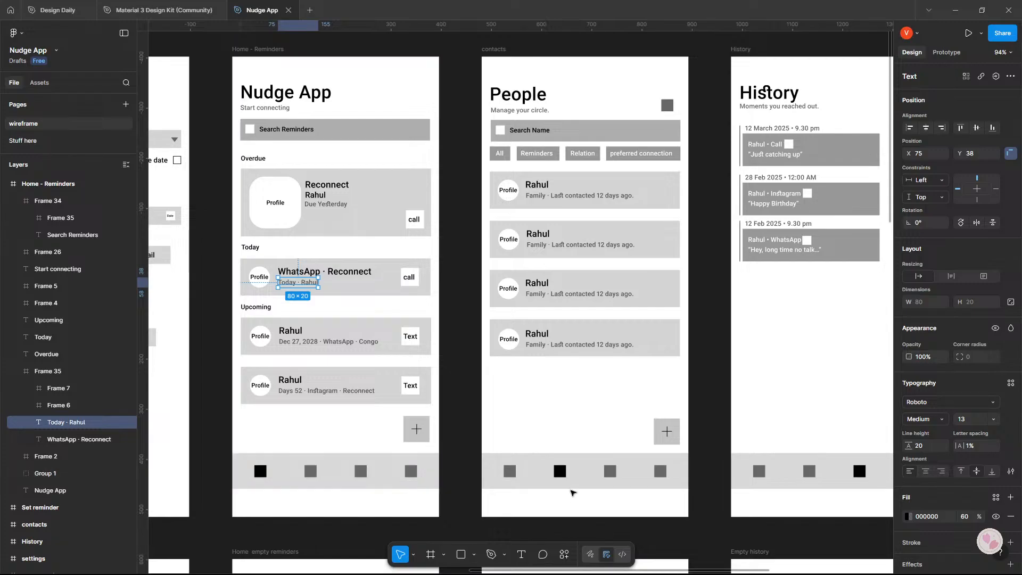
double_click(560, 472)
click(554, 388)
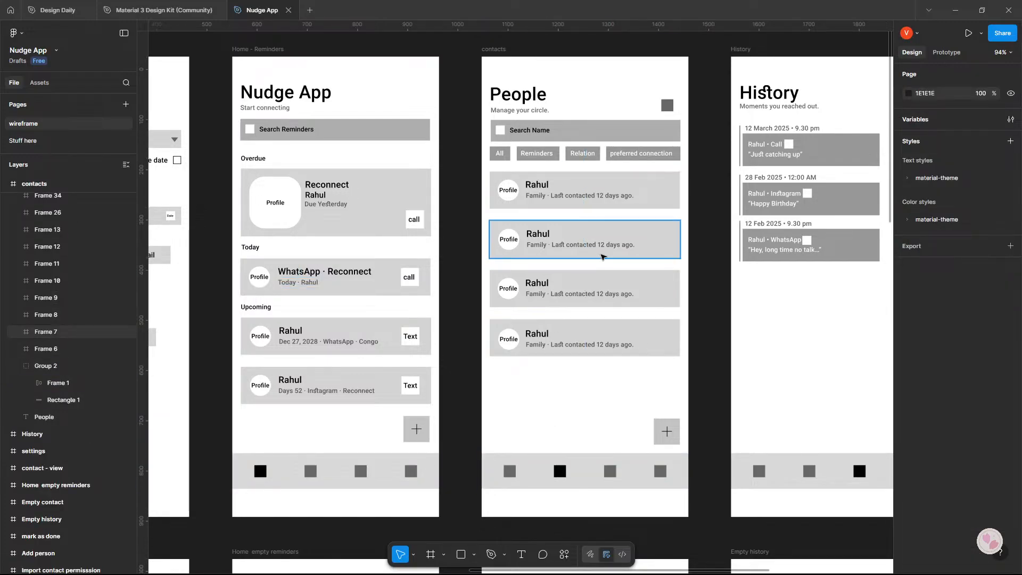
drag(681, 327, 625, 335)
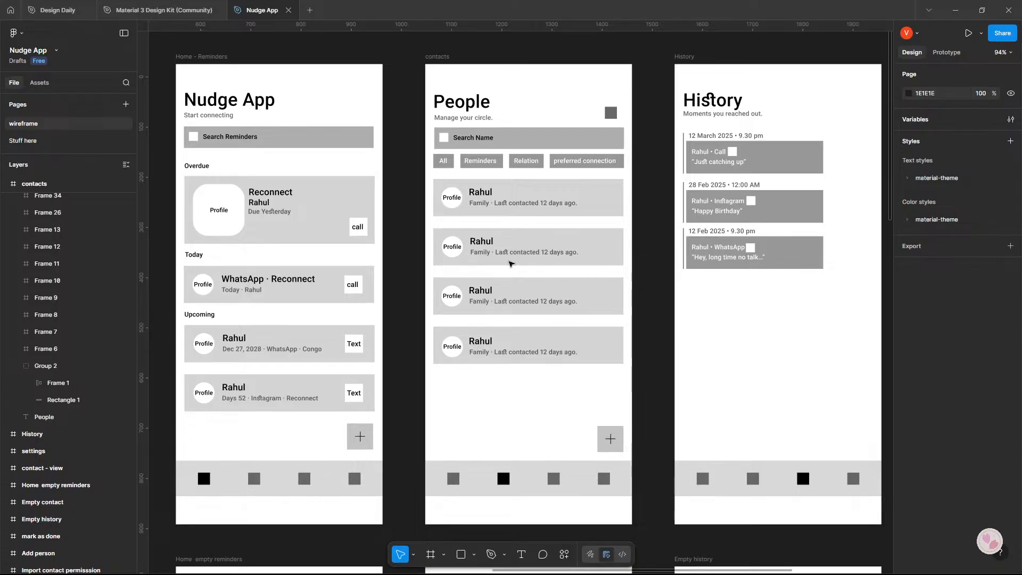
drag(510, 263, 647, 253)
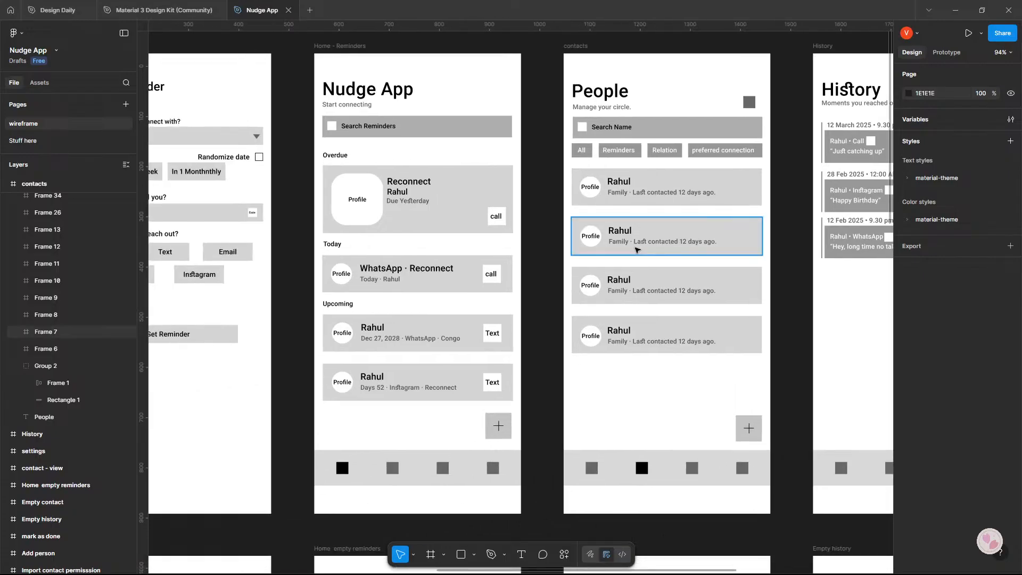
Recolour the small dark square beside the People heading on the contacts screen to light grey D9D9D9.
click(750, 102)
scroll(692, 160, right, 2)
scroll(643, 185, up, 3)
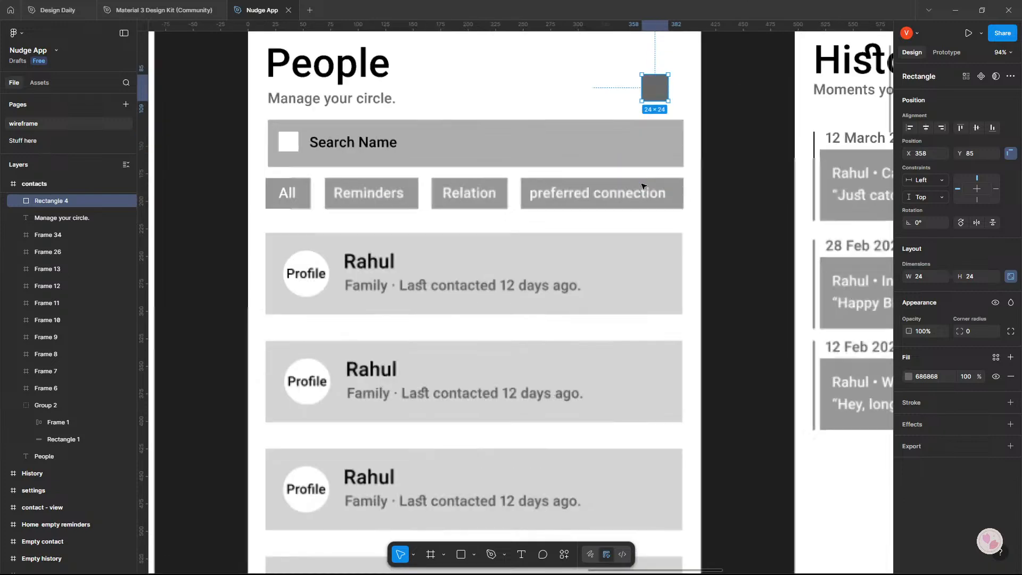
scroll(643, 186, down, 3)
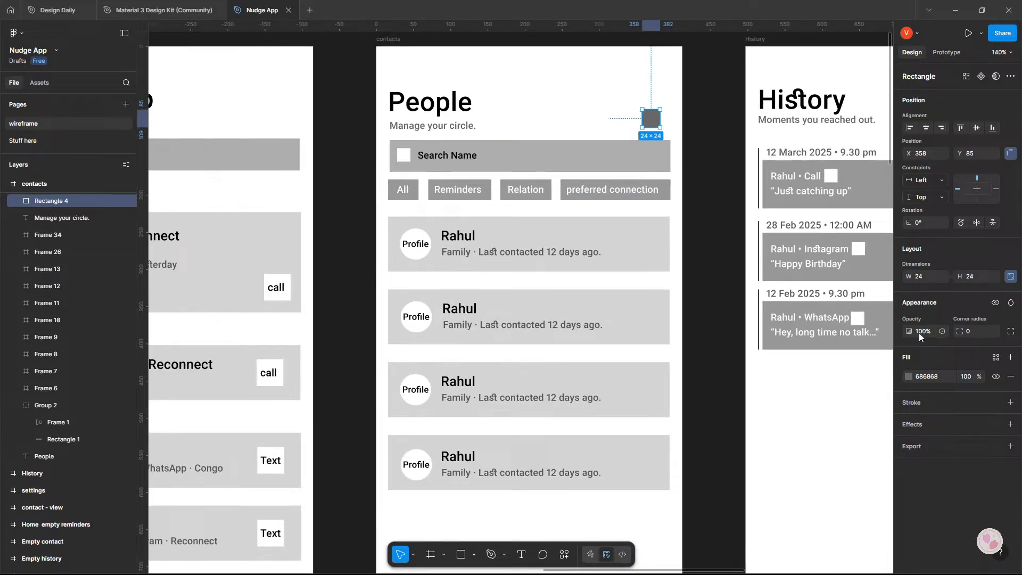
click(908, 376)
click(782, 363)
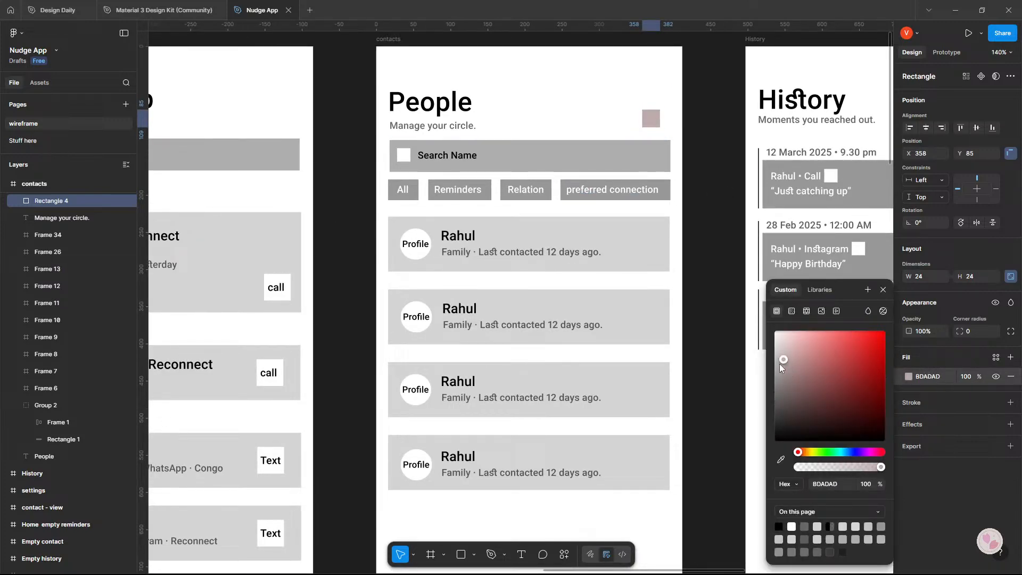
drag(780, 365, 753, 352)
click(617, 85)
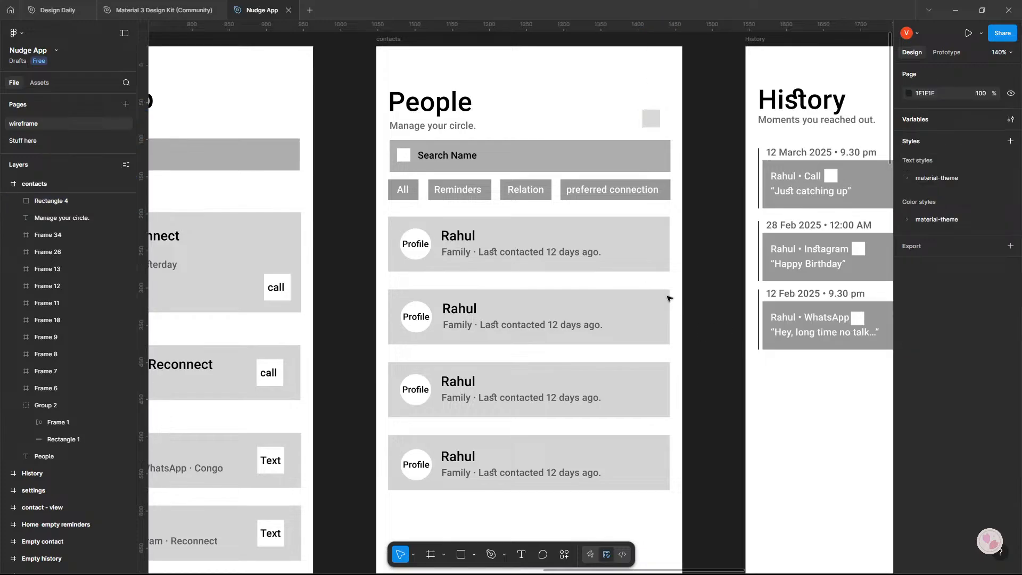
scroll(670, 298, right, 4)
scroll(563, 343, up, 3)
click(293, 265)
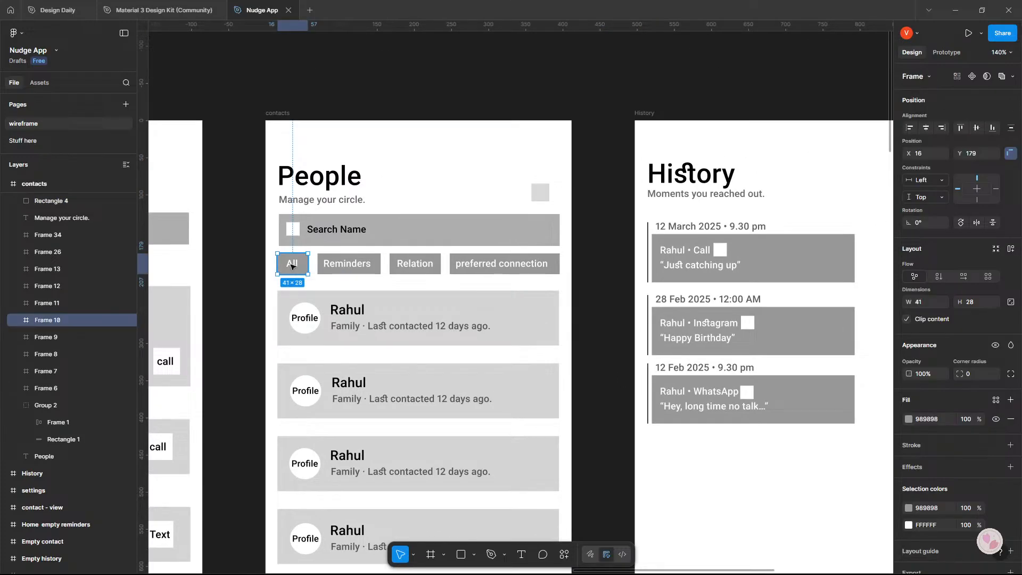
double_click(292, 266)
drag(292, 267, 541, 195)
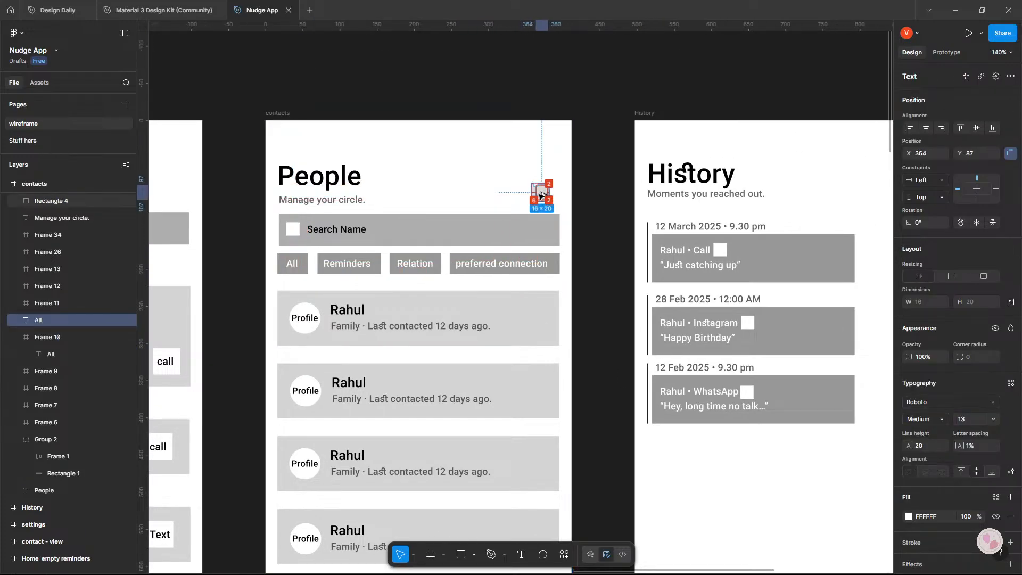
double_click(542, 195)
double_click(594, 205)
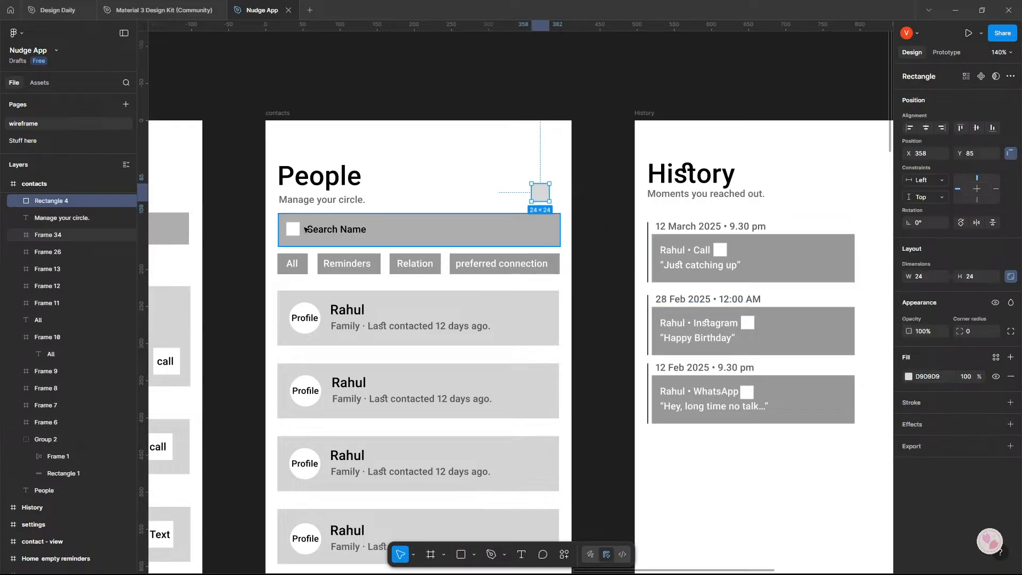
key(ctrl+z)
key(ctrl+z)
key(ctrl+z)
key(ctrl+z)
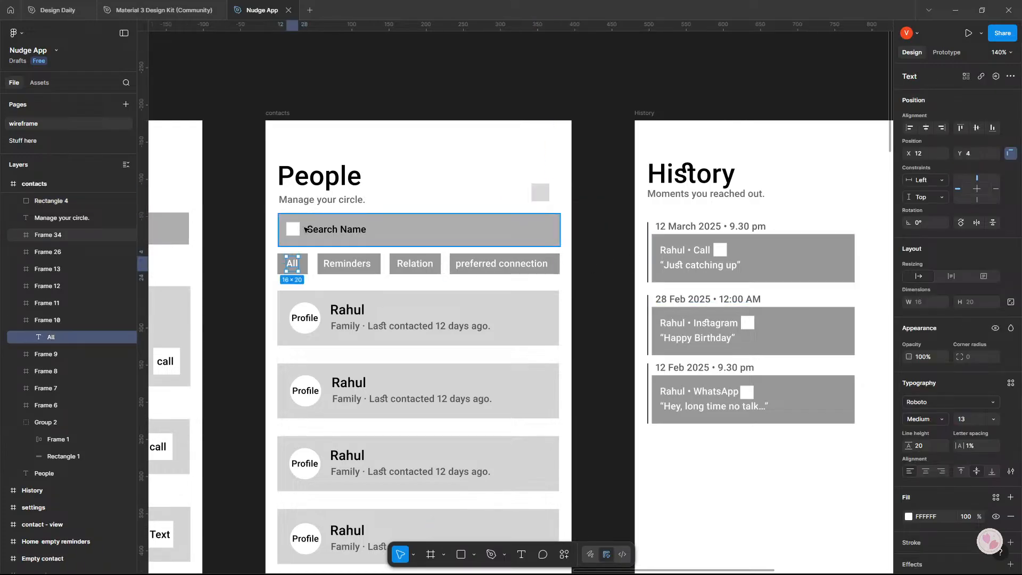
Duplicate the "All" filter label into the People header beside the light grey square and change the copy's text to "Edit".
drag(294, 268, 485, 196)
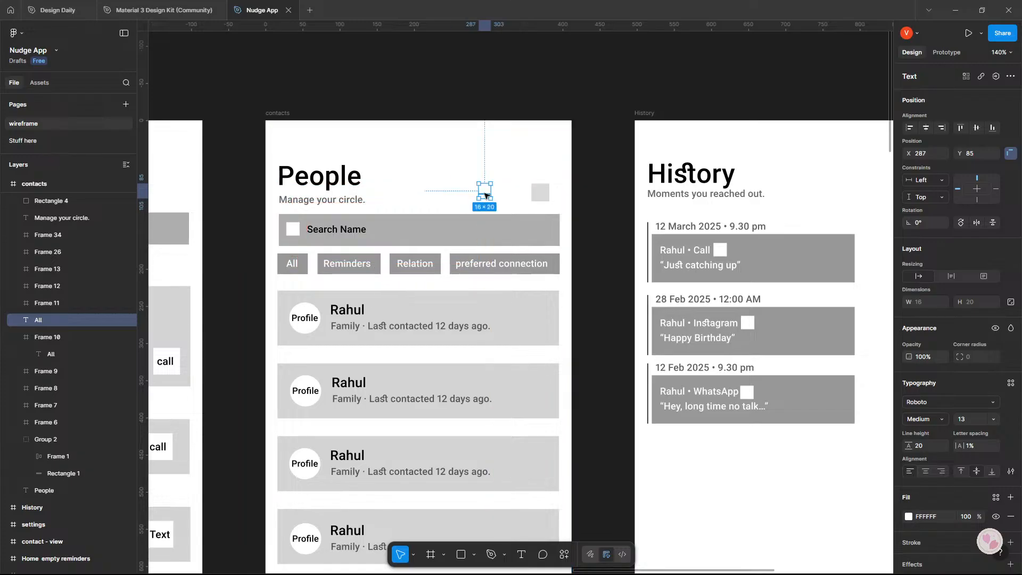
double_click(485, 192)
text(Edit)
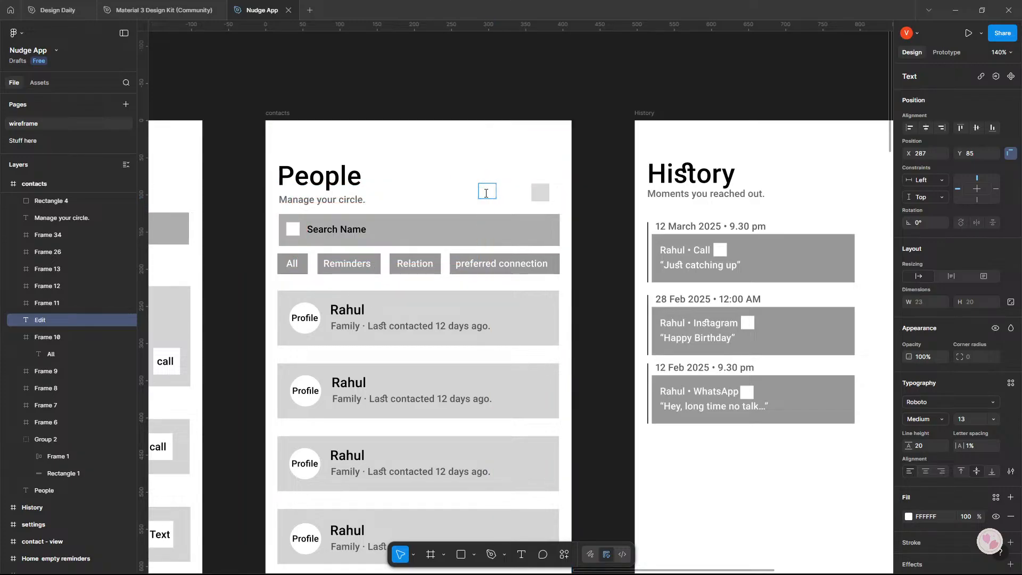
Move the "Edit" label onto the light grey square in the People header and bring it in front of the square.
key(Escape)
drag(485, 195, 538, 196)
right_click(539, 196)
key(Escape)
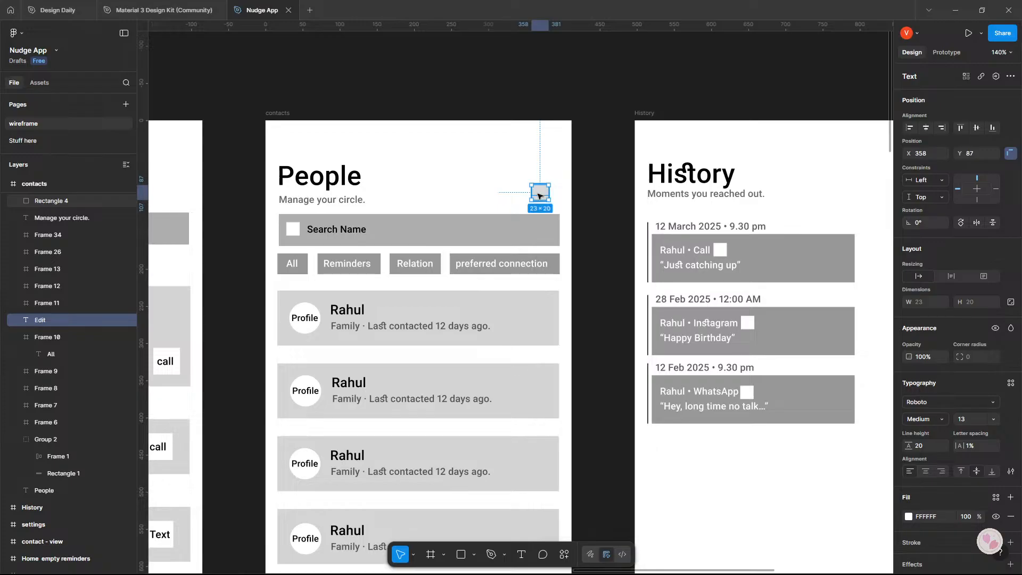
key(ctrl+shift+bracketright)
key(Escape)
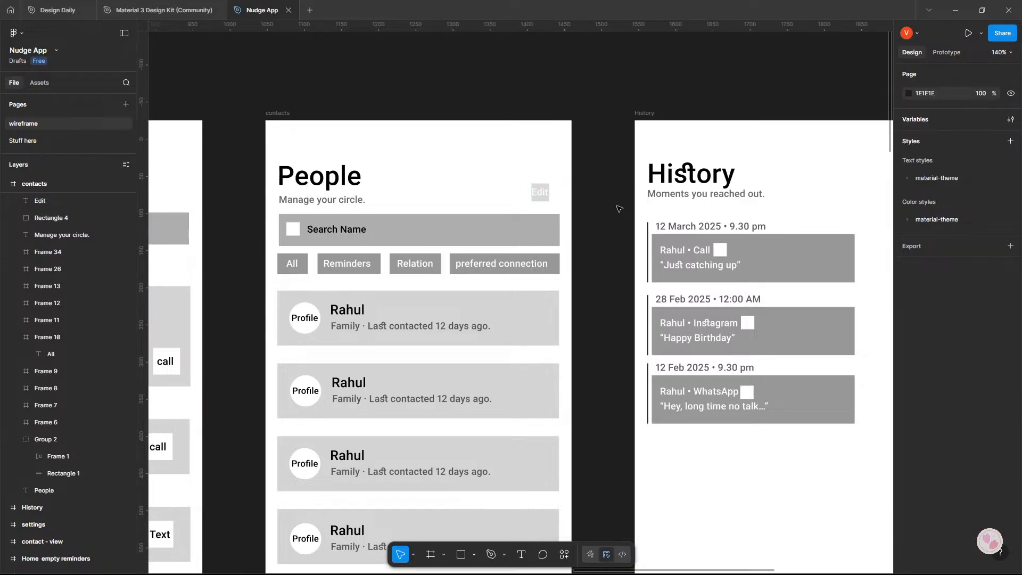
Read the comment pinned above the contacts screen and examine the History and Settings screens.
scroll(619, 209, down, 3)
ctrl+scroll(585, 160, down, 4)
scroll(569, 127, up, 2)
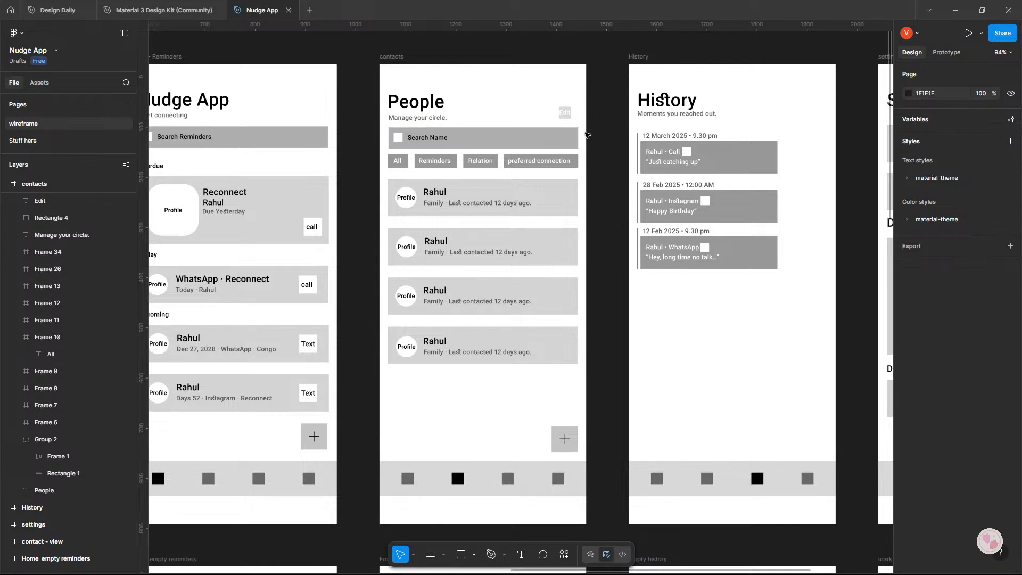
scroll(590, 131, up, 3)
mouse_move(557, 98)
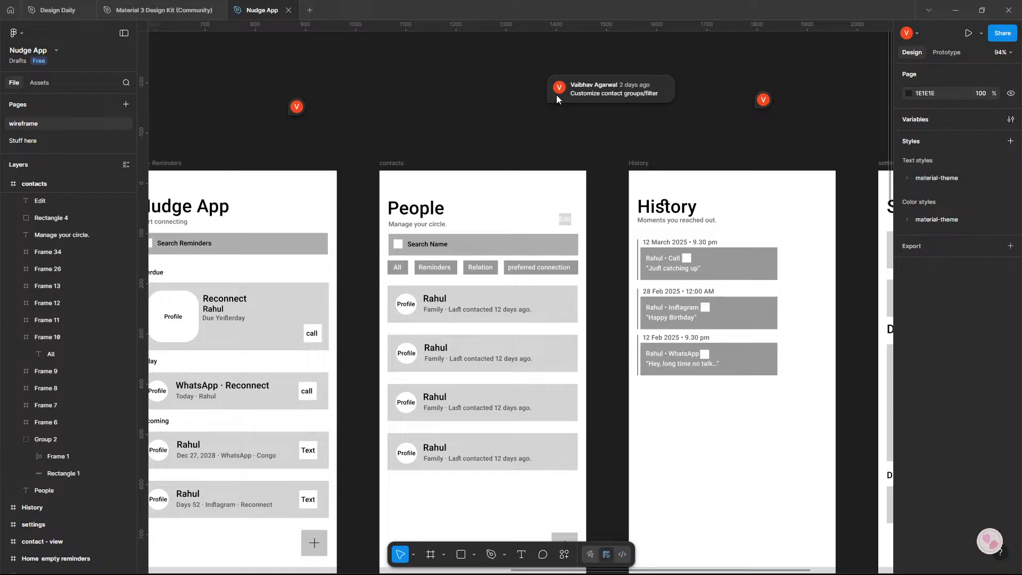
scroll(568, 121, down, 3)
scroll(334, 155, right, 8)
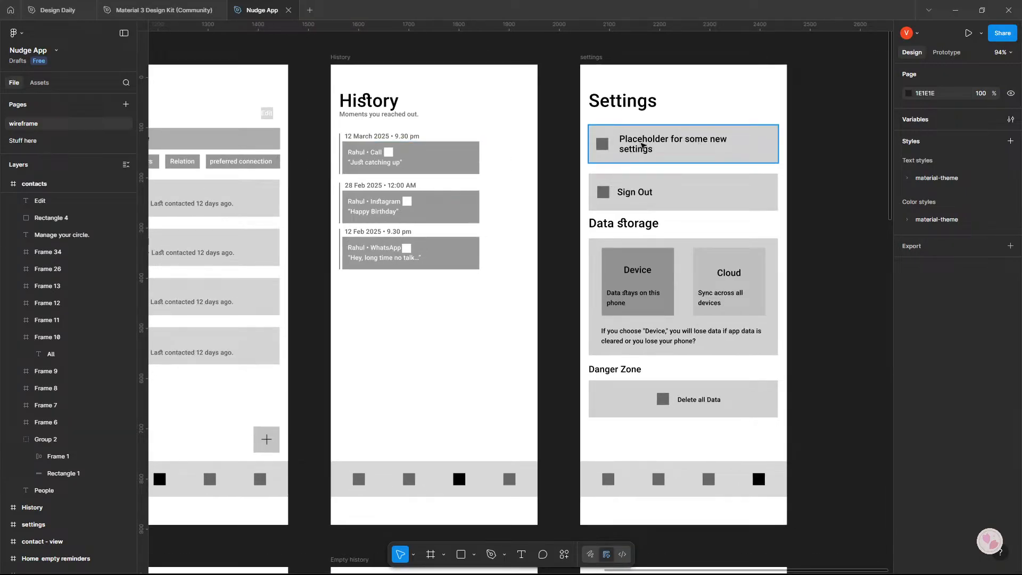
scroll(685, 195, left, 1)
scroll(685, 196, down, 1)
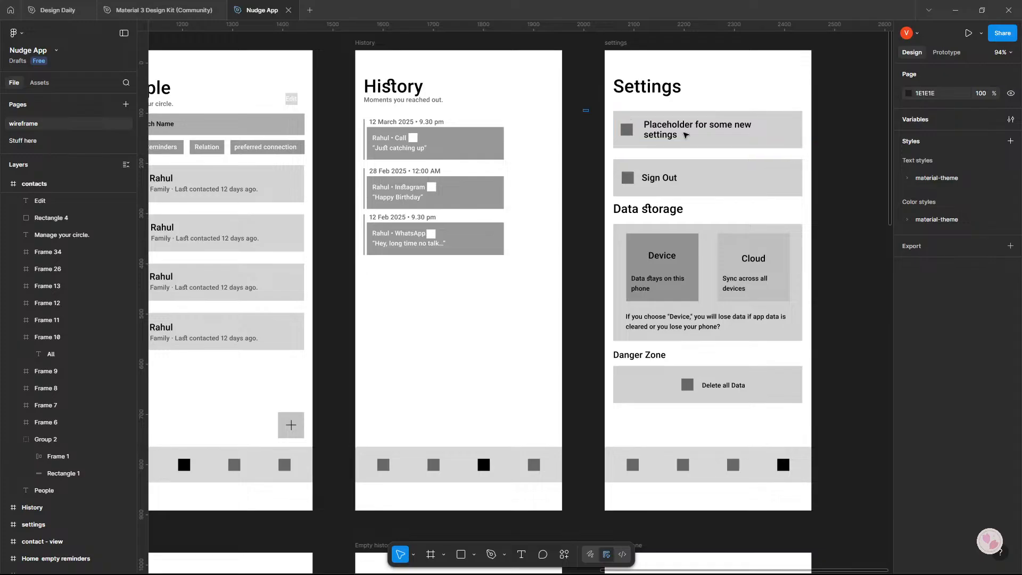
Move the Sign Out card on the settings screen down to just below the Delete all Data card in the Danger Zone.
click(686, 134)
click(833, 158)
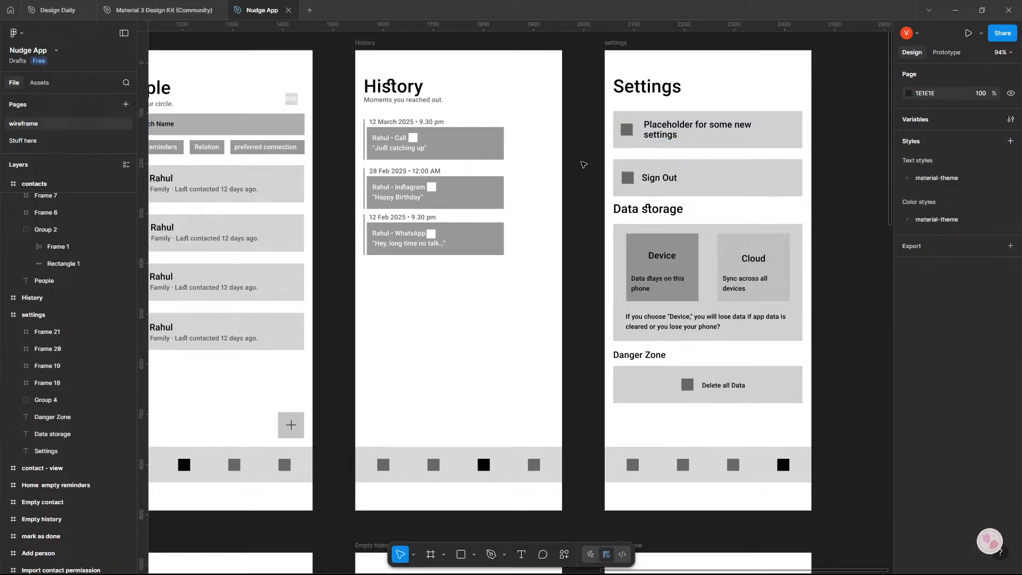
drag(584, 164, 843, 207)
click(784, 196)
drag(699, 189, 693, 427)
click(602, 233)
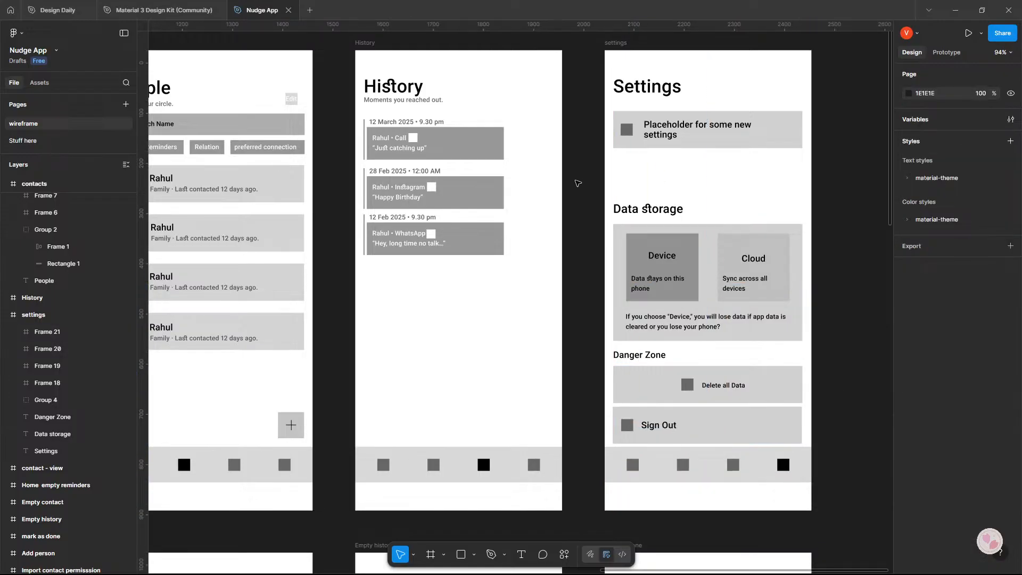
Move the Data storage and Danger Zone sections with the Sign Out card up beneath the placeholder card and align them with it.
drag(576, 179, 823, 431)
drag(752, 409, 749, 366)
click(857, 359)
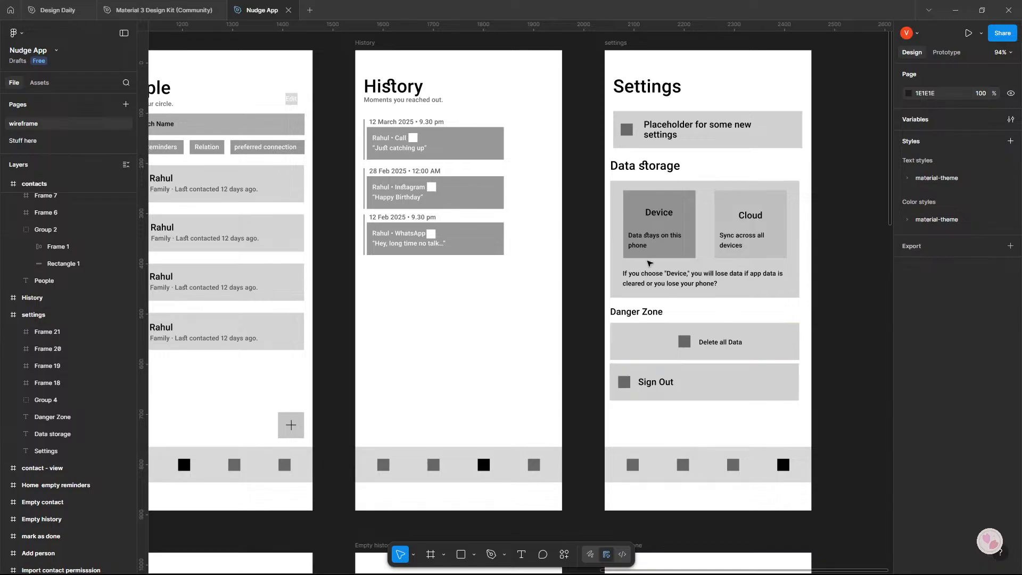
key(ctrl+z)
drag(755, 311, 758, 311)
click(878, 336)
Lower the Sign Out card slightly to Y 635, widening the gap below the Delete all Data card.
drag(591, 361, 830, 400)
drag(734, 391, 734, 397)
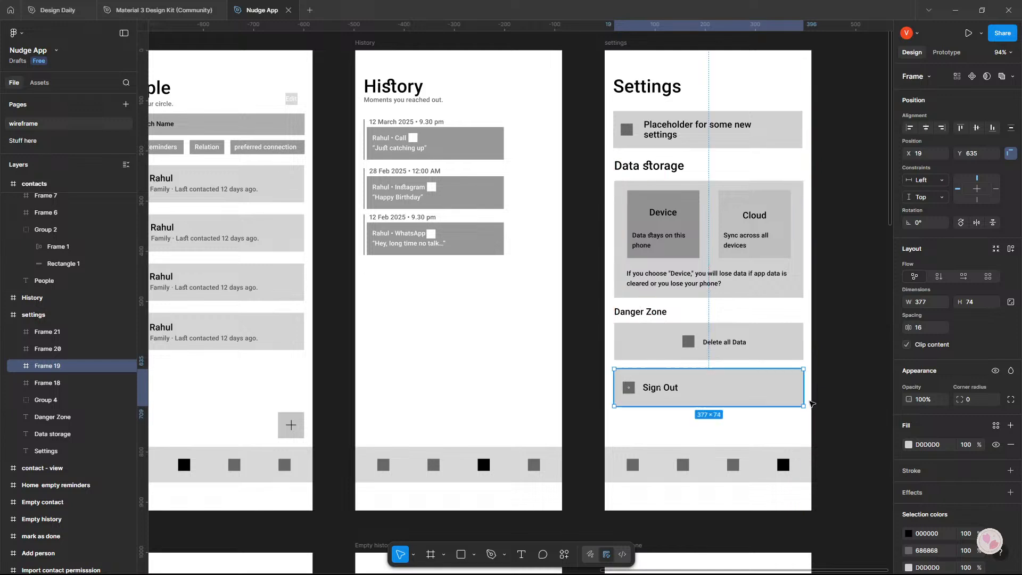
click(833, 295)
Examine the entries on the History screen and the layout of the contact - view screen.
scroll(605, 208, left, 3)
scroll(652, 252, right, 5)
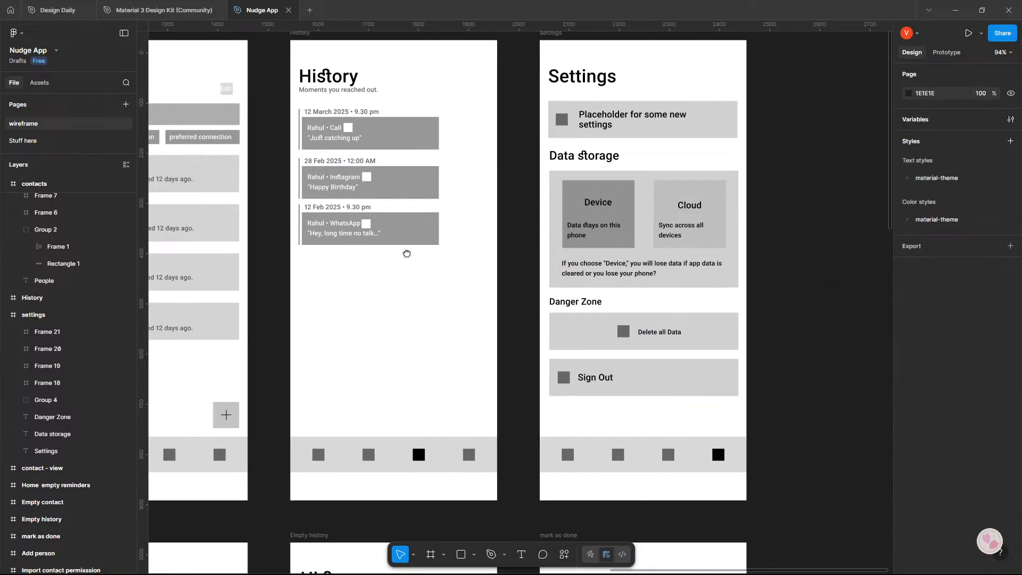
drag(362, 234, 527, 265)
scroll(527, 265, up, 5)
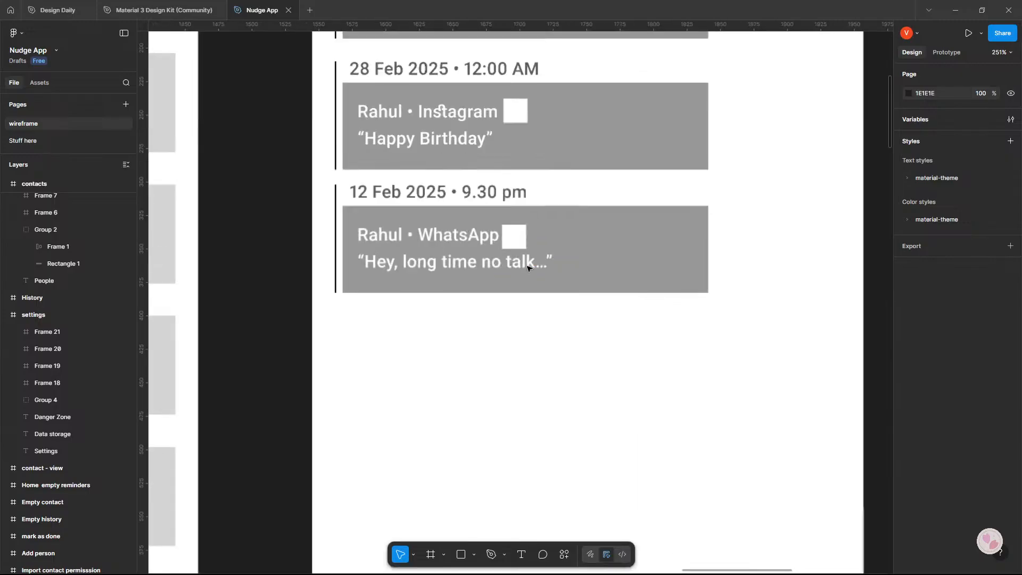
scroll(458, 241, down, 5)
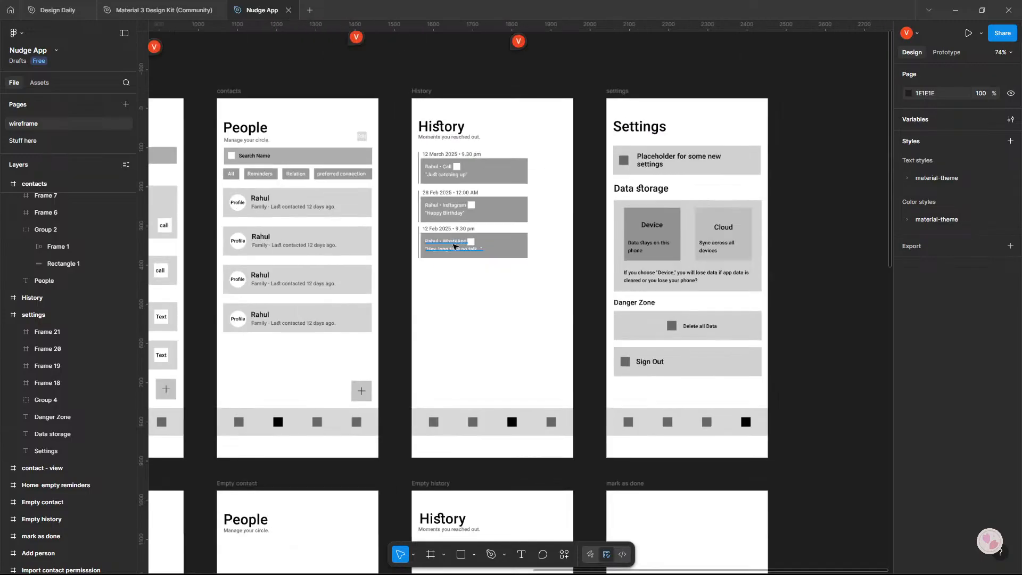
scroll(371, 288, left, 5)
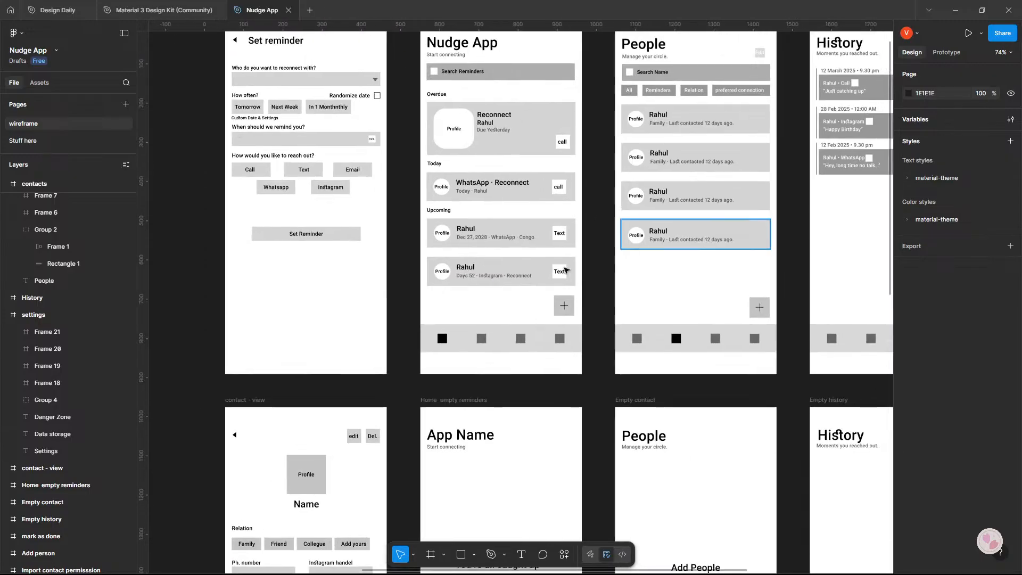
scroll(578, 199, down, 6)
scroll(558, 230, up, 2)
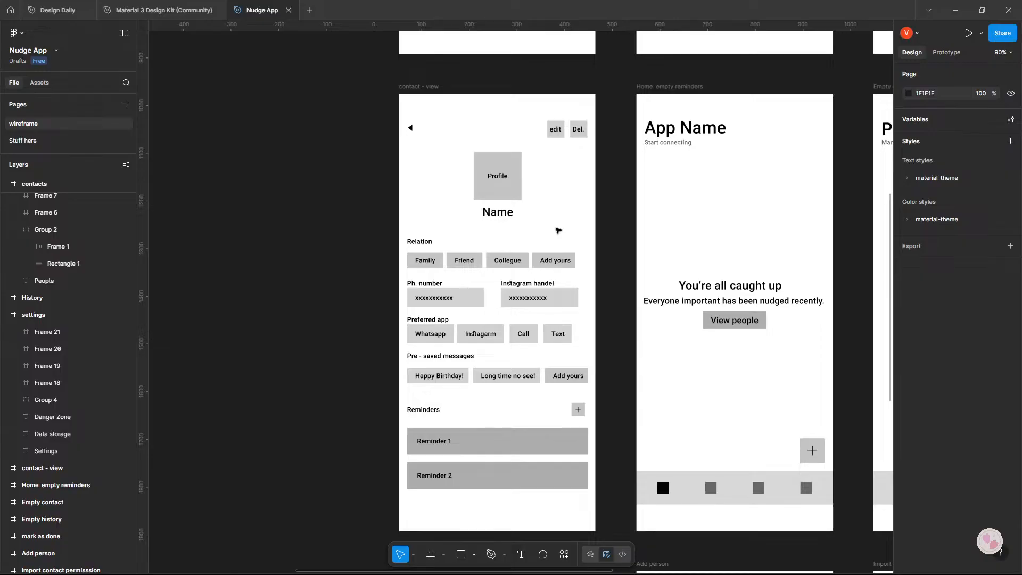
scroll(570, 226, down, 2)
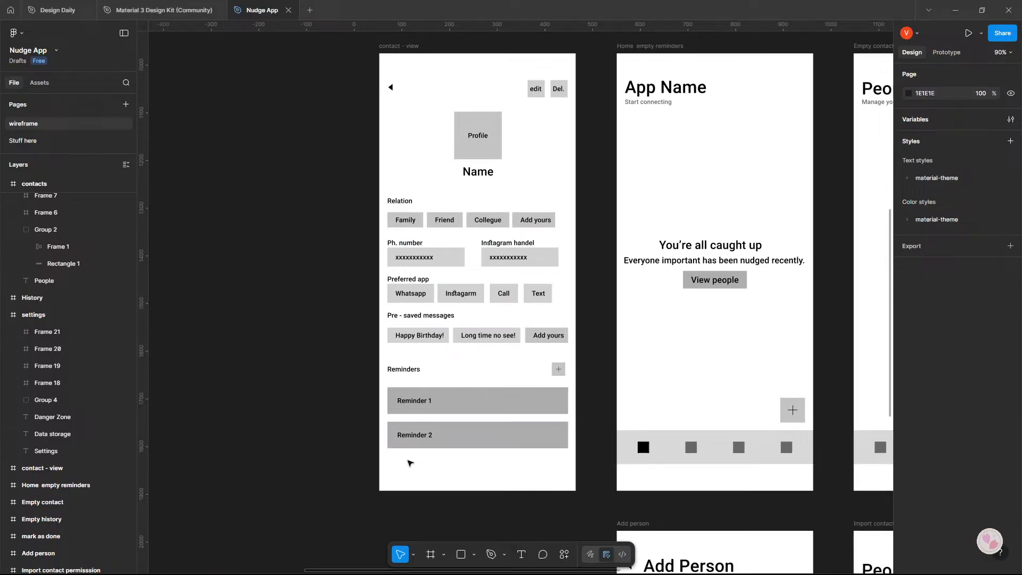
Review the empty reminders, empty contact and empty history screens and the mark as done dialog.
scroll(338, 296, right, 5)
scroll(413, 327, right, 1)
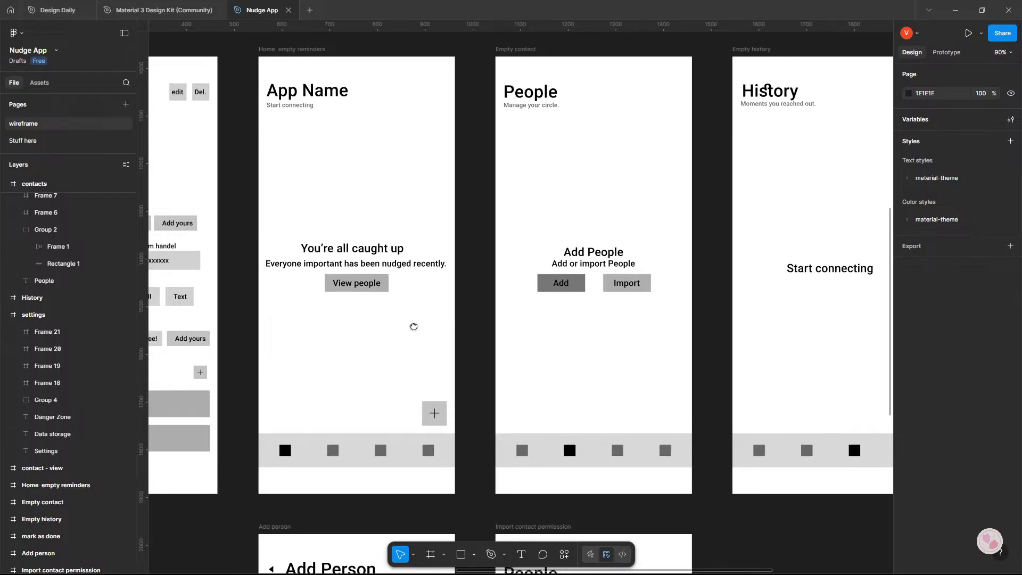
scroll(413, 326, down, 5)
scroll(420, 263, down, 3)
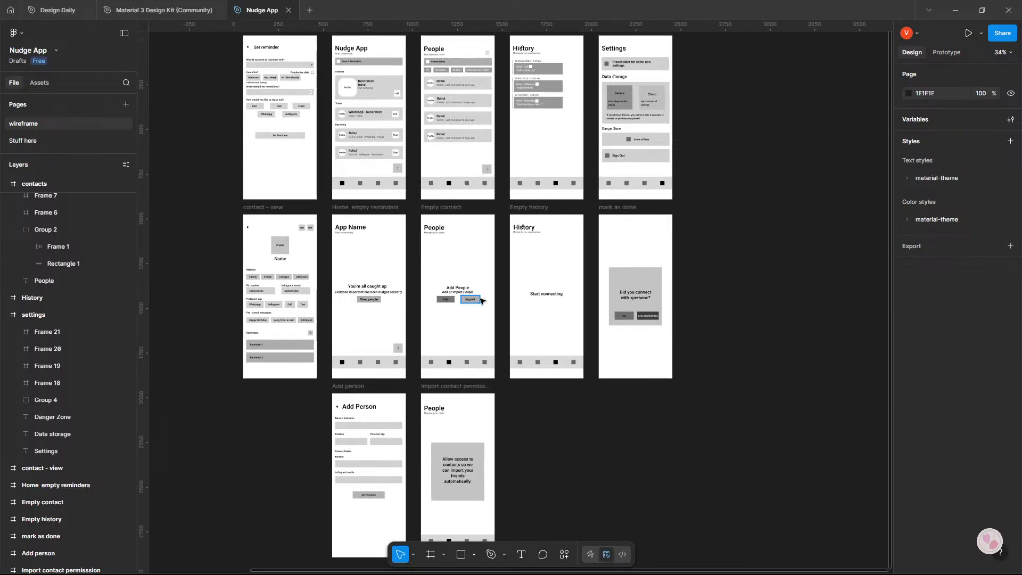
scroll(691, 311, up, 6)
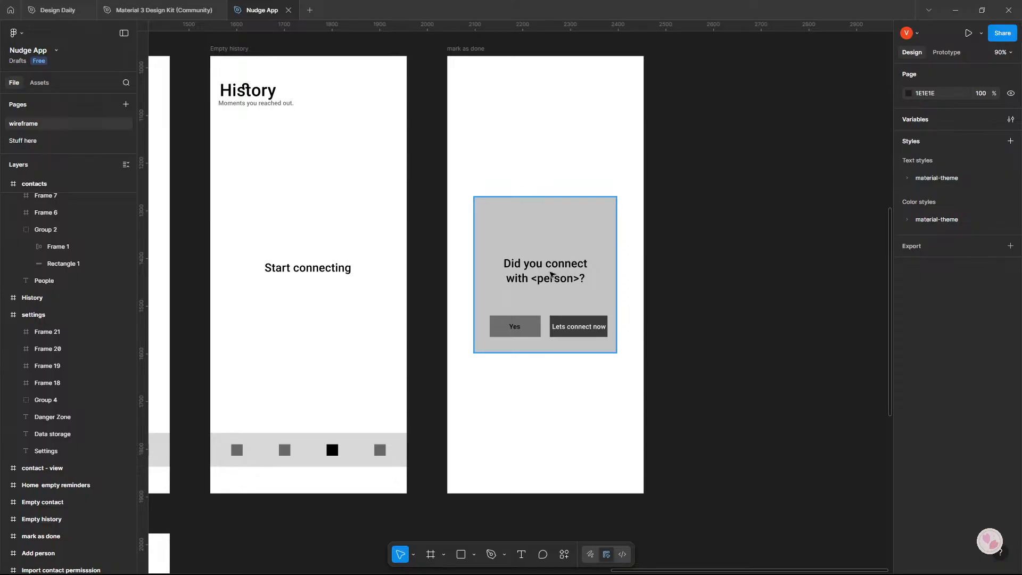
scroll(418, 286, down, 6)
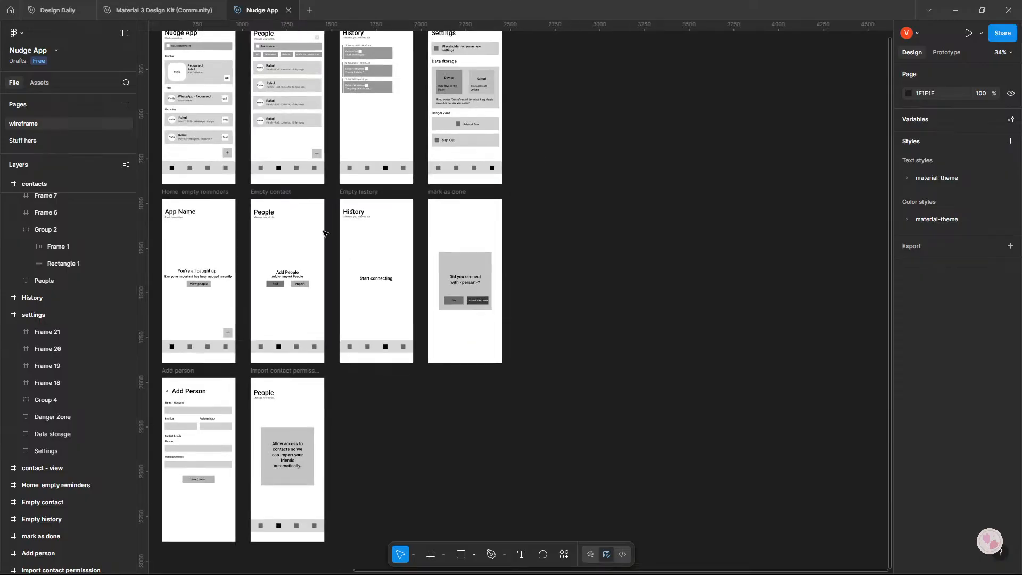
Compare the reminder cards on the Home - Reminders screen with the connection question and its buttons in the mark as done dialog.
drag(325, 231, 536, 411)
scroll(400, 268, up, 5)
scroll(411, 246, up, 3)
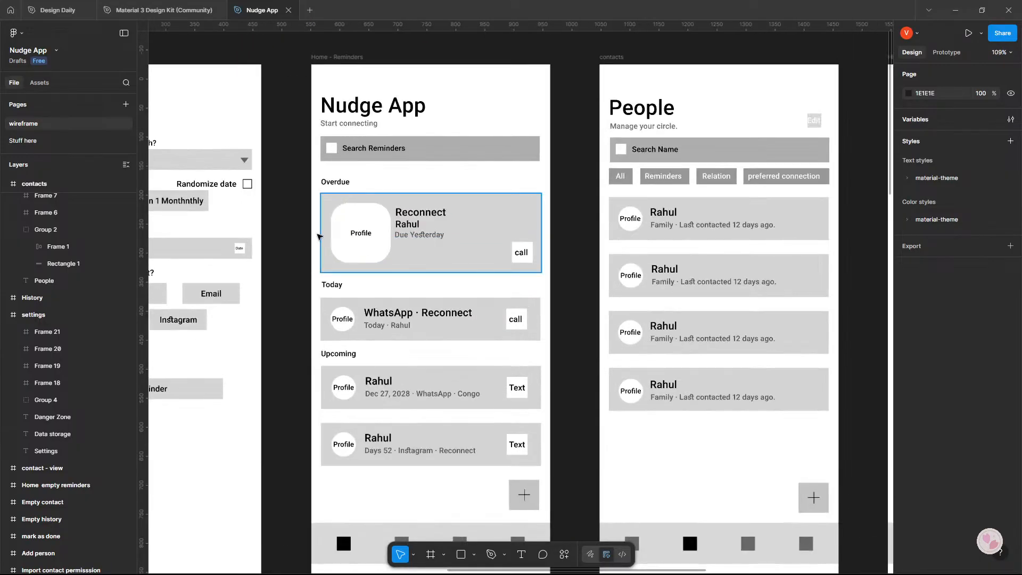
scroll(436, 265, down, 6)
drag(550, 355, 354, 207)
scroll(563, 351, up, 7)
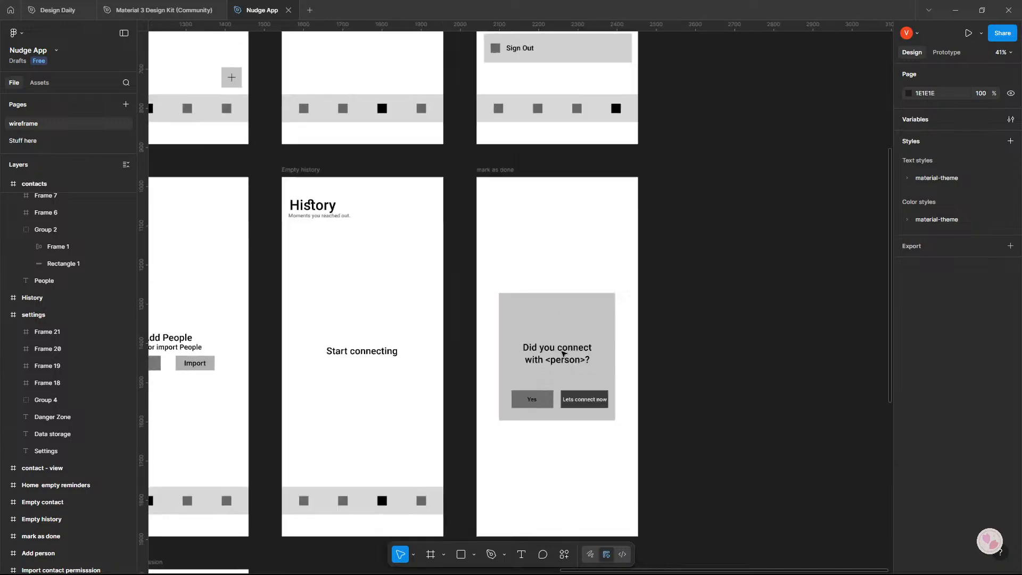
scroll(571, 408, down, 7)
scroll(575, 419, up, 3)
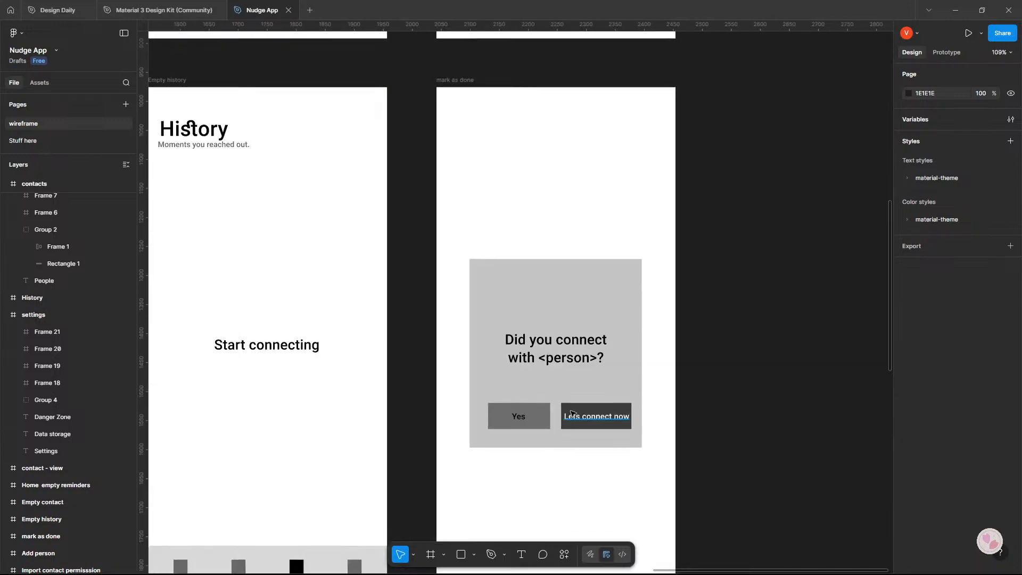
scroll(574, 419, down, 3)
drag(245, 317, 463, 357)
Switch to the browser and read the wireframe critique of the Dashboard, Set Reminder and Add Person screens in Google AI Studio.
key(alt+Tab)
click(393, 308)
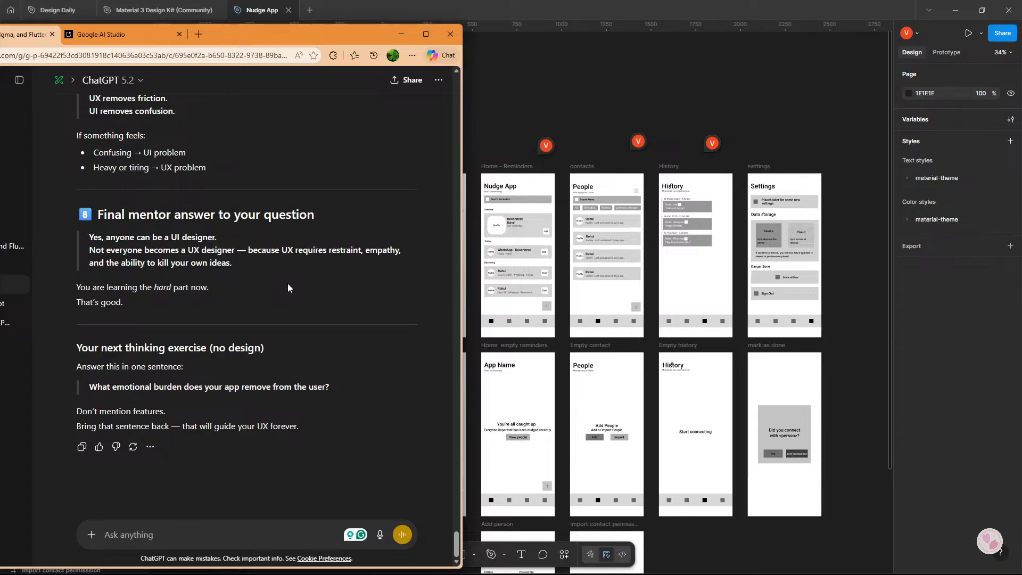
key(alt+Tab)
key(alt+Tab)
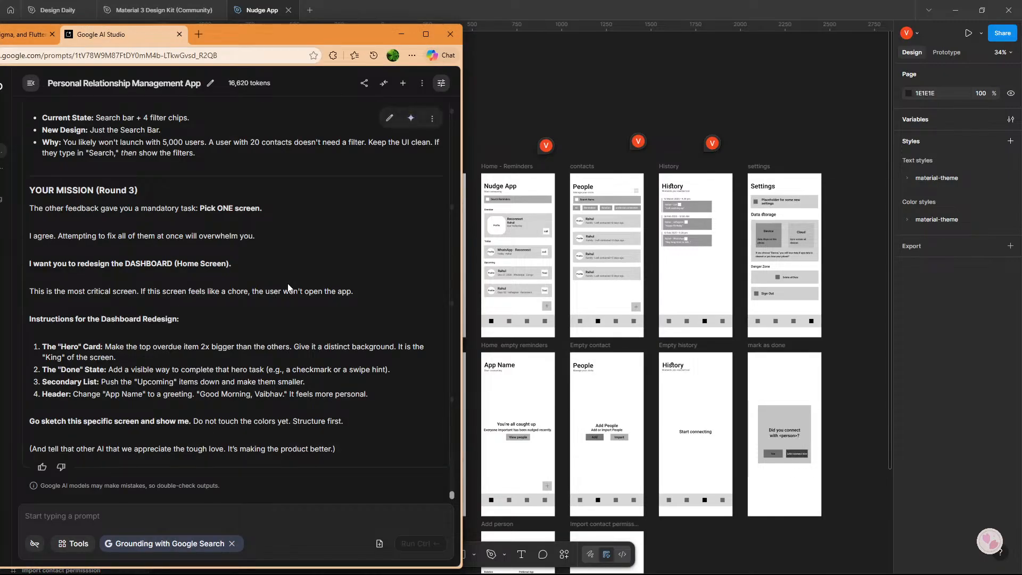
scroll(288, 287, up, 18)
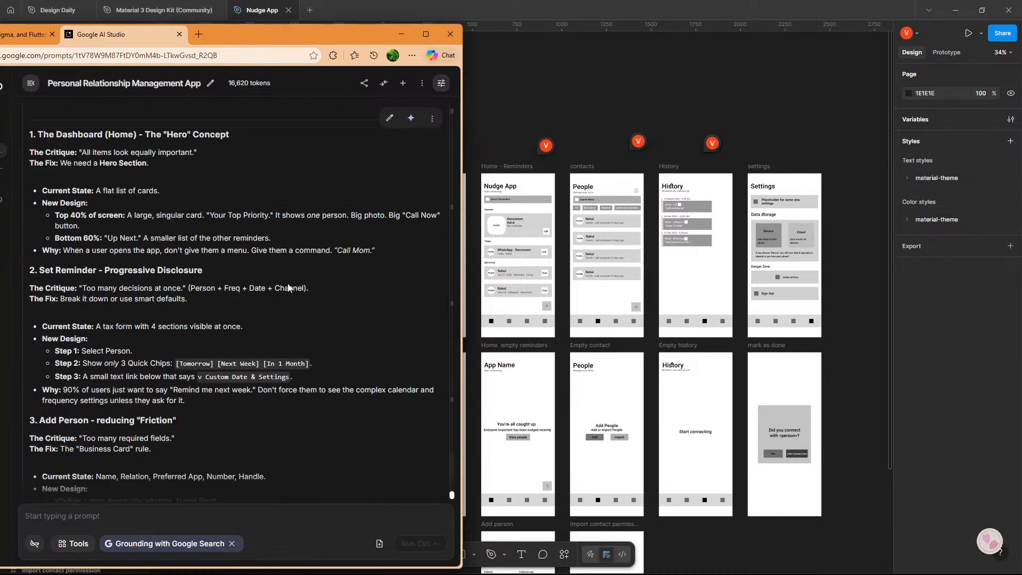
scroll(288, 288, up, 3)
scroll(288, 288, down, 2)
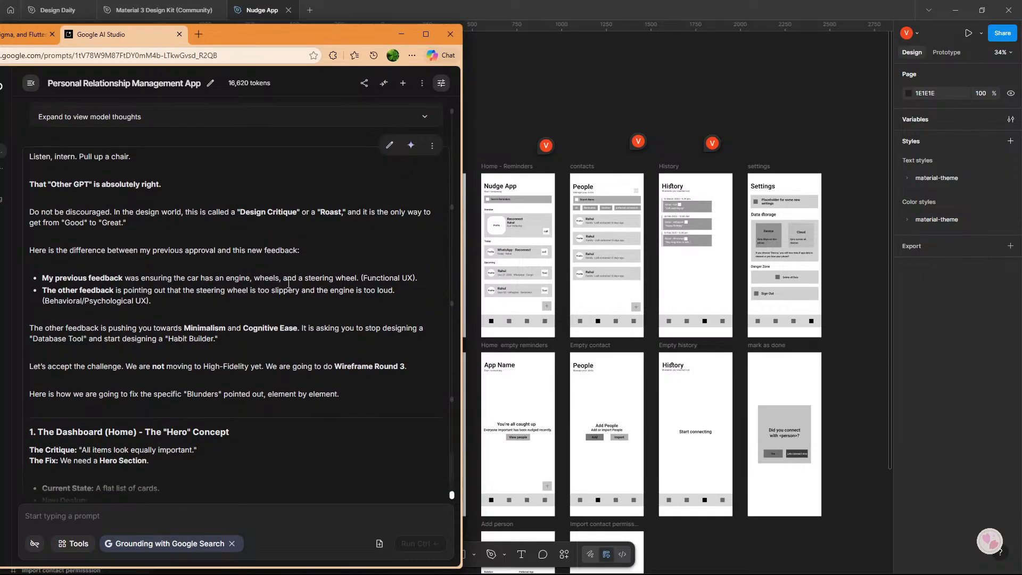
scroll(288, 288, down, 3)
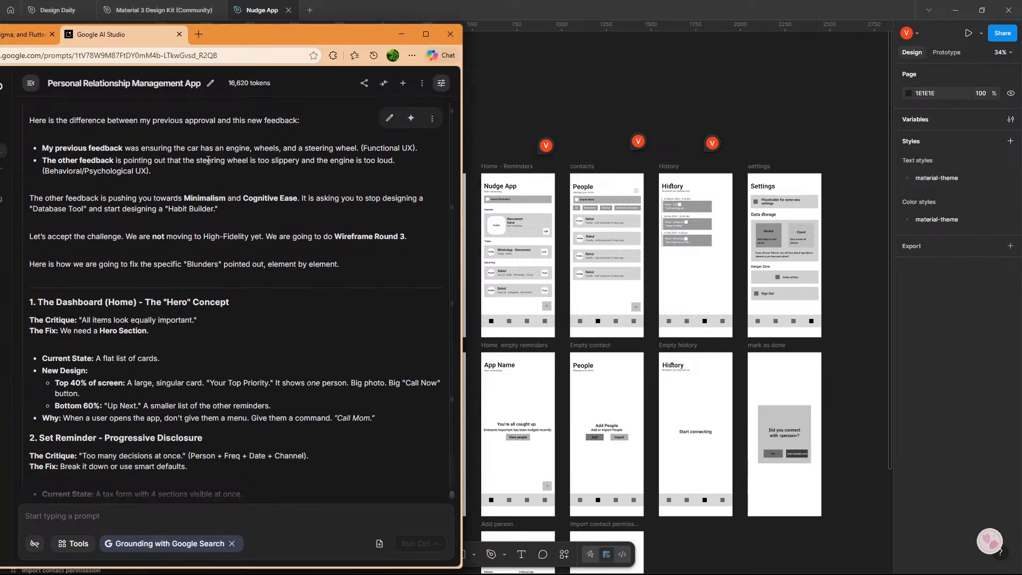
scroll(219, 179, down, 5)
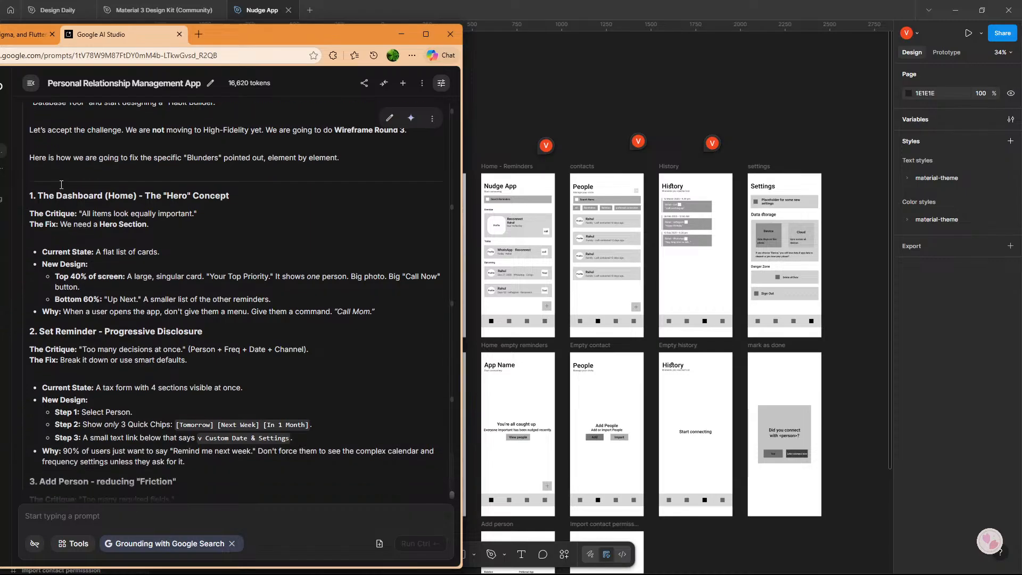
scroll(62, 184, down, 1)
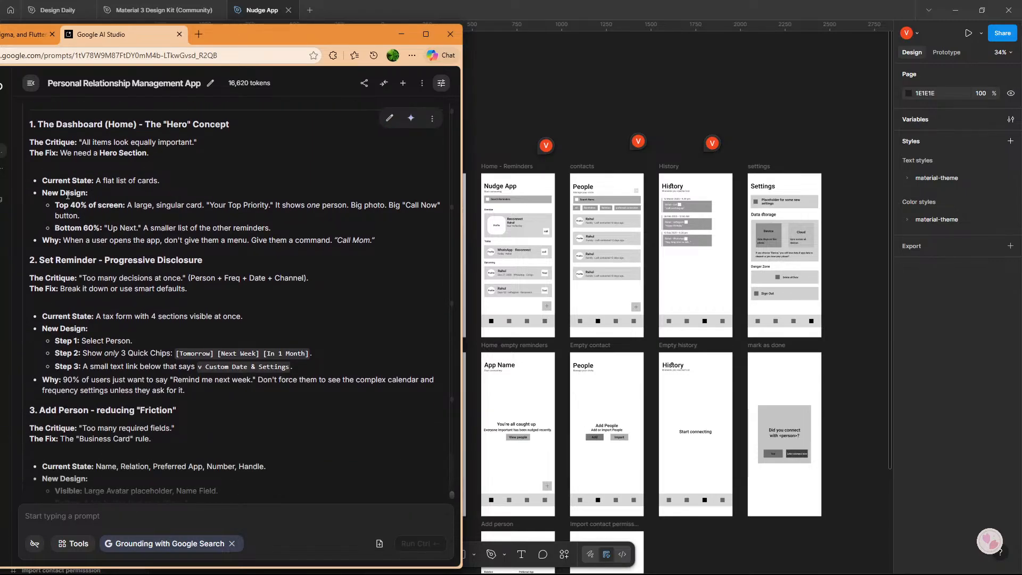
scroll(68, 195, down, 1)
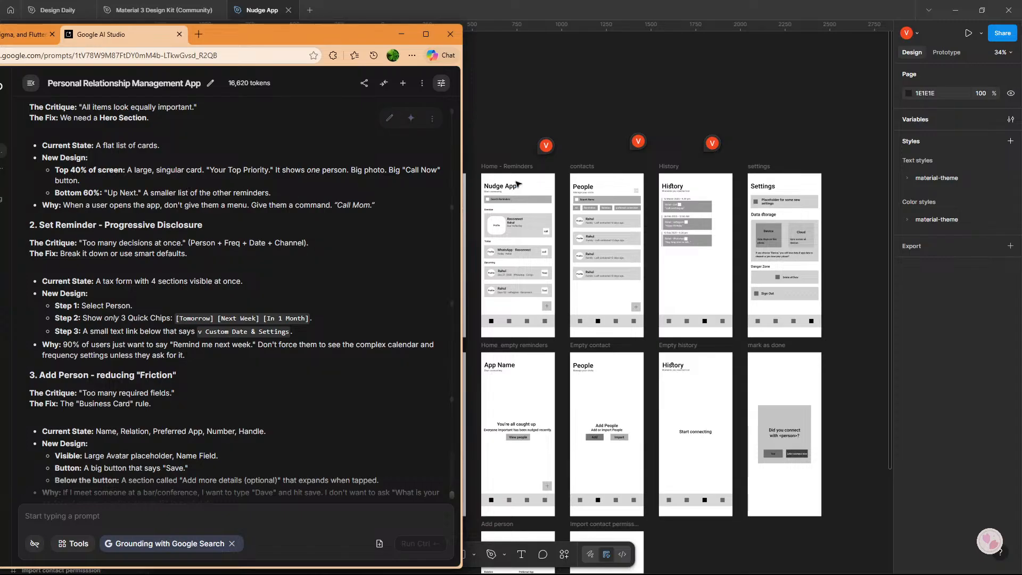
Return to Figma and shift the call button on the Overdue Reconnect card left, in line with the buttons on the cards below.
drag(625, 188, 667, 175)
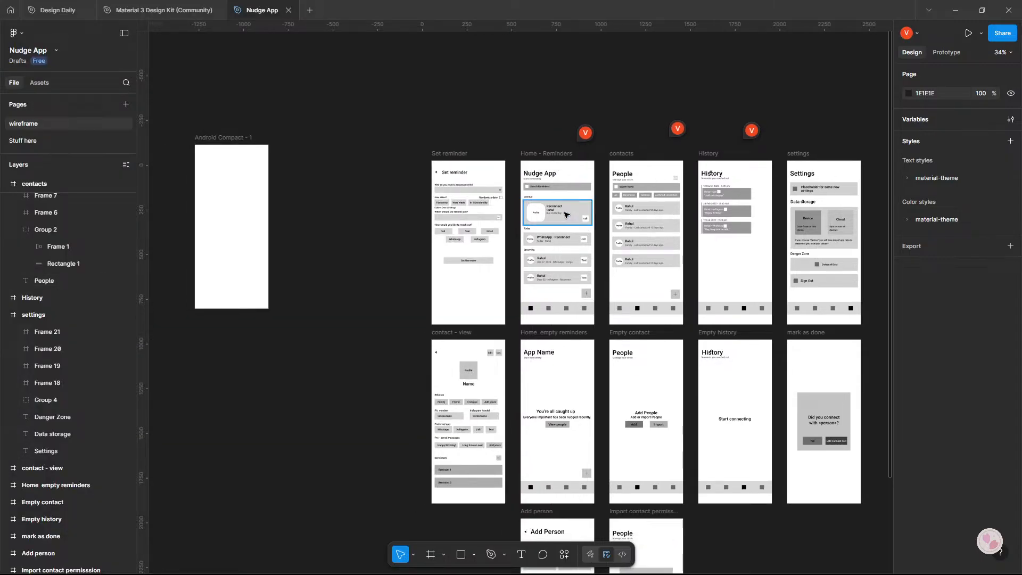
scroll(565, 215, up, 5)
scroll(515, 213, up, 4)
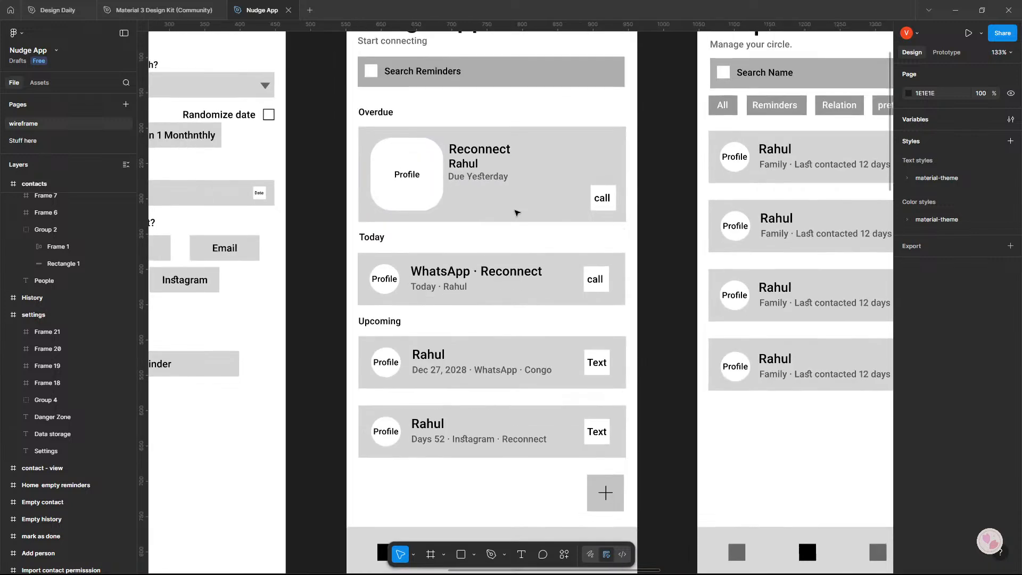
drag(516, 213, 523, 156)
double_click(611, 149)
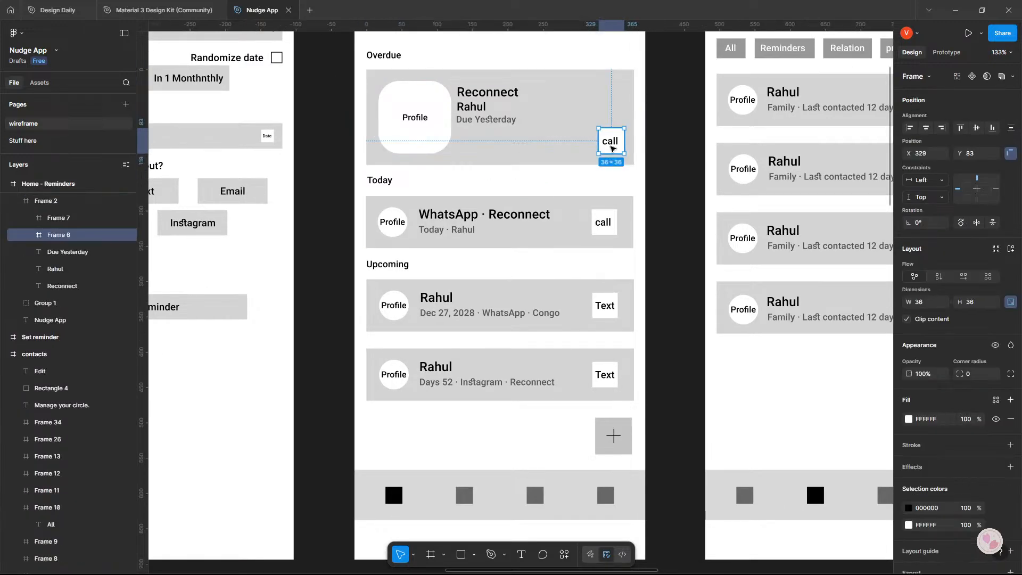
drag(609, 148, 606, 146)
click(637, 314)
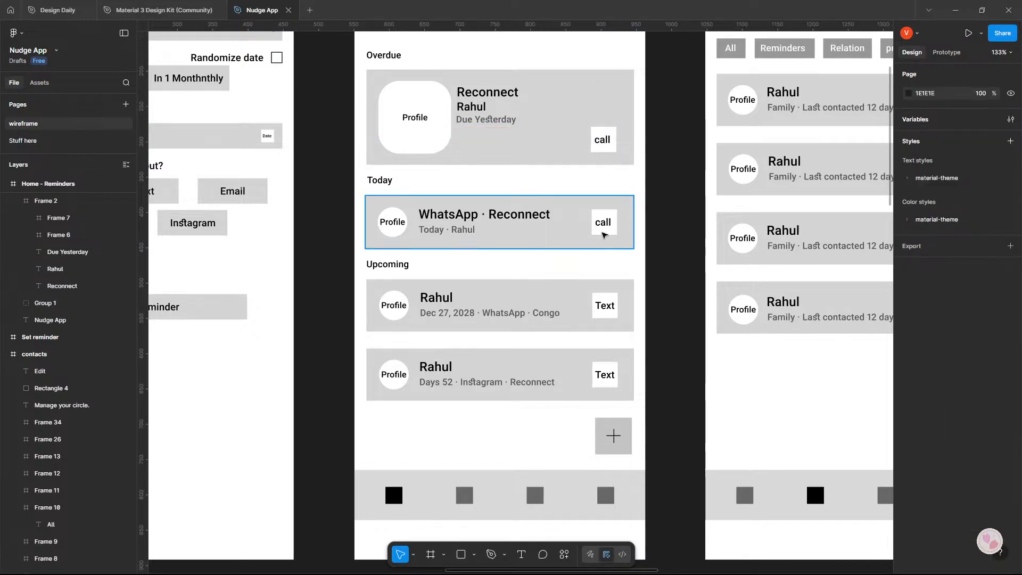
double_click(603, 226)
click(606, 226)
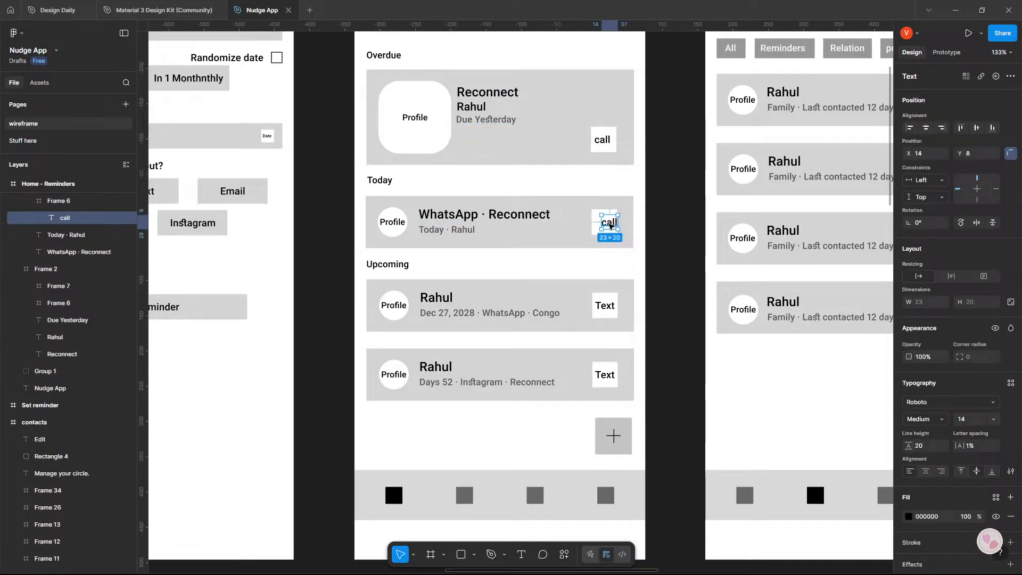
click(679, 230)
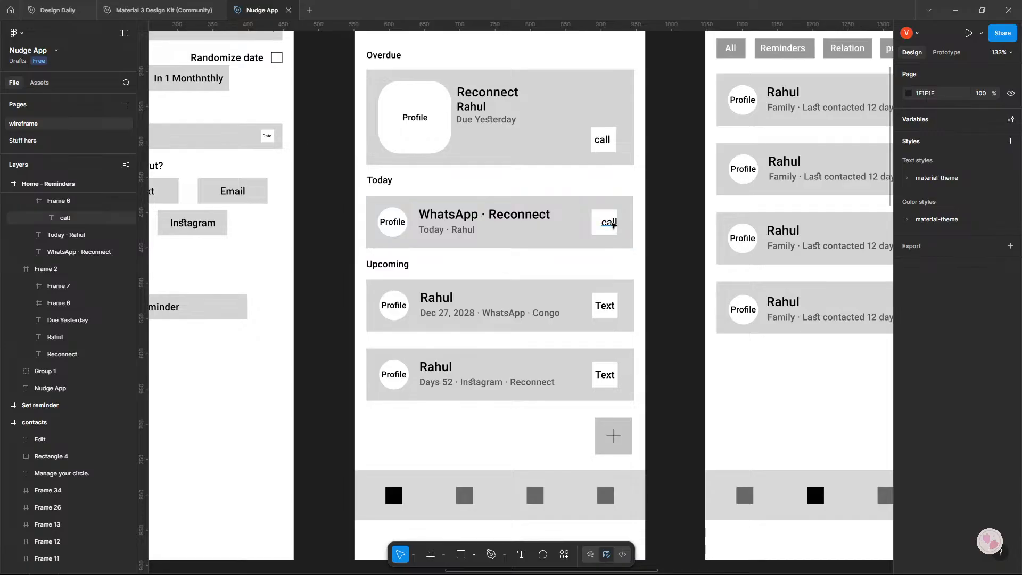
ctrl+click(611, 223)
key(Escape)
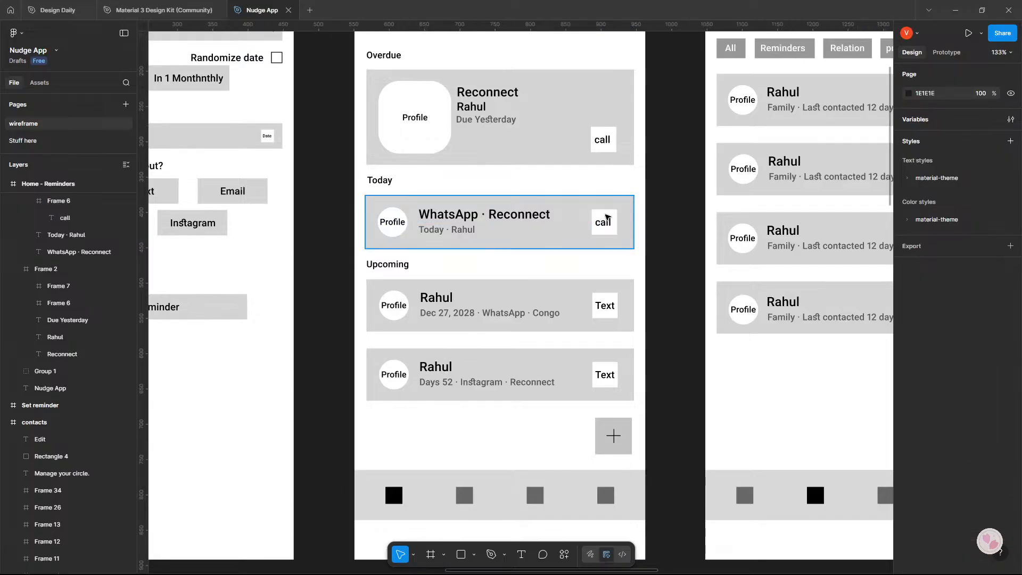
Shift the call button on the Today card and the Text buttons on both Upcoming cards right to X 327.
double_click(607, 217)
shift+click(605, 296)
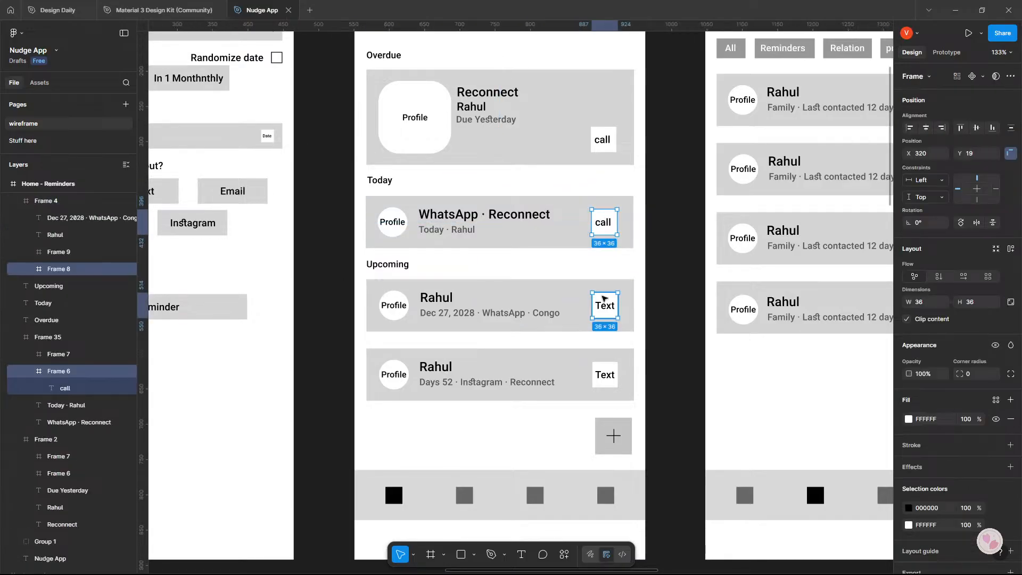
shift+click(608, 365)
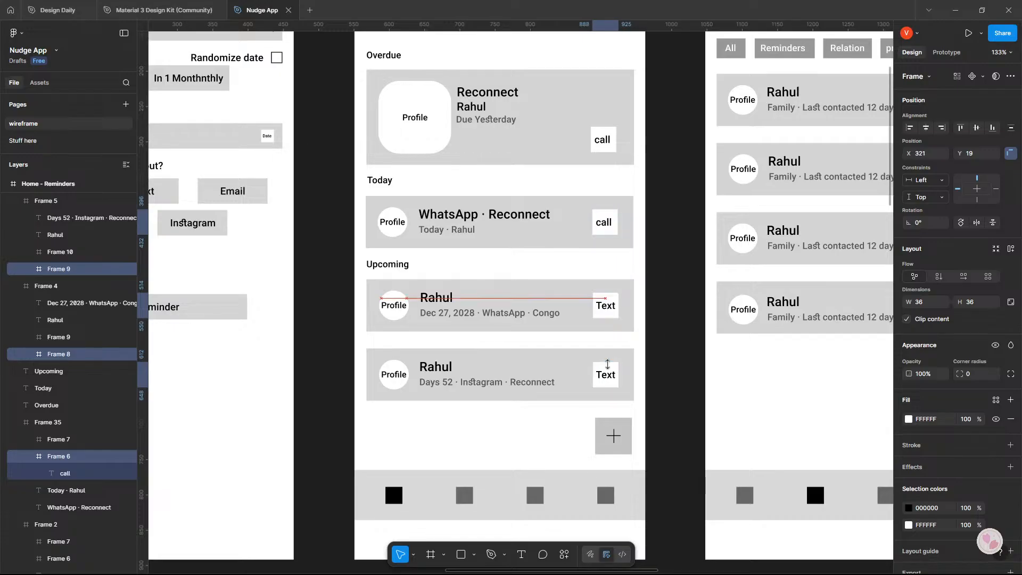
key(Right)
key(Right)
key(Right)
key(Right)
key(Right)
key(Right)
key(Right)
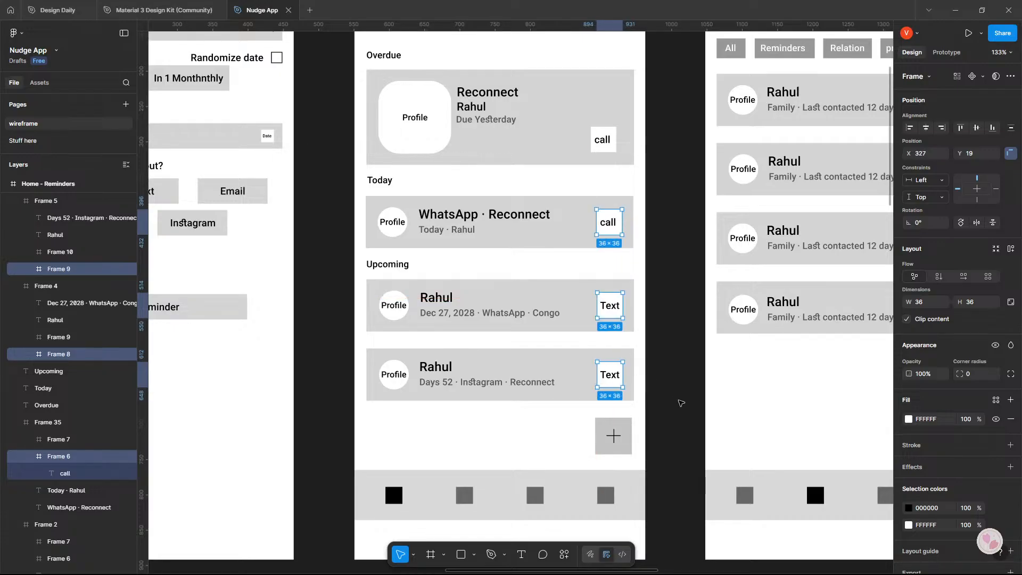
key(Escape)
Move the Text button on the second Upcoming card left to X 324.
click(610, 380)
click(610, 380)
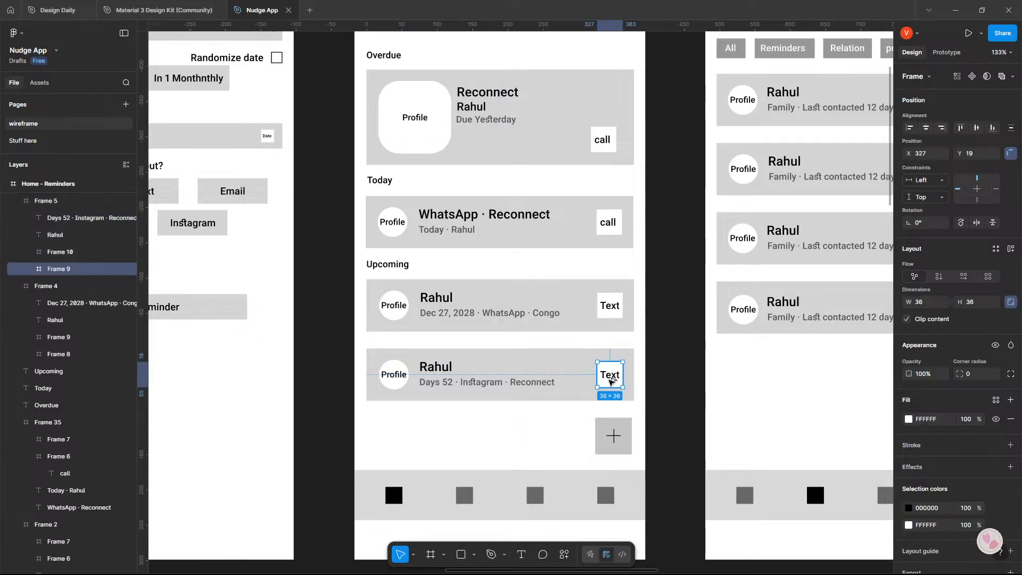
key(alt)
key(Left)
key(Left)
key(Left)
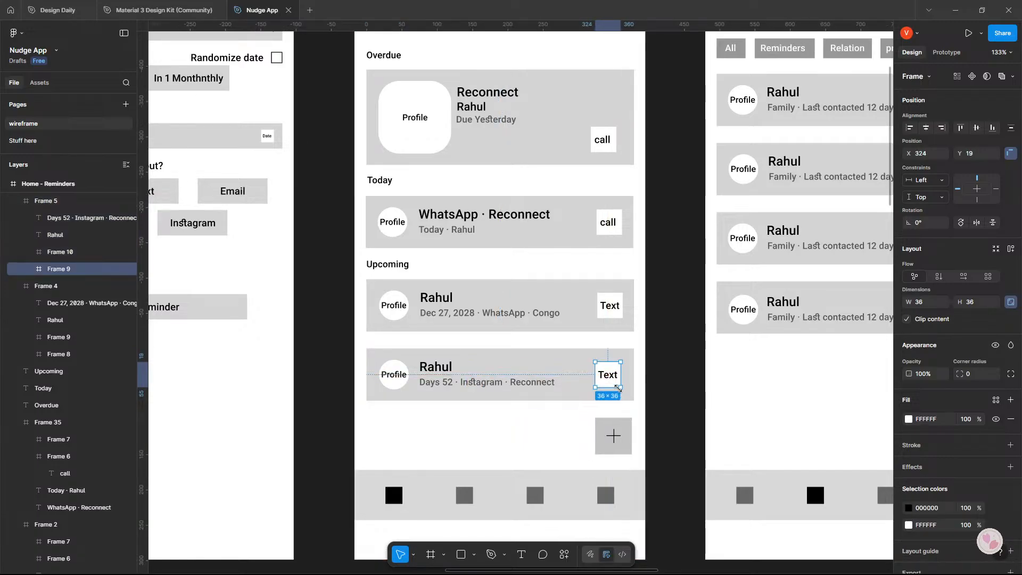
Shift the Today card's call button and the first Upcoming card's Text button left to X 324, matching the last card's button.
shift+click(614, 313)
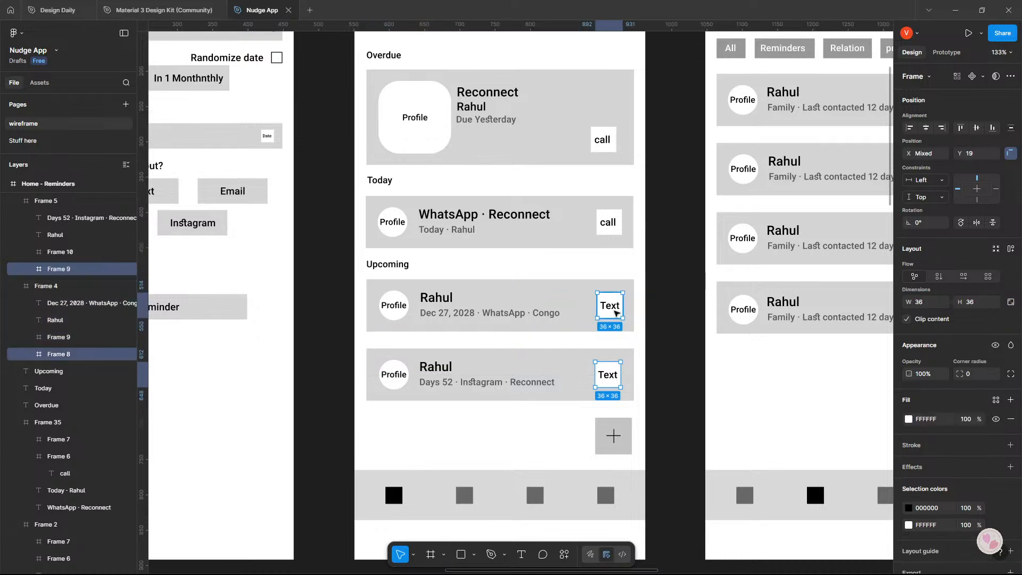
shift+click(608, 222)
shift+click(609, 152)
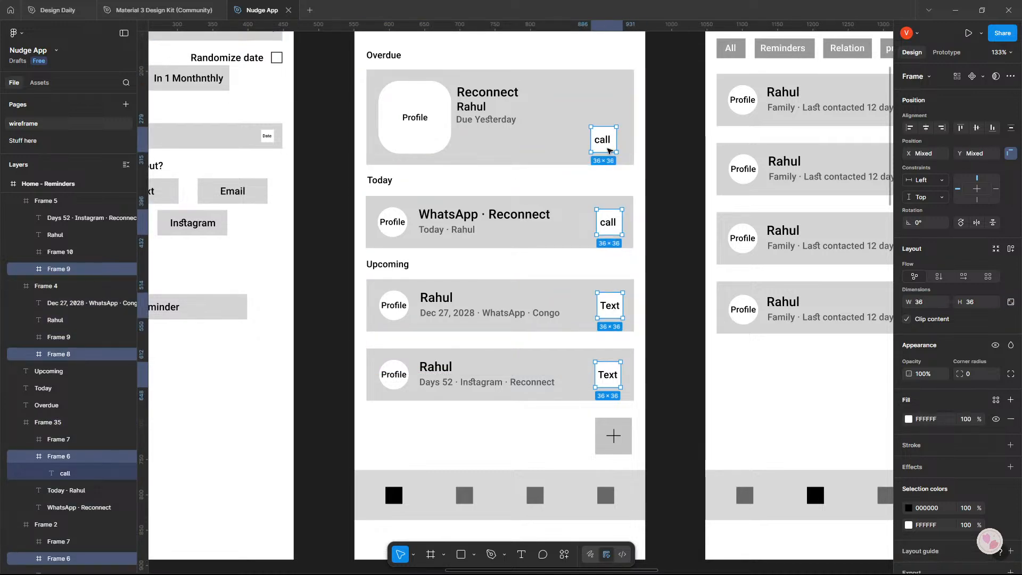
key(Escape)
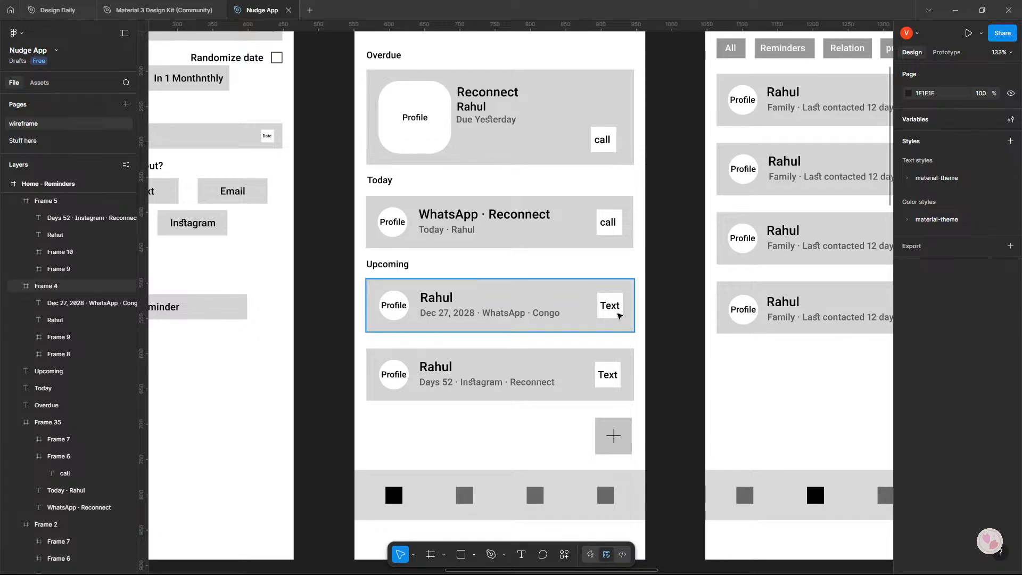
click(617, 310)
shift+click(613, 227)
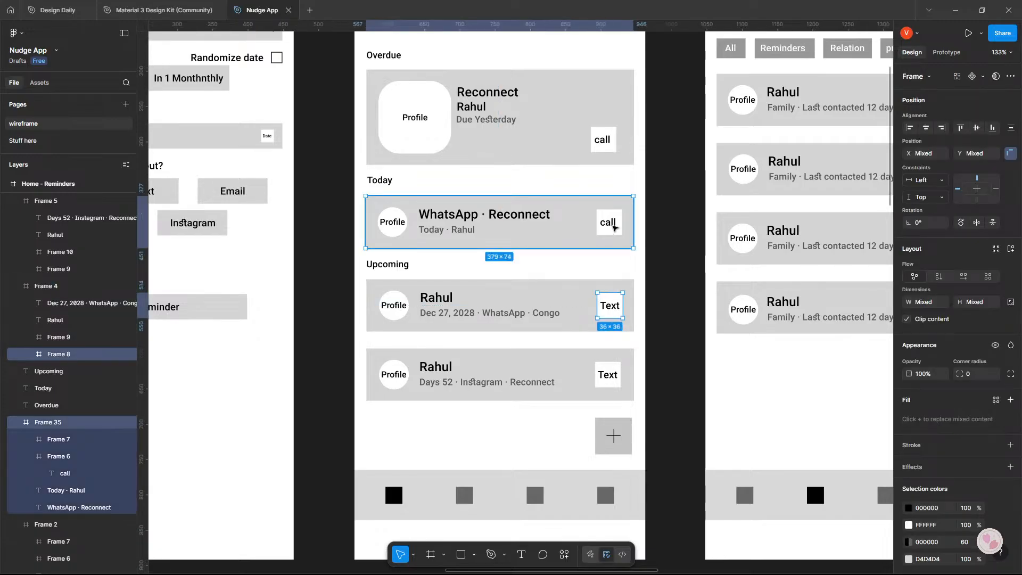
key(Left)
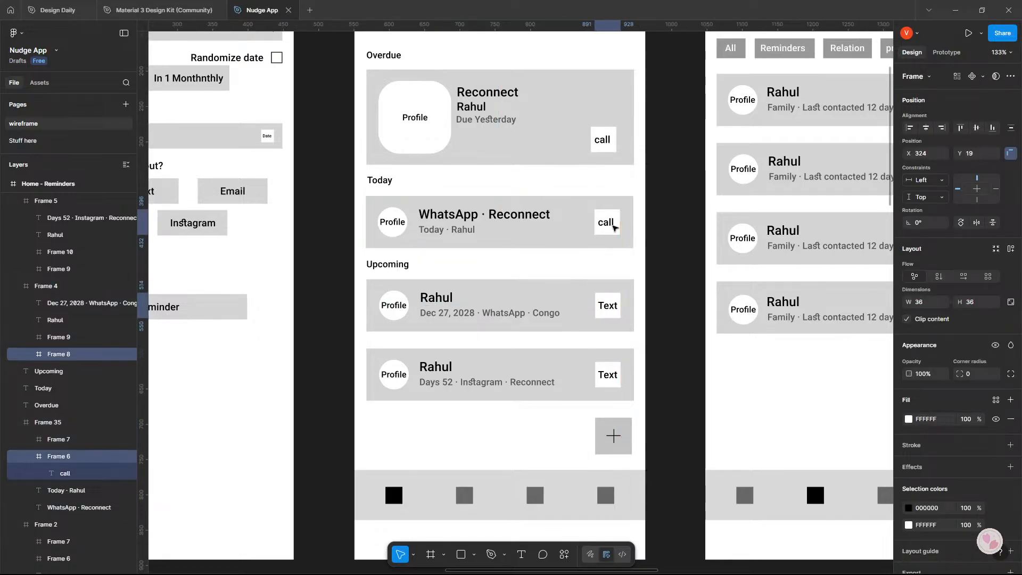
Move the call button on the Overdue card to X 323, Y 80, aligning it with the buttons on the cards below.
click(602, 139)
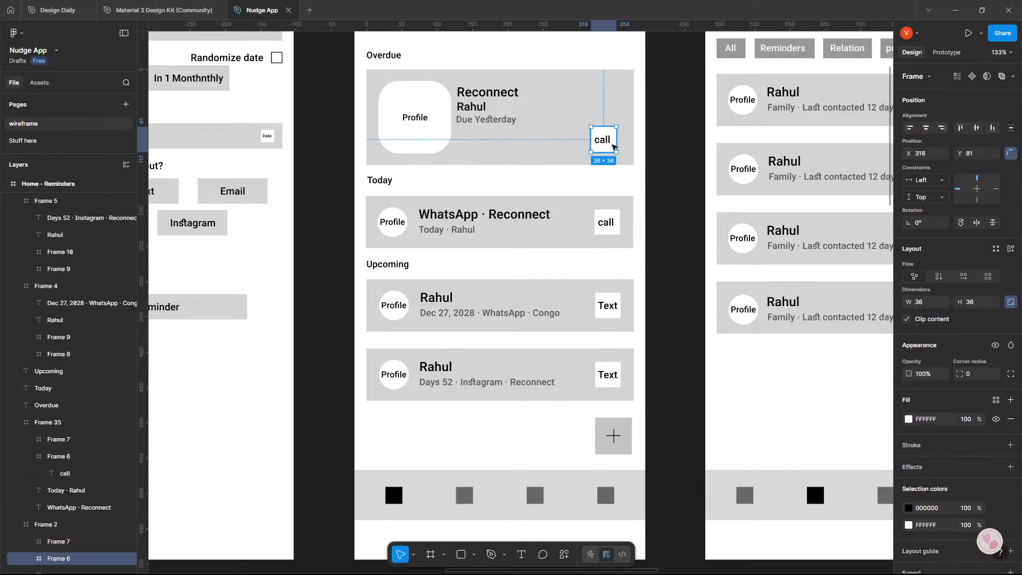
drag(602, 140, 607, 147)
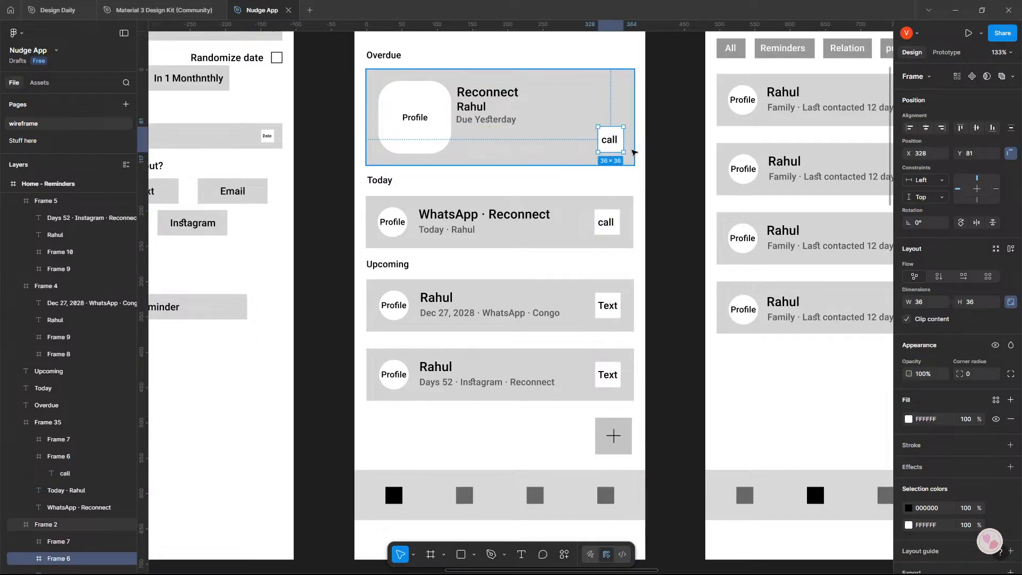
key(Left)
key(Left)
key(Left)
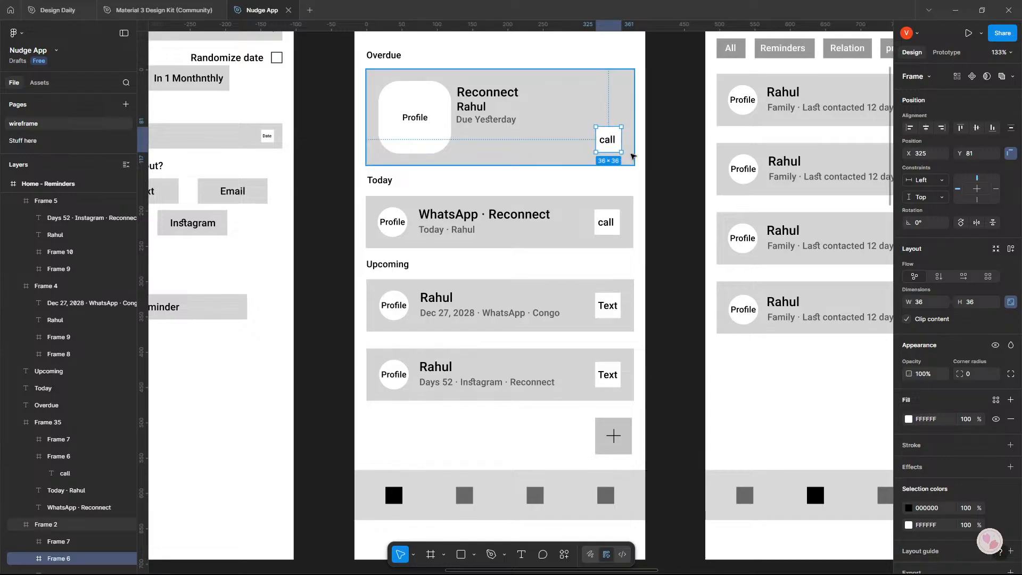
key(Left)
key(Left)
key(Up)
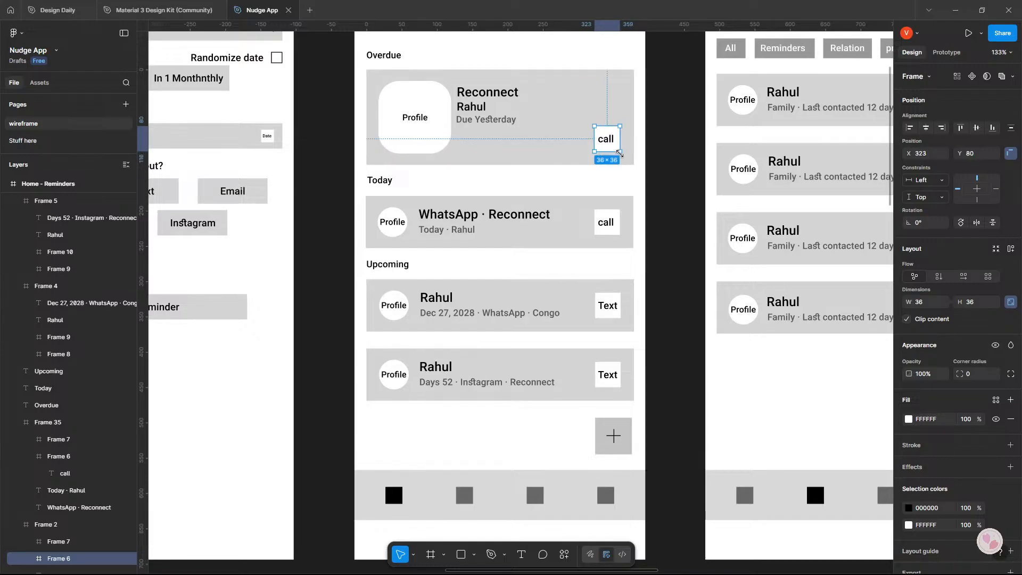
click(687, 184)
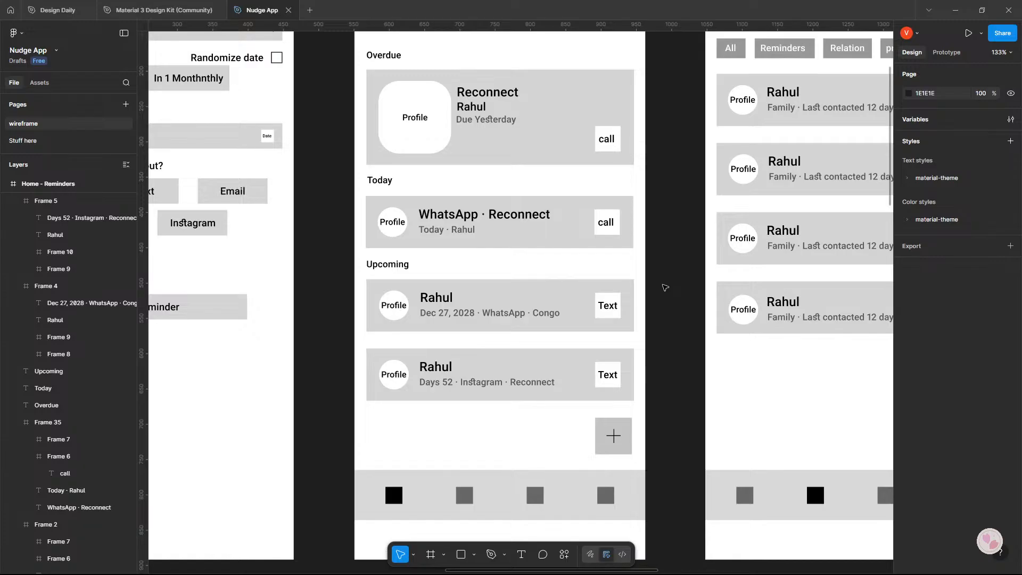
Nudge the Profile circles on the Today card and both Upcoming cards slightly left together.
scroll(665, 288, down, 3)
scroll(665, 287, up, 3)
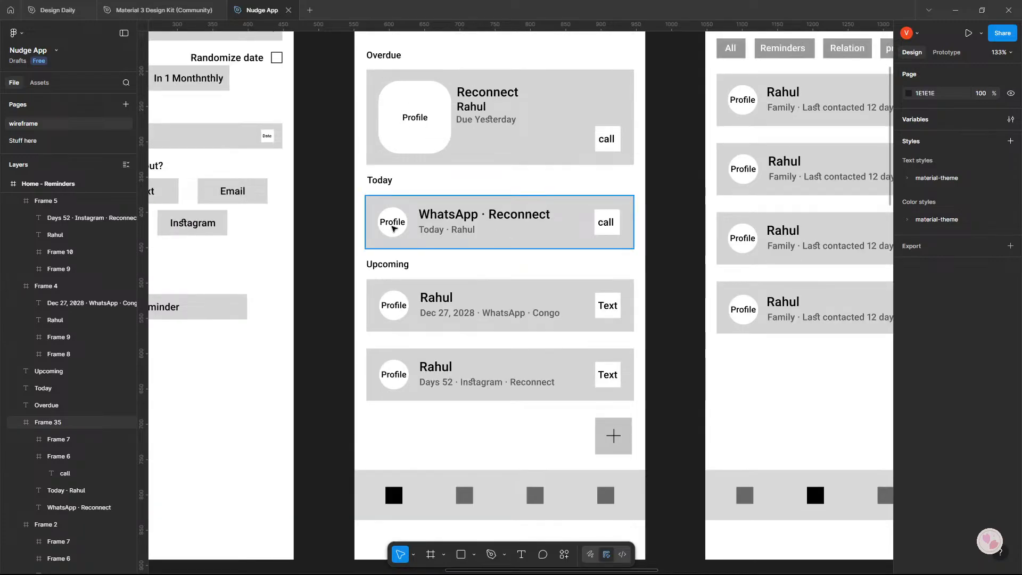
ctrl+click(392, 228)
ctrl+shift+click(394, 306)
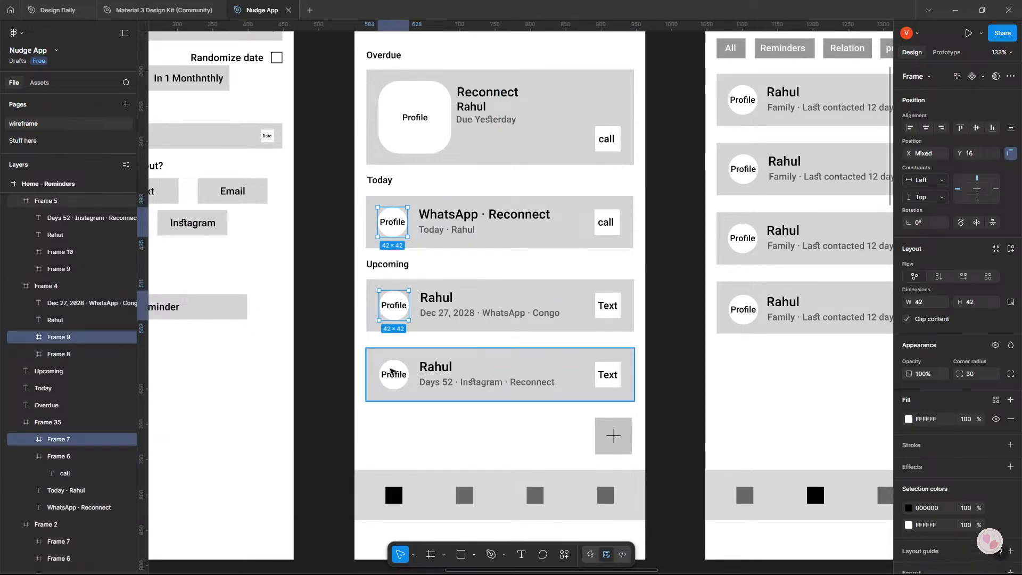
ctrl+shift+click(391, 372)
key(Left)
key(Left)
key(Left)
key(Left)
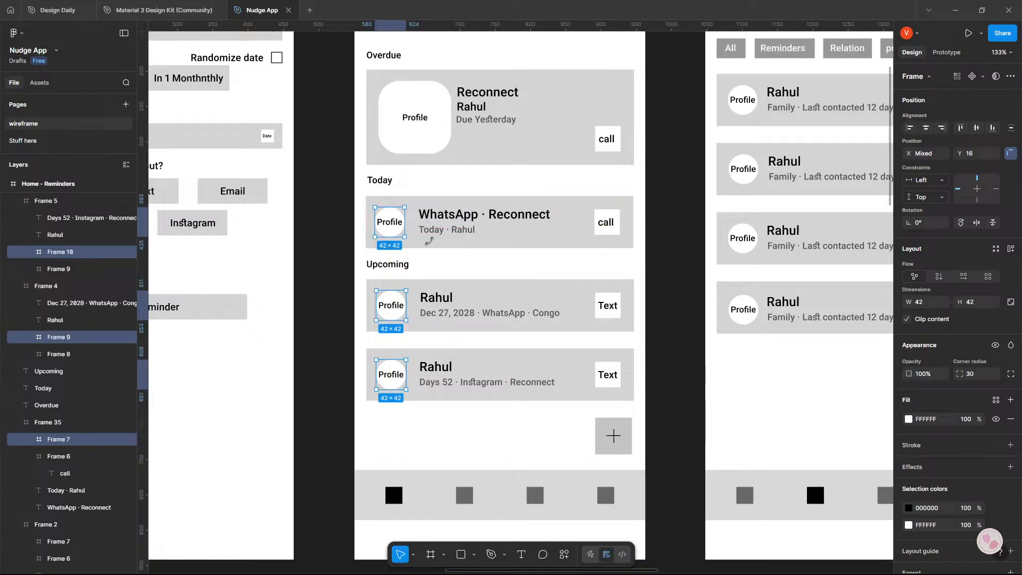
click(675, 291)
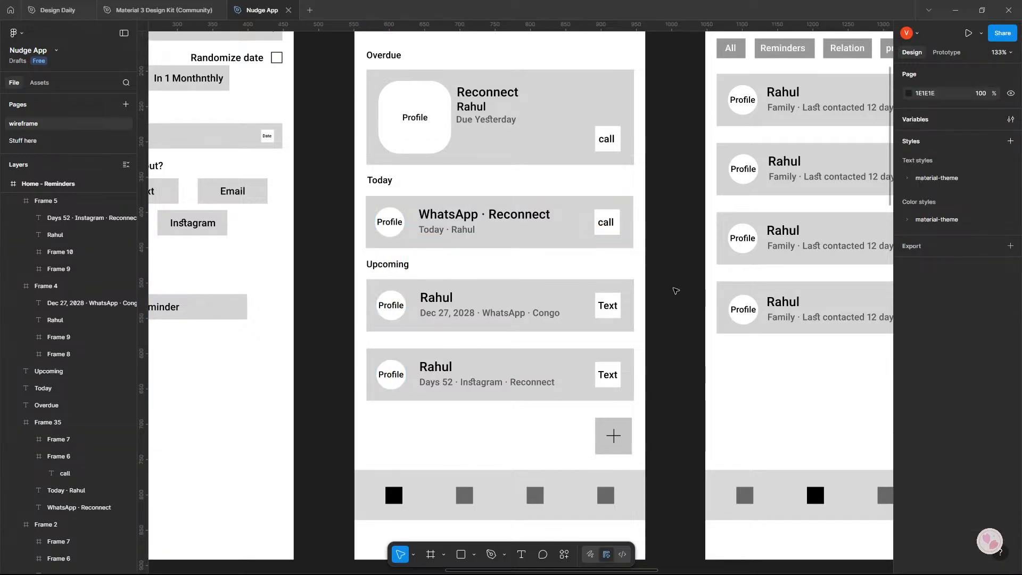
Move the second Upcoming card up to Y 607, closer to the first Upcoming card.
scroll(675, 288, down, 3)
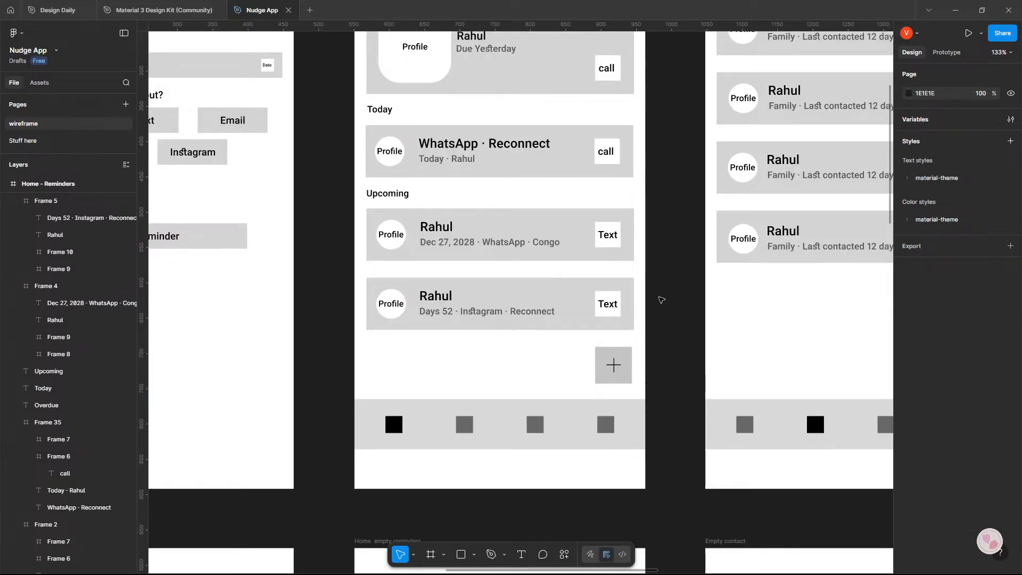
drag(530, 293, 529, 284)
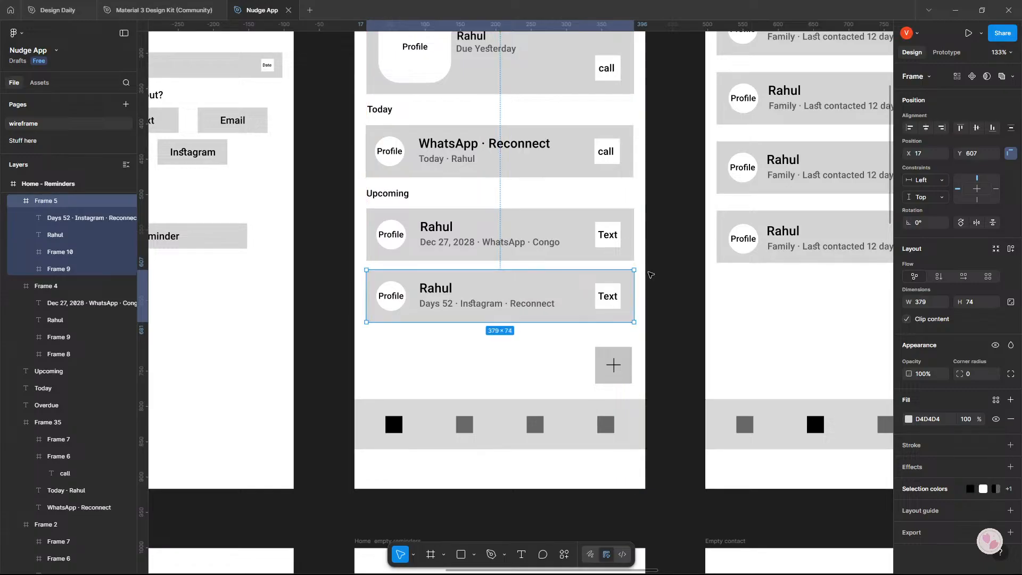
click(651, 275)
Capture a screenshot of the entire Home - Reminders screen to the clipboard.
scroll(651, 275, down, 5)
scroll(650, 274, down, 5)
drag(650, 275, 465, 311)
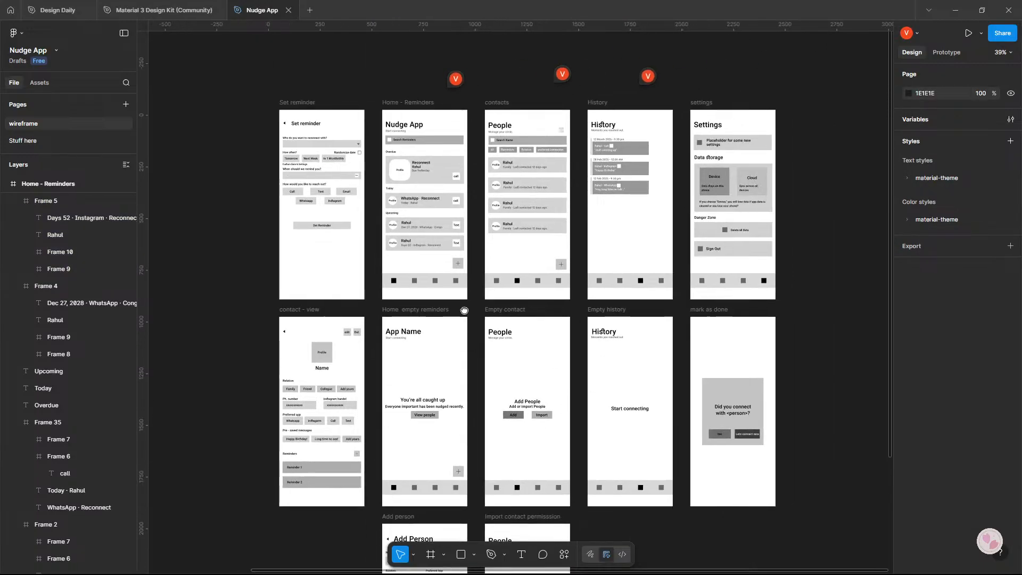
scroll(464, 311, up, 5)
scroll(465, 309, up, 2)
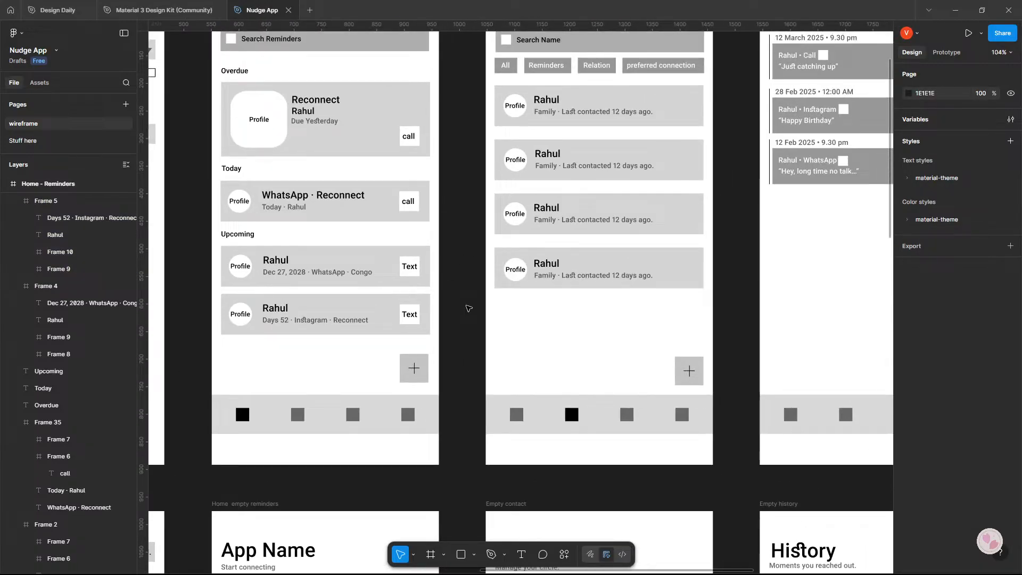
scroll(468, 308, up, 3)
scroll(468, 308, left, 4)
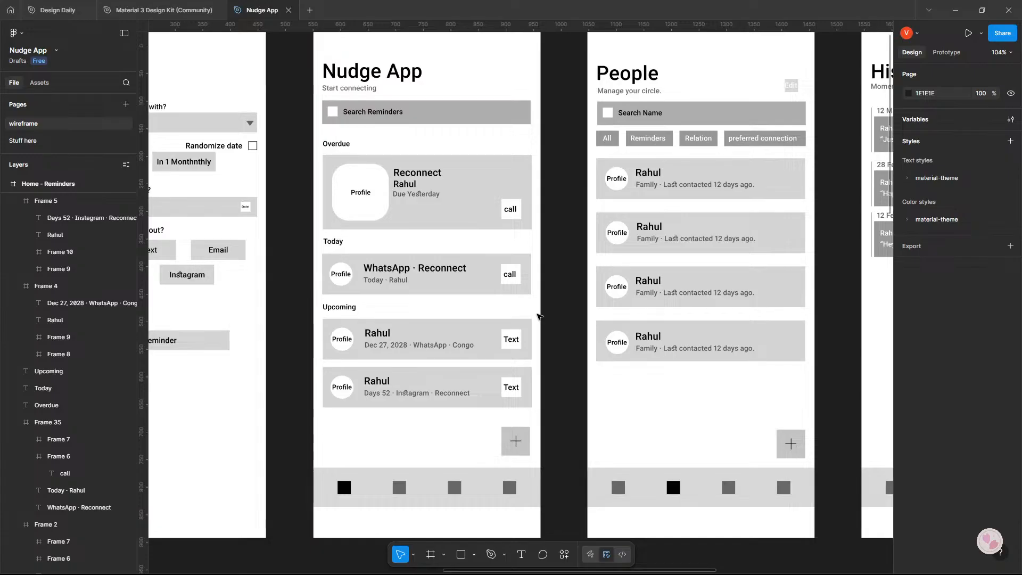
drag(547, 319, 594, 347)
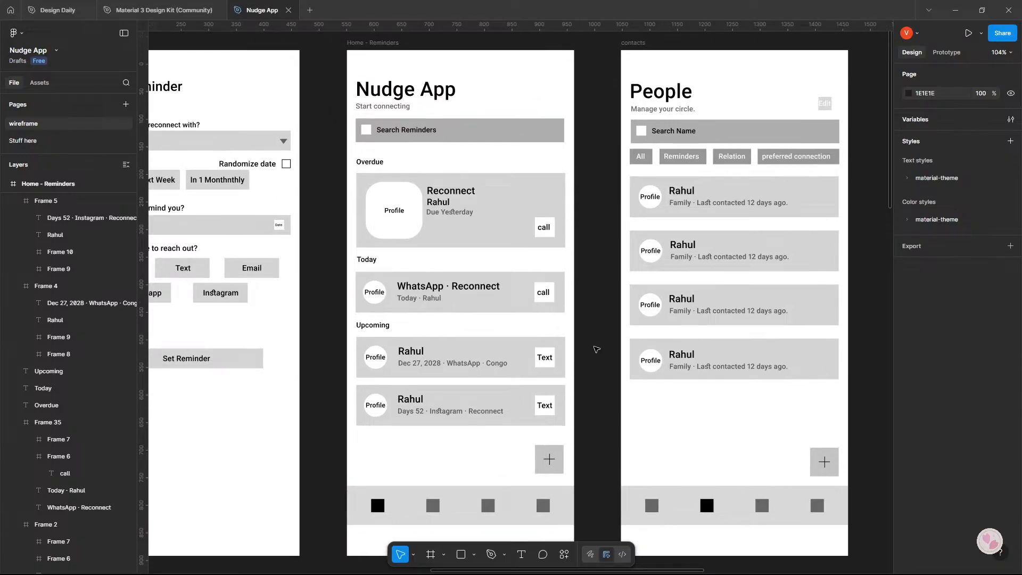
key(shift+super+s)
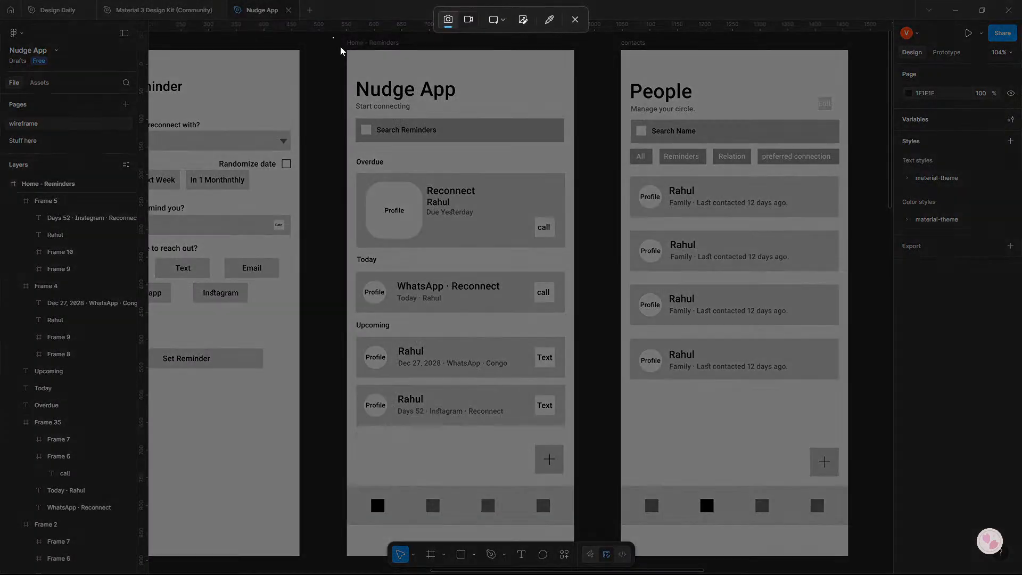
drag(332, 38, 582, 543)
Switch to Google AI Studio in the browser and draft the prompt "will this do?" with the copied screenshot attached.
key(alt+Tab)
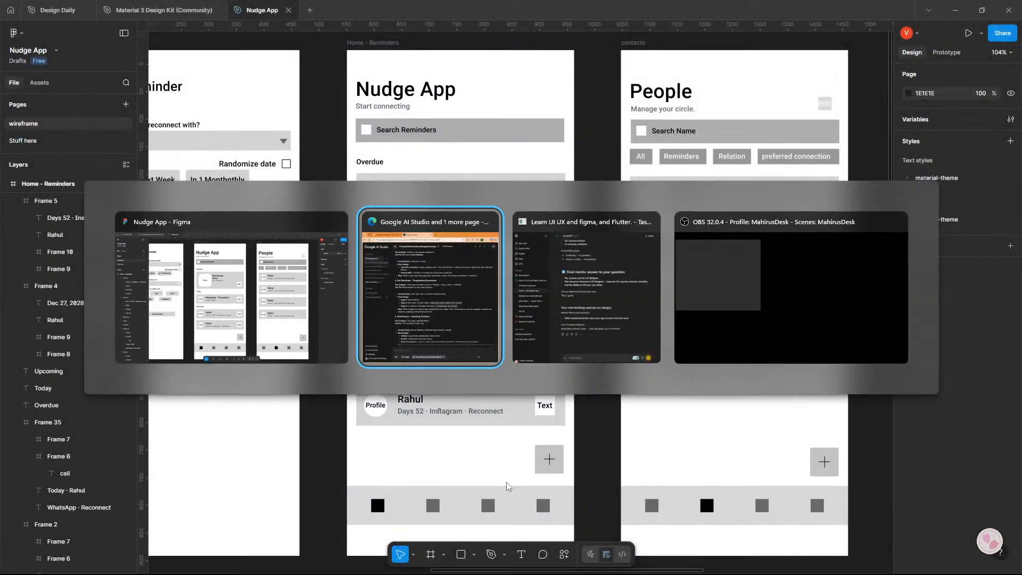
click(580, 313)
key(alt+Tab)
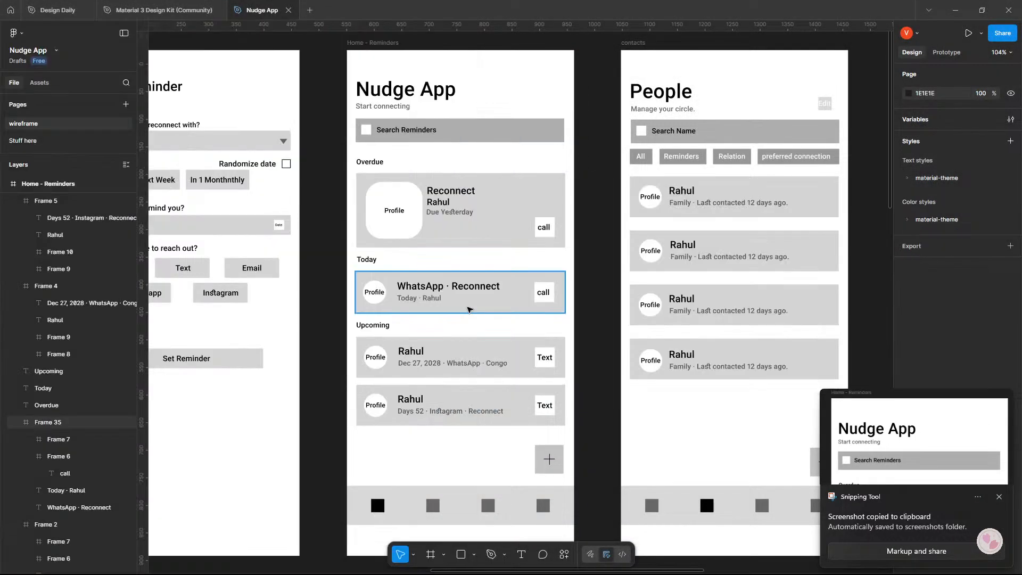
key(alt+Tab)
click(548, 302)
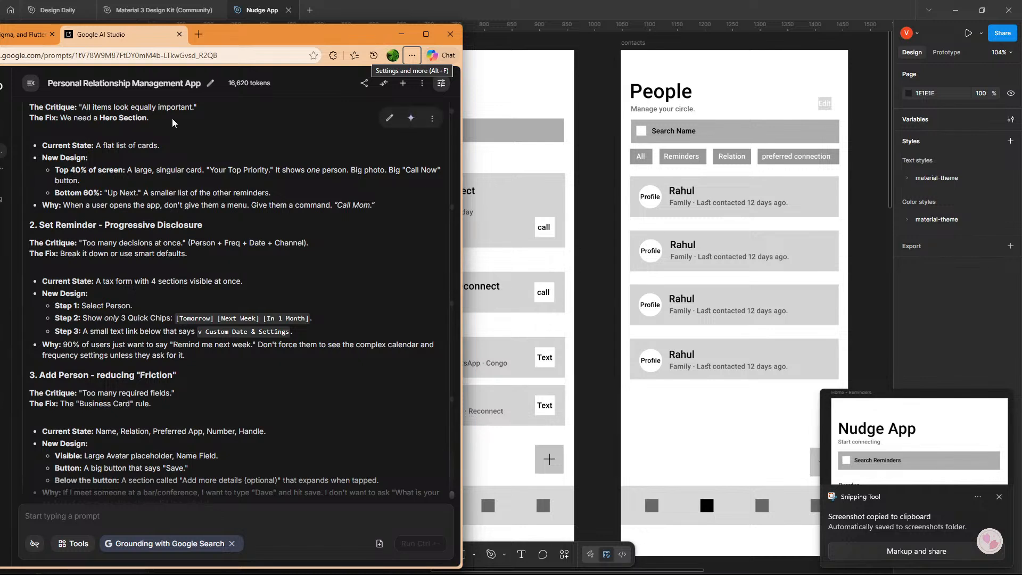
click(140, 512)
text(will ths)
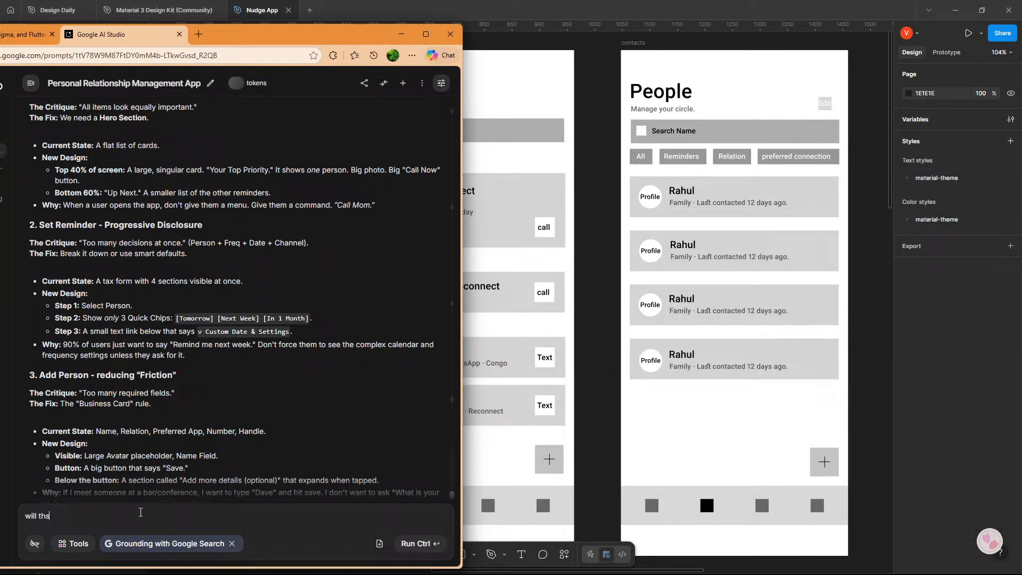
key(BackSpace)
text(is do?)
key(ctrl+v)
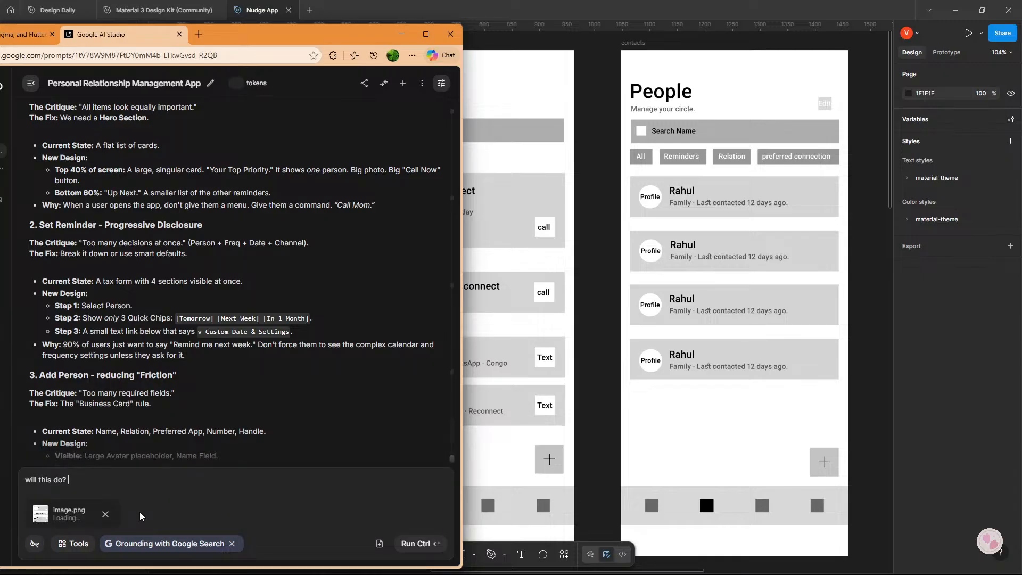
Read the critique's Set Reminder, Add Person and Filters suggestions and compare them with the Set reminder wireframe in Figma.
scroll(150, 297, down, 1)
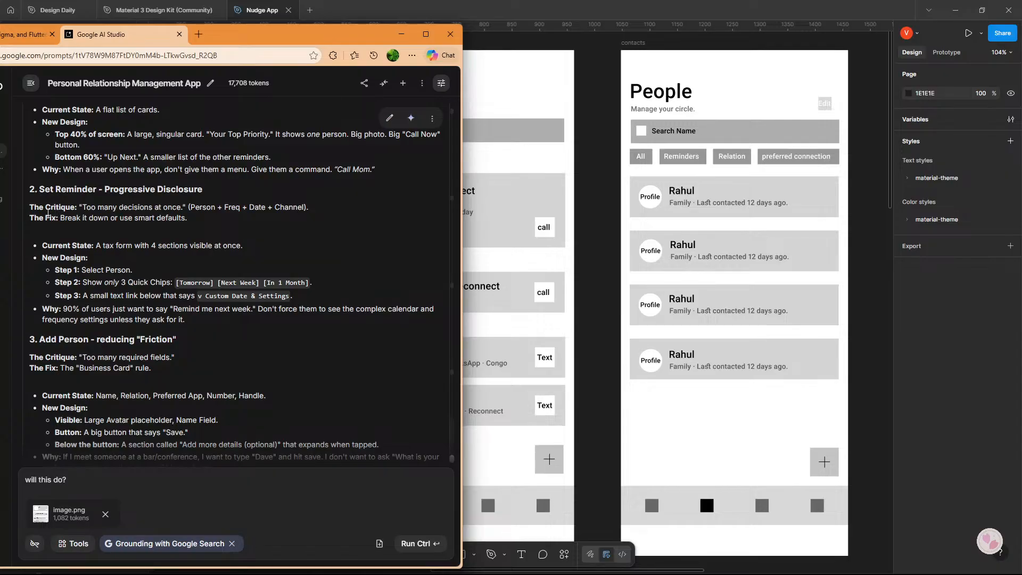
scroll(95, 211, down, 2)
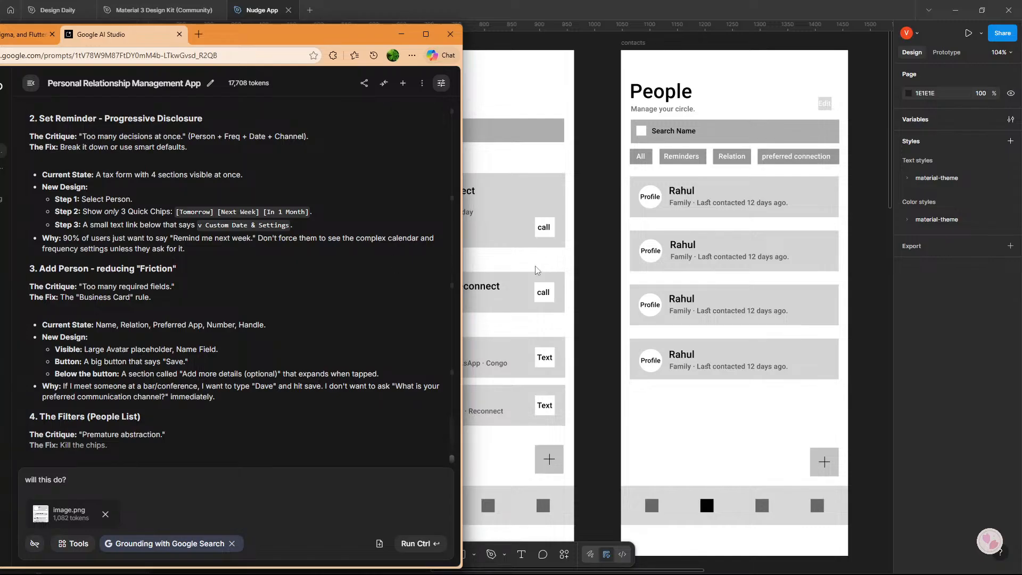
click(556, 269)
scroll(576, 277, left, 4)
scroll(576, 278, left, 1)
key(alt+Tab)
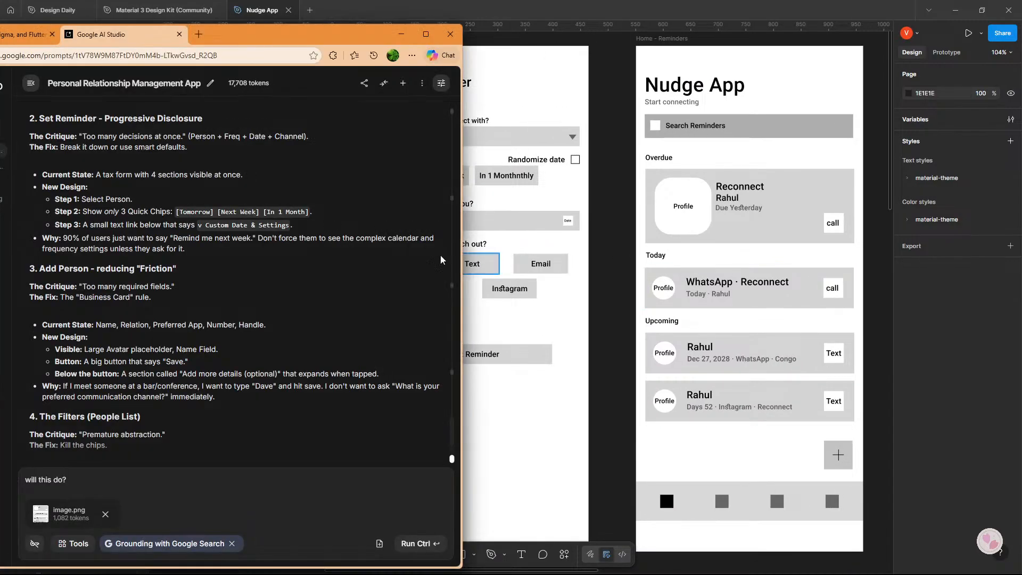
key(alt+Tab)
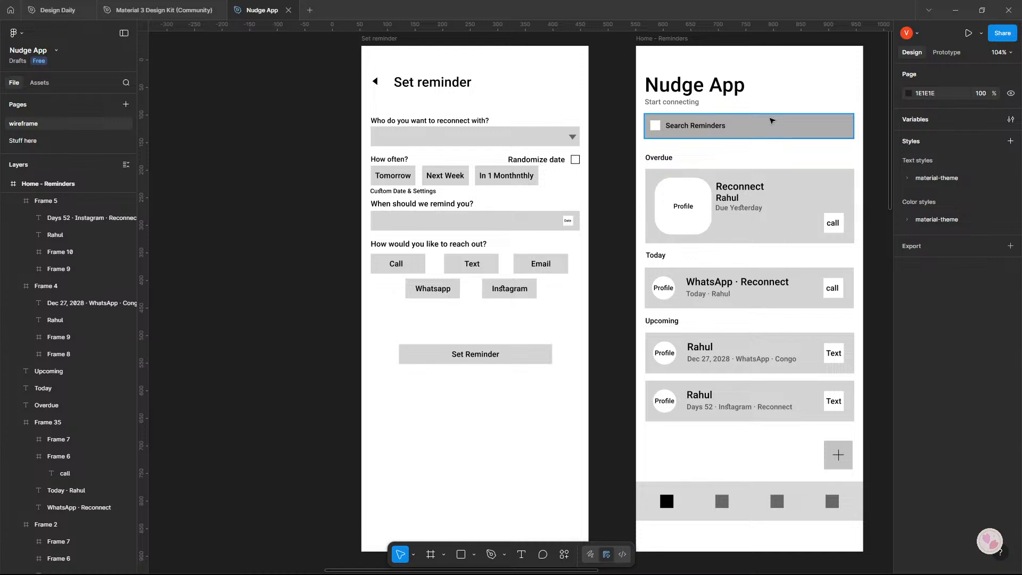
Move the "When should we remind you?" section, the reach-out section and the Set Reminder button down slightly together.
drag(322, 202, 610, 395)
key(shift+Down)
key(Down)
key(Down)
key(Down)
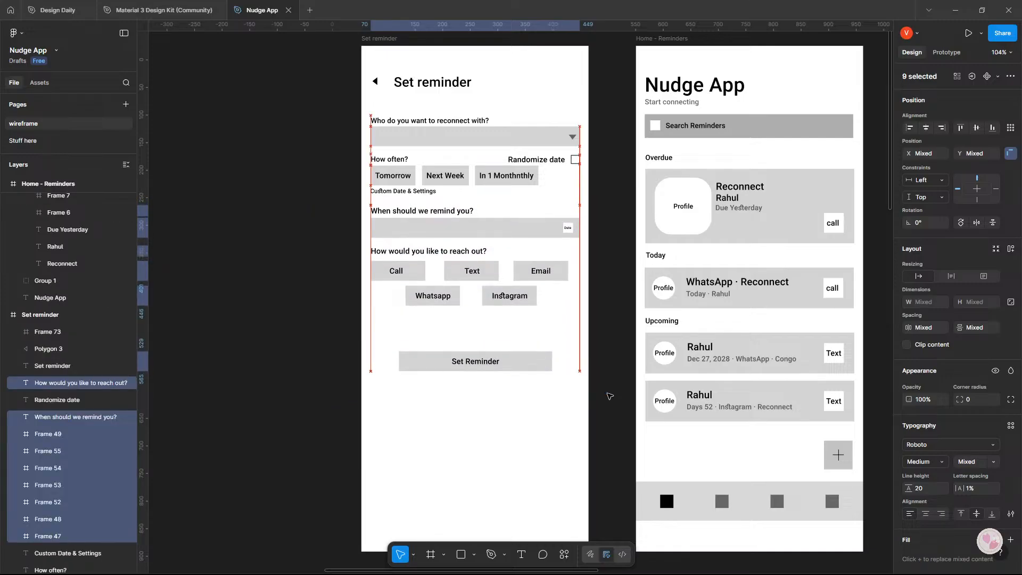
Recheck the Set Reminder critique in Google AI Studio and move the "When should we remind you?" label and date field out of the Figma frame.
key(alt+Tab)
scroll(137, 336, down, 2)
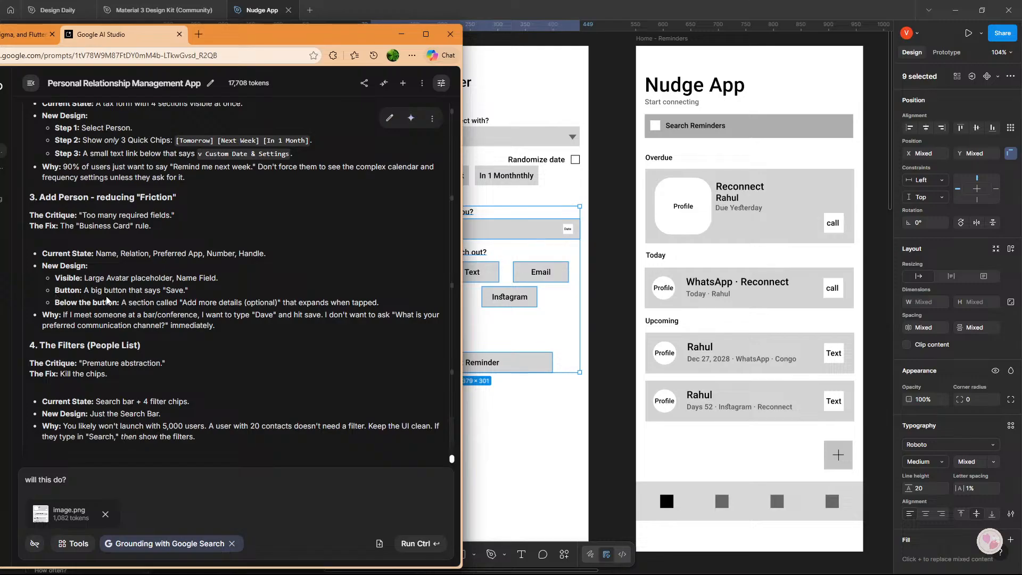
scroll(91, 245, up, 1)
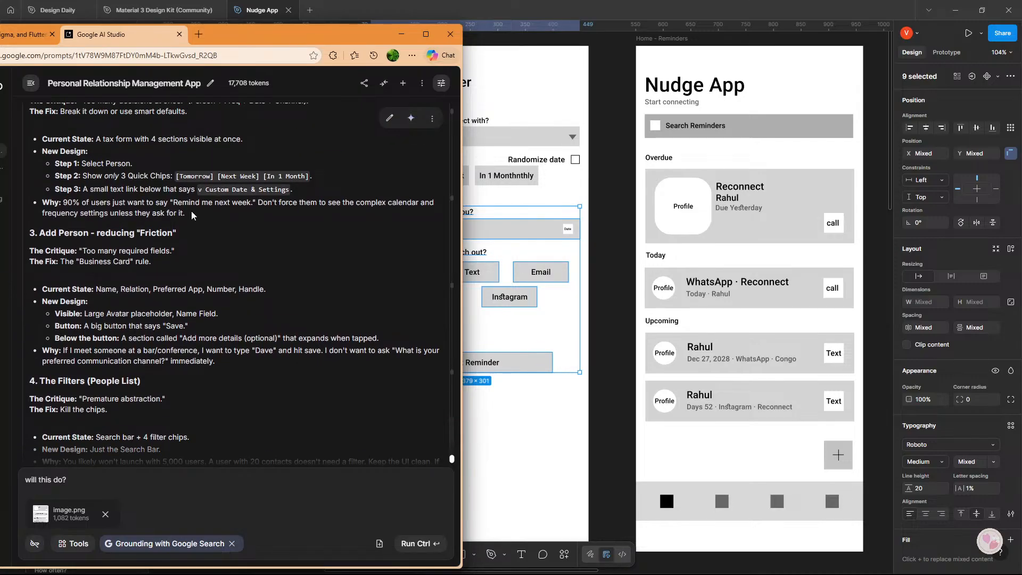
key(alt+Tab)
click(319, 235)
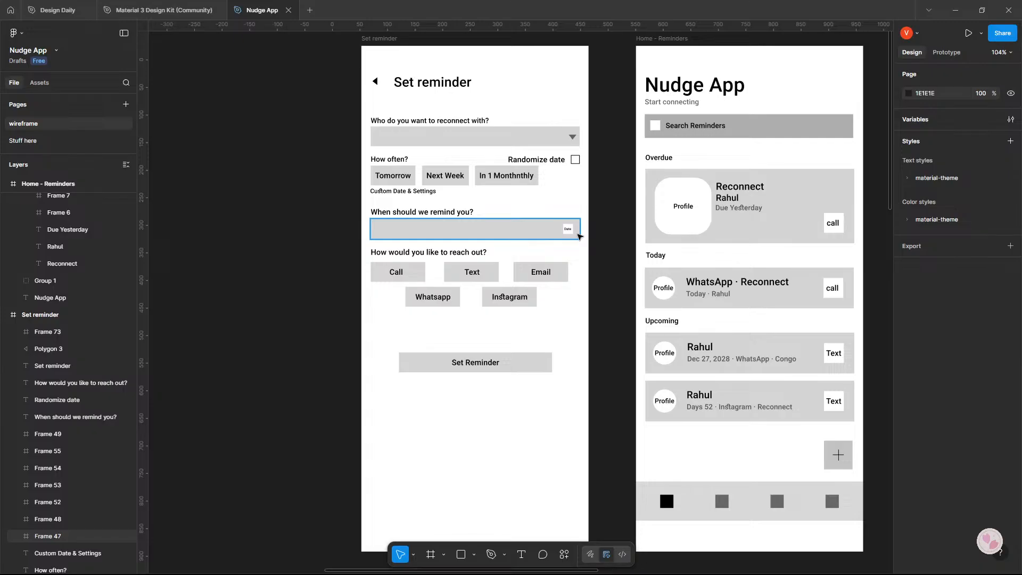
click(394, 223)
shift+click(383, 212)
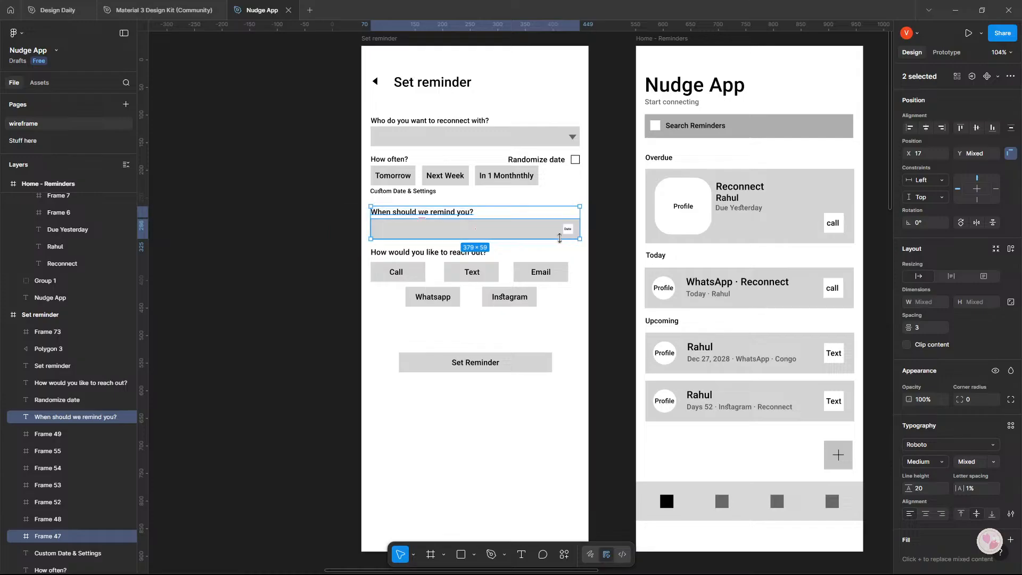
drag(560, 238, 304, 229)
click(314, 286)
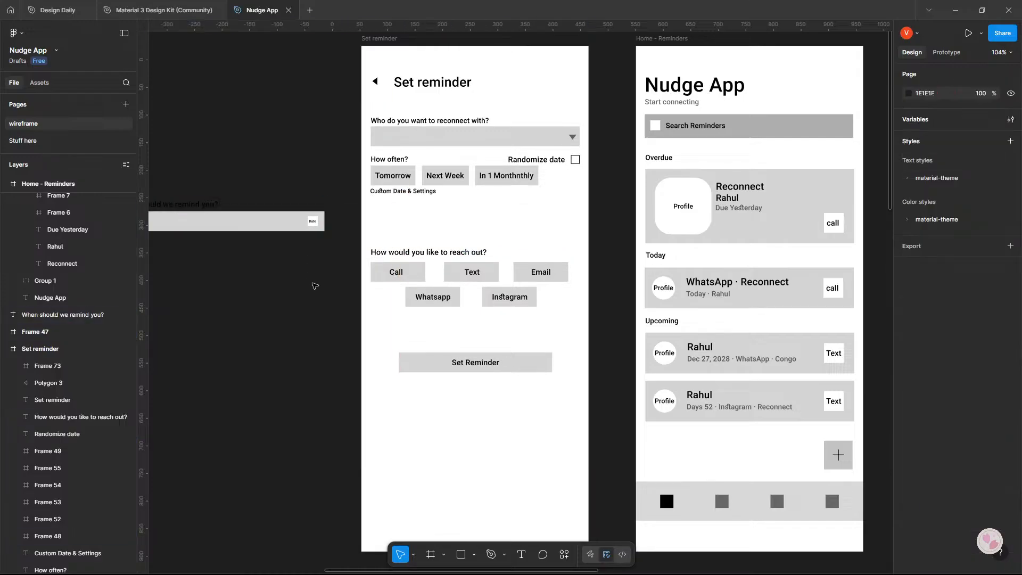
Nudge the "How often?" row, its quick options, Randomize date and Custom Date & Settings down slightly in the Set reminder frame.
drag(315, 286, 364, 304)
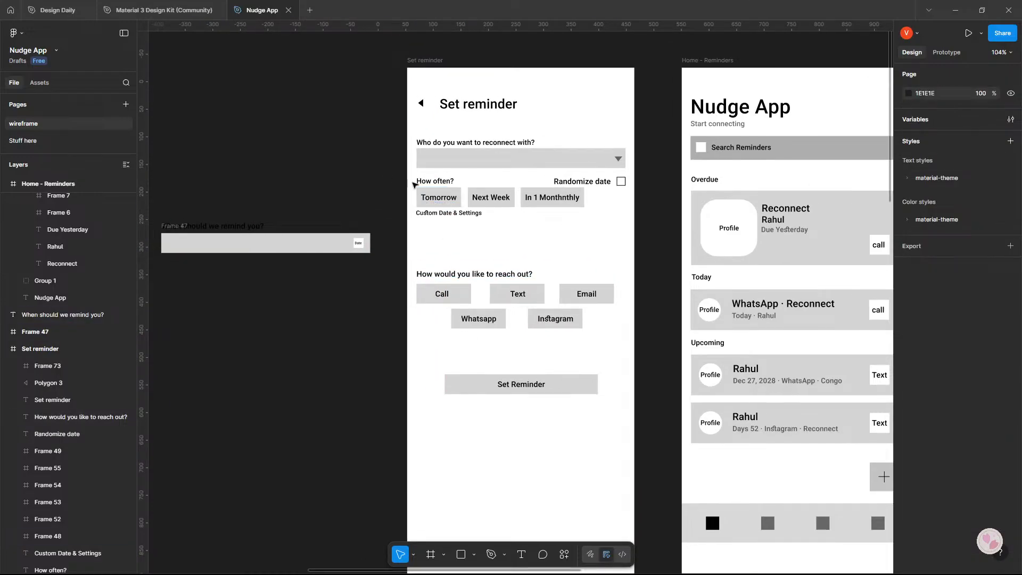
drag(413, 184, 600, 213)
click(600, 217)
click(655, 206)
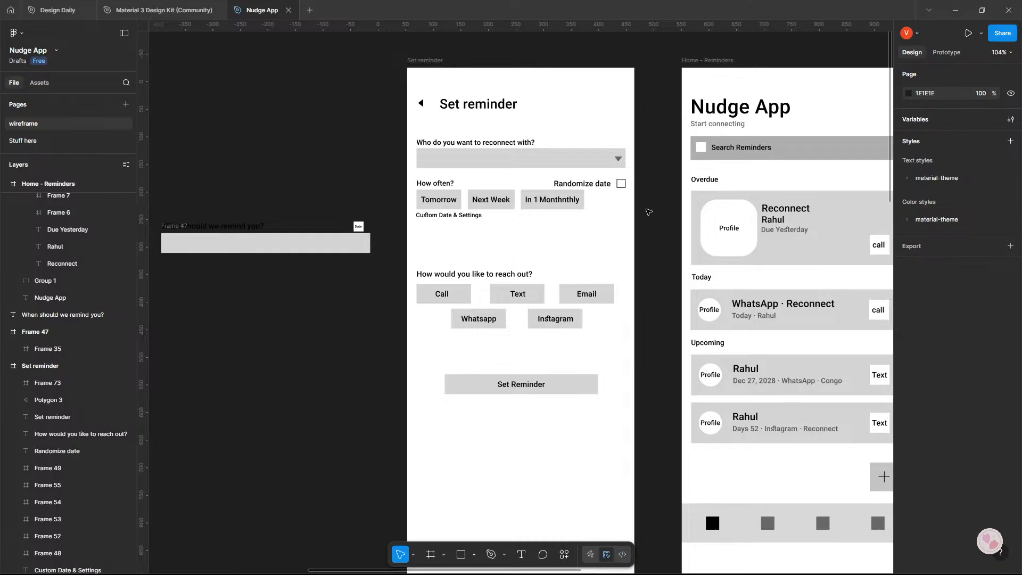
Correct the third "How often?" option's text to "In 1 Month".
double_click(569, 204)
double_click(568, 204)
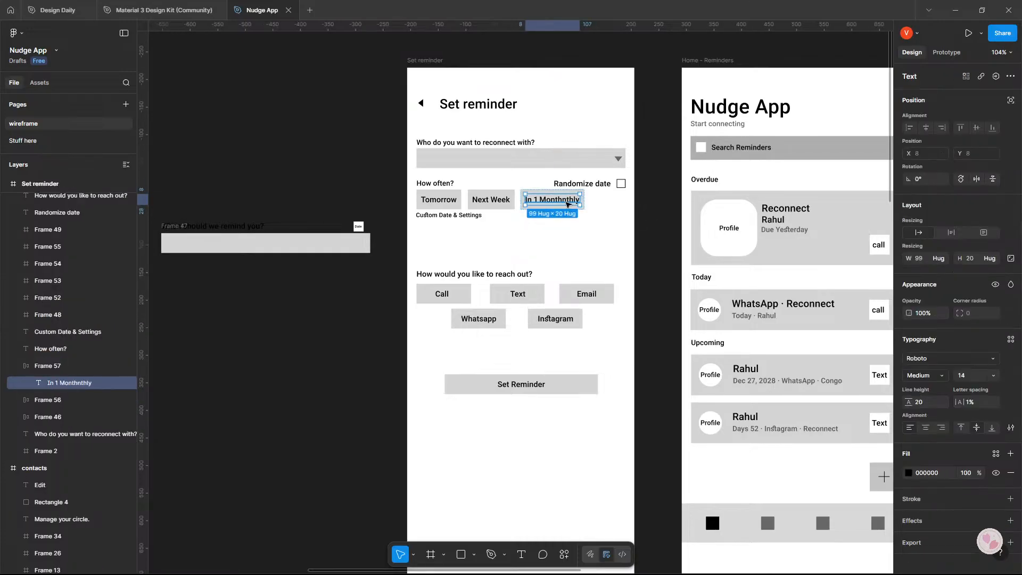
click(566, 200)
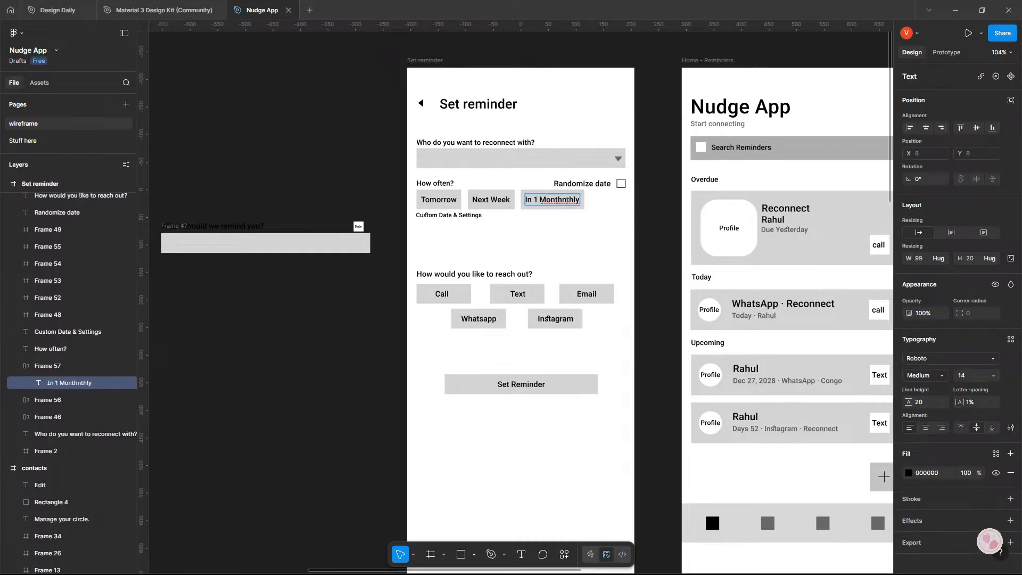
drag(539, 200, 603, 204)
text(Month)
key(Escape)
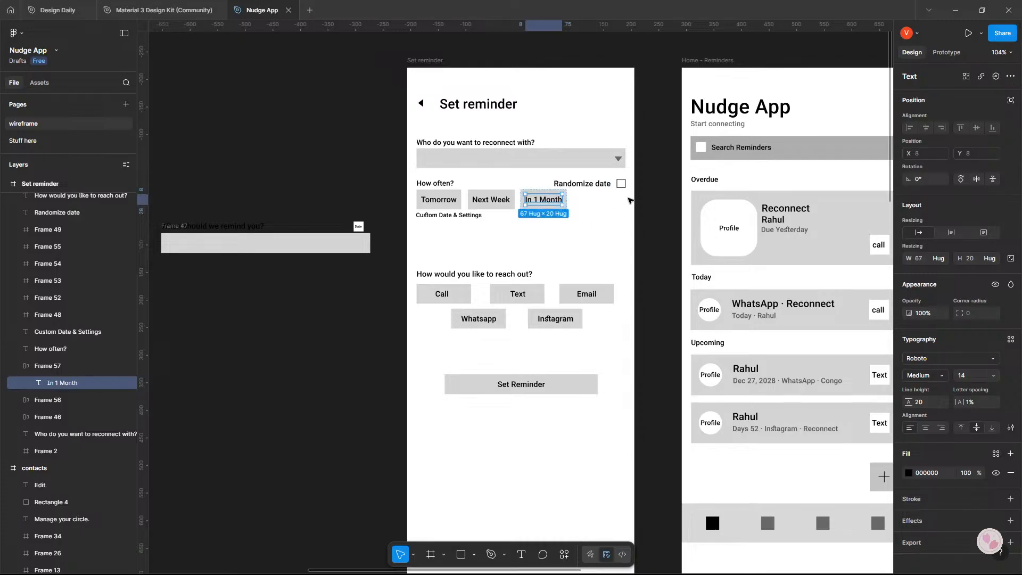
click(666, 218)
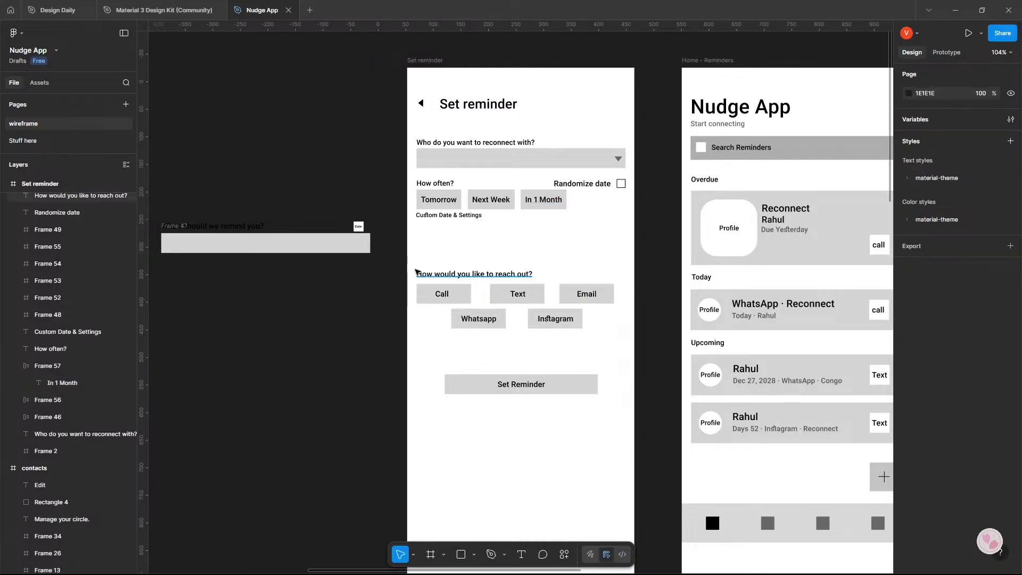
Move the "How would you like to reach out?" section with its five options up closer to Custom Date & Settings.
drag(399, 266, 595, 277)
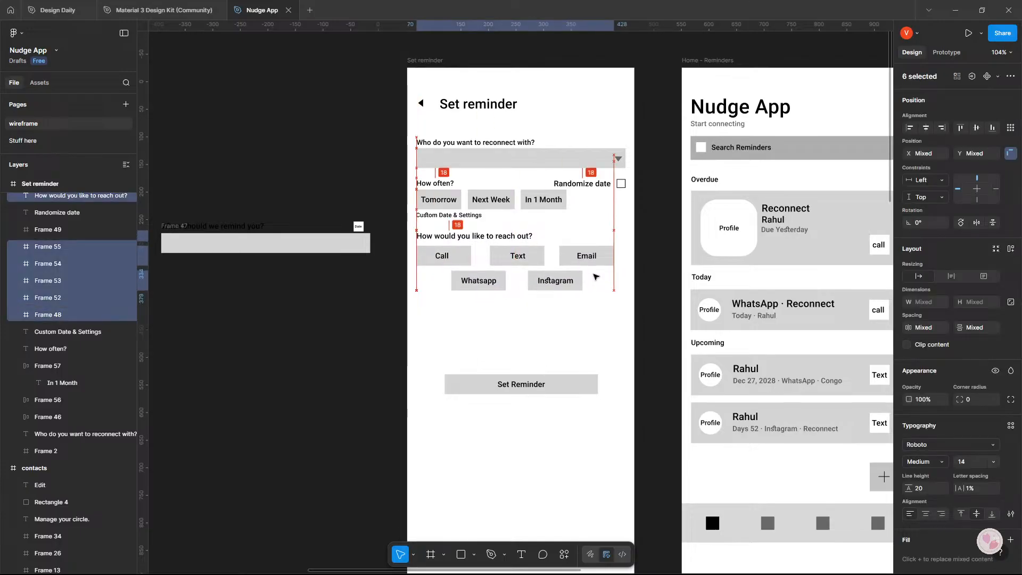
click(620, 283)
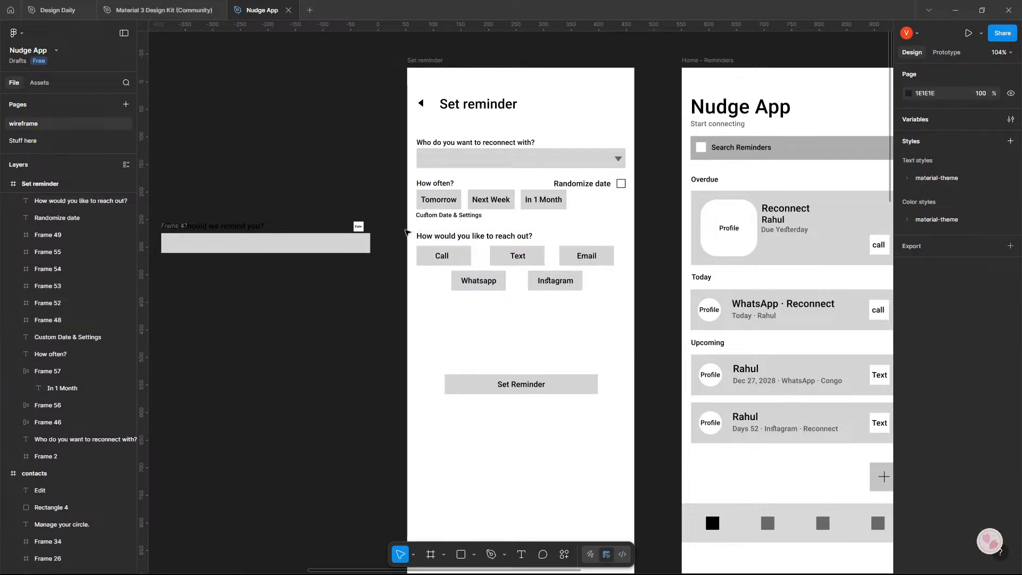
drag(410, 233, 596, 285)
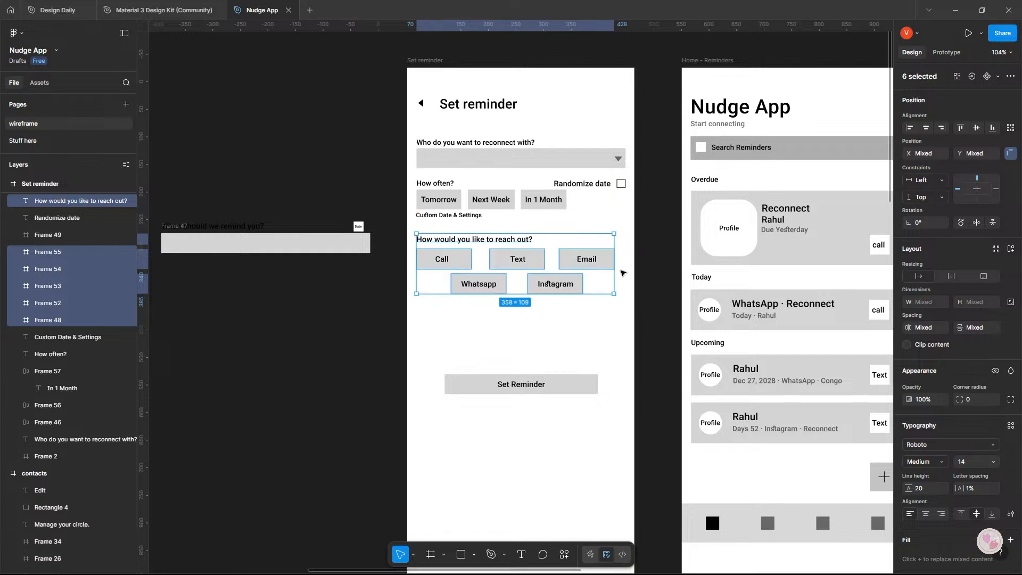
click(635, 274)
Move the Set Reminder button down near the frame's bottom edge, about level with the Home - Reminders navigation bar.
drag(518, 380, 515, 352)
scroll(521, 346, down, 4)
drag(529, 141, 534, 303)
click(687, 315)
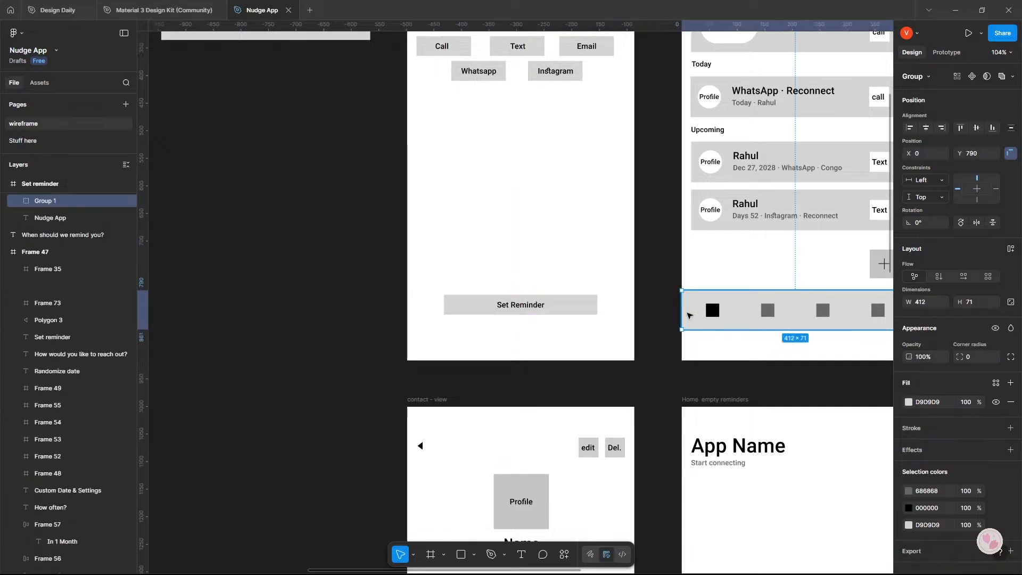
scroll(661, 304, up, 5)
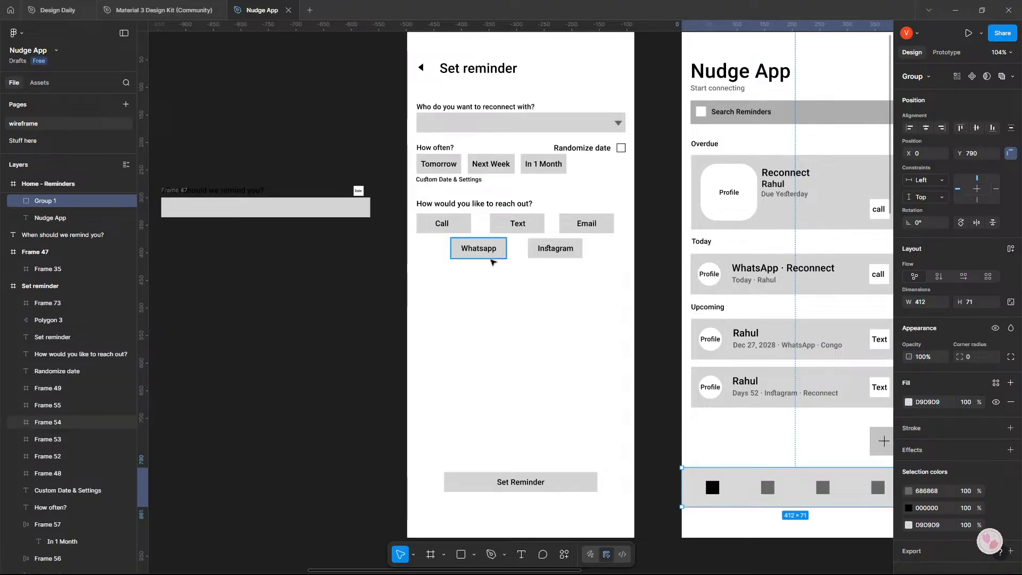
Recheck the critique in Google AI Studio and nudge the "How would you like to reach out?" section down slightly in Figma.
key(alt+Tab)
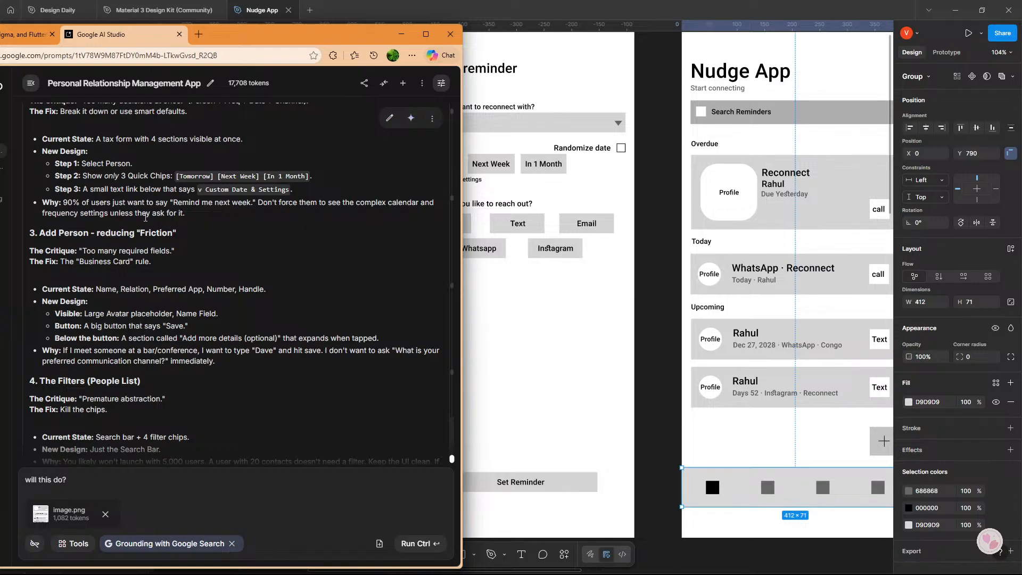
click(590, 237)
click(319, 249)
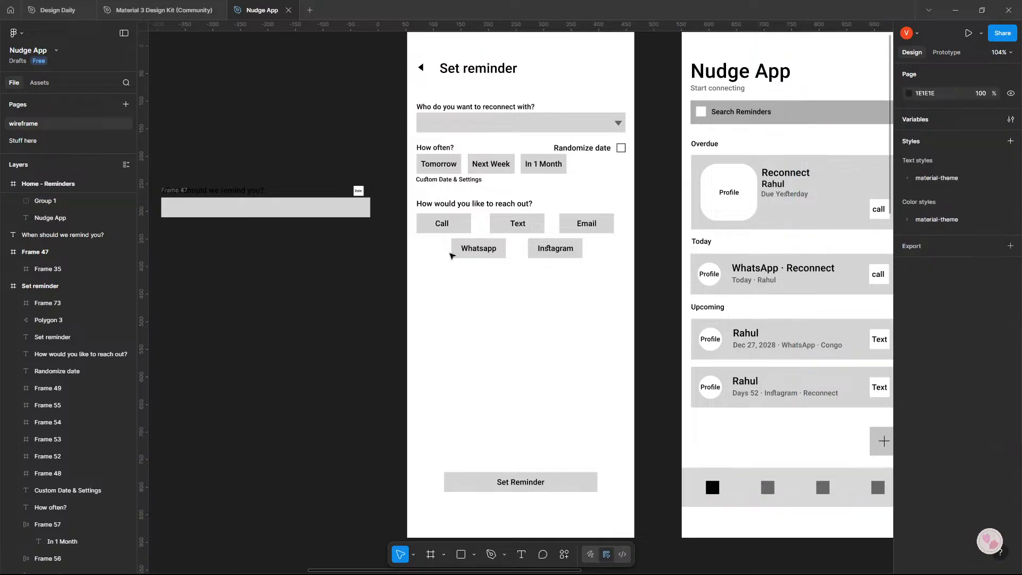
drag(400, 200, 592, 248)
click(638, 251)
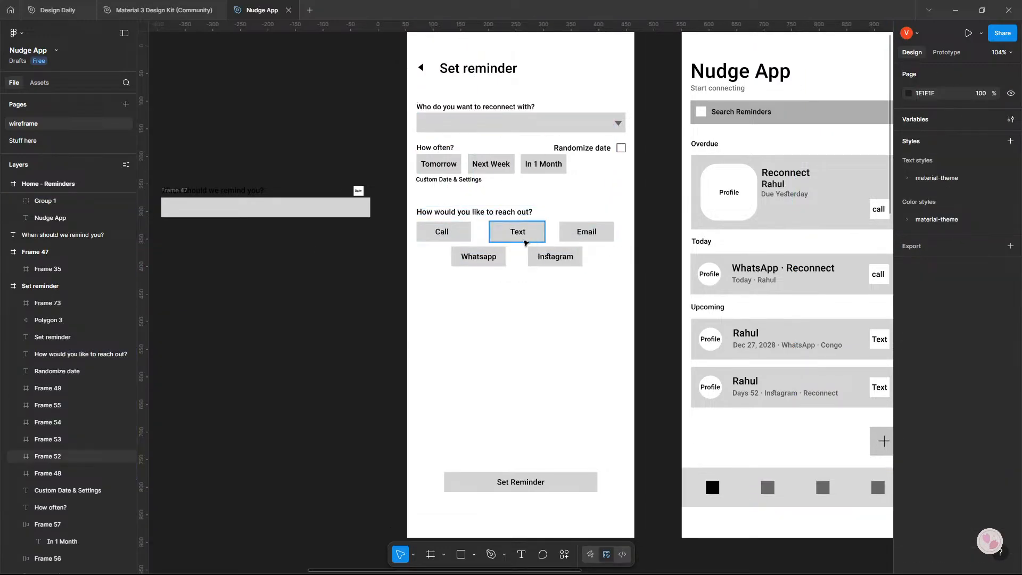
Try stacking the Whatsapp, Instagram, Text and Email options in one column under Call, and undo the moves.
drag(475, 257, 440, 262)
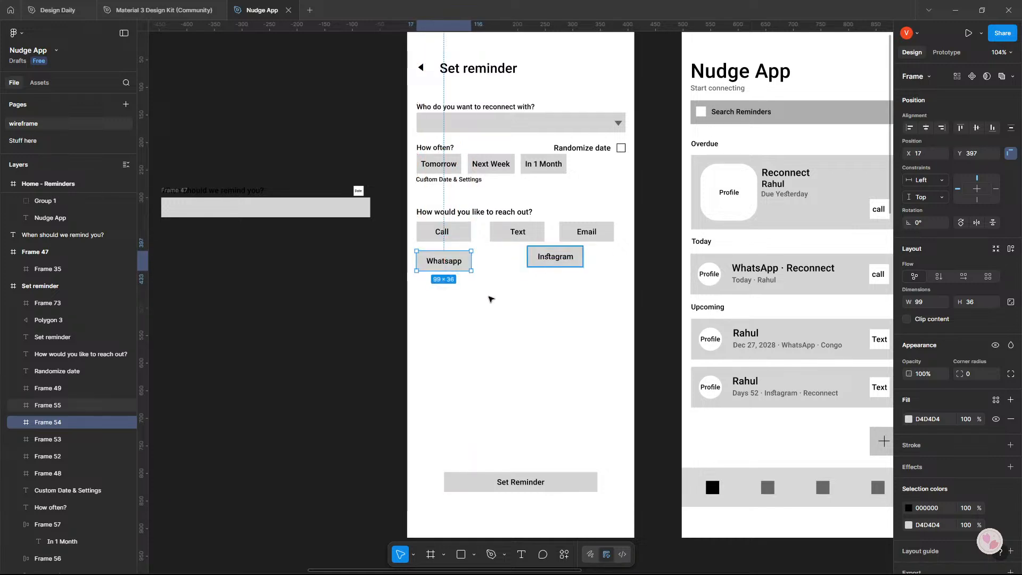
drag(554, 256, 442, 285)
drag(521, 235, 443, 313)
drag(589, 235, 441, 342)
click(552, 330)
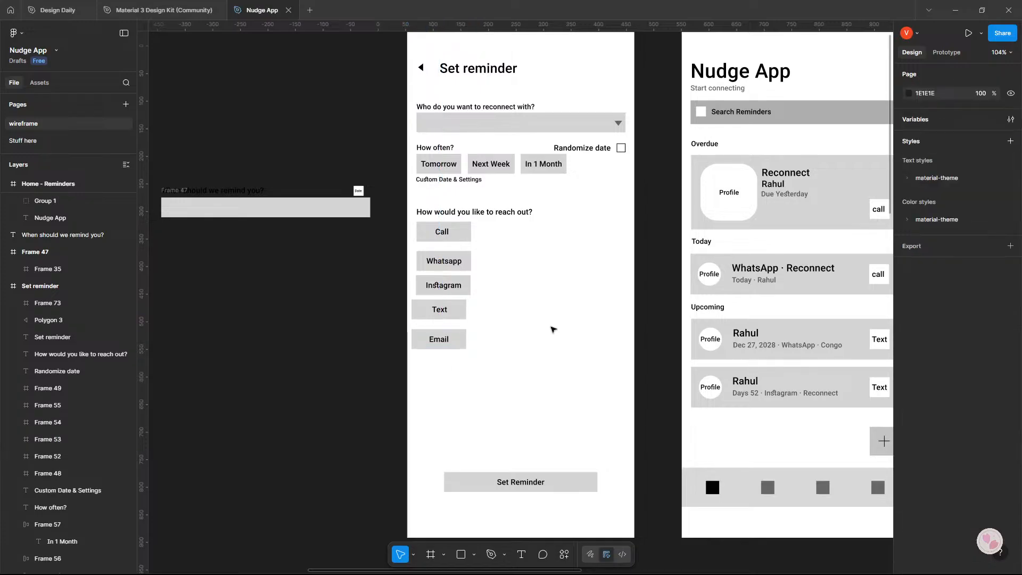
key(ctrl+z)
key(ctrl+z)
key(ctrl+z)
key(ctrl+z)
key(ctrl+z)
key(ctrl+z)
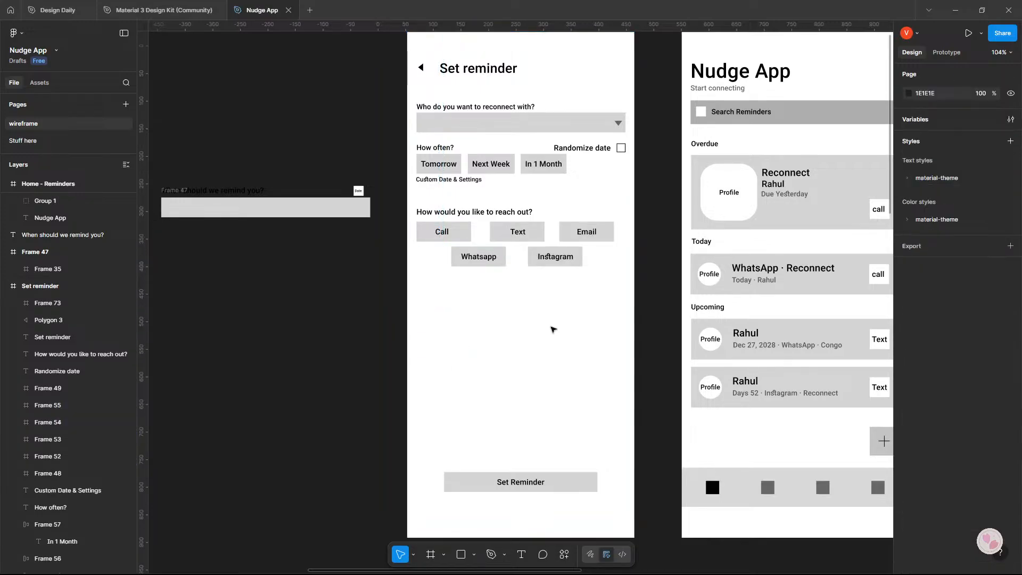
Narrow the Call option's box to a width of 73.
click(467, 233)
drag(470, 237, 457, 237)
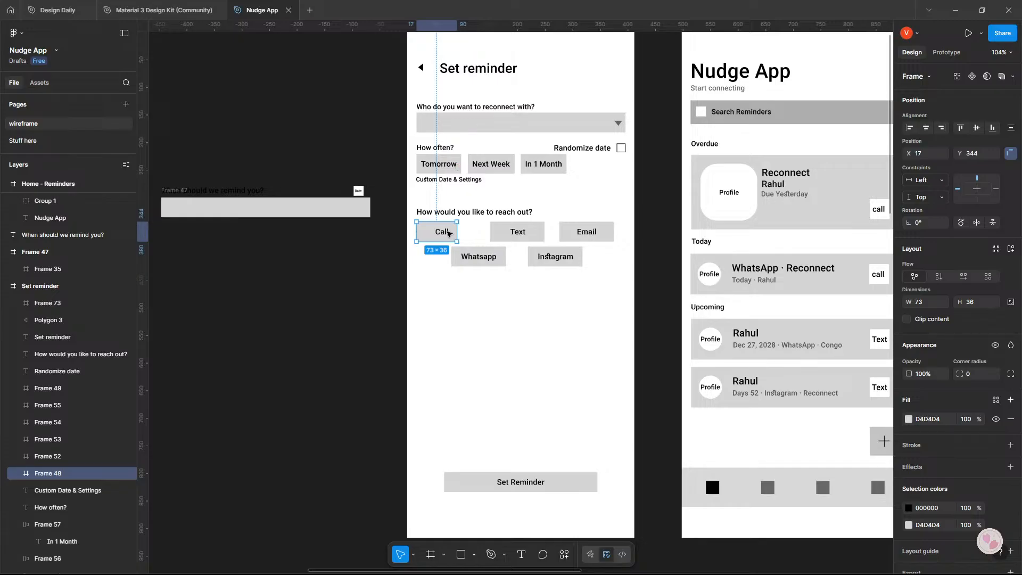
double_click(445, 232)
click(476, 235)
double_click(443, 234)
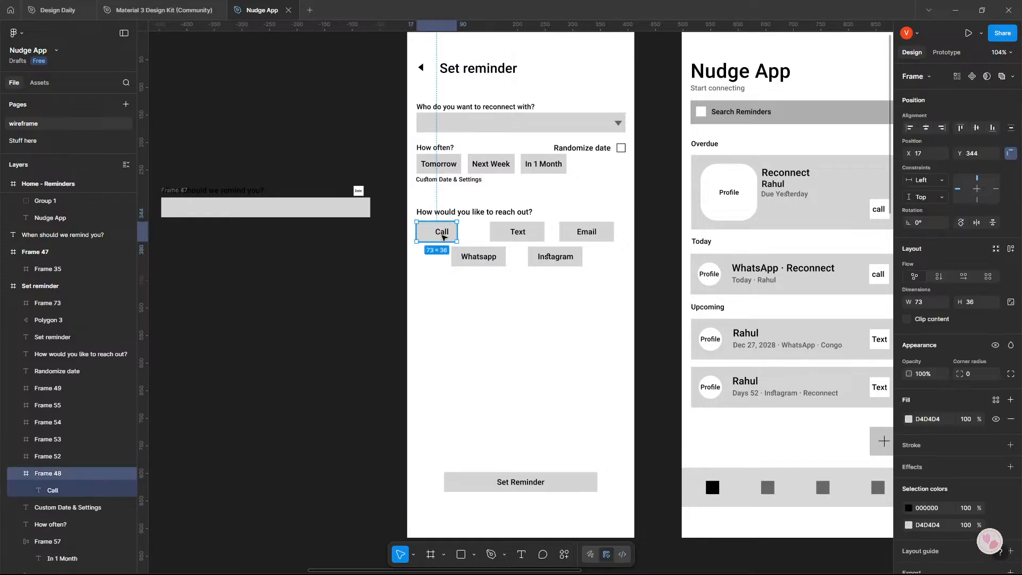
key(Escape)
Apply auto layout to each of the Call, Text, Email, Whatsapp and Instagram options.
key(shift+a)
click(509, 238)
key(shift+a)
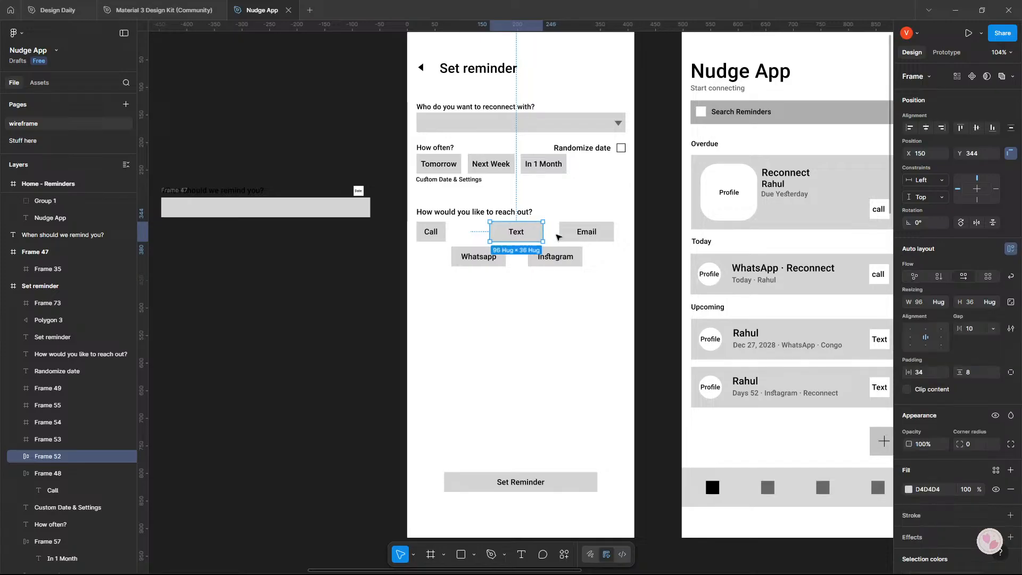
click(586, 233)
key(shift+a)
click(472, 258)
key(shift+a)
click(554, 257)
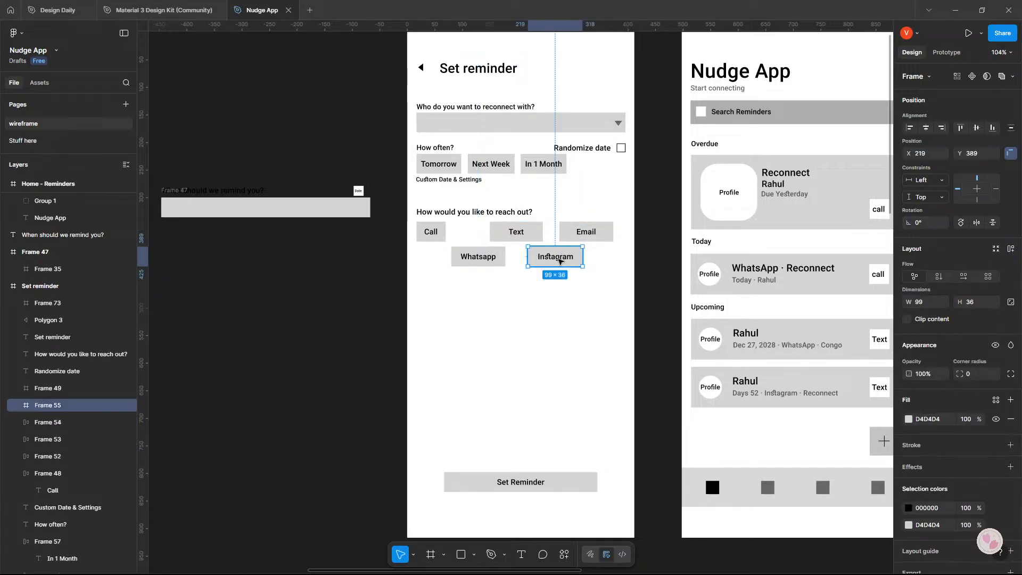
key(shift+a)
click(629, 268)
Set the horizontal padding of all five reach-out options to 8.
click(431, 231)
shift+click(512, 233)
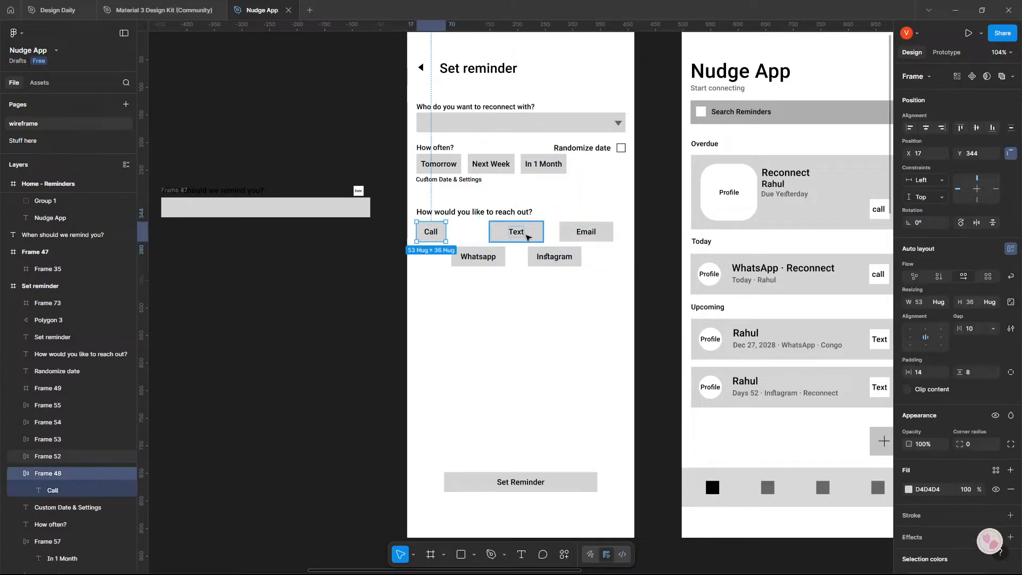
shift+click(586, 232)
shift+click(554, 256)
shift+click(489, 259)
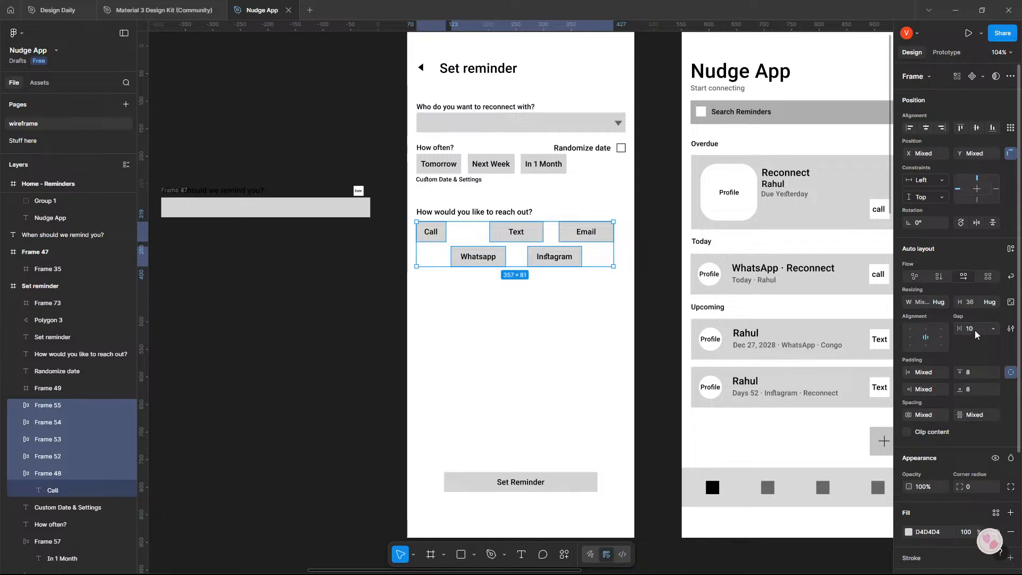
click(935, 372)
text(8)
key(Tab)
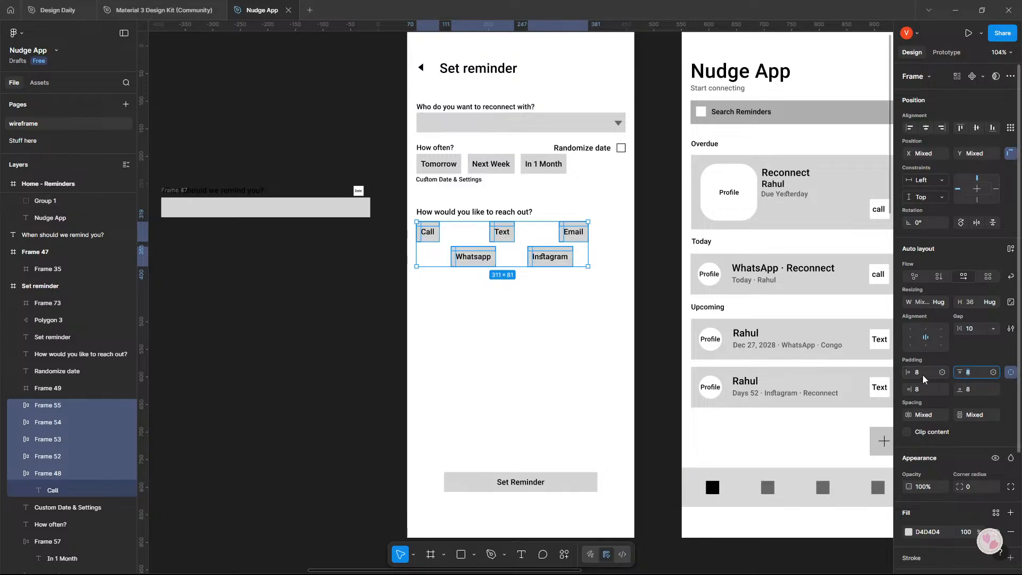
Set the auto layout gap of all five reach-out options to 0 and tidy up their arrangement.
click(979, 329)
text(3)
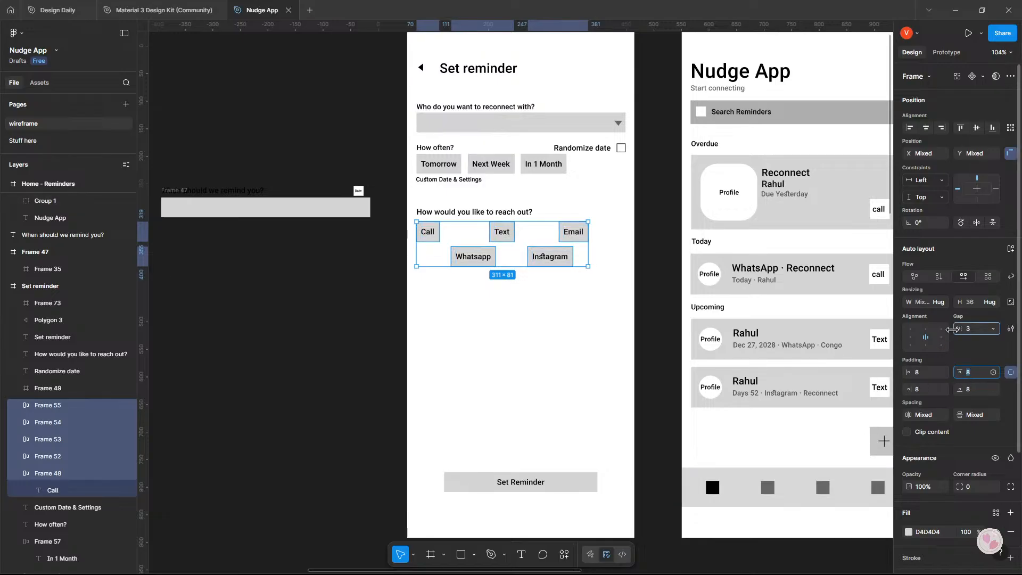
text(0)
key(Return)
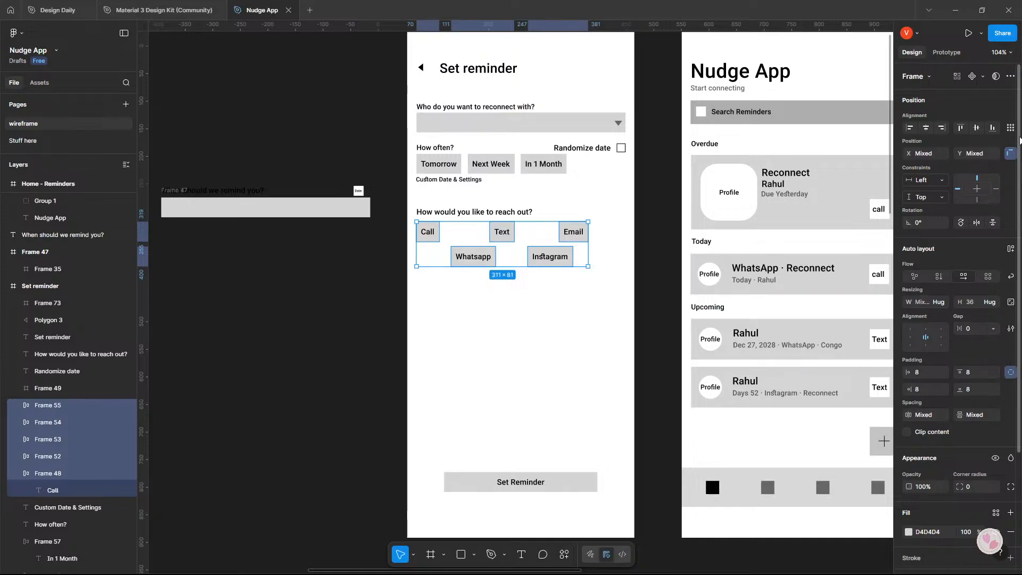
click(1012, 129)
click(979, 147)
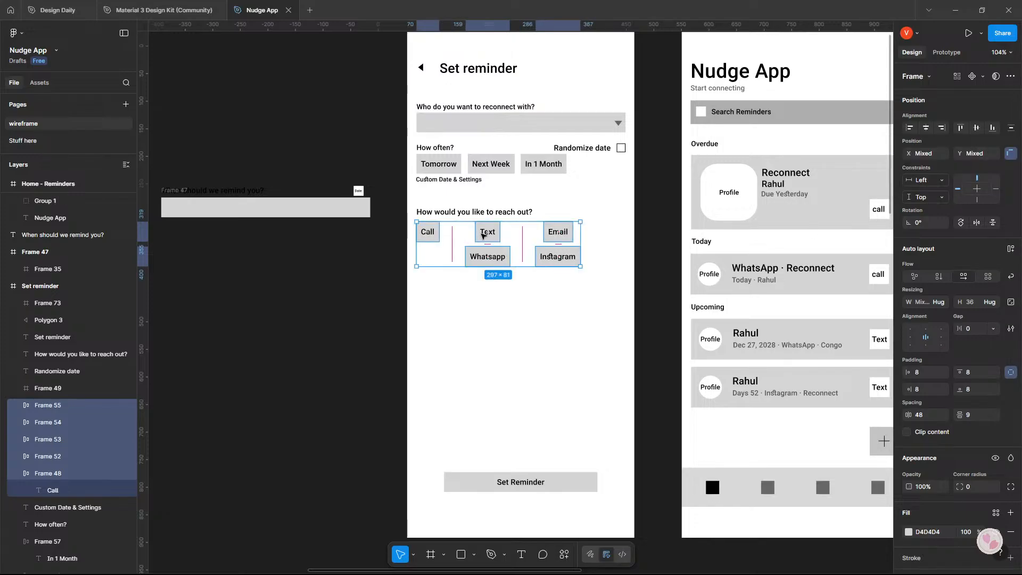
click(656, 260)
Rearrange the reach-out options into one row in the order Call, Text, Email, Whatsapp, Instagram.
click(486, 232)
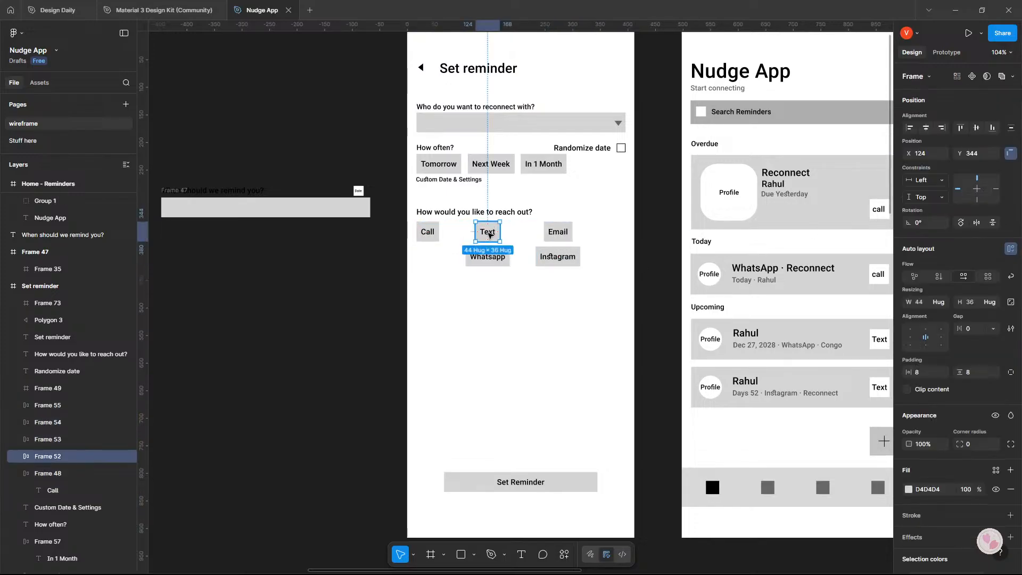
mouse_move(486, 232)
mouse_down()
mouse_move(471, 236)
mouse_move(608, 237)
mouse_move(501, 233)
mouse_up()
drag(559, 256, 598, 233)
click(513, 243)
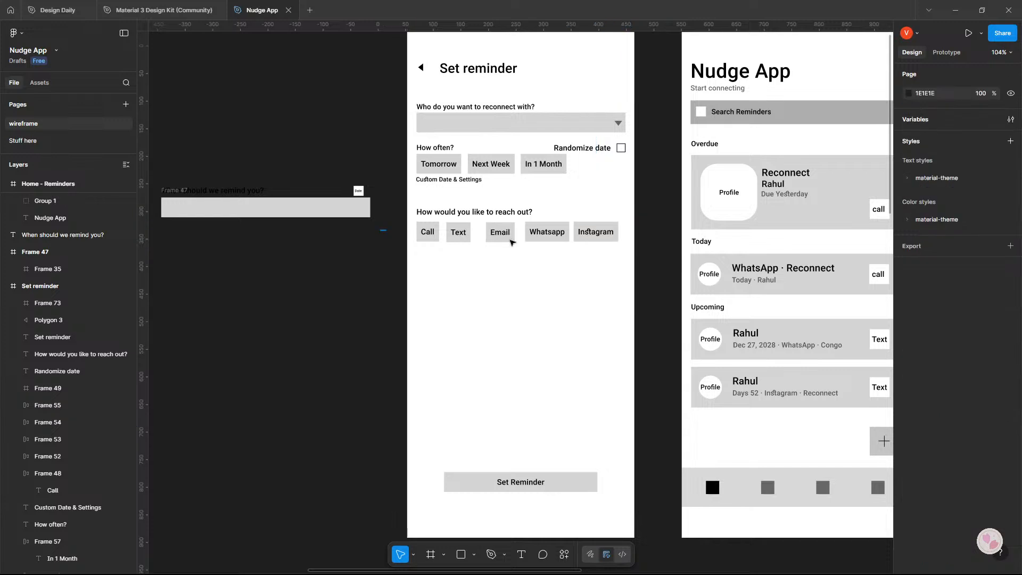
Distribute the five reach-out options in the row with equal horizontal spacing.
drag(381, 241, 645, 215)
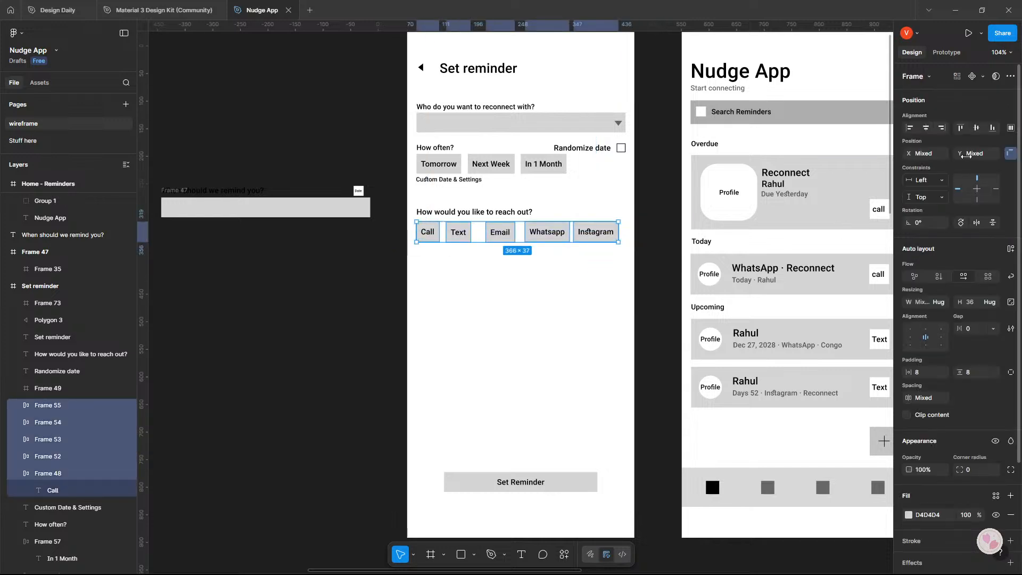
click(928, 128)
key(ctrl+z)
click(1010, 128)
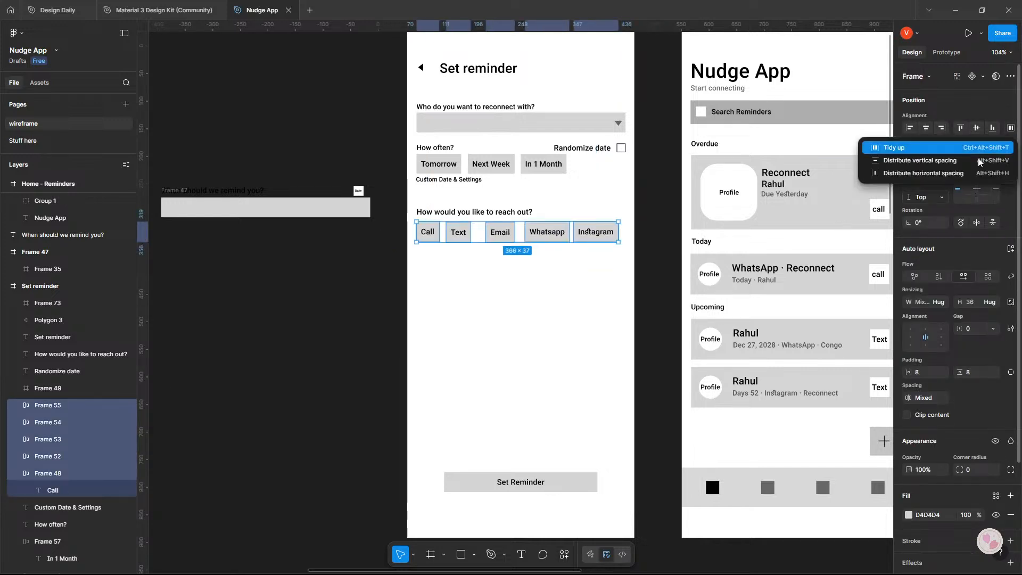
click(953, 173)
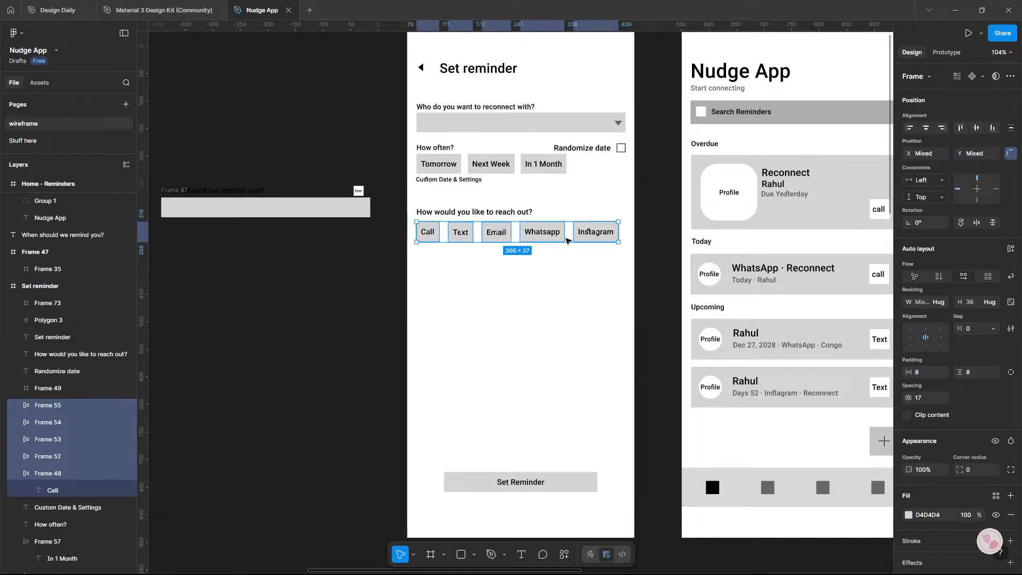
click(599, 404)
Show the layout guides and spread the reach-out options evenly so Instagram ends at the last column's edge.
scroll(462, 123, up, 3)
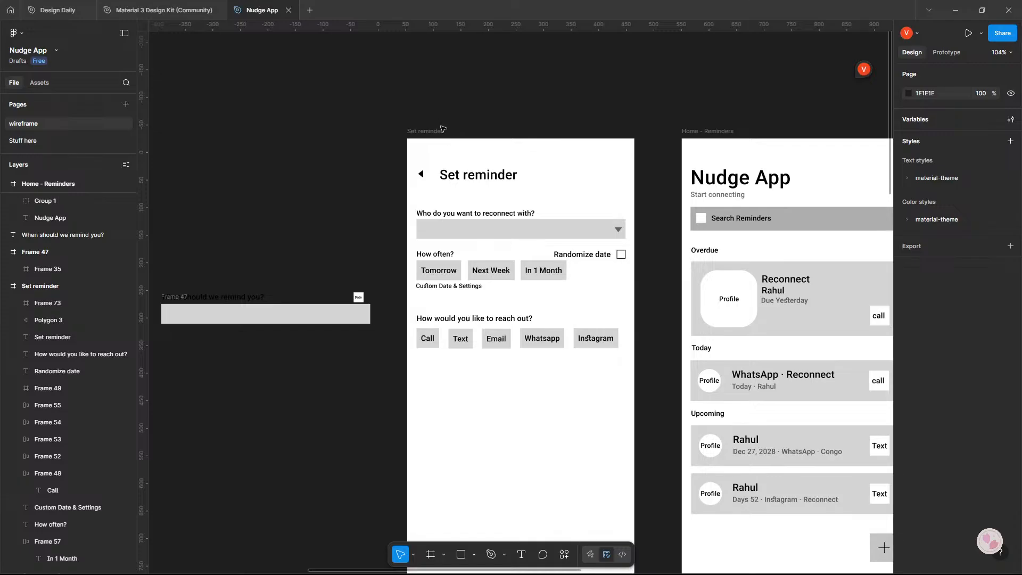
click(441, 129)
scroll(499, 254, down, 4)
click(499, 255)
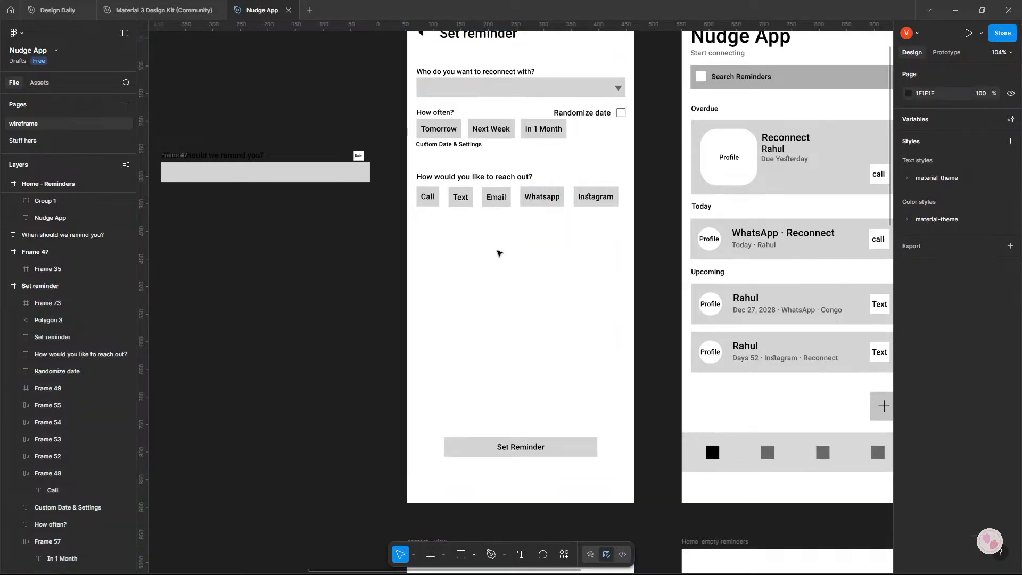
key(ctrl+shift+4)
scroll(486, 289, up, 1)
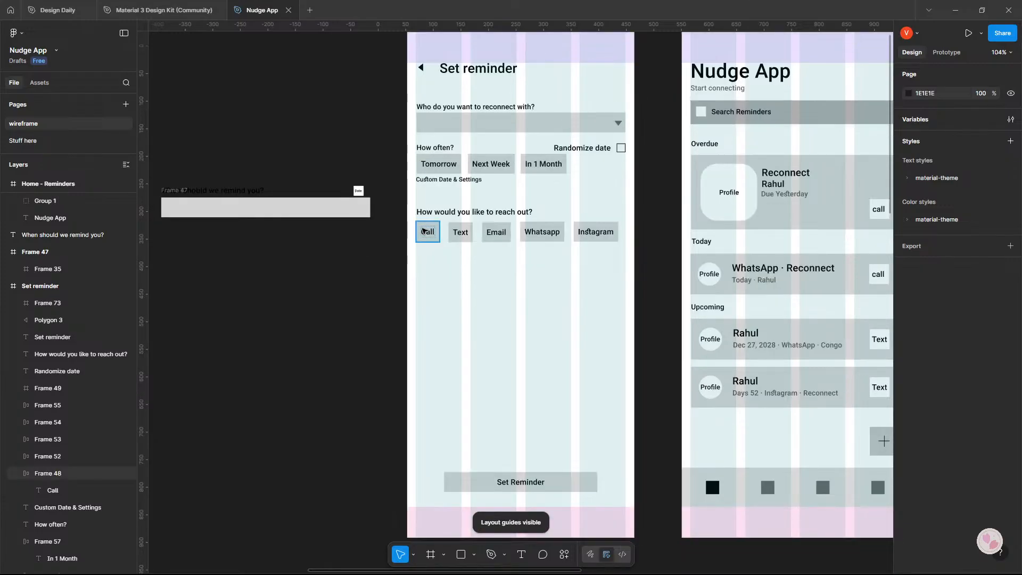
drag(397, 205, 626, 231)
click(666, 229)
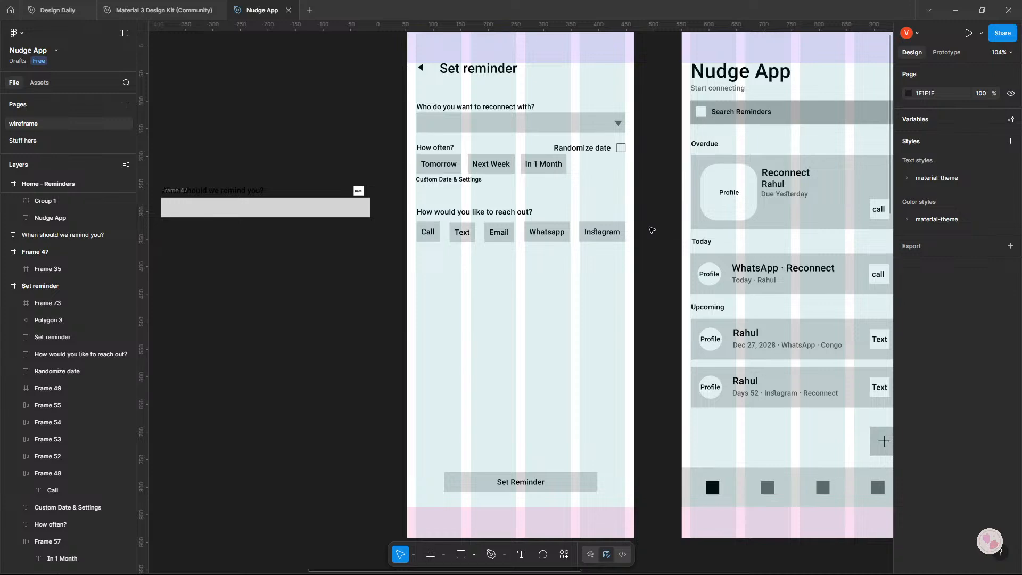
Review the Set reminder wireframe beside the other screens and against the critique in Google AI Studio.
scroll(655, 231, down, 2)
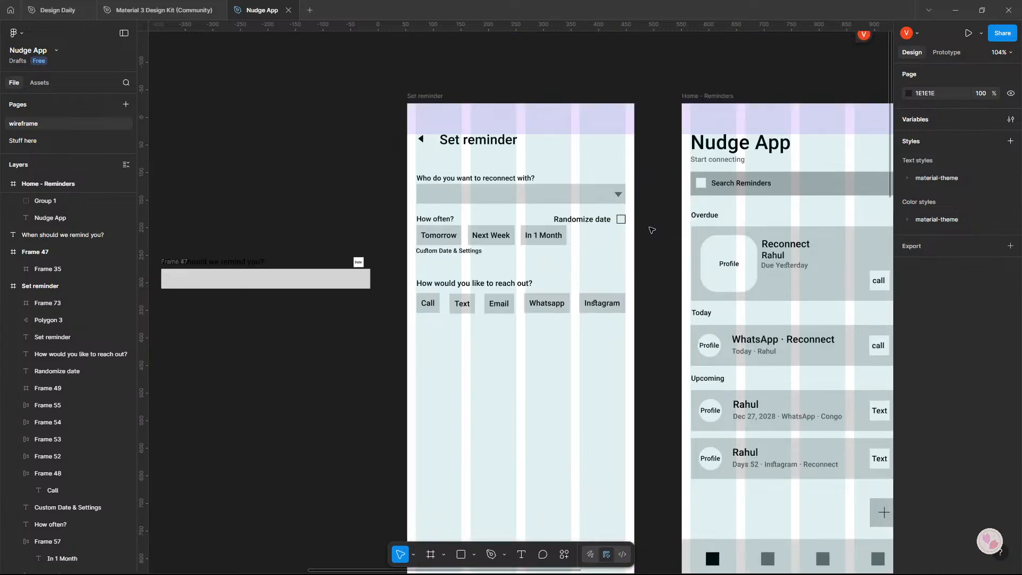
scroll(659, 233, down, 5)
scroll(658, 233, up, 4)
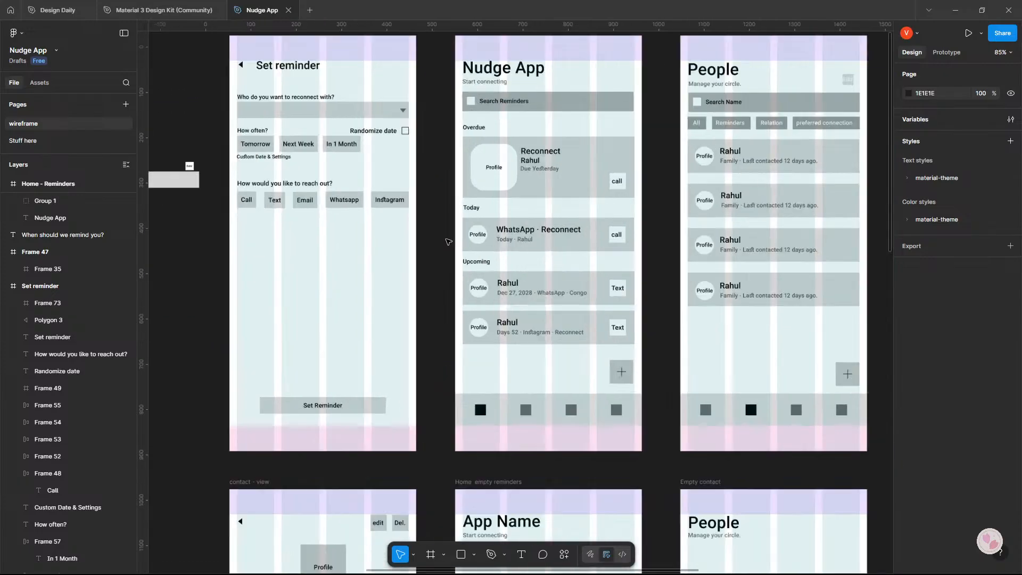
scroll(540, 251, up, 5)
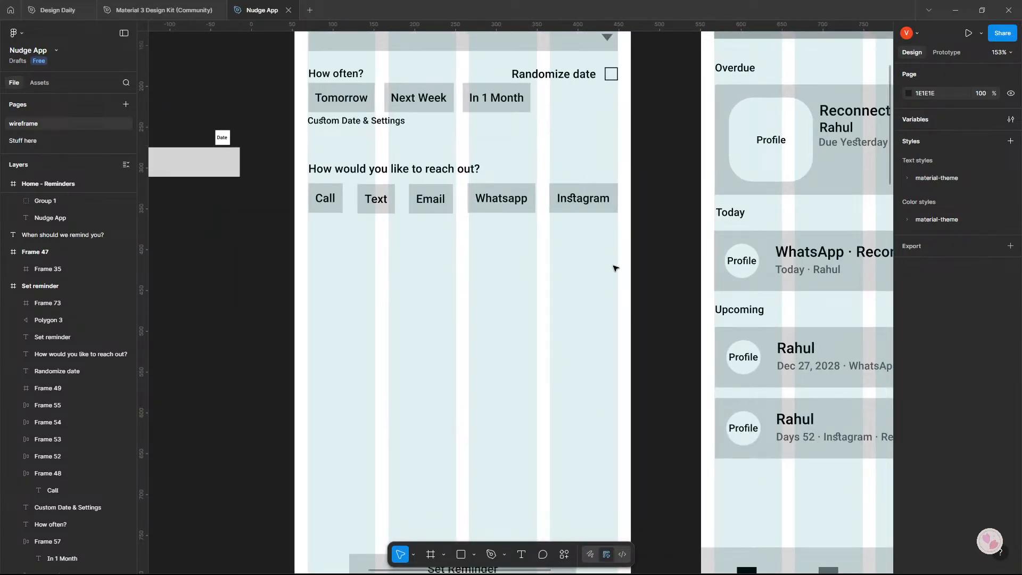
key(alt+Tab)
key(alt+Tab)
key(alt+Tab)
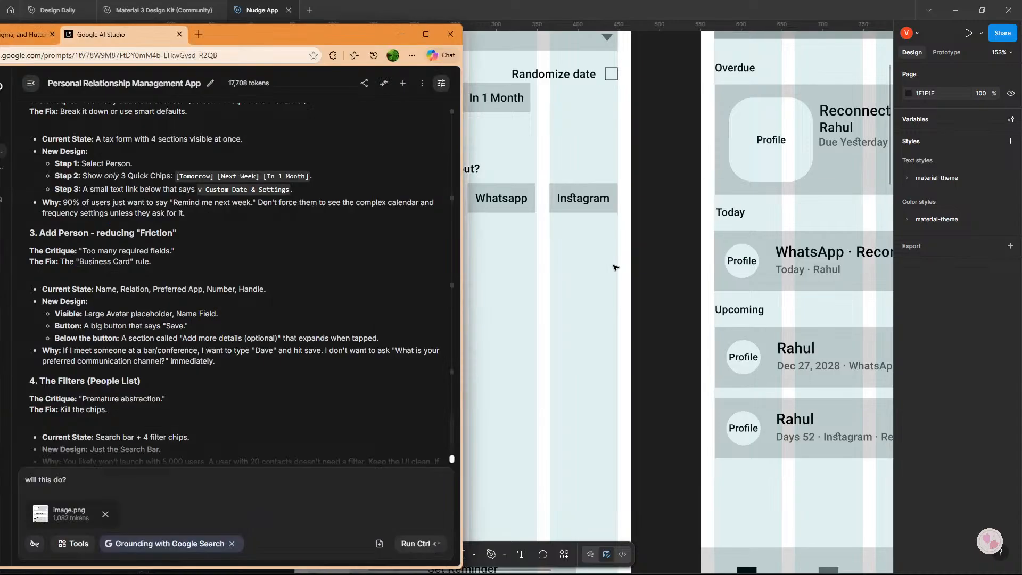
key(alt+Tab)
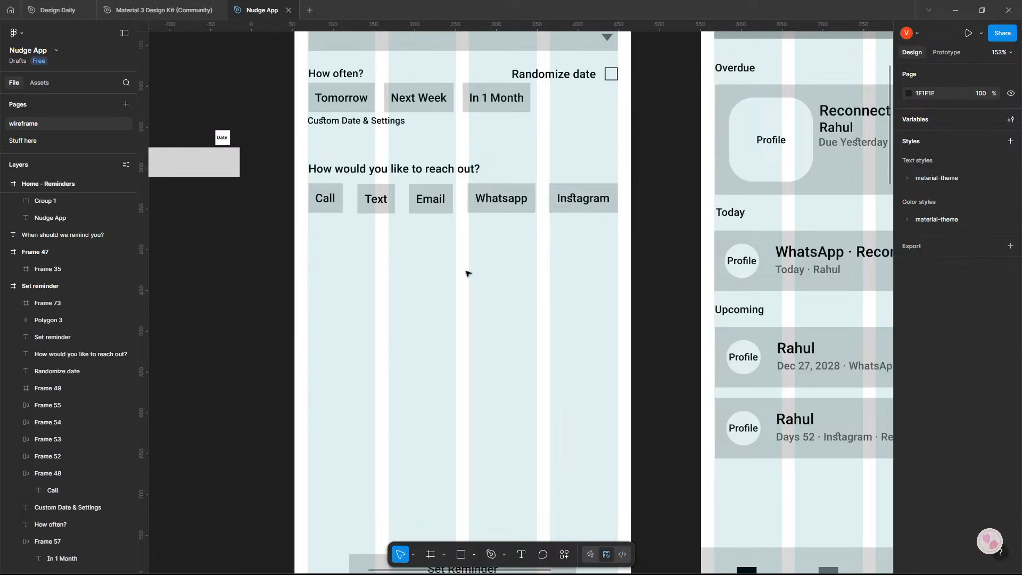
key(alt+Tab)
key(alt+Tab)
scroll(550, 268, down, 5)
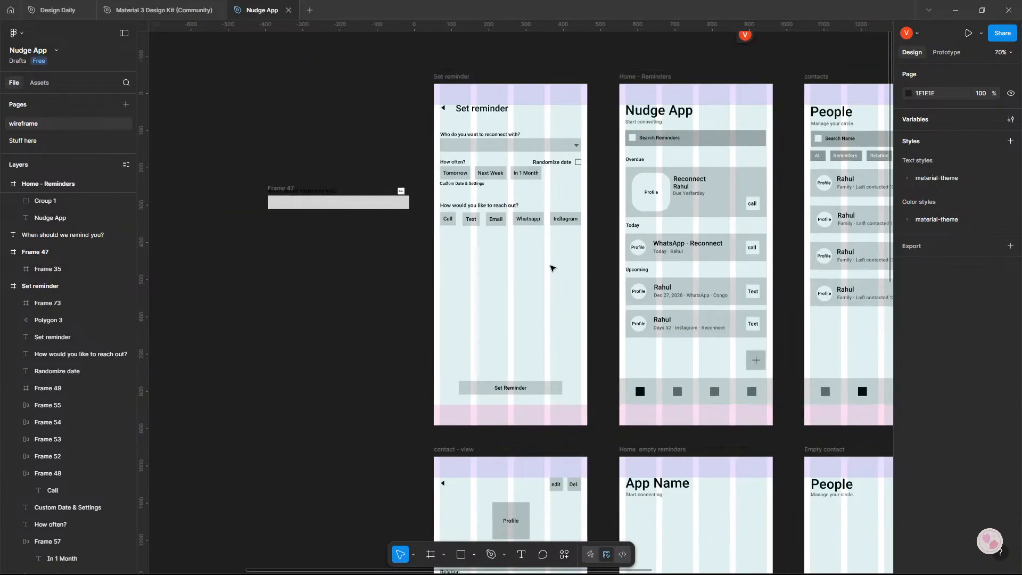
scroll(551, 268, up, 3)
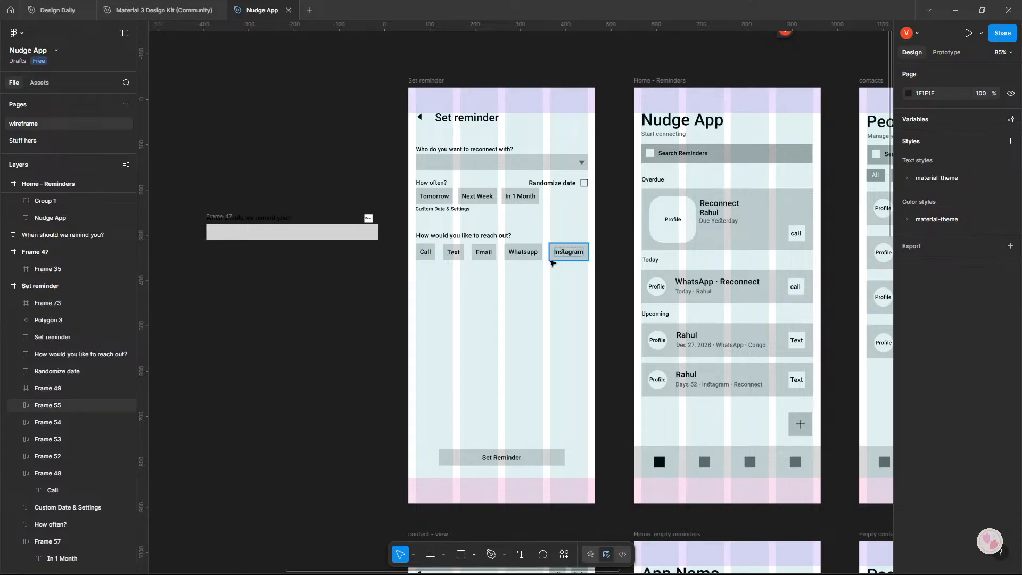
Hide the layout guides, capture the Set reminder screen and paste the screenshot into the Google AI Studio prompt.
key(ctrl+shift+4)
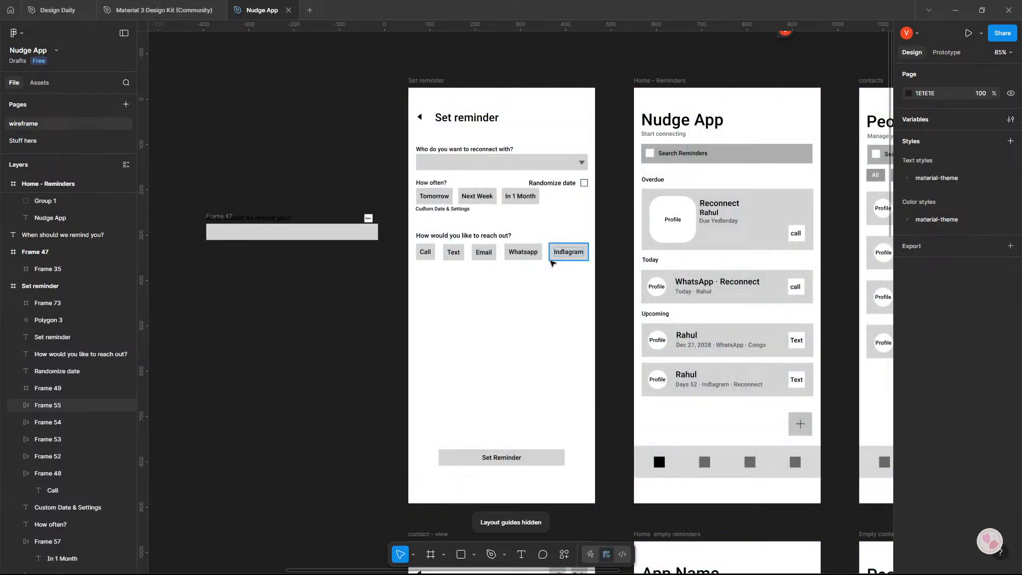
key(super+shift+s)
drag(404, 74, 603, 512)
key(alt+Tab)
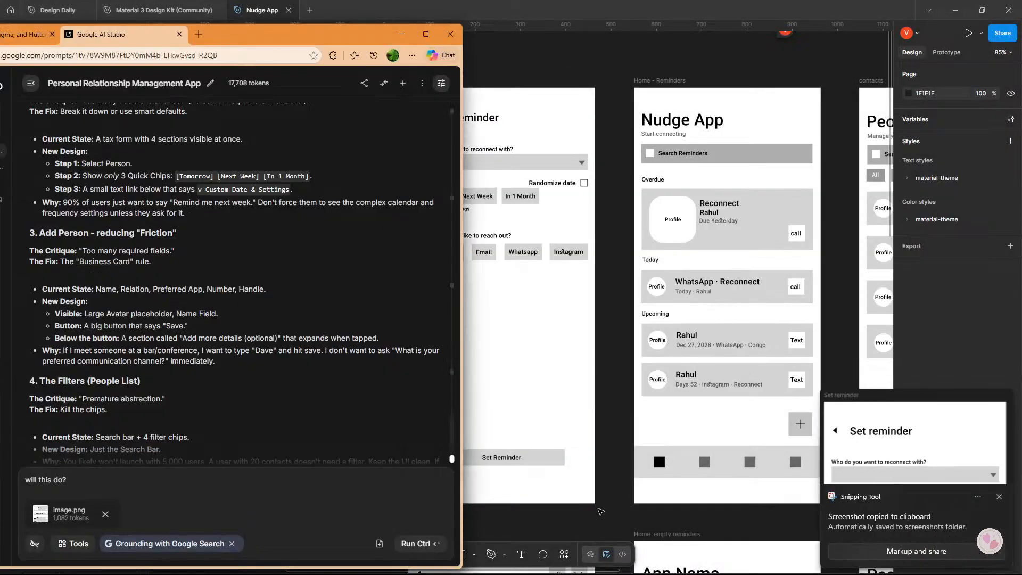
key(ctrl+v)
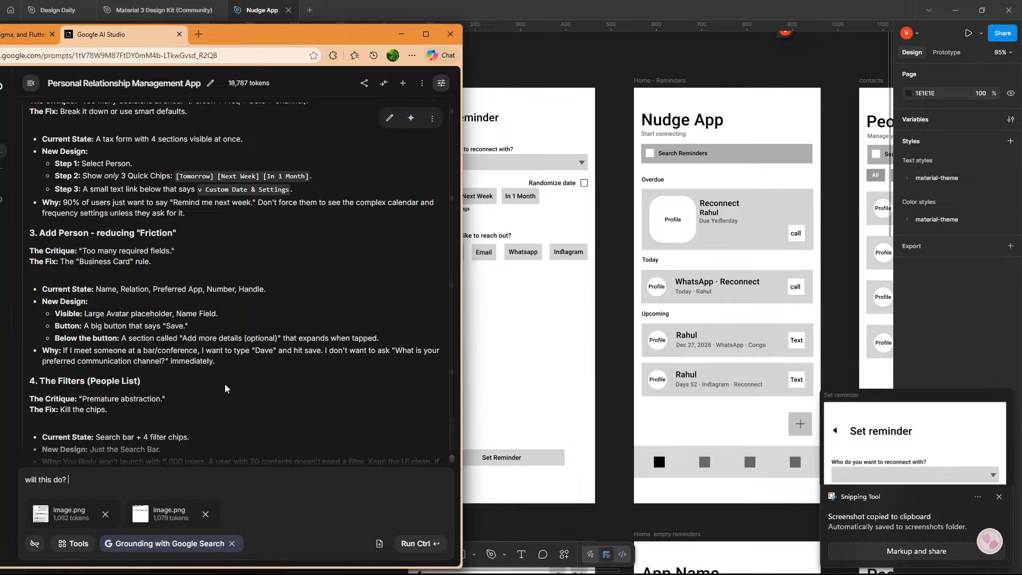
Read the Add Person critique in Google AI Studio and examine the contact - view wireframe.
scroll(189, 299, down, 2)
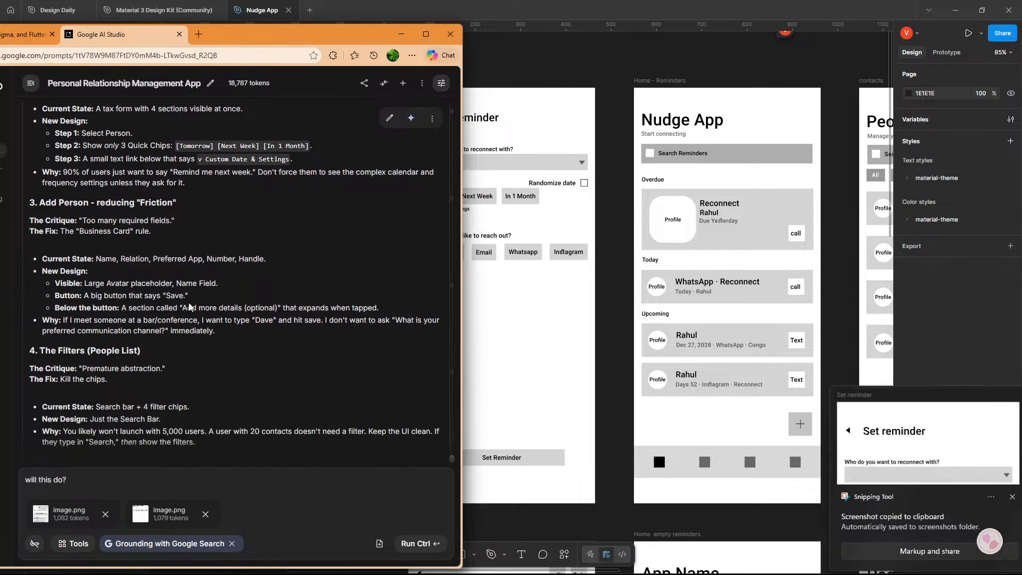
drag(578, 313, 332, 297)
drag(455, 295, 398, 325)
drag(543, 309, 321, 290)
drag(445, 275, 758, 151)
drag(405, 423, 592, 192)
drag(398, 377, 650, 217)
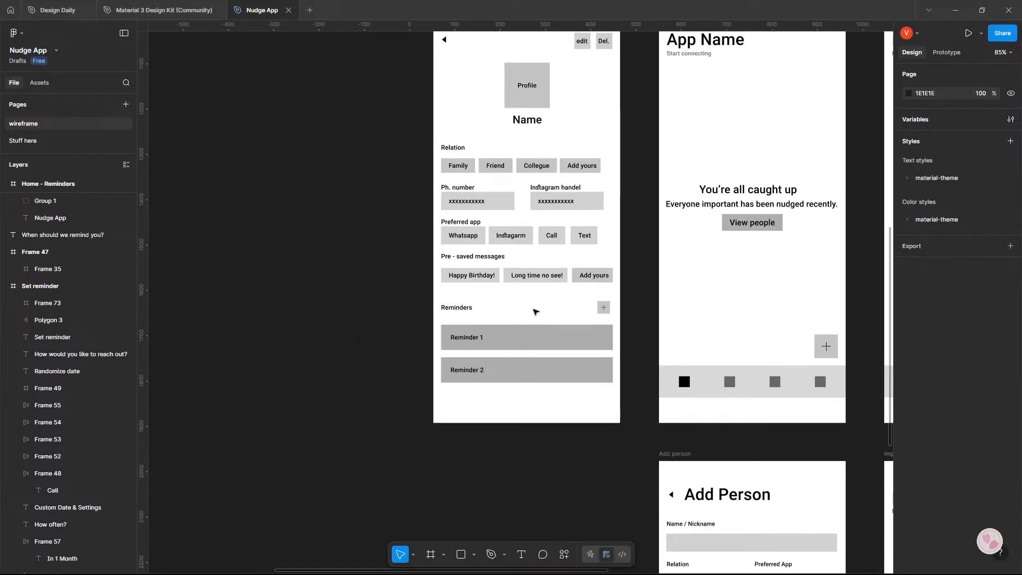
scroll(521, 351, up, 2)
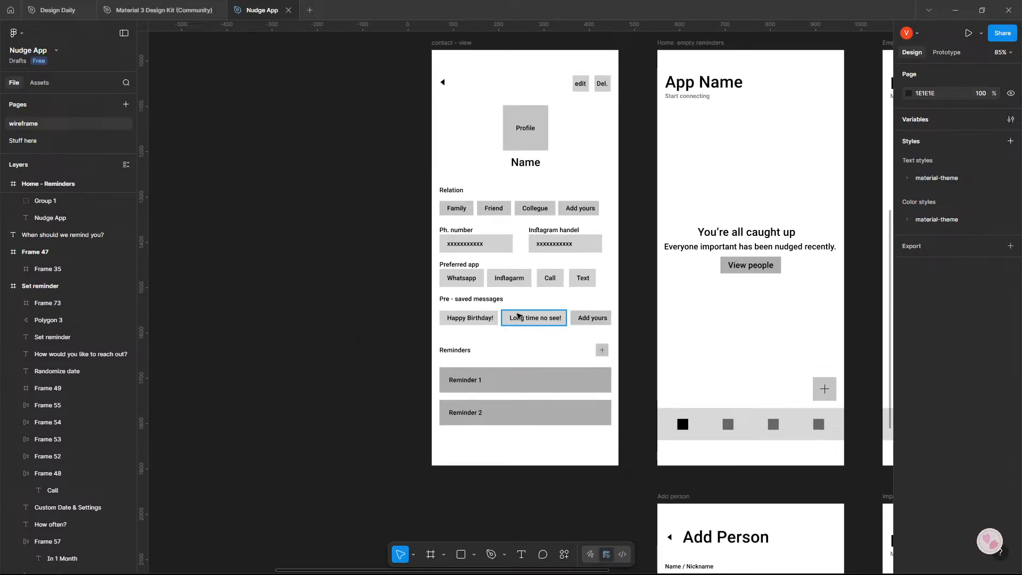
Compare the Add Person wireframe with the New Design points of its critique in Google AI Studio.
key(alt+Tab)
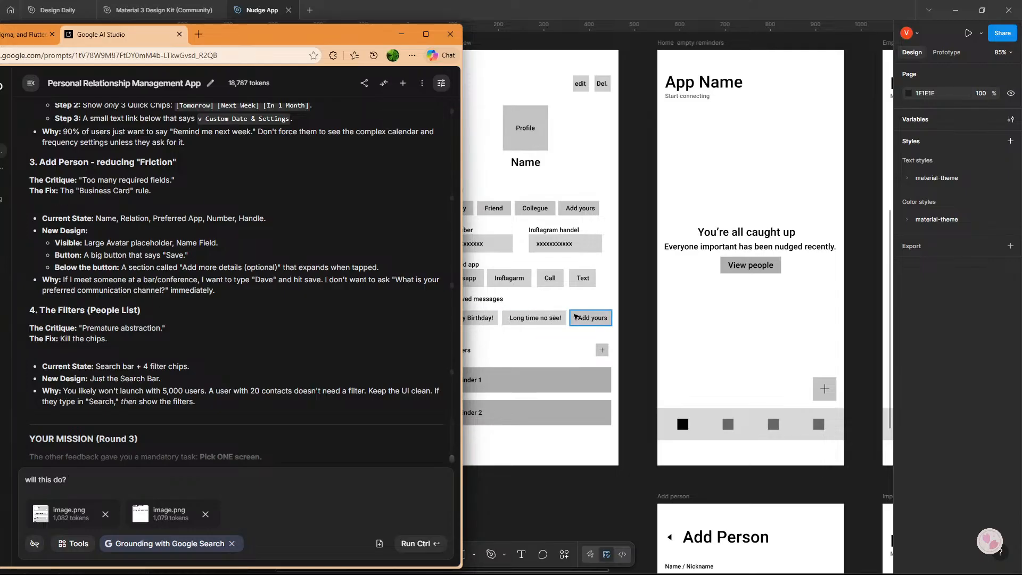
click(630, 287)
drag(749, 363, 574, 270)
scroll(575, 270, down, 6)
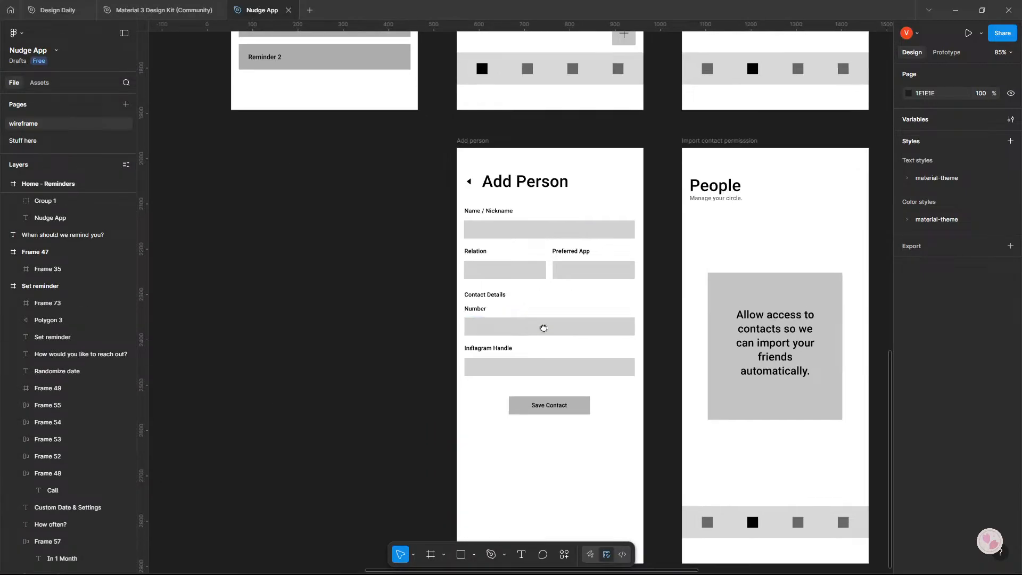
key(alt+Tab)
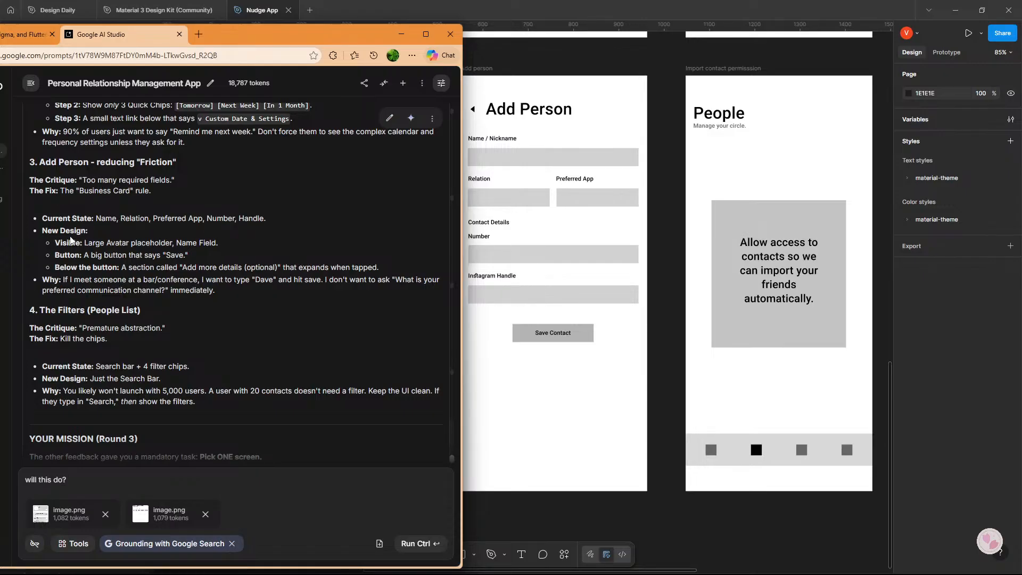
click(526, 243)
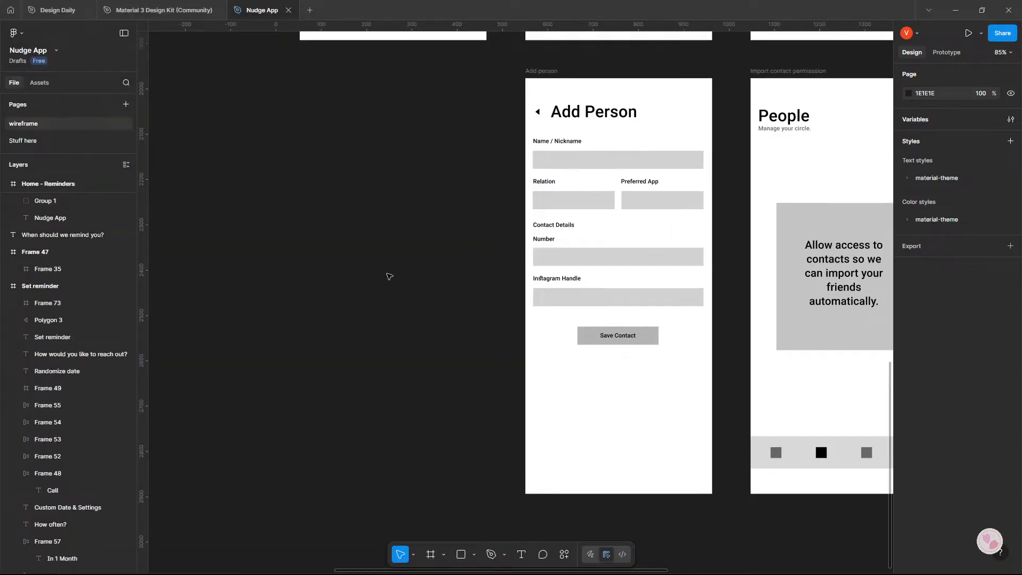
key(alt+Tab)
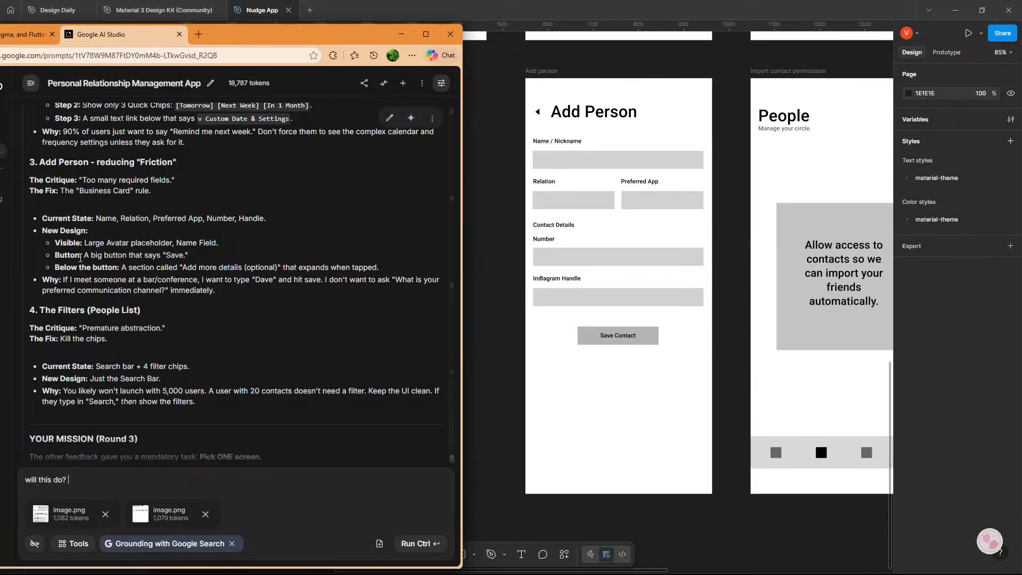
Move all the Add Person form fields, their labels and the Save Contact button down, leaving space below the title.
drag(512, 143, 707, 362)
drag(653, 307, 655, 374)
Duplicate the rounded Profile placeholder from the Overdue card on the Home - Reminders screen and cut the duplicate.
scroll(733, 361, up, 5)
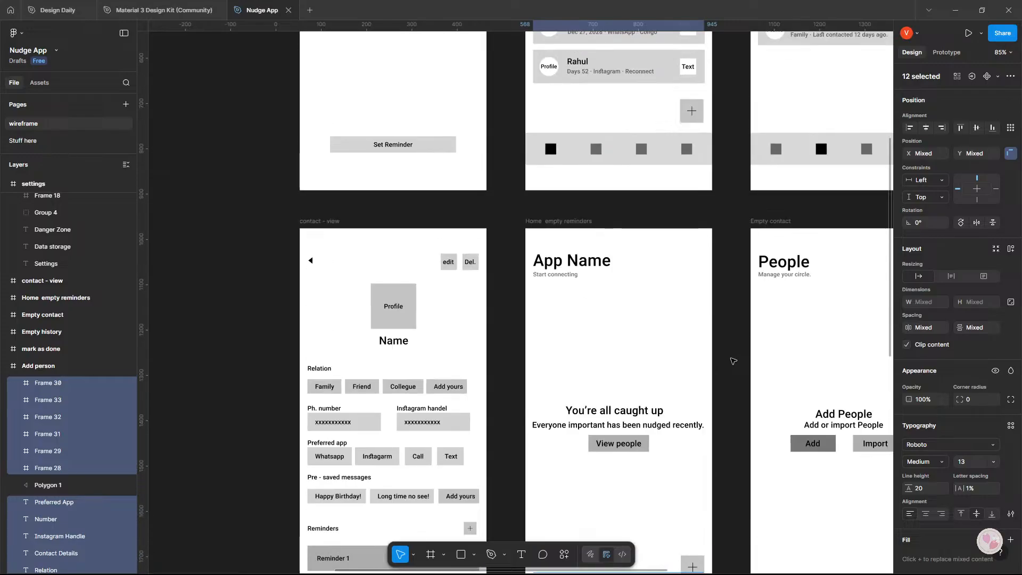
scroll(692, 341, down, 5)
scroll(673, 319, up, 3)
click(673, 316)
double_click(673, 315)
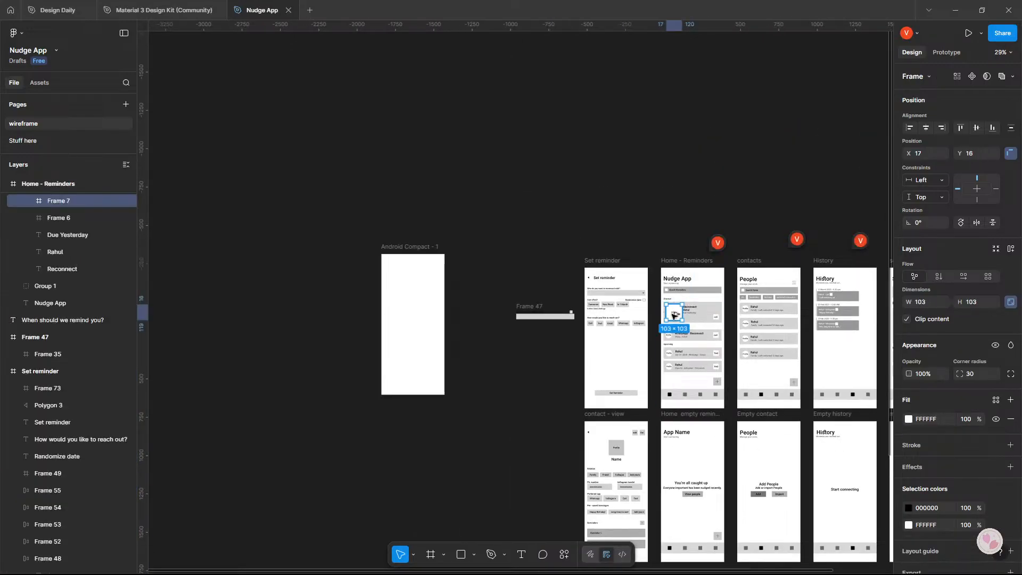
drag(674, 316, 525, 405)
drag(557, 396, 458, 216)
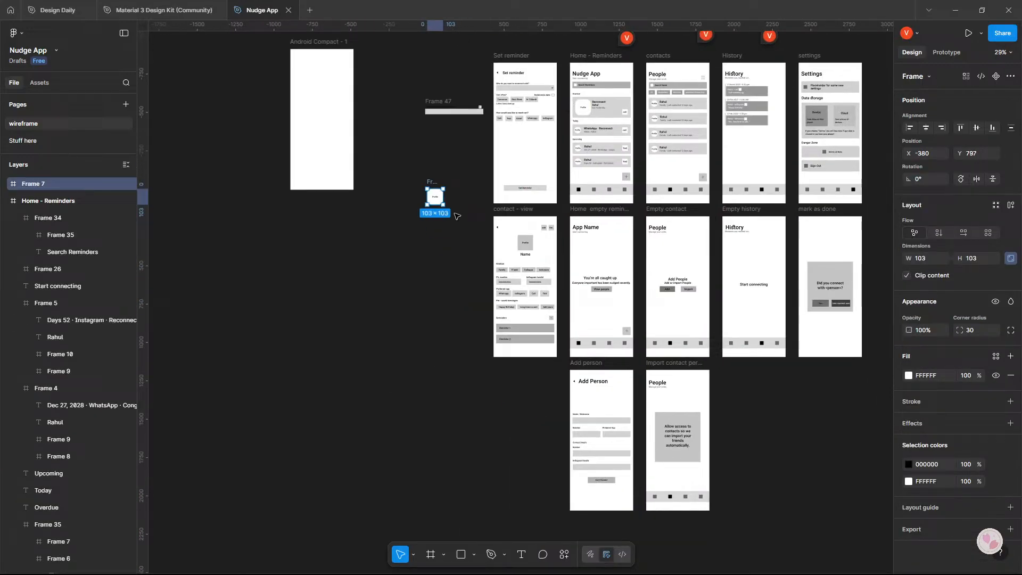
key(Delete)
Paste the Profile placeholder below the title in the Add person frame and fill it with grey B1B1B1.
scroll(503, 226, up, 6)
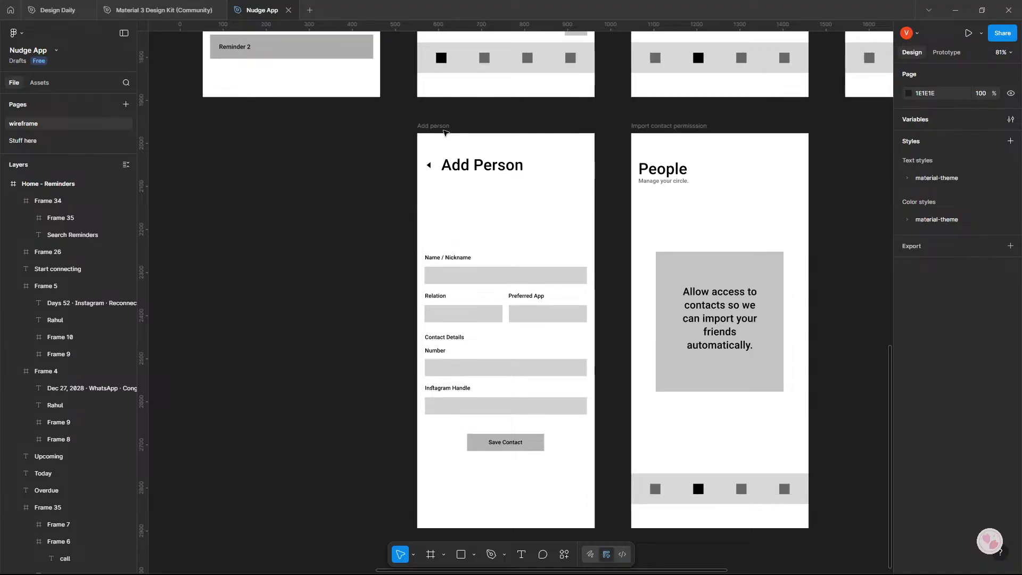
click(444, 129)
key(ctrl+v)
drag(512, 337, 506, 219)
click(909, 419)
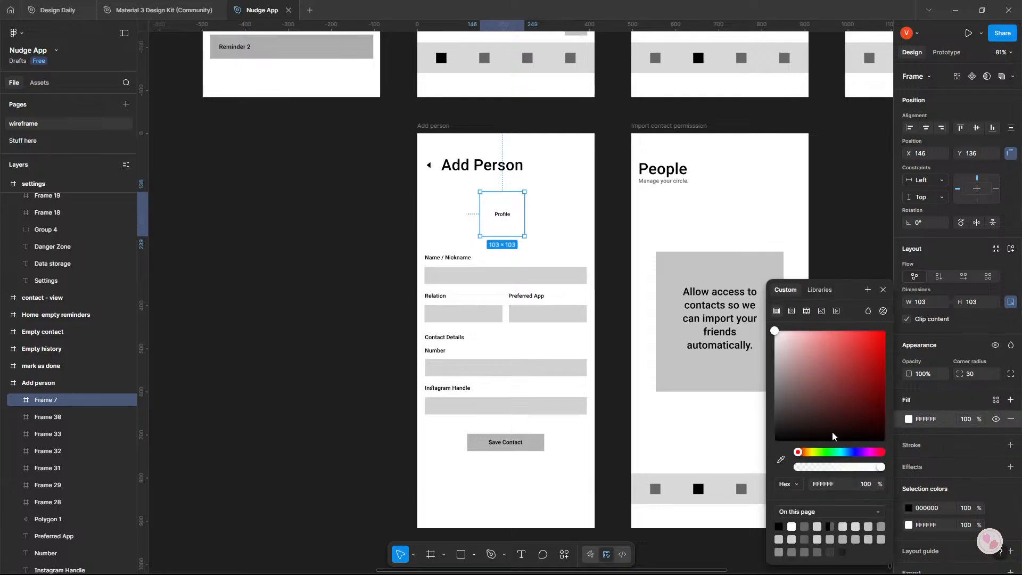
drag(832, 431, 745, 367)
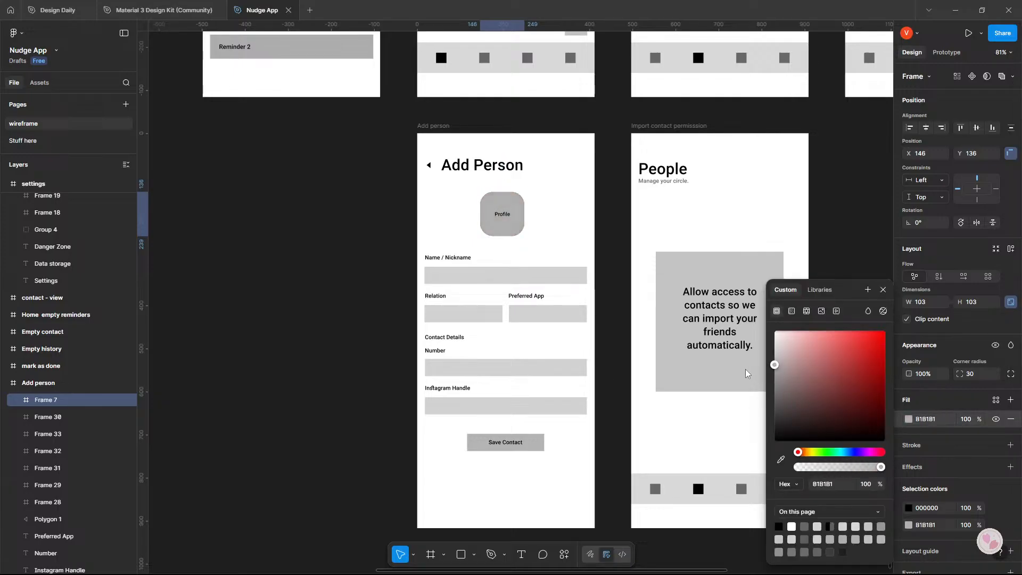
Apply auto layout to the Profile placeholder and enlarge it to about 142 × 143.
drag(523, 236, 546, 259)
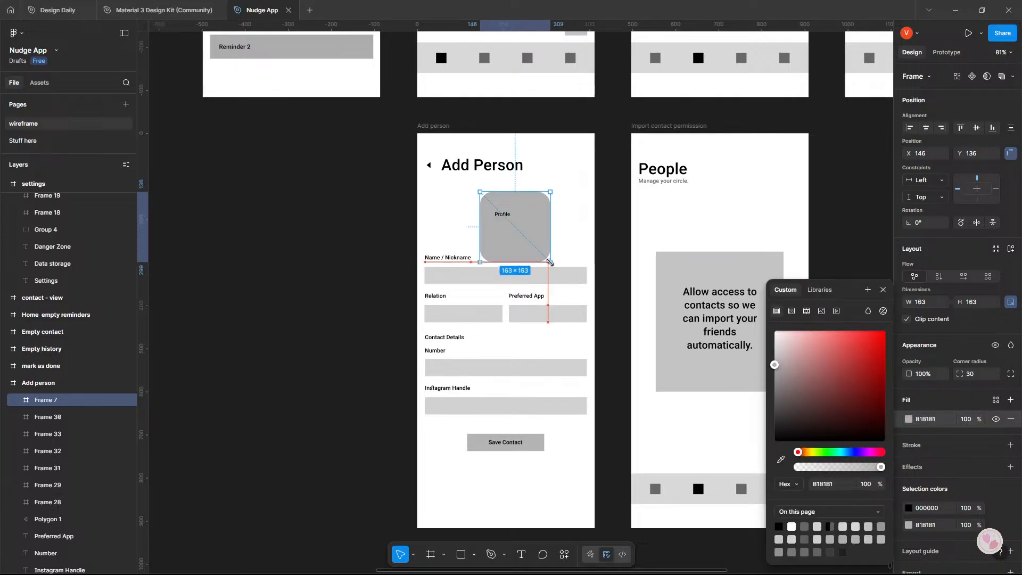
key(shift+a)
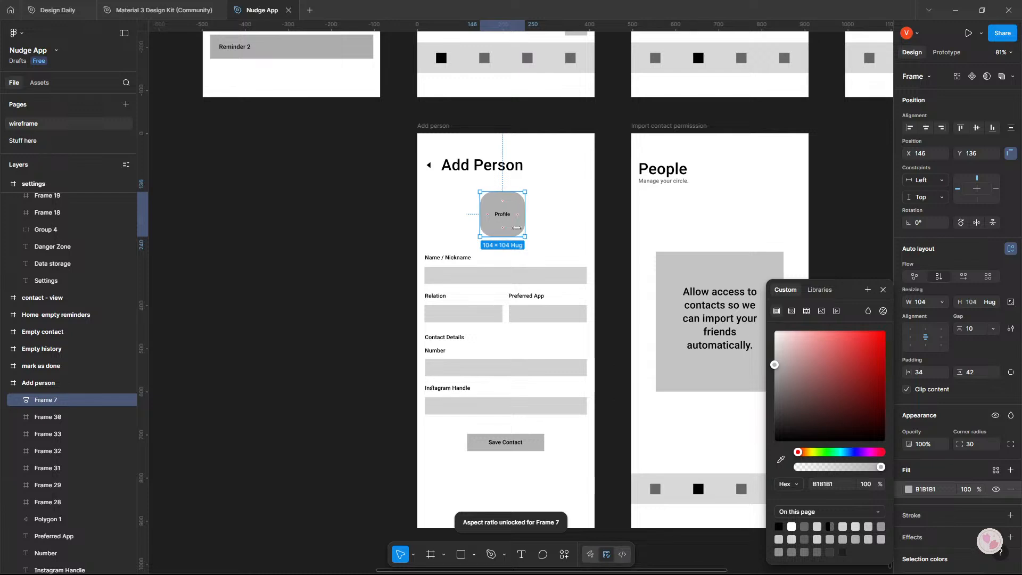
drag(525, 236, 541, 254)
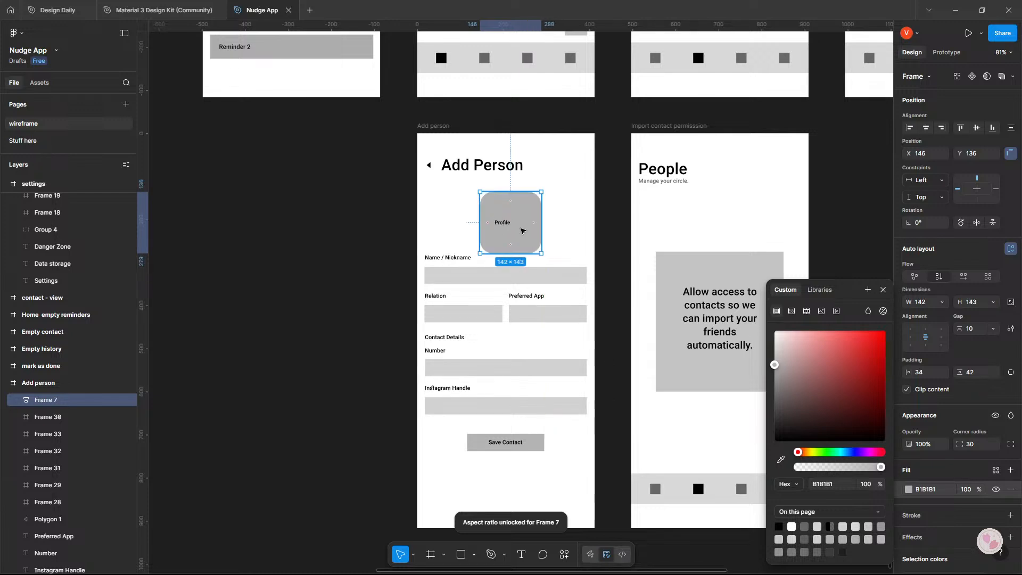
click(977, 189)
click(977, 191)
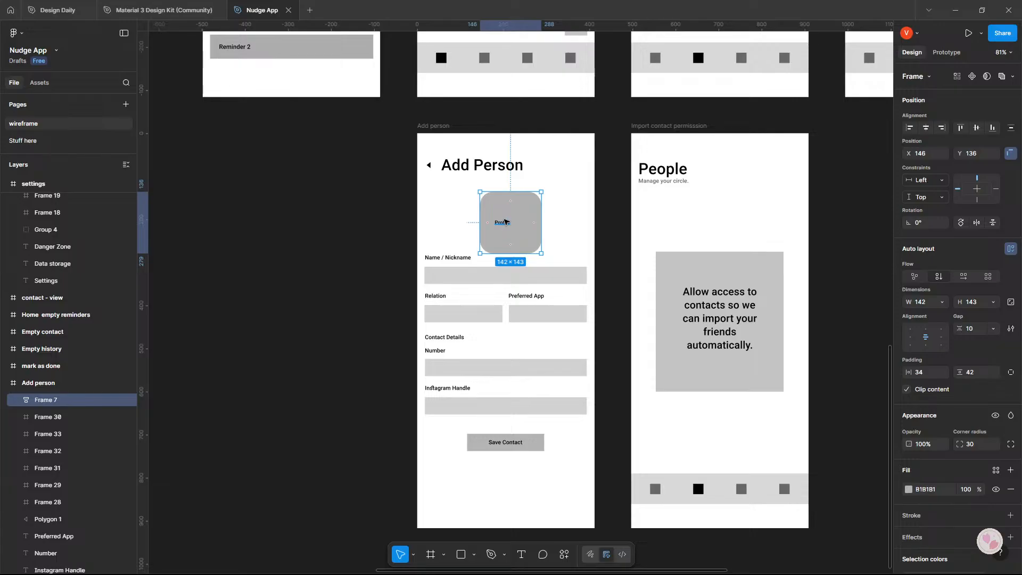
Center-align the Profile label text and center the placeholder between the Add Person title and the Name / Nickname field.
double_click(505, 222)
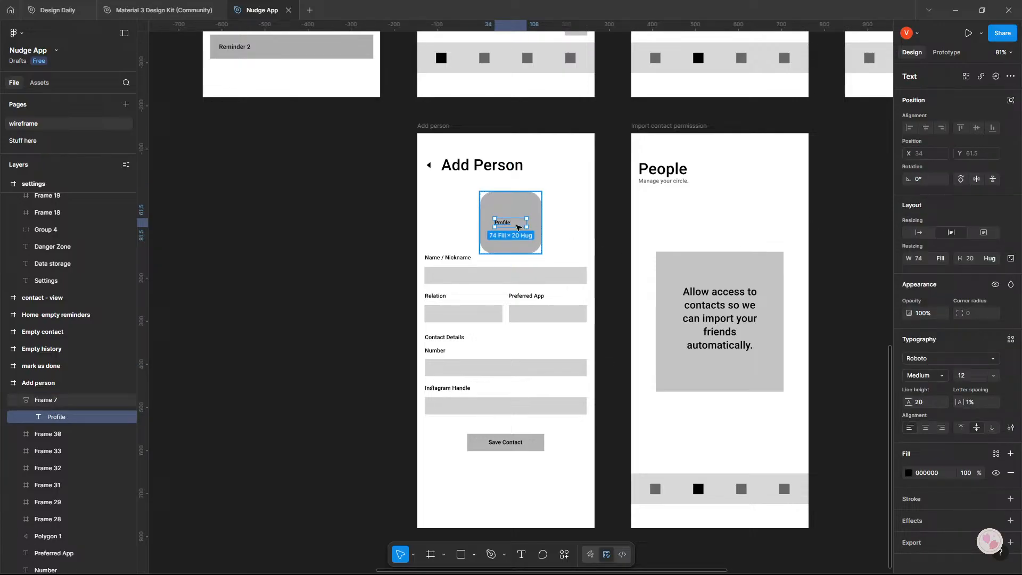
click(925, 428)
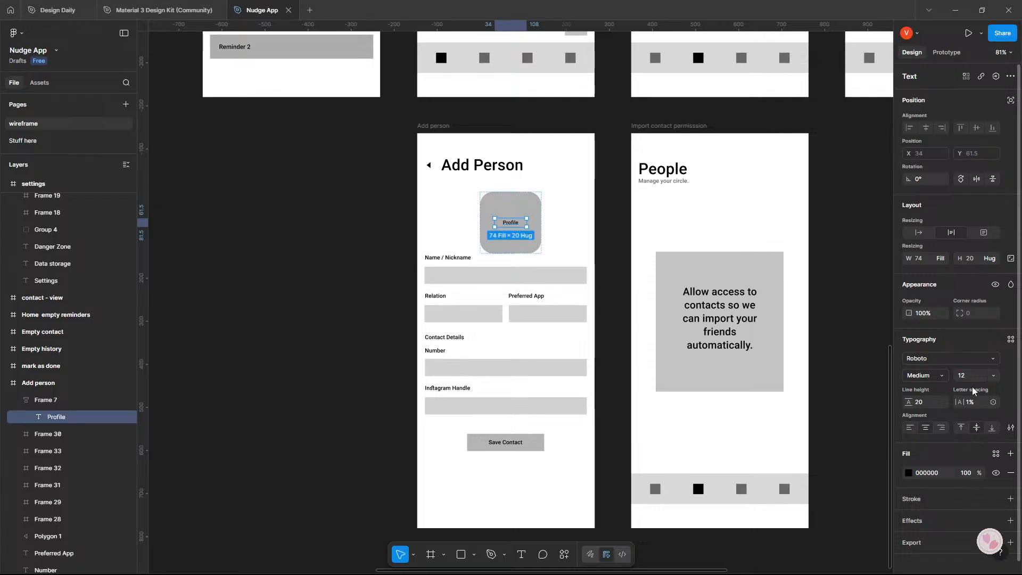
click(561, 212)
click(509, 224)
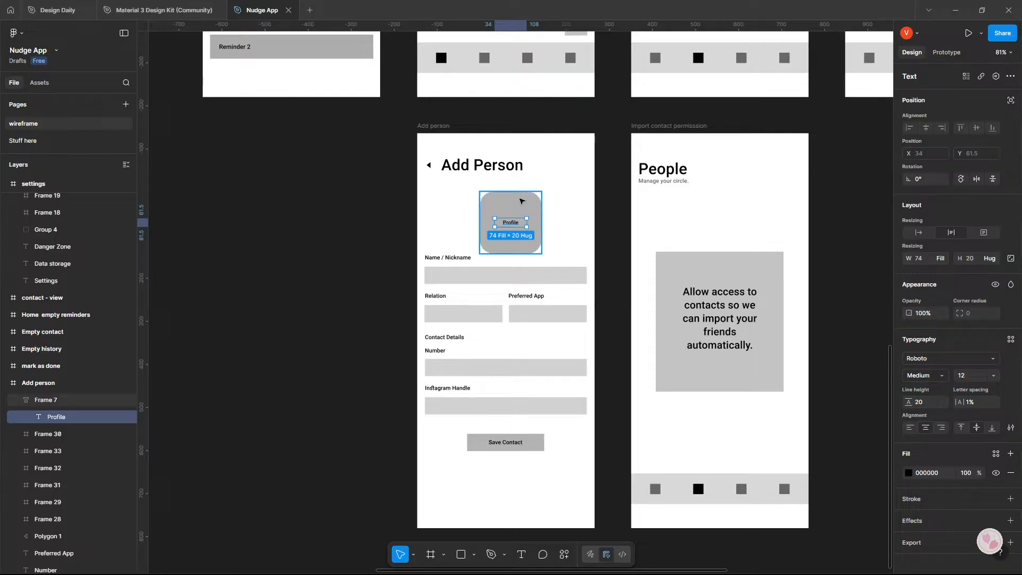
click(522, 205)
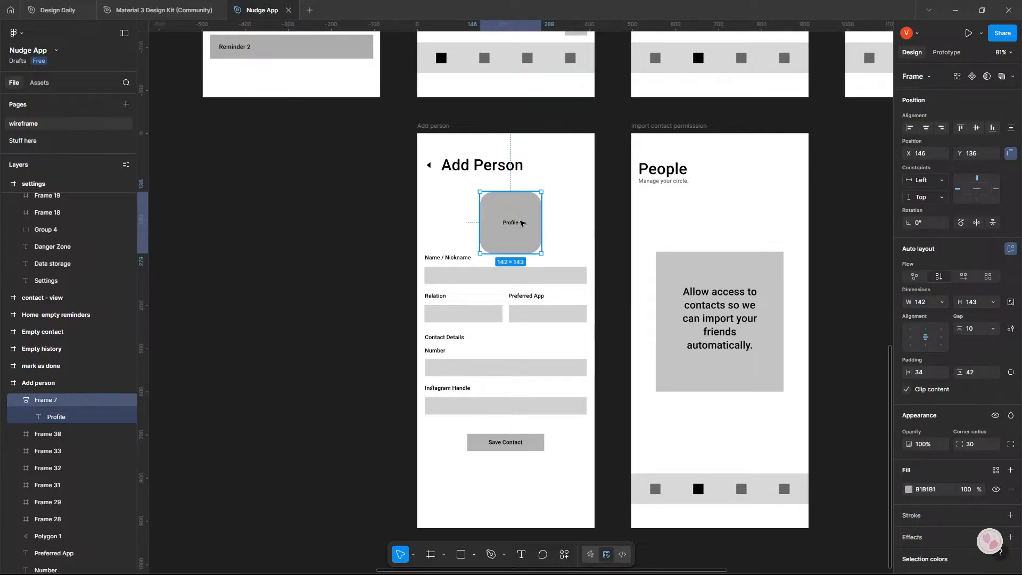
drag(524, 224, 519, 219)
click(626, 216)
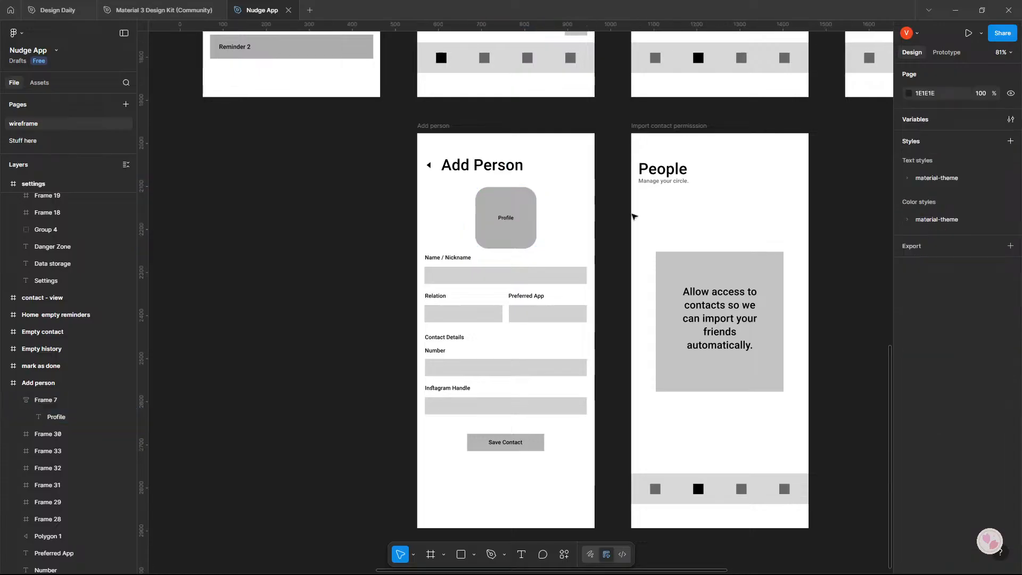
Check the reworked Add Person wireframe against the "reducing Friction" critique in Google AI Studio.
scroll(604, 228, down, 2)
key(alt+Tab)
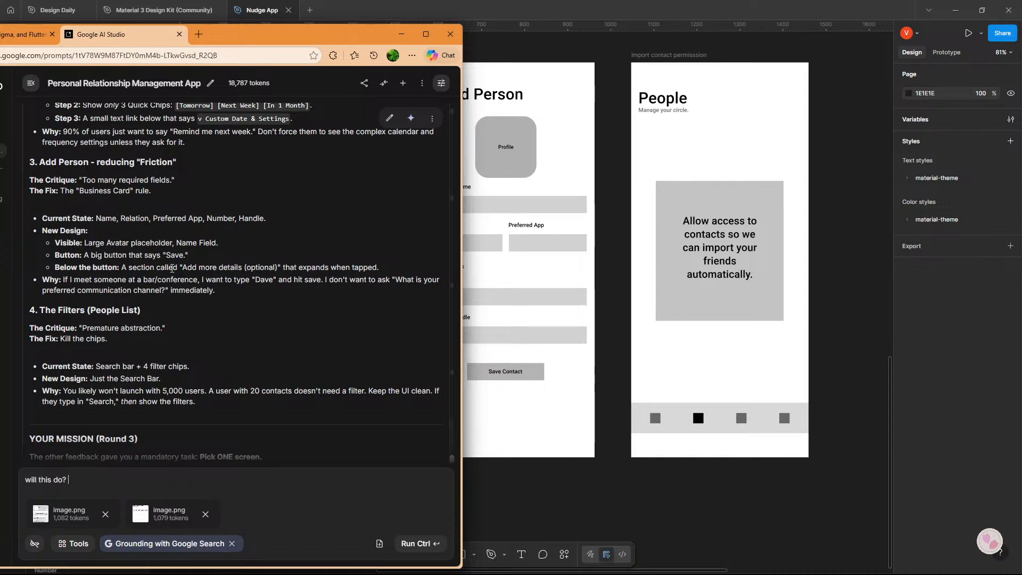
key(alt+Tab)
key(alt+Tab)
click(616, 251)
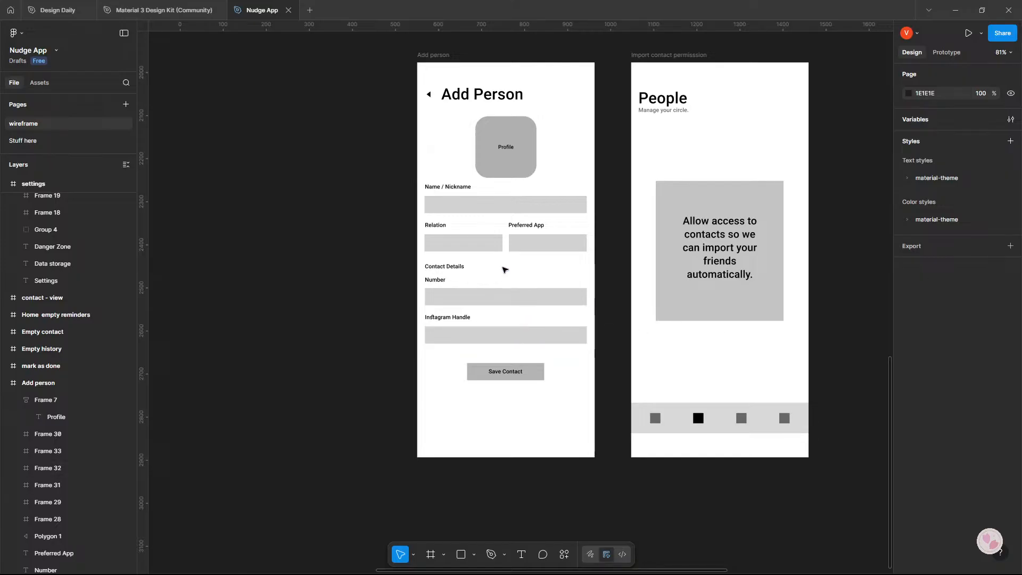
key(alt+Tab)
key(alt+Tab)
key(Tab)
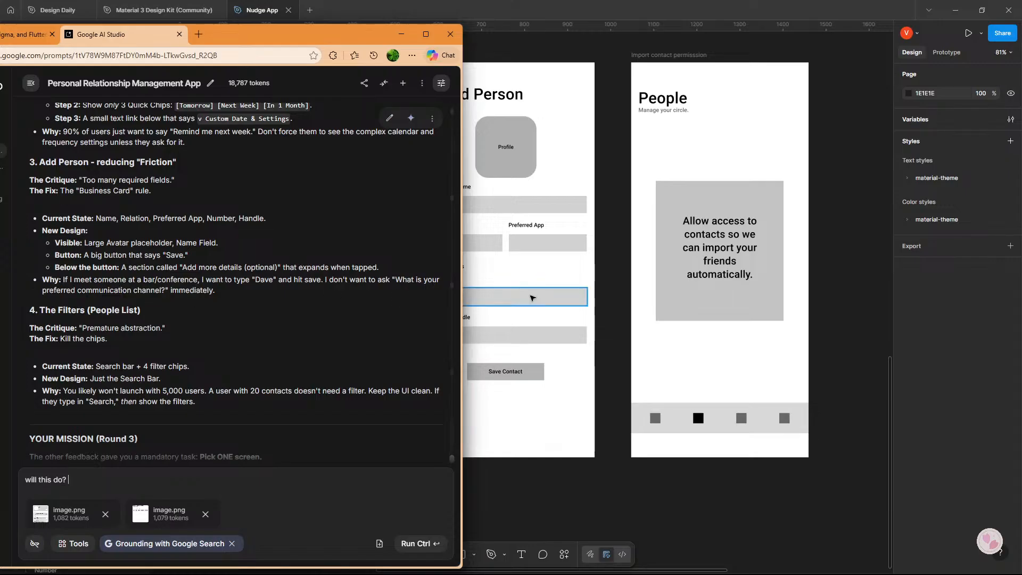
click(532, 294)
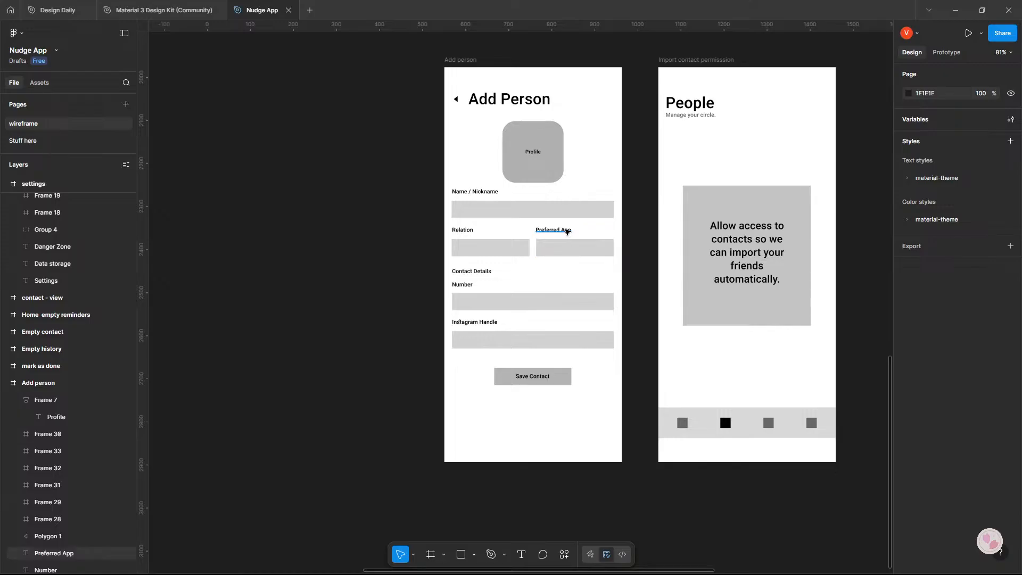
Change the Preferred App label on the Add Person screen to "Preferred communication".
double_click(567, 230)
double_click(567, 230)
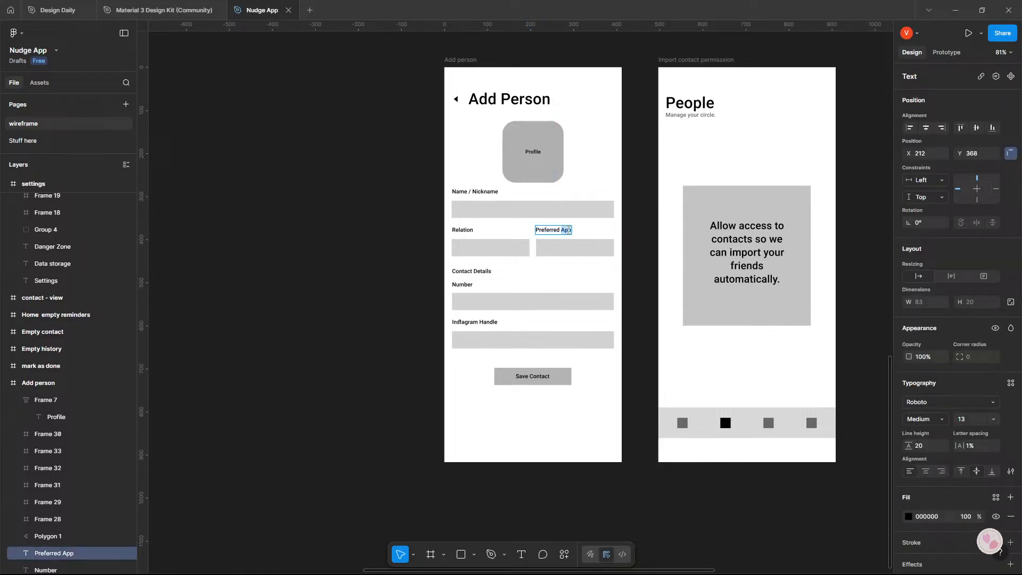
text(commun)
text(icatiion)
key(BackSpace)
key(BackSpace)
key(BackSpace)
text(on)
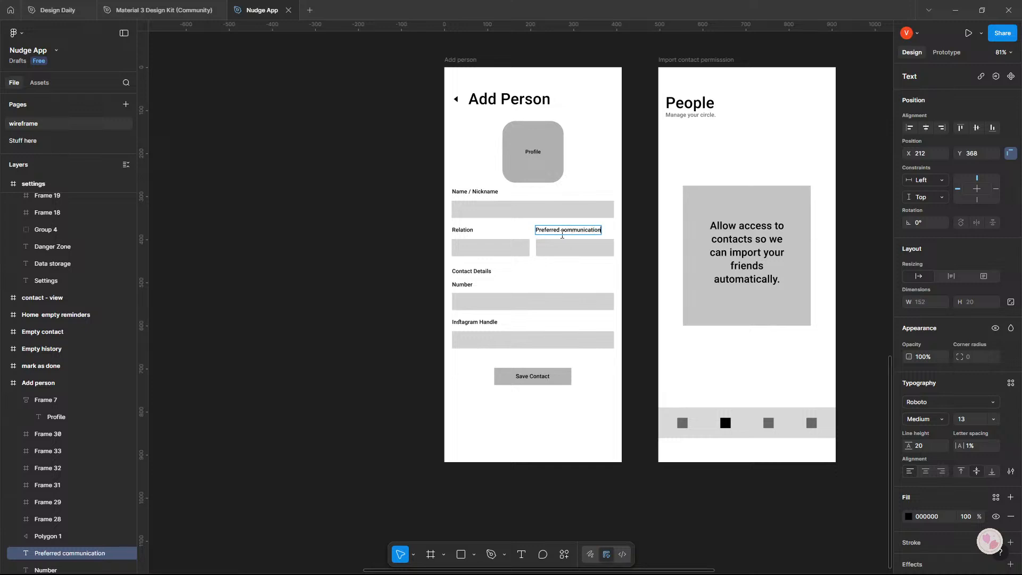
key(Escape)
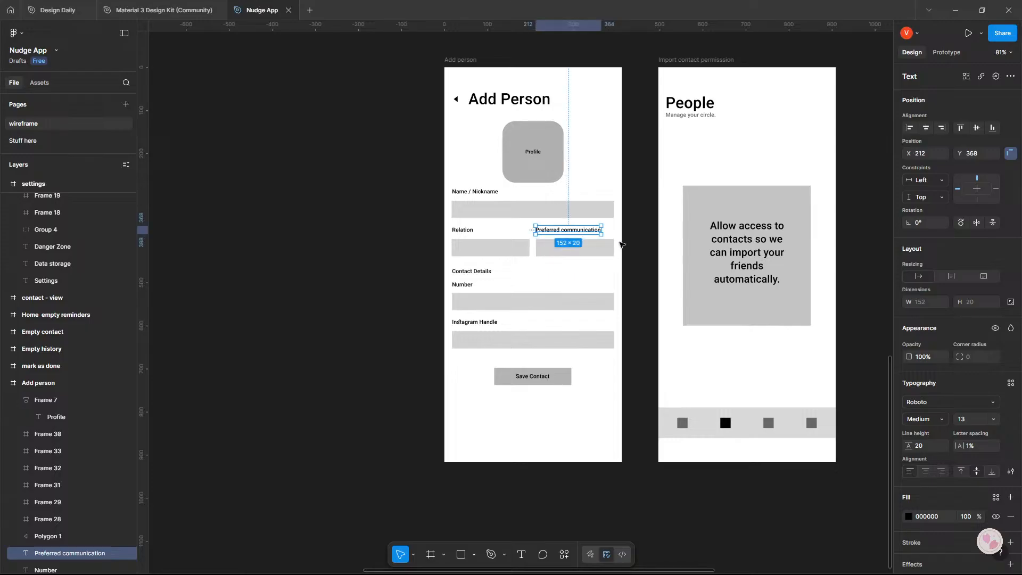
click(624, 242)
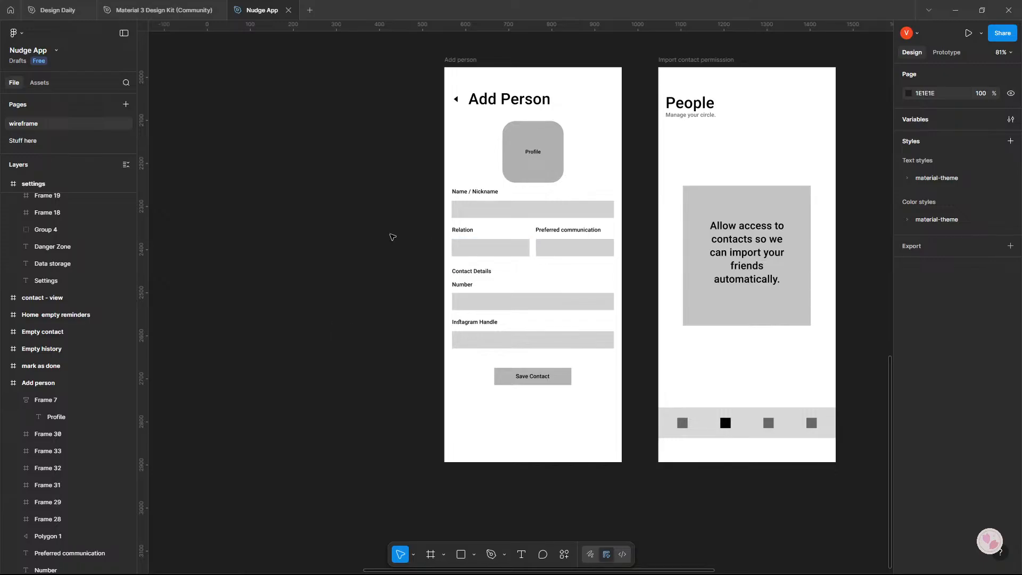
Move the Relation, Preferred communication and Instagram Handle fields with their labels and the Contact Details heading onto the empty canvas beside the Add person frame.
drag(392, 228, 606, 320)
click(436, 278)
click(427, 284)
drag(420, 273, 643, 314)
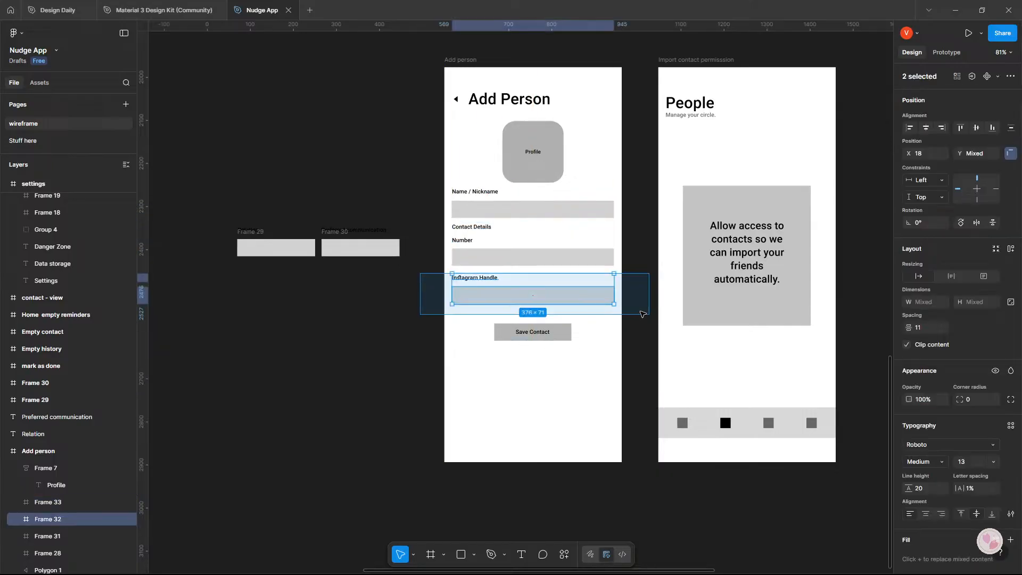
drag(520, 299, 372, 293)
click(376, 351)
click(481, 228)
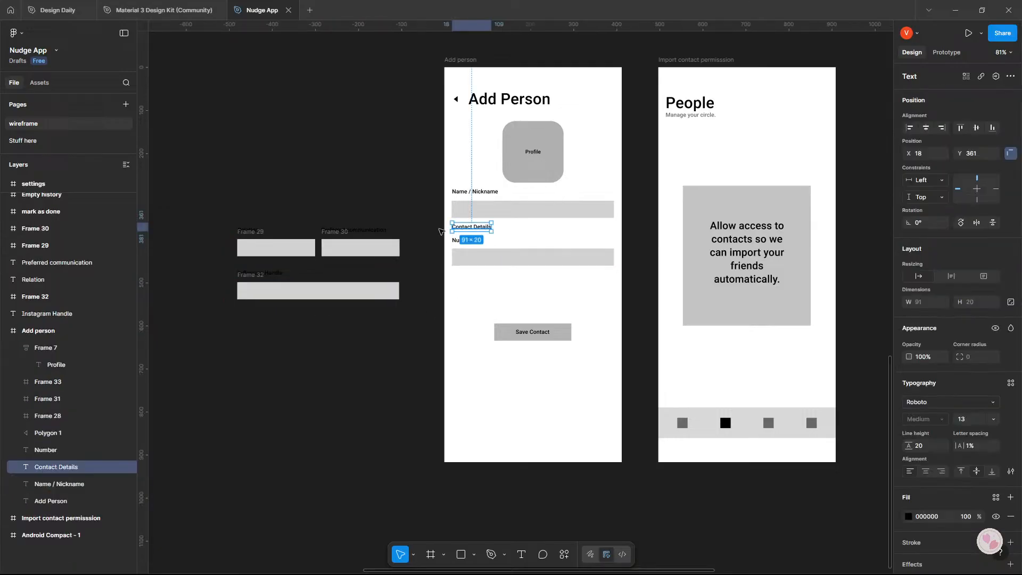
drag(440, 231, 274, 213)
Move the Number field and its label up beneath the Name / Nickname field, and the Save Contact button down near the frame's lower edge.
drag(533, 332, 537, 341)
drag(436, 233, 561, 251)
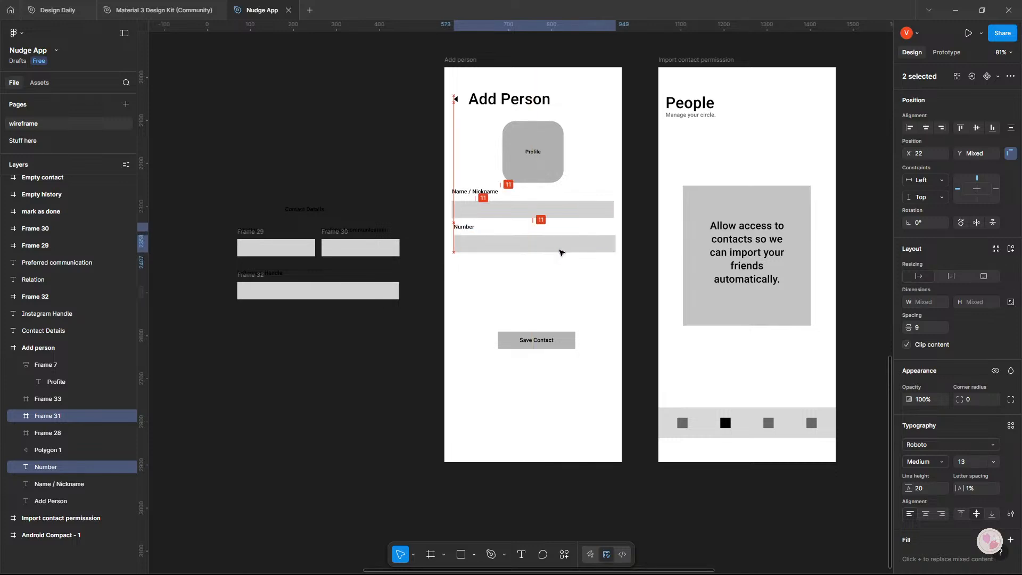
click(564, 266)
click(537, 346)
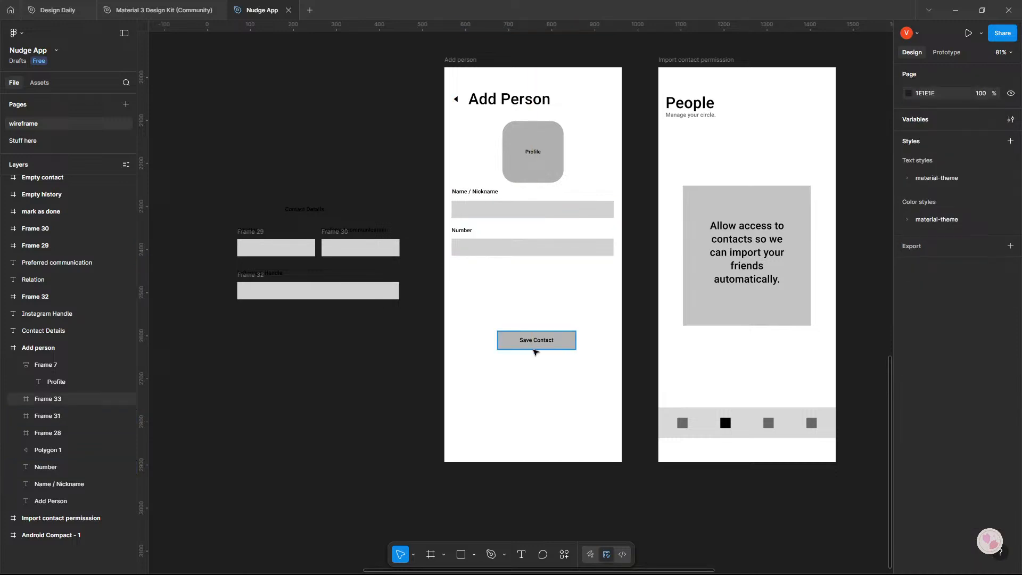
drag(536, 350, 535, 428)
click(634, 387)
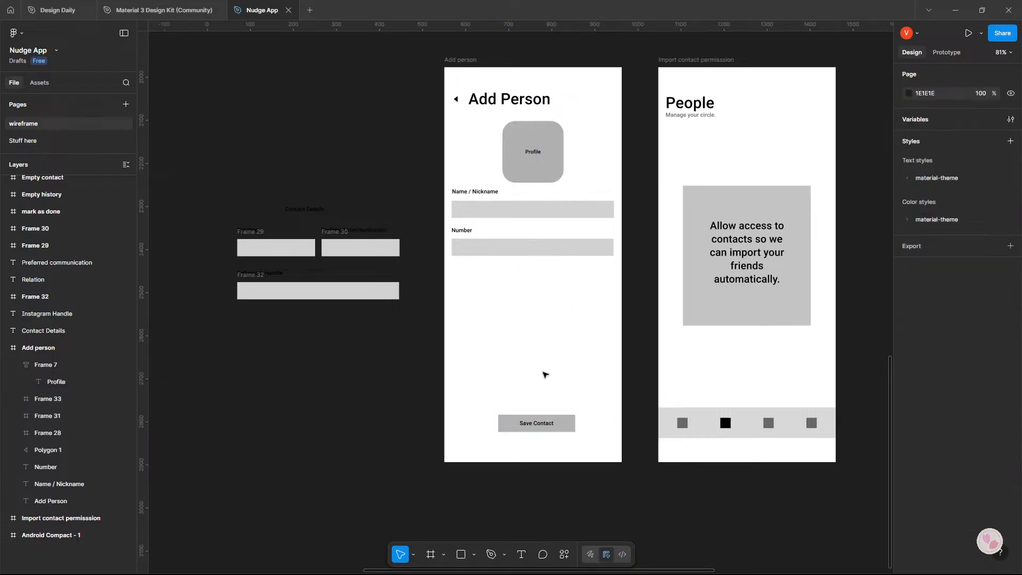
Bring the Contact Details heading back beneath the Number field and change its text to "Add more details".
drag(308, 210, 476, 273)
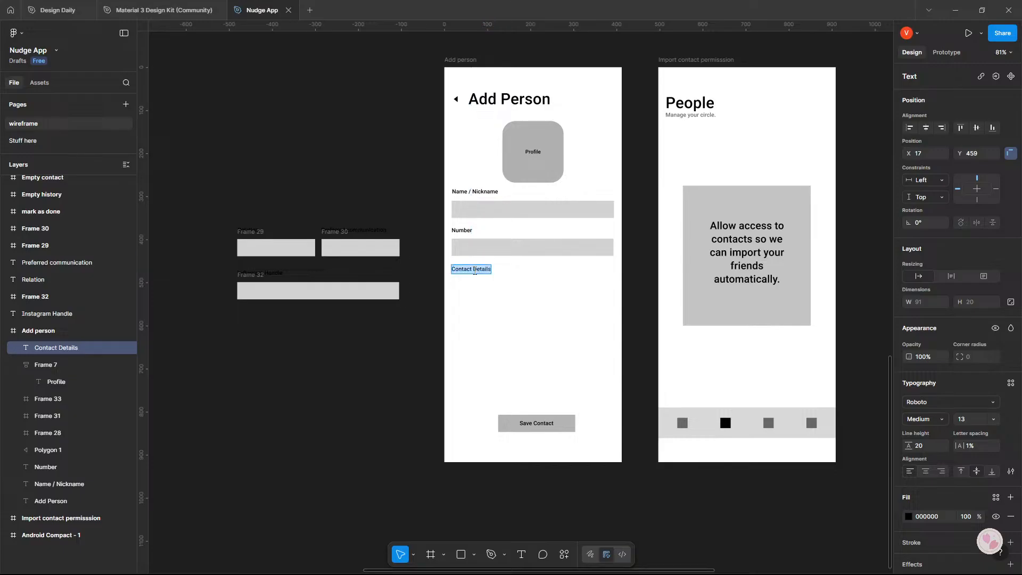
text(add)
key(BackSpace)
key(BackSpace)
key(BackSpace)
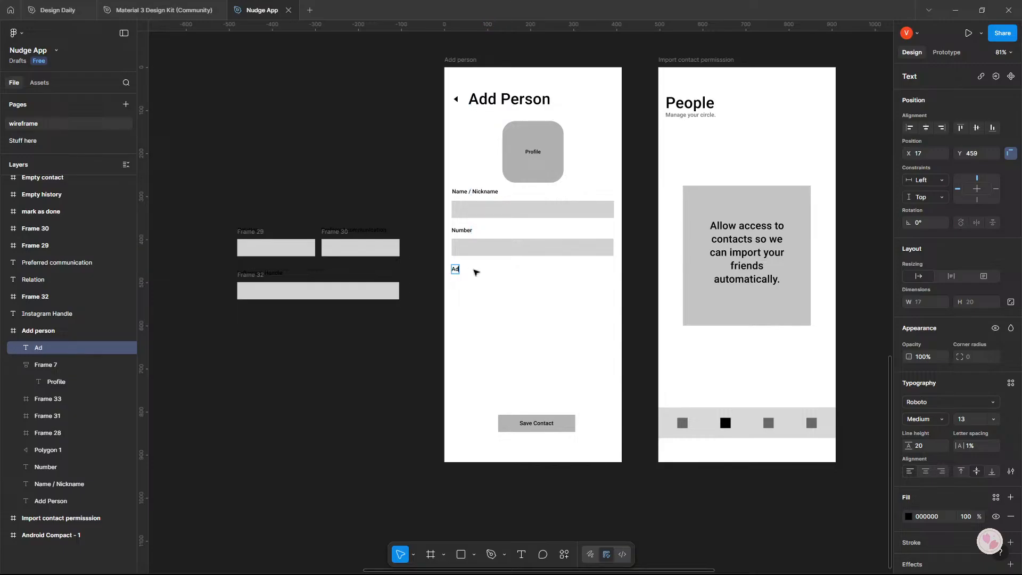
text(Add more details)
key(BackSpace)
key(BackSpace)
text(ils)
key(BackSpace)
key(BackSpace)
key(BackSpace)
text(ils)
key(Escape)
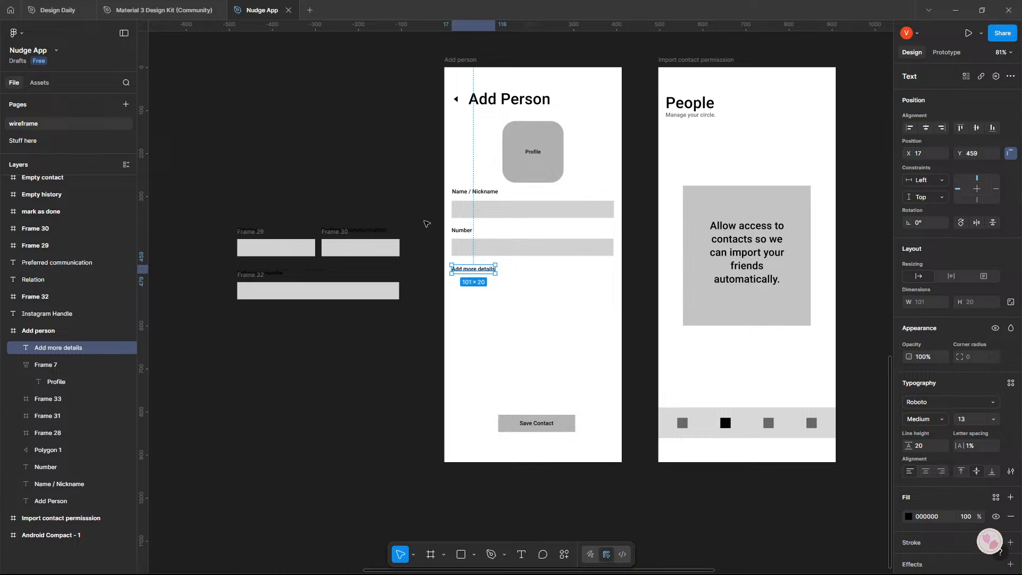
key(Escape)
alt+drag(467, 272, 467, 277)
key(Delete)
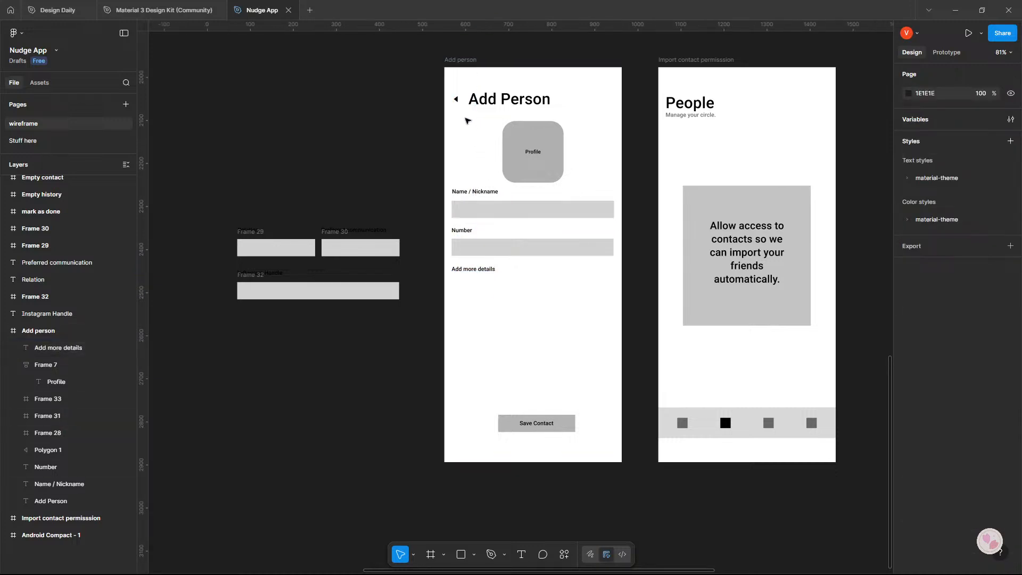
Duplicate the back arrow next to the Add more details label and shrink the copy proportionally to 5 × 4.
click(456, 98)
alt+drag(456, 98, 520, 259)
scroll(506, 270, up, 10)
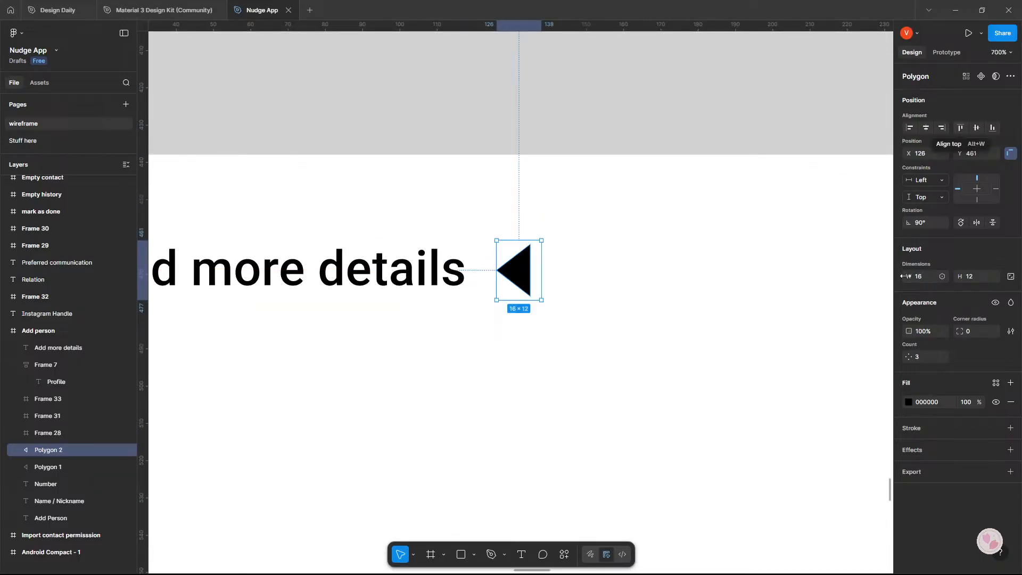
click(1011, 276)
drag(905, 279, 892, 282)
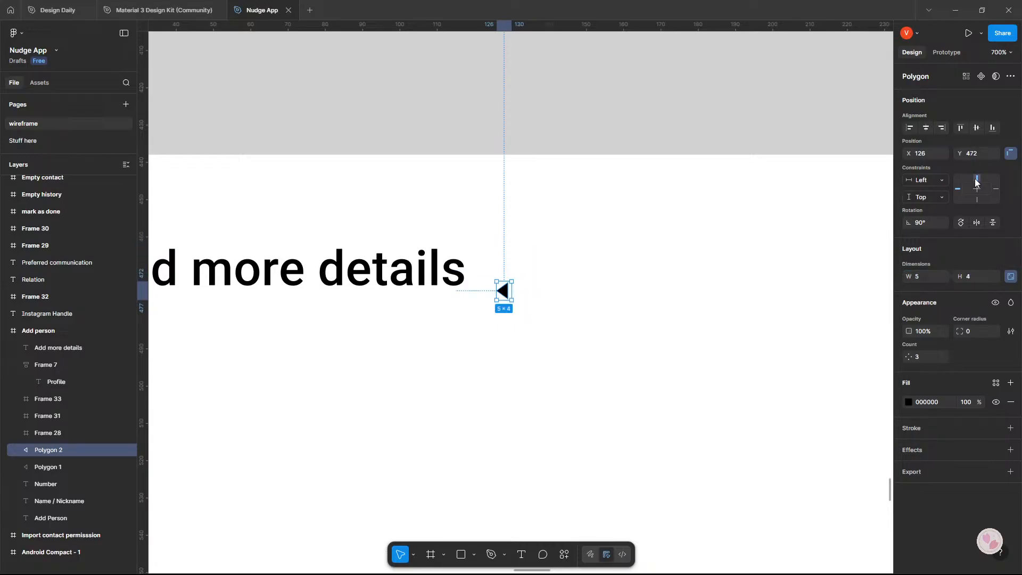
Rotate the small arrow to 180° so it points down and place it directly after the Add more details label.
click(961, 223)
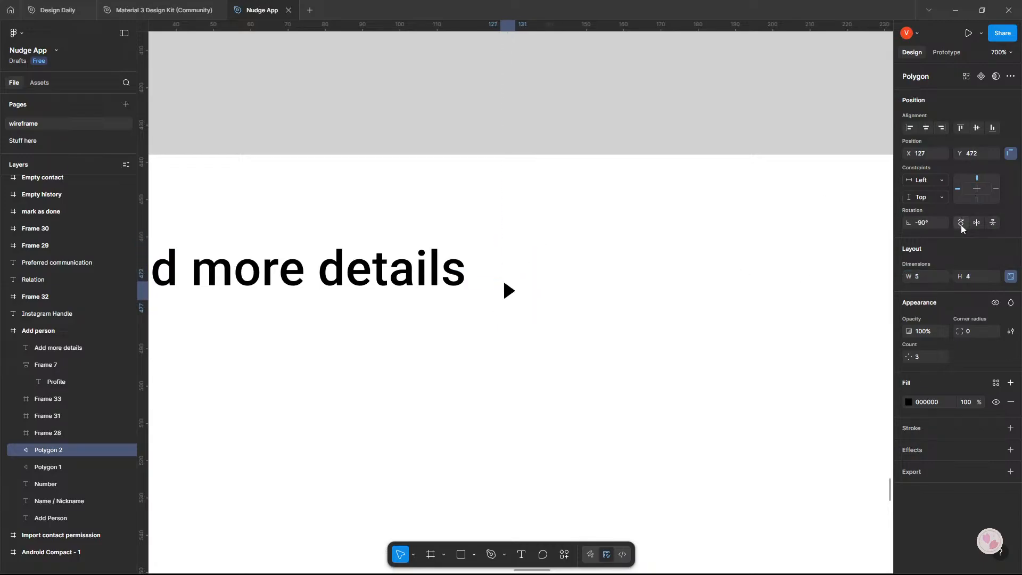
drag(509, 292, 488, 276)
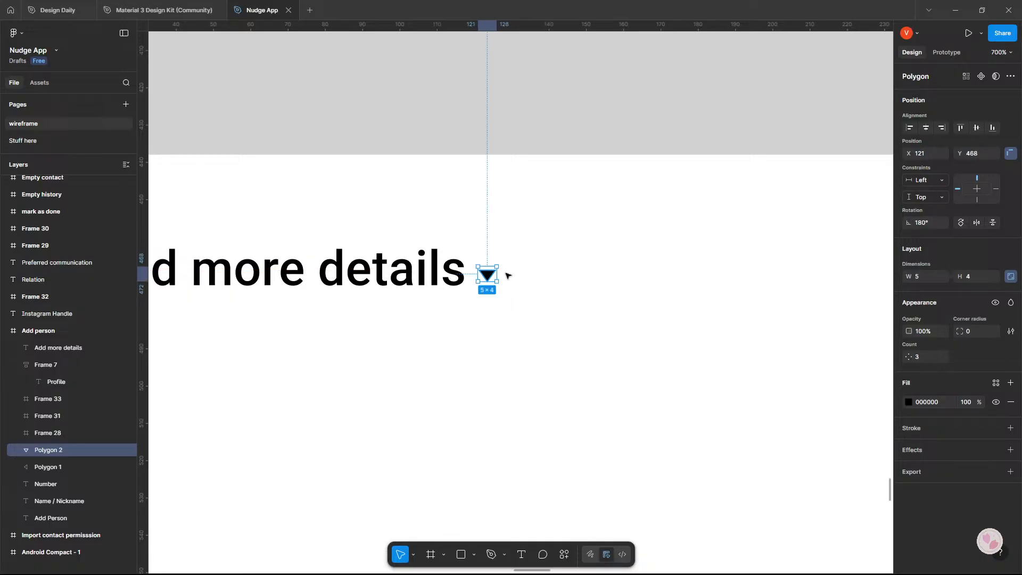
click(514, 275)
Move the small down arrow away from the Add more details label to about X 165, leaving space between them.
scroll(514, 275, down, 5)
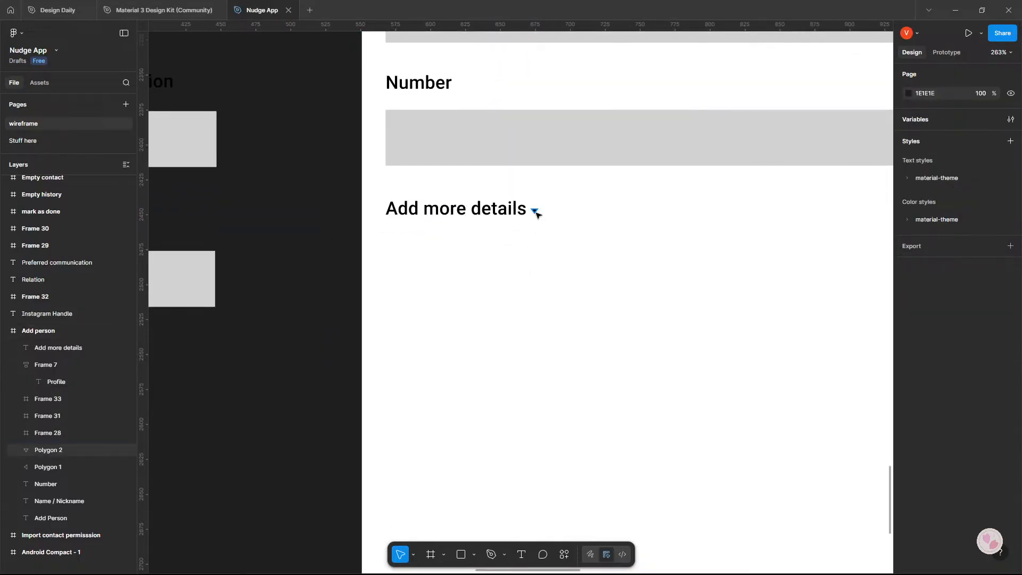
click(541, 212)
drag(540, 213, 596, 211)
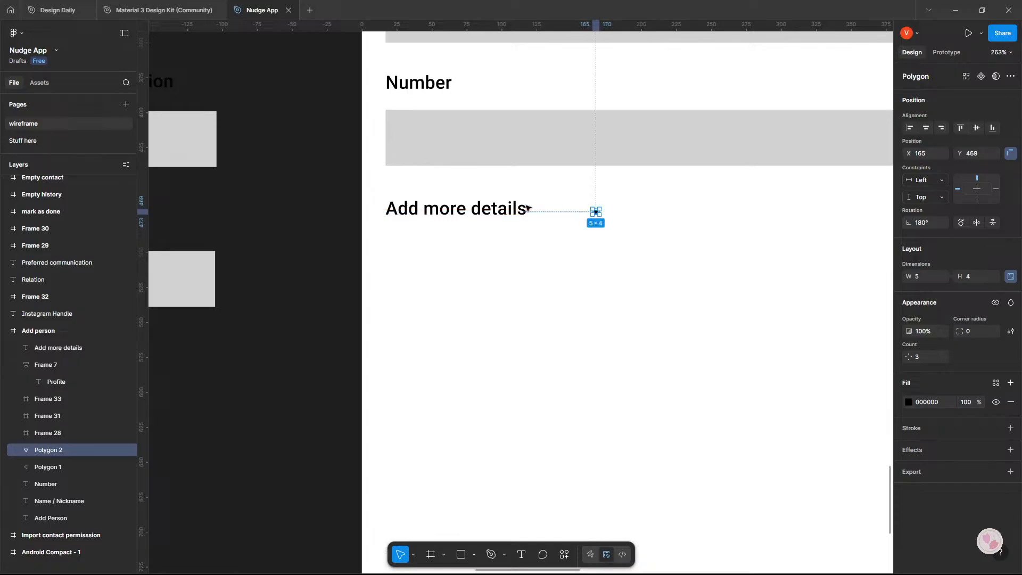
Append "(optional)" to the Add more details label beneath the Number field.
click(524, 206)
double_click(524, 206)
click(524, 207)
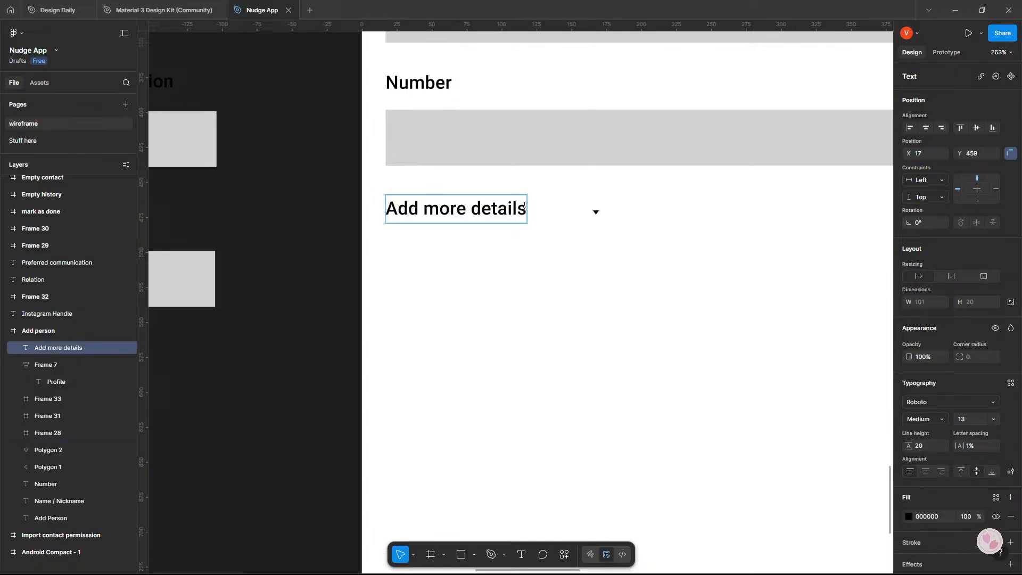
text((optio)
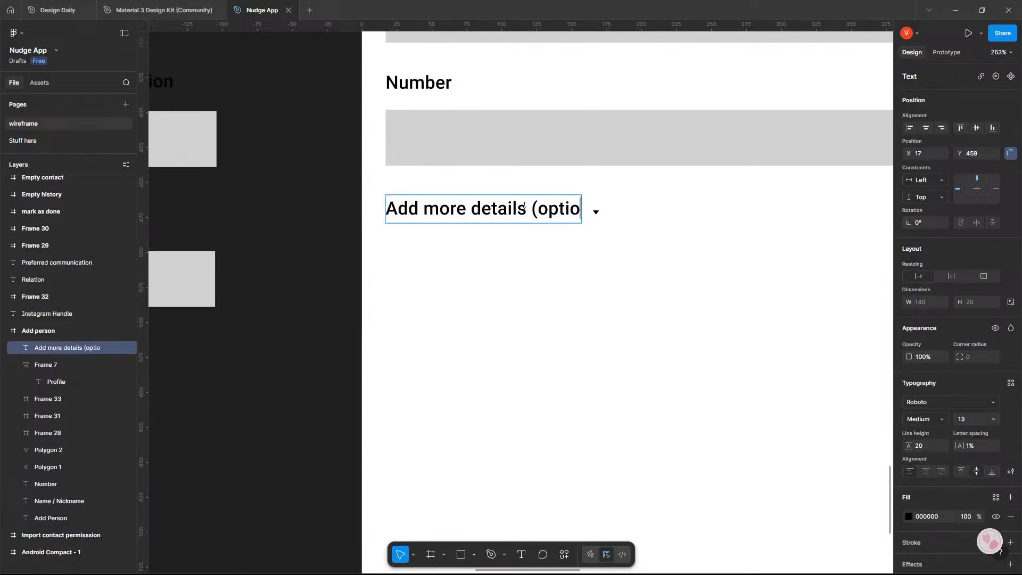
text(nal))
key(Escape)
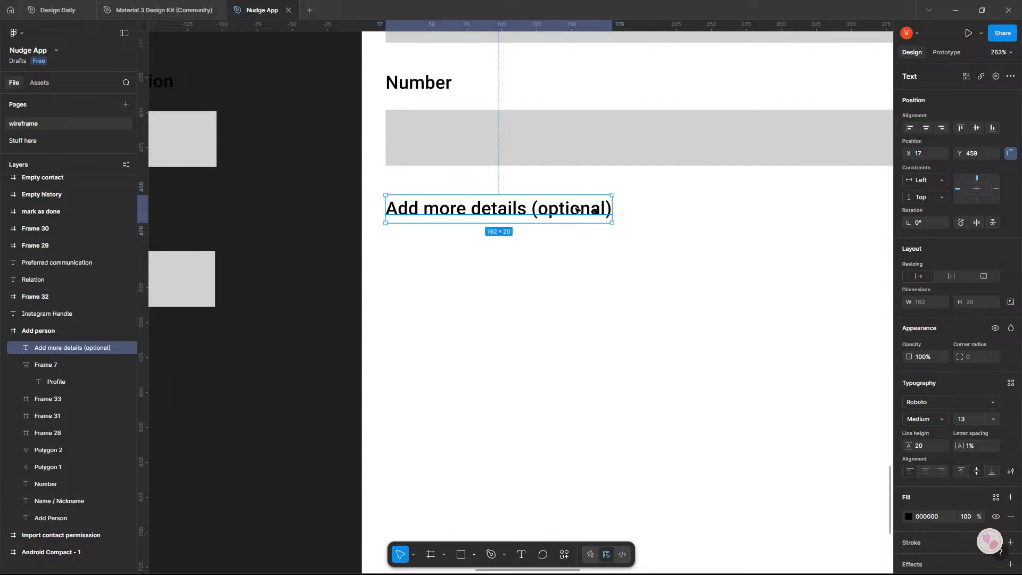
Move the small down arrow just past the end of the Add more details (optional) label and realign the label with it.
drag(578, 210, 617, 211)
click(586, 209)
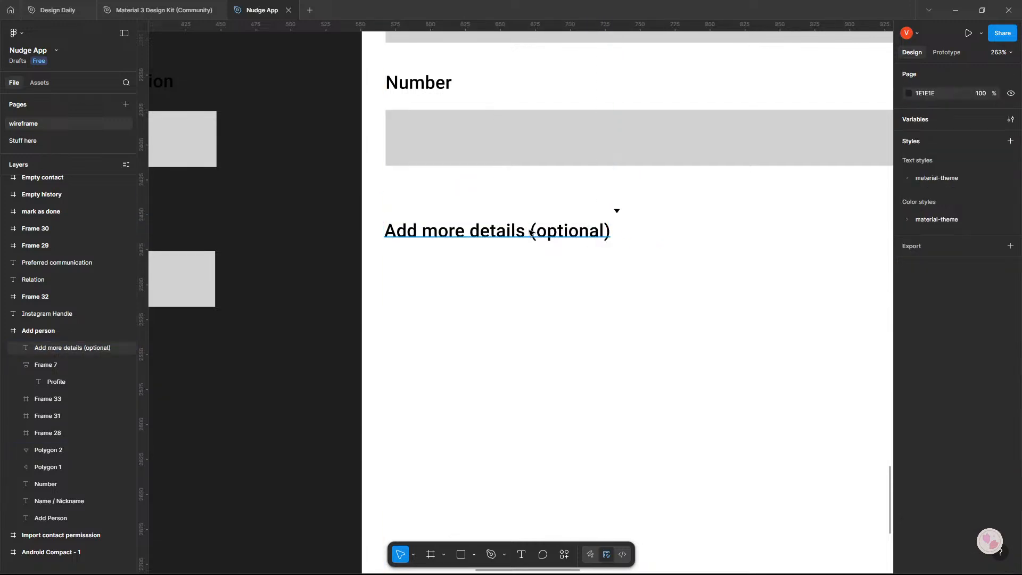
drag(531, 232, 509, 214)
click(328, 201)
scroll(338, 197, down, 2)
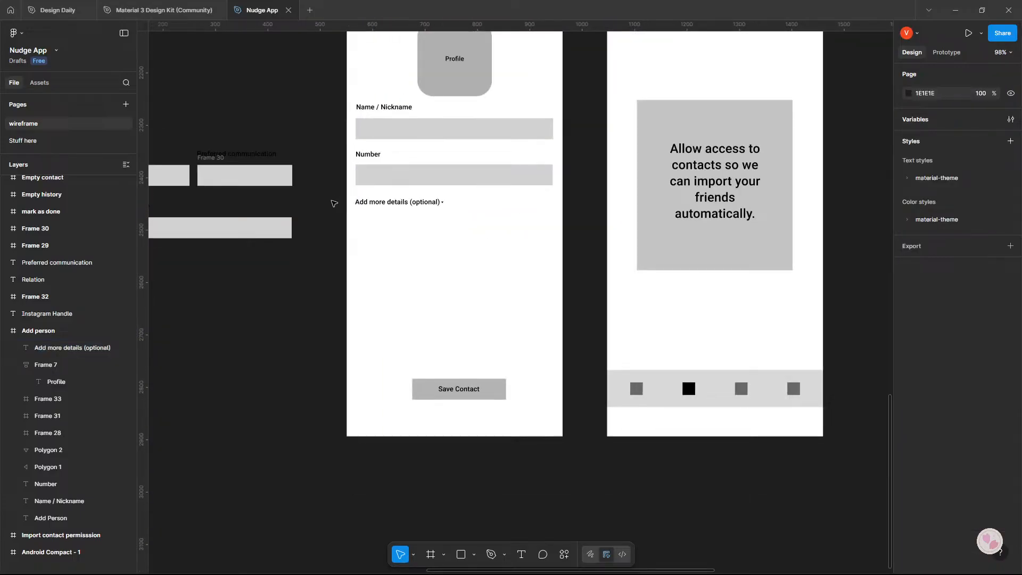
Move the Add more details label together with its arrow further down to free space beneath the Number field.
drag(331, 205, 464, 293)
scroll(313, 276, up, 3)
scroll(516, 328, down, 2)
drag(472, 228, 728, 324)
click(480, 335)
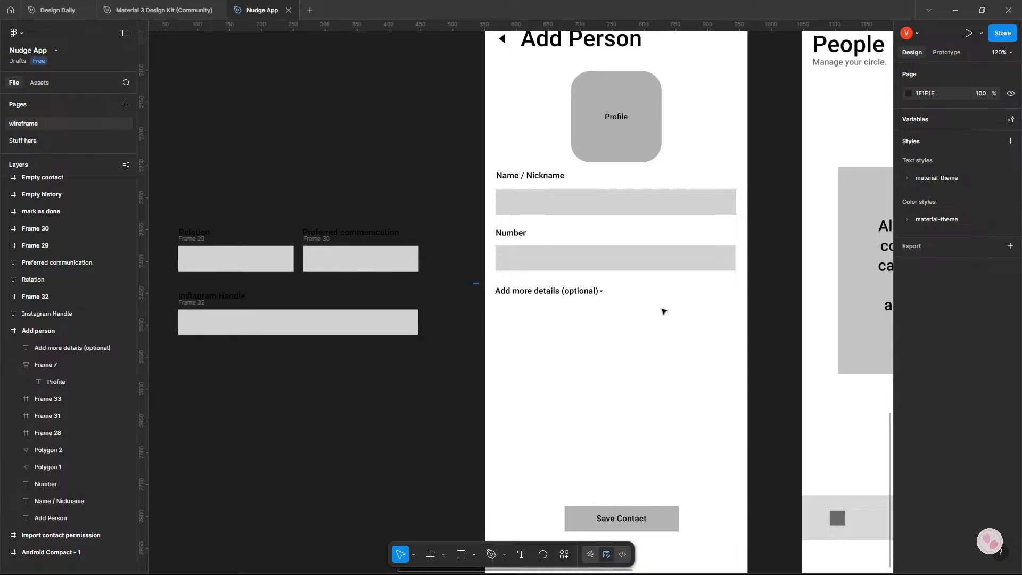
drag(662, 311, 588, 321)
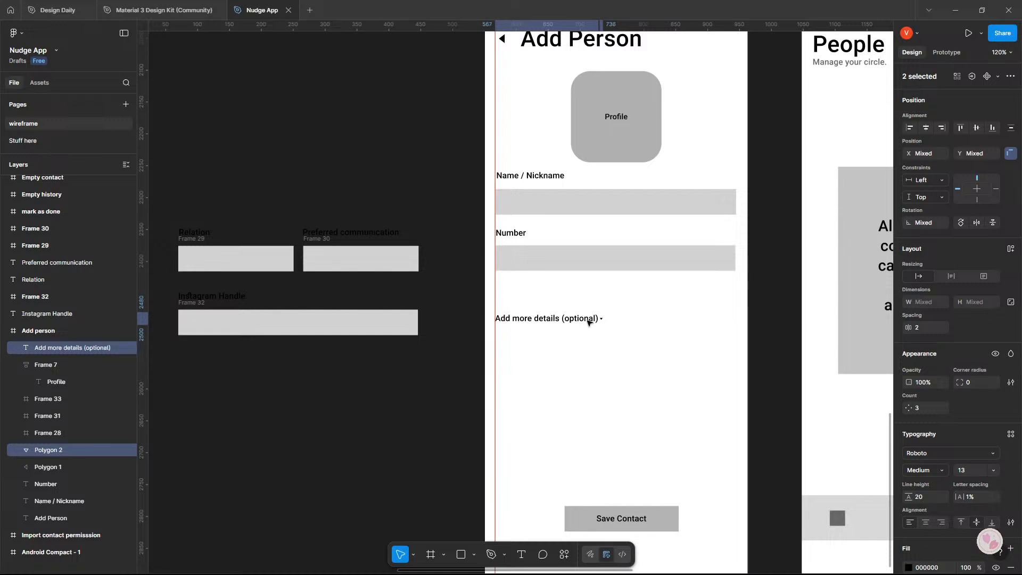
click(405, 348)
Move the Relation heading and its field under the Number field, and shift the Add more details label and arrow below them.
drag(177, 212, 528, 306)
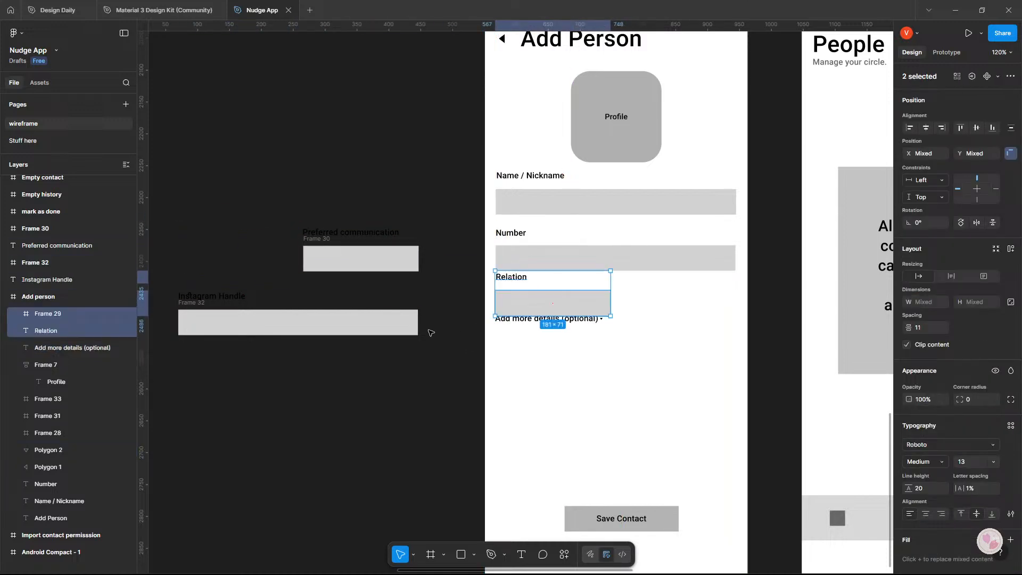
click(431, 333)
scroll(452, 305, down, 1)
scroll(452, 306, up, 5)
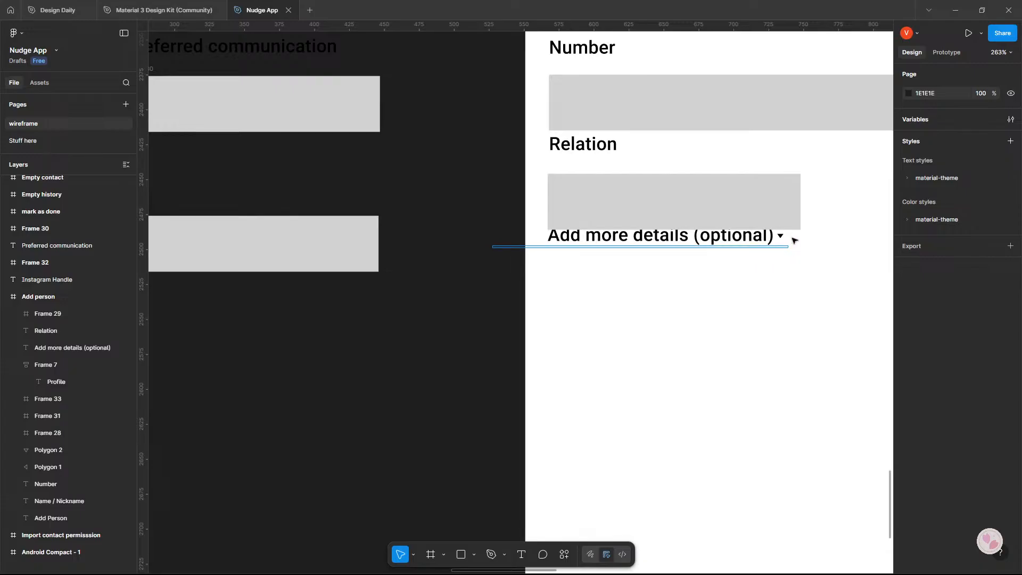
click(743, 245)
drag(744, 244, 741, 276)
click(519, 307)
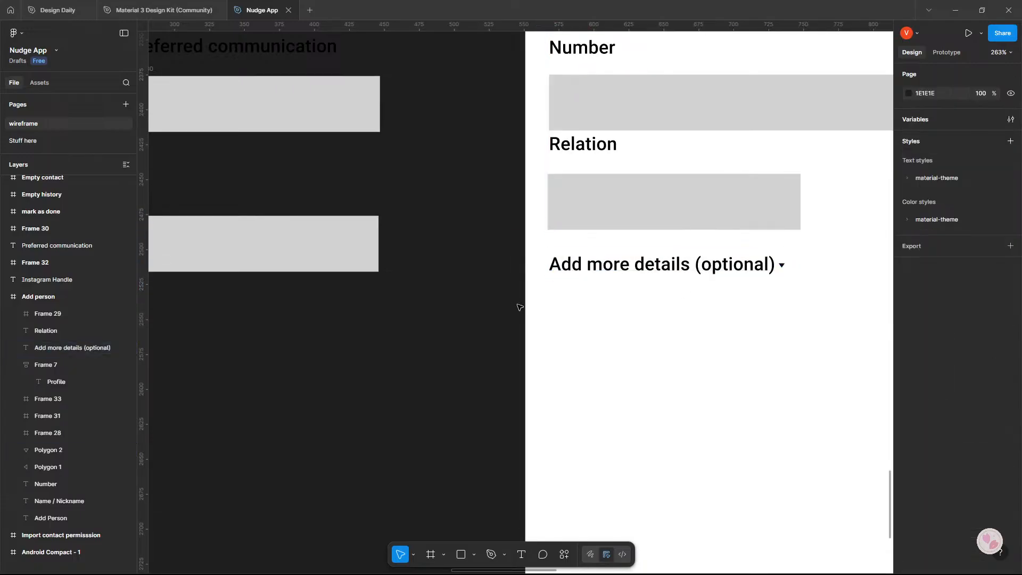
Move the Relation heading down to Y 455 so it sits directly above its field.
scroll(519, 307, up, 3)
scroll(519, 307, left, 3)
click(554, 313)
click(486, 250)
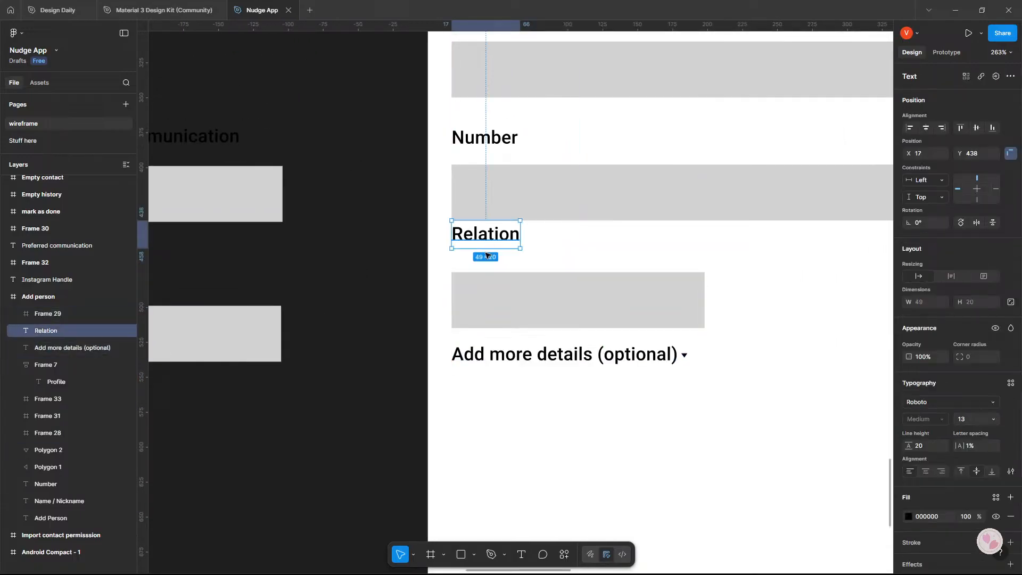
drag(486, 254, 485, 279)
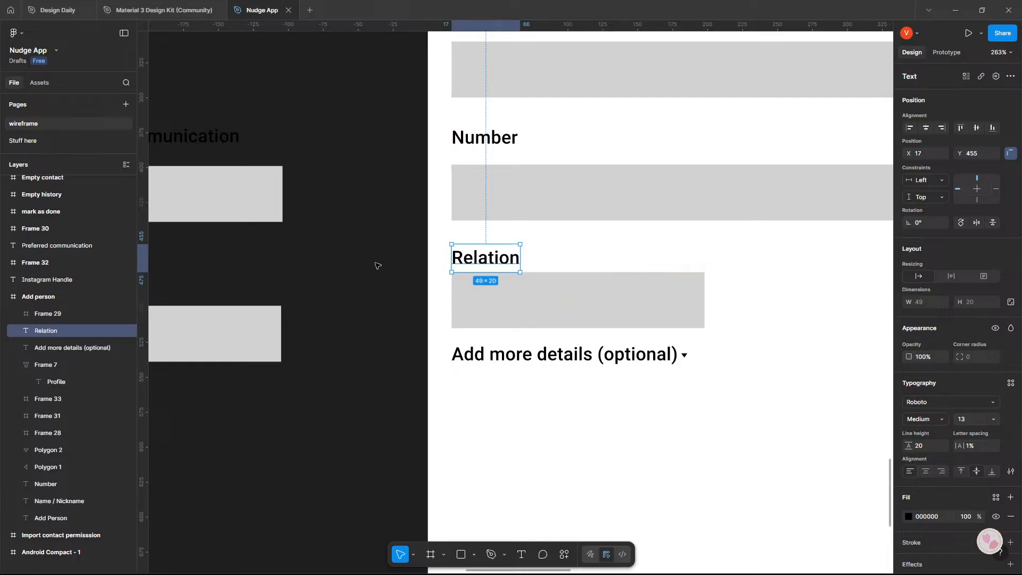
click(378, 266)
Widen the Relation field to match the width of the Number field above it.
scroll(436, 322, right, 4)
click(547, 310)
scroll(547, 310, down, 3)
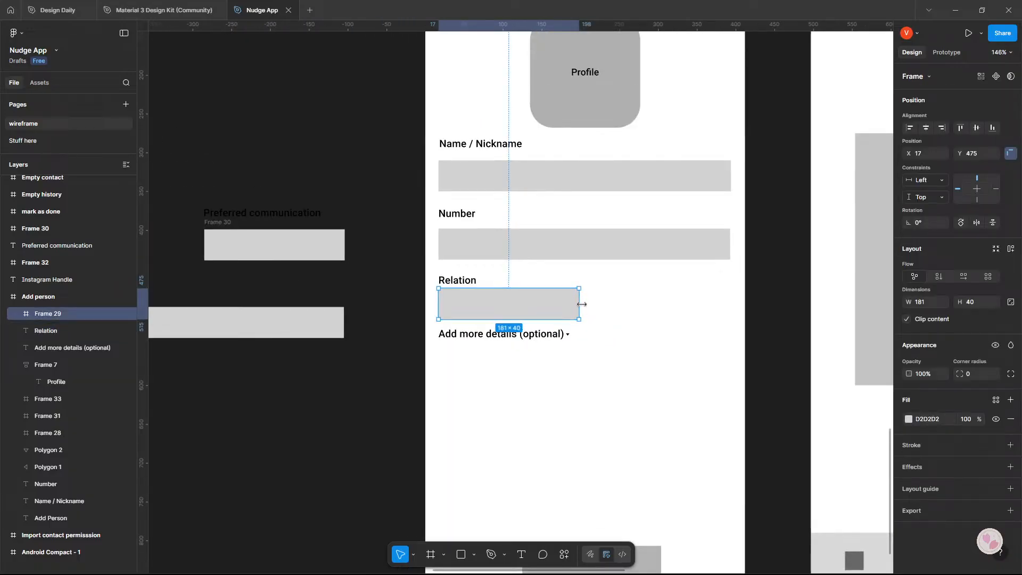
drag(582, 304, 730, 303)
click(584, 339)
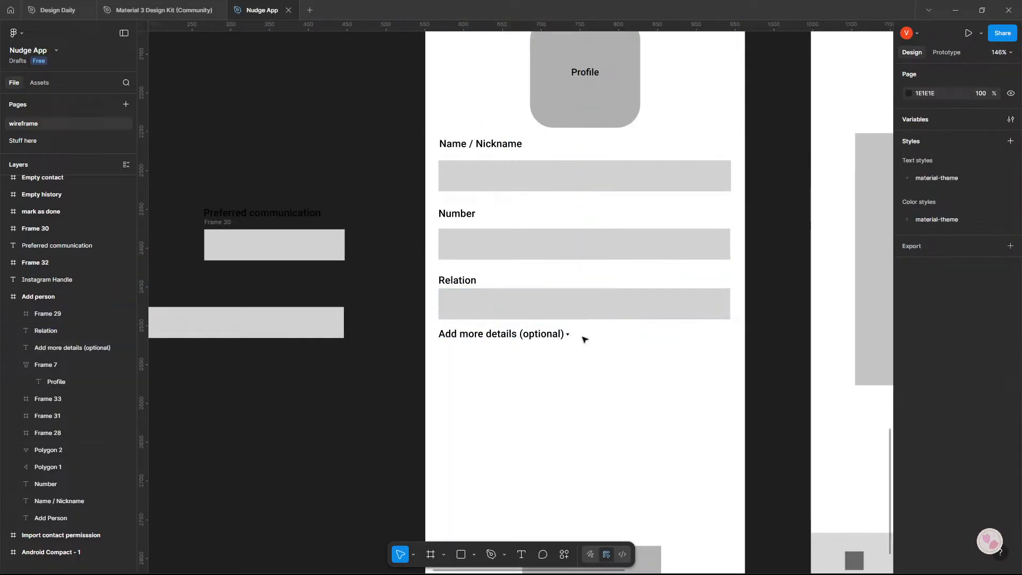
Duplicate the small down arrow into the right end of the Relation field and enlarge the copy proportionally to a width of 12.
drag(570, 335, 718, 305)
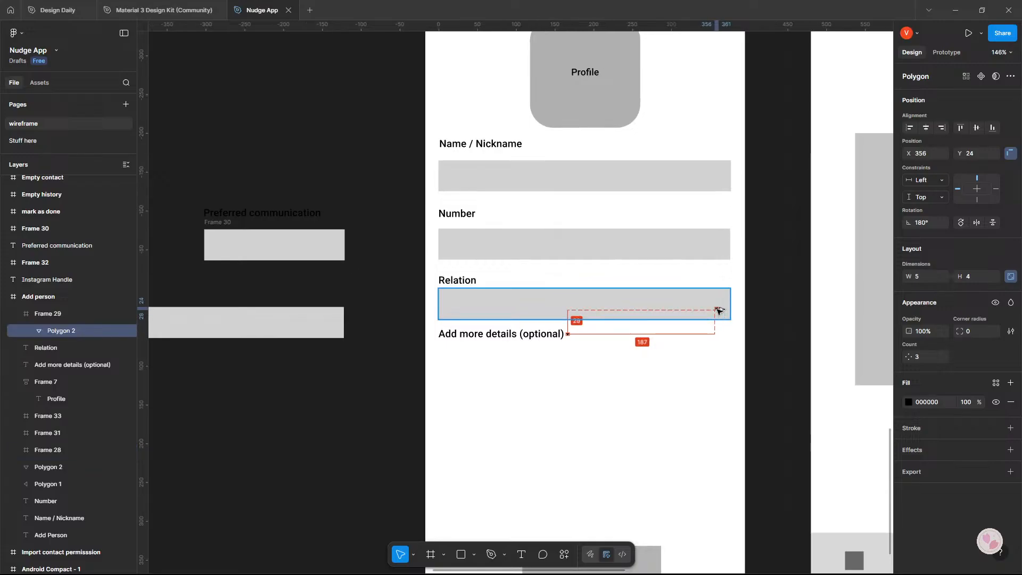
click(758, 324)
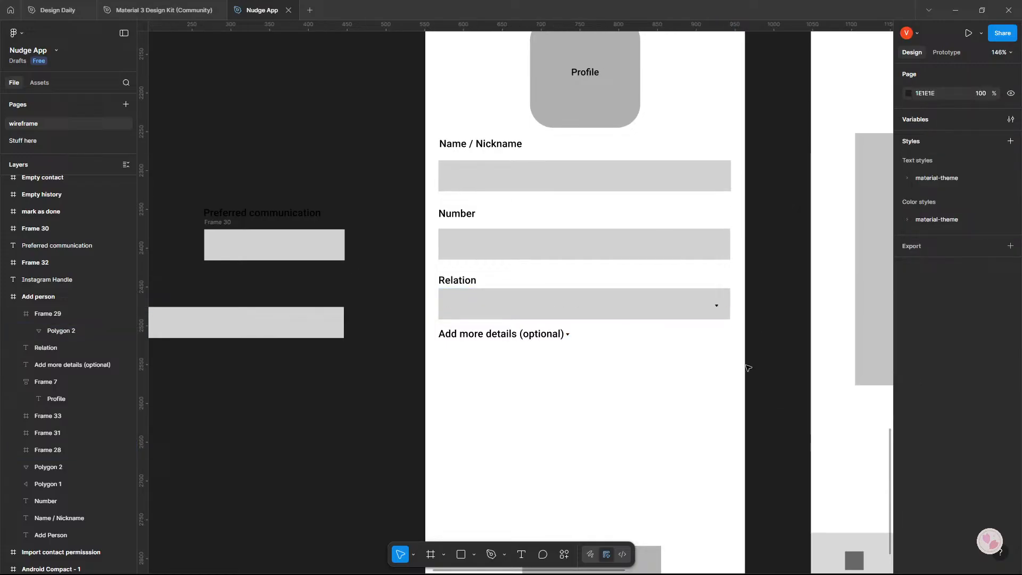
click(716, 305)
click(717, 305)
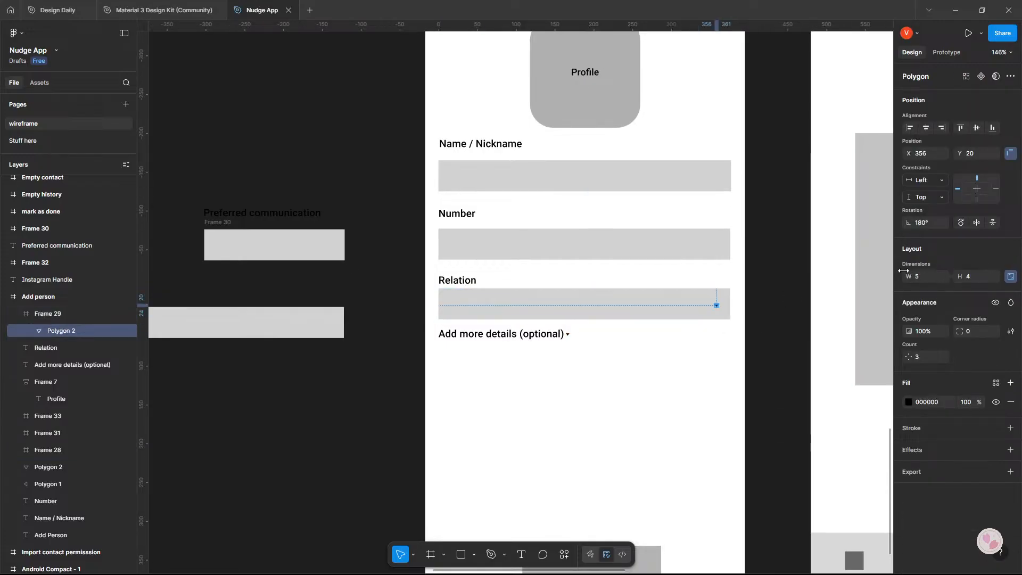
drag(904, 271, 914, 277)
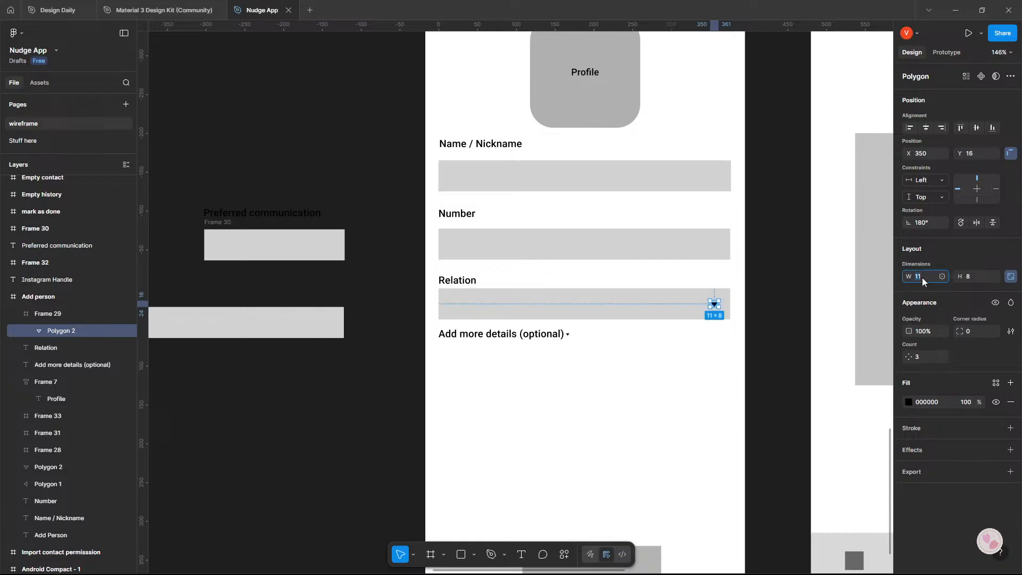
text(12)
key(Return)
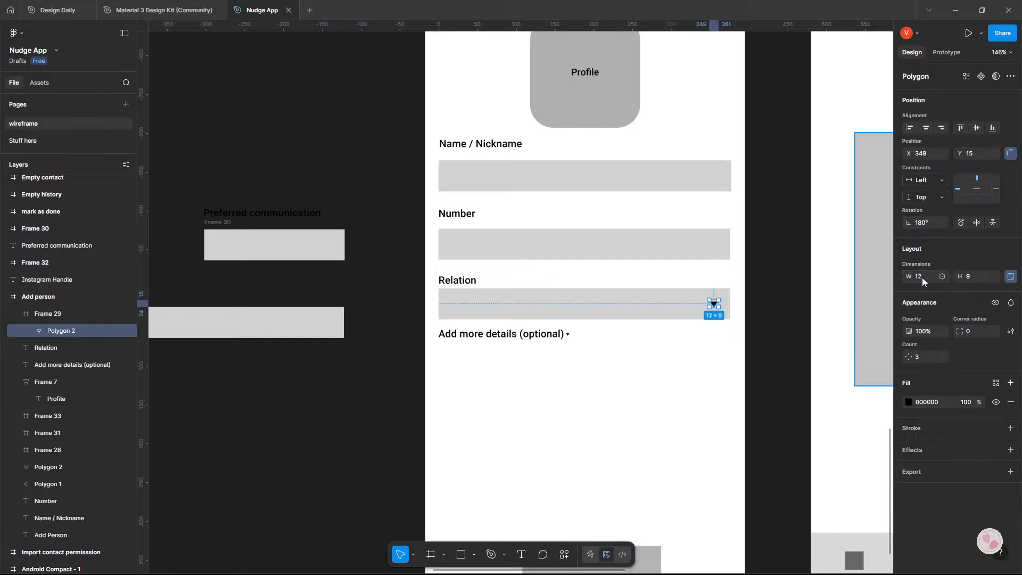
Change the fill of the Relation field's dropdown arrow to grey 656565.
click(909, 402)
drag(791, 342, 756, 399)
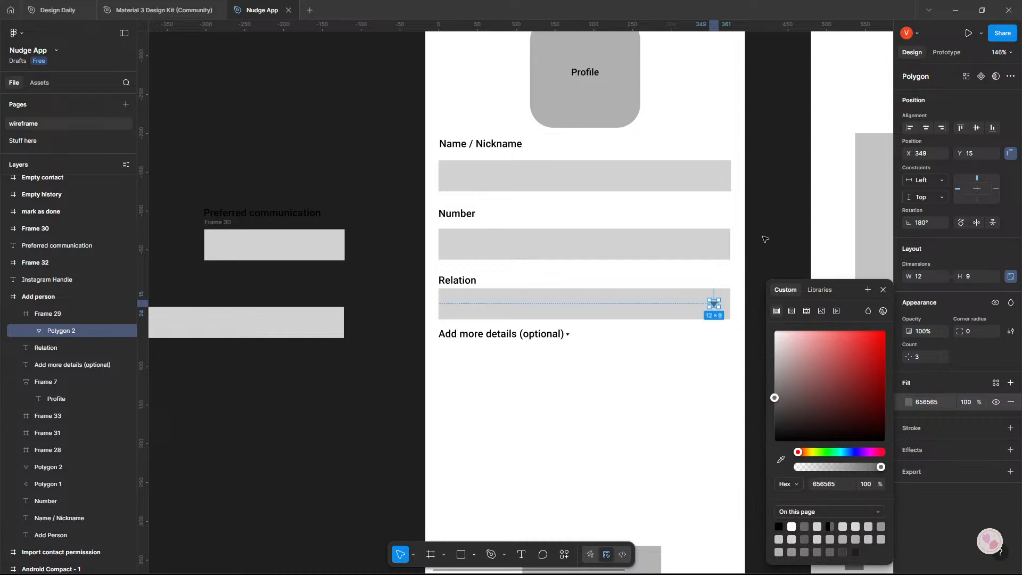
click(766, 239)
Move the Preferred communication and Instagram Handle headings with their fields into the Add Person frame, below the Add more details label.
scroll(764, 266, down, 3)
ctrl+scroll(761, 299, down, 3)
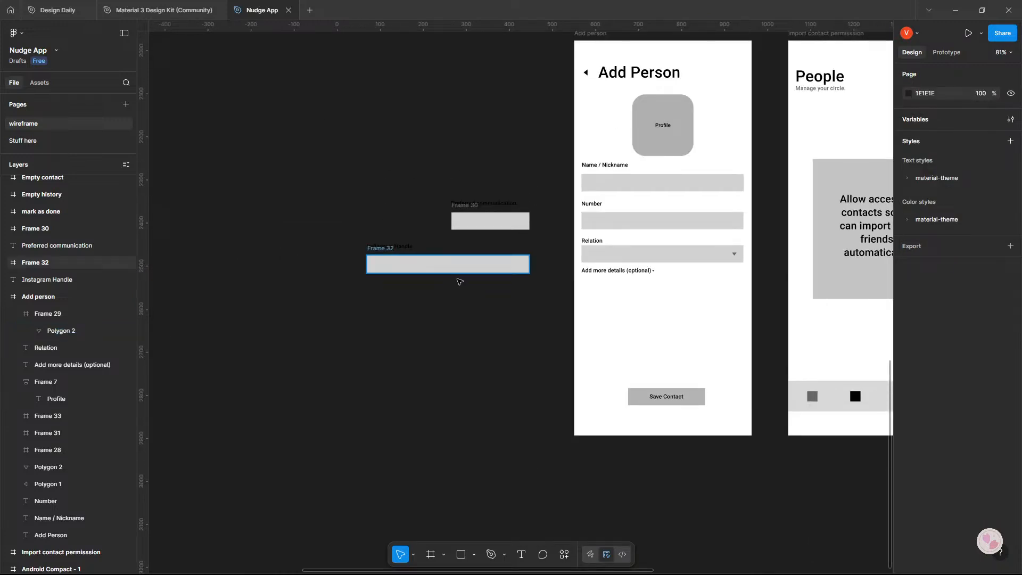
click(603, 272)
click(450, 303)
drag(429, 192, 457, 211)
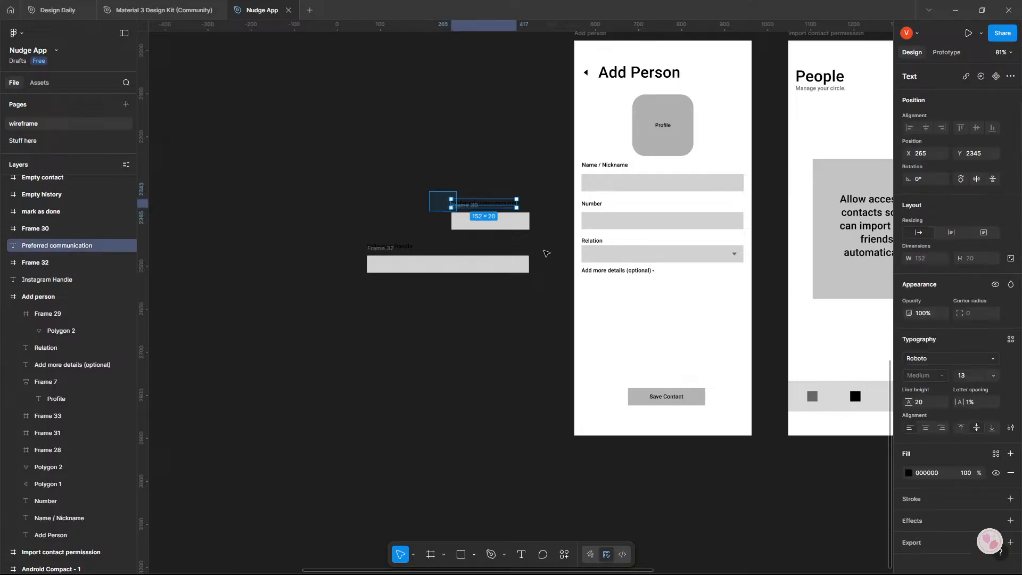
shift+click(508, 225)
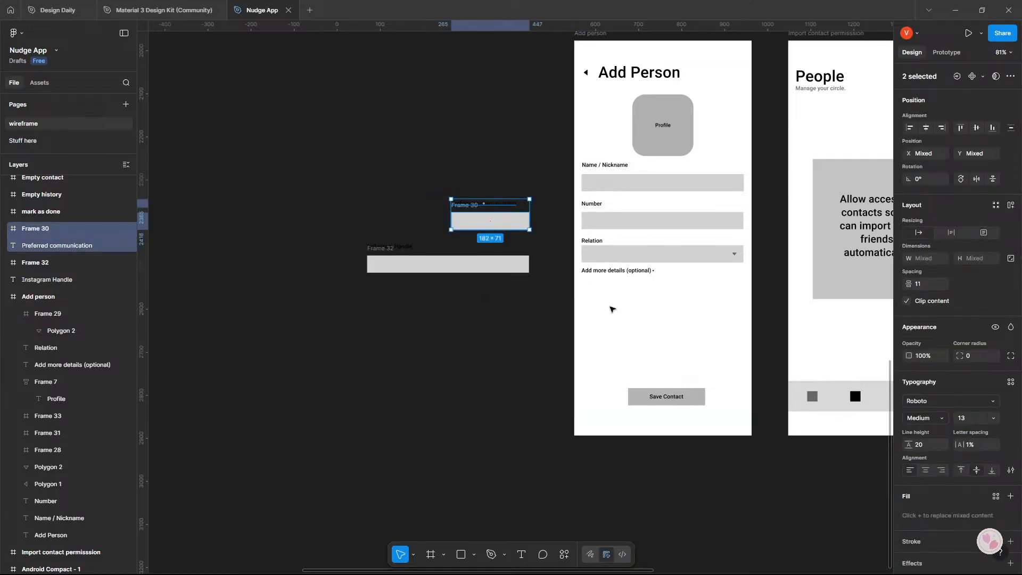
drag(318, 186, 575, 319)
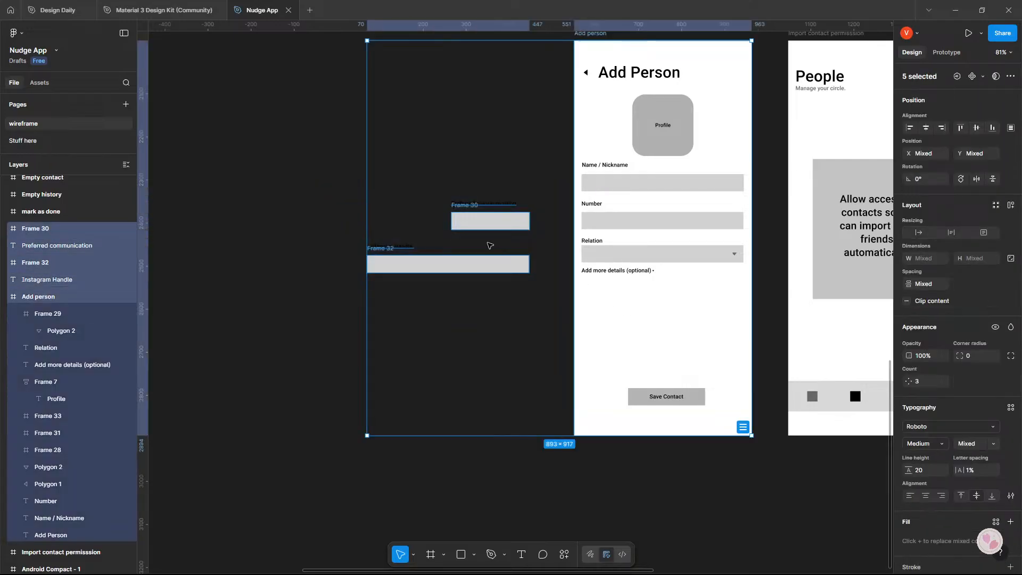
click(378, 213)
drag(345, 177, 556, 304)
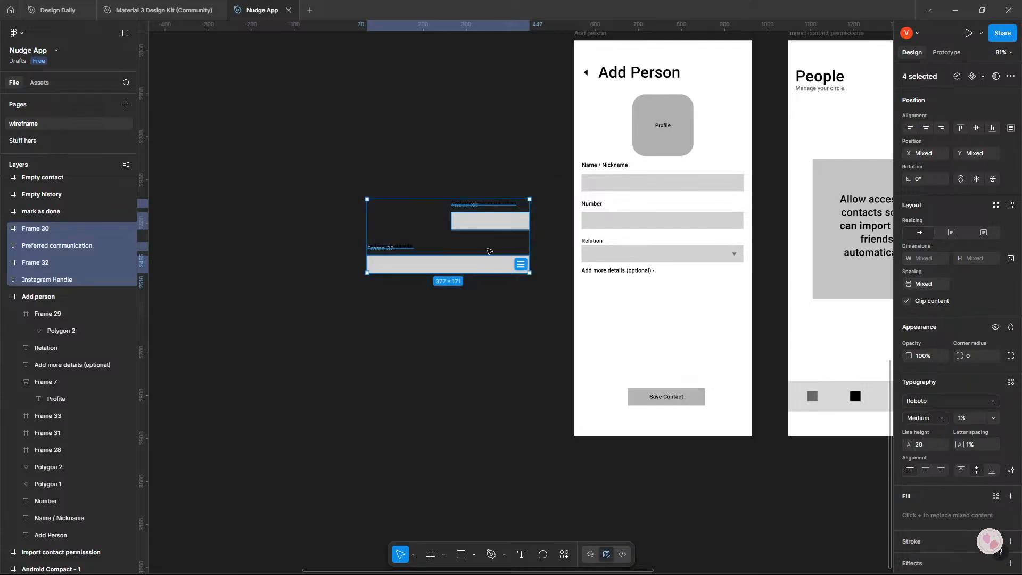
drag(495, 255, 700, 326)
scroll(700, 327, up, 5)
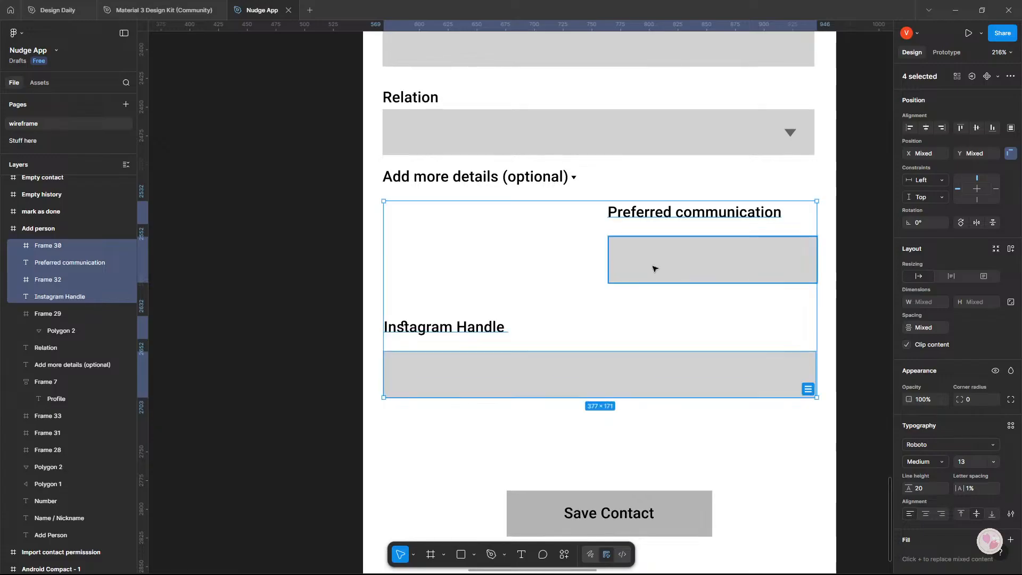
Shift the Preferred communication field and its heading to the frame's left margin at X 16.
click(658, 265)
drag(658, 265, 447, 262)
drag(668, 216, 442, 219)
Switch to Google AI Studio to reread the Add Person critique about the communication channel, and return to Figma.
key(alt+Tab)
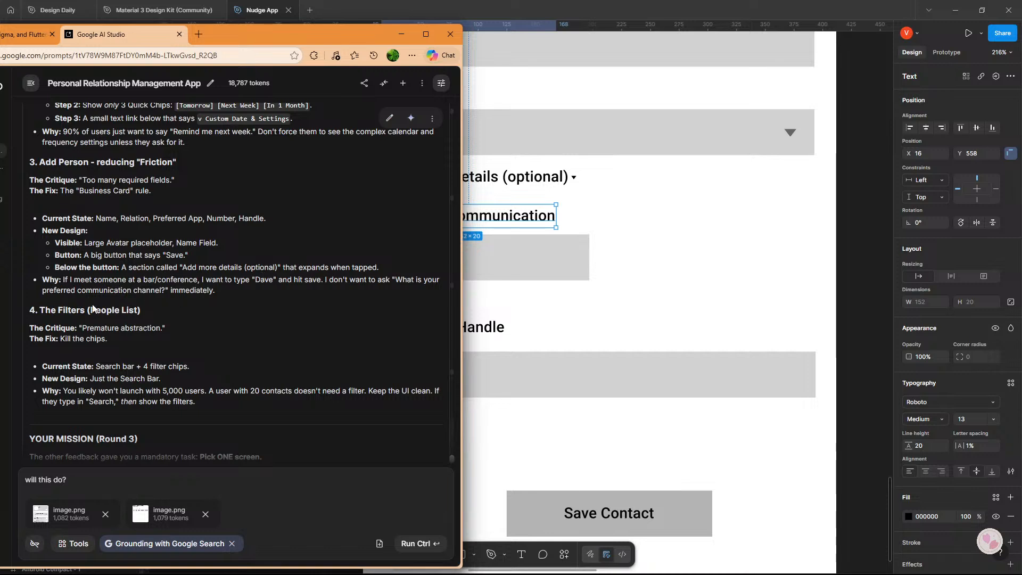
double_click(145, 293)
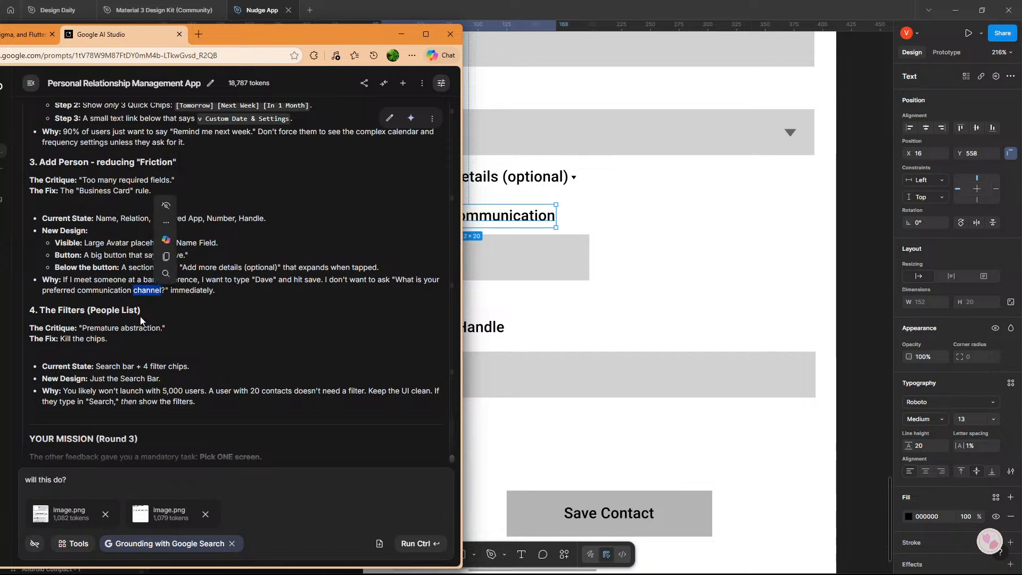
click(140, 317)
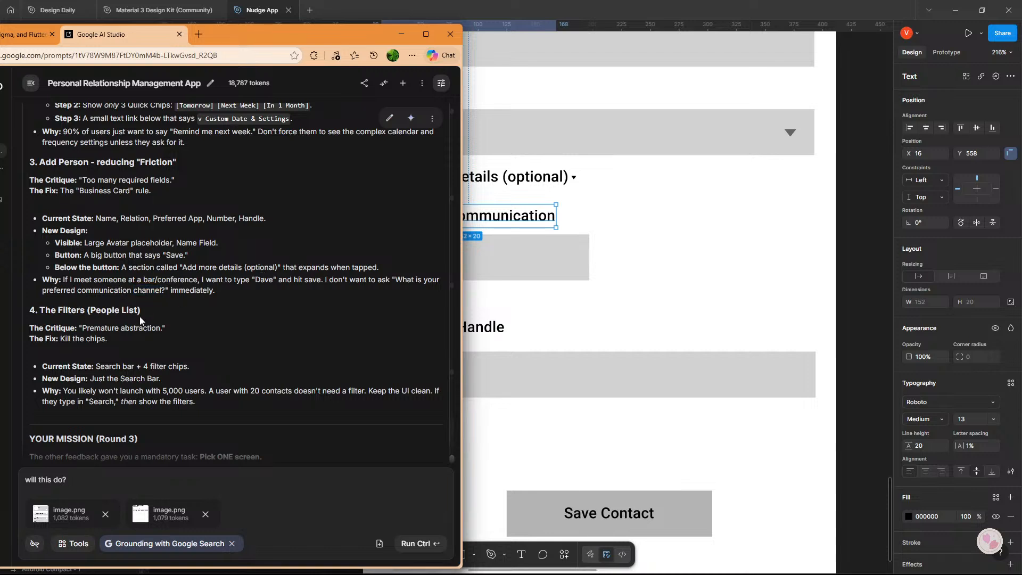
click(577, 297)
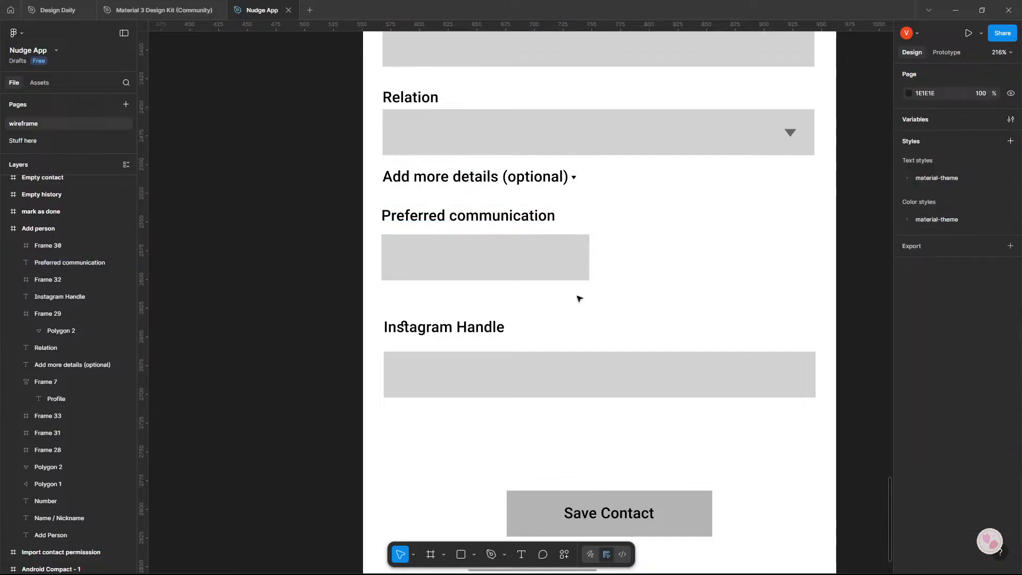
Widen the Preferred communication field to 377 so it spans the same width as the Relation field.
click(555, 268)
drag(590, 262, 813, 261)
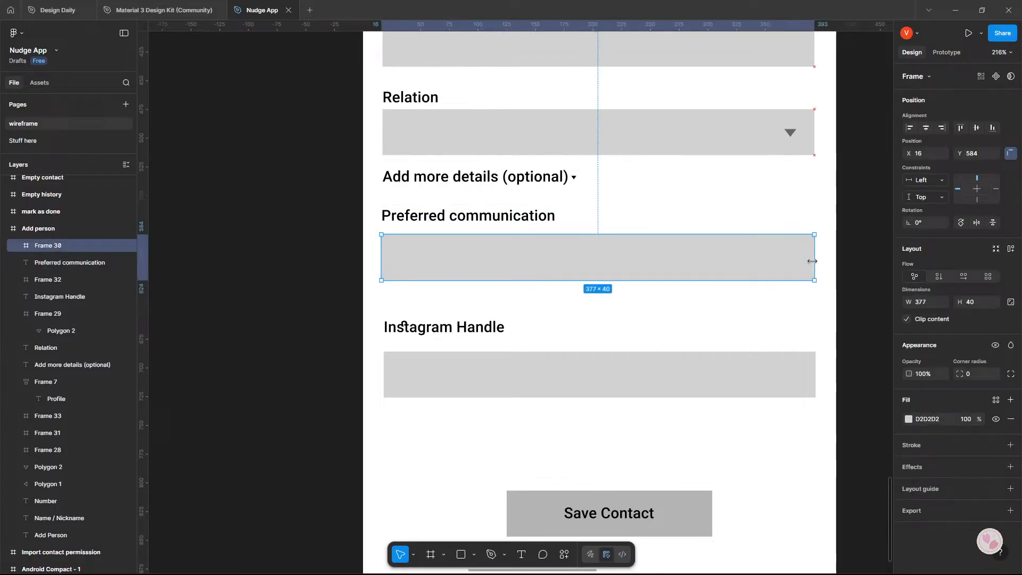
click(874, 264)
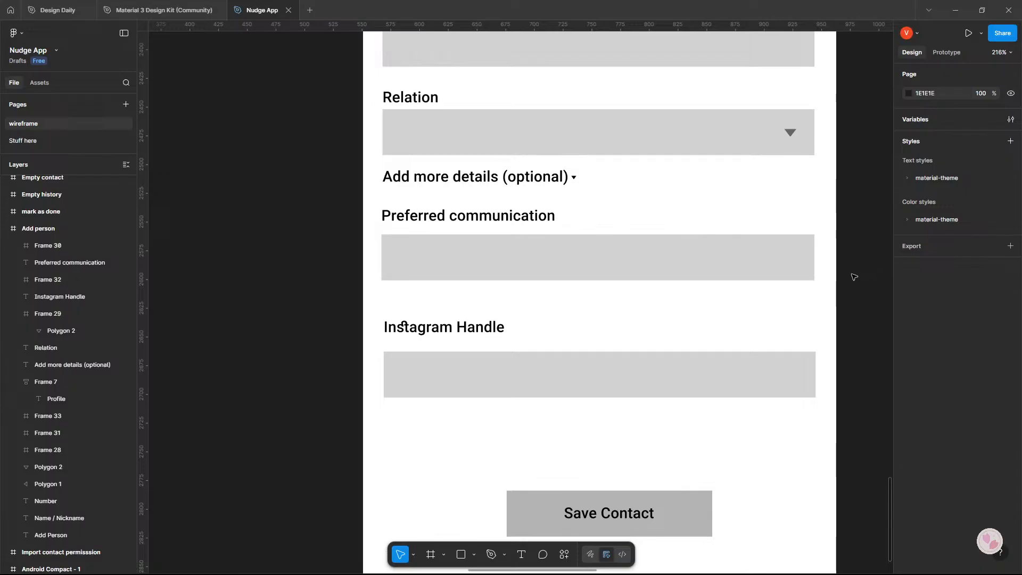
Change the text of the Preferred communication heading to "Contact using?".
double_click(517, 220)
text(Con)
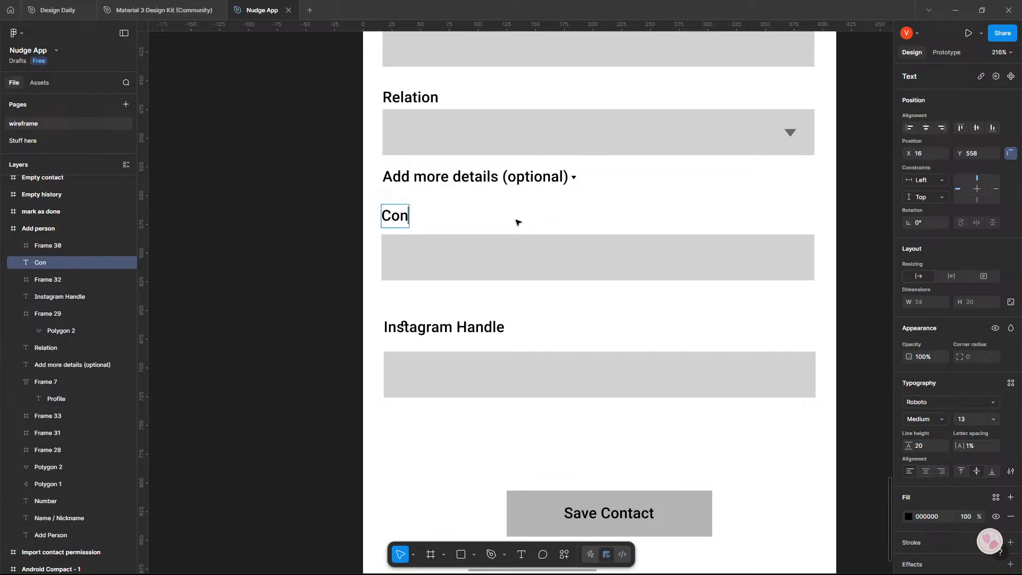
text(tact using)
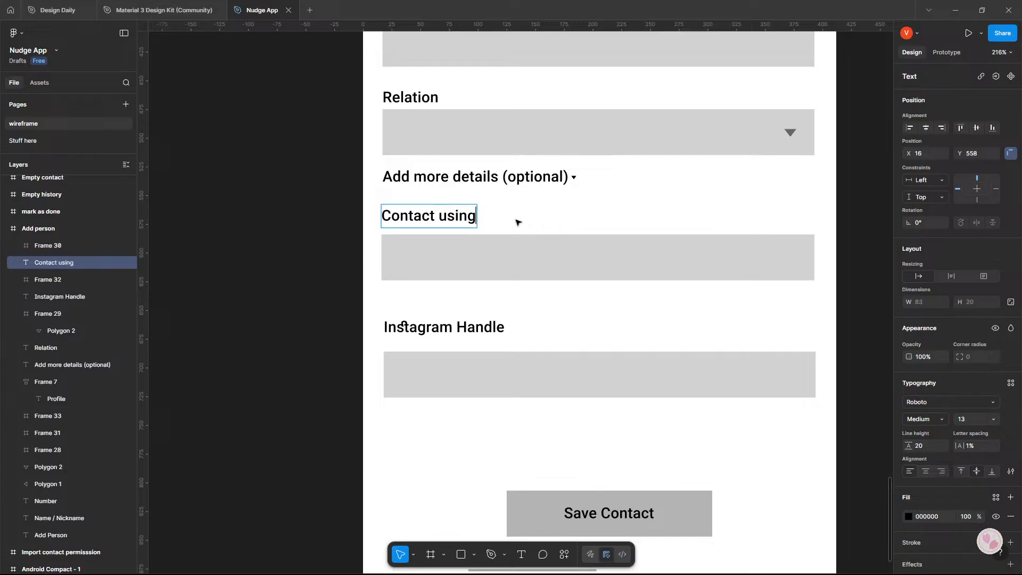
text(?)
key(Escape)
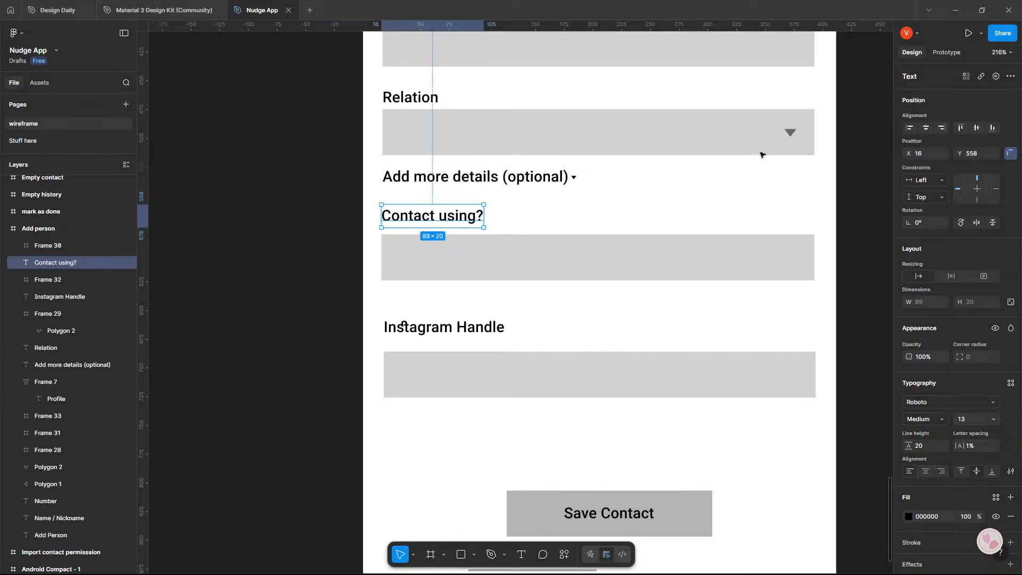
Copy the dropdown arrow from the Relation field into the far end of the Contact using? field.
click(790, 133)
drag(791, 135, 795, 260)
click(823, 260)
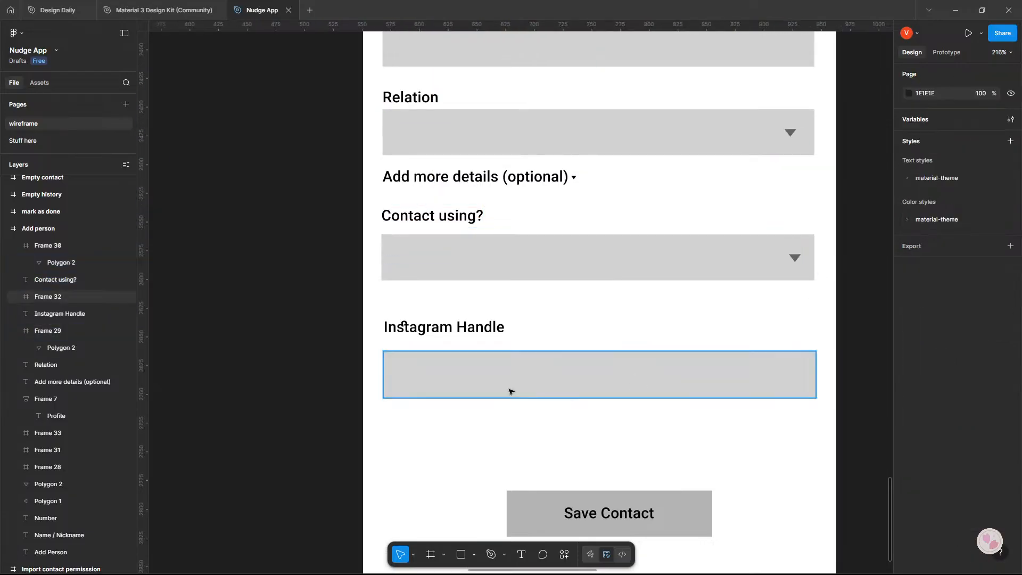
Move the Instagram Handle heading and field up beneath the Contact using? field, placing the field at X 17, Y 656.
drag(324, 306, 798, 396)
drag(685, 385, 683, 359)
click(820, 387)
drag(574, 349, 575, 344)
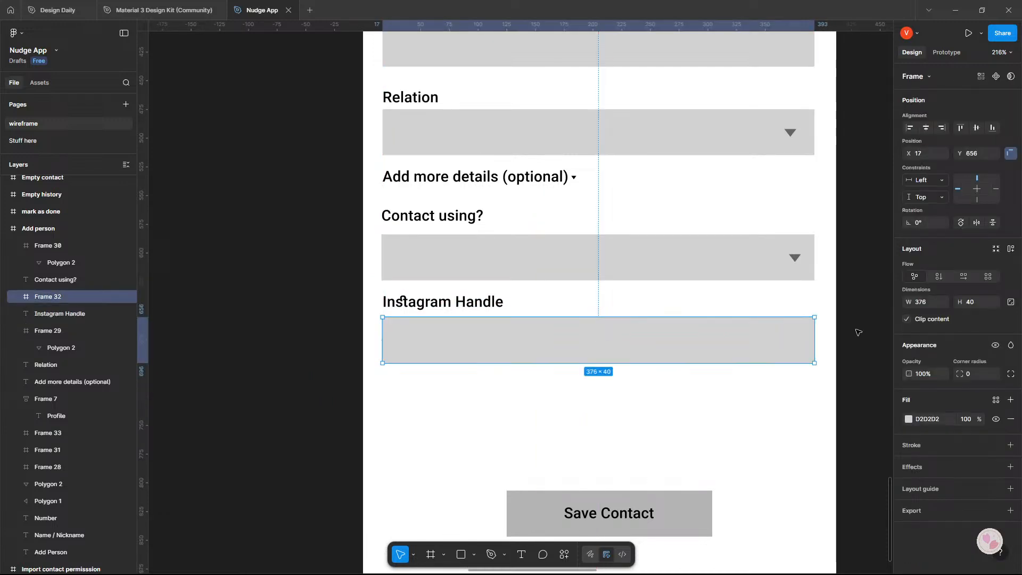
click(861, 330)
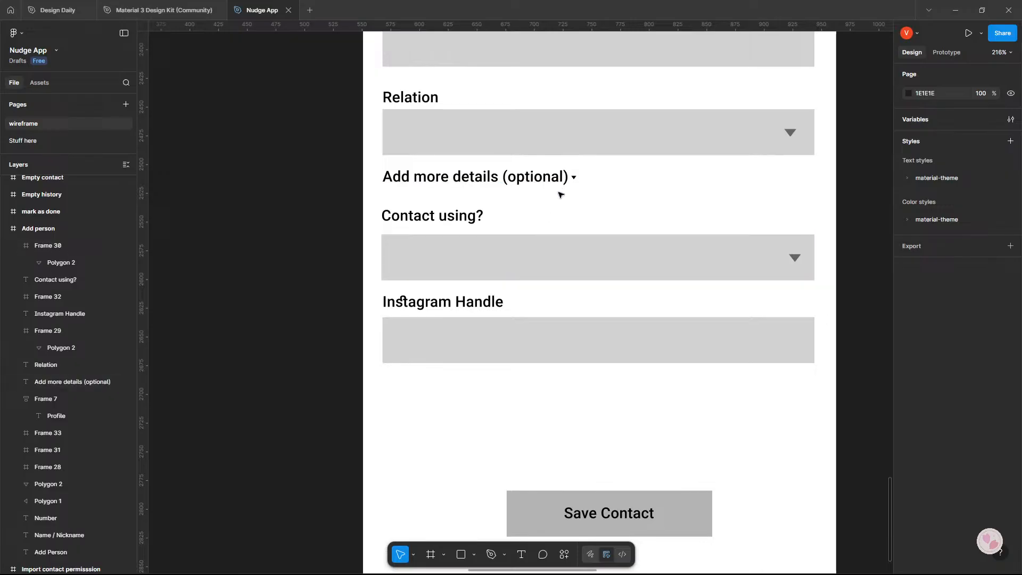
Duplicate the Instagram Handle heading and field directly below the originals, with the copied heading at X 17, Y 702.
click(444, 306)
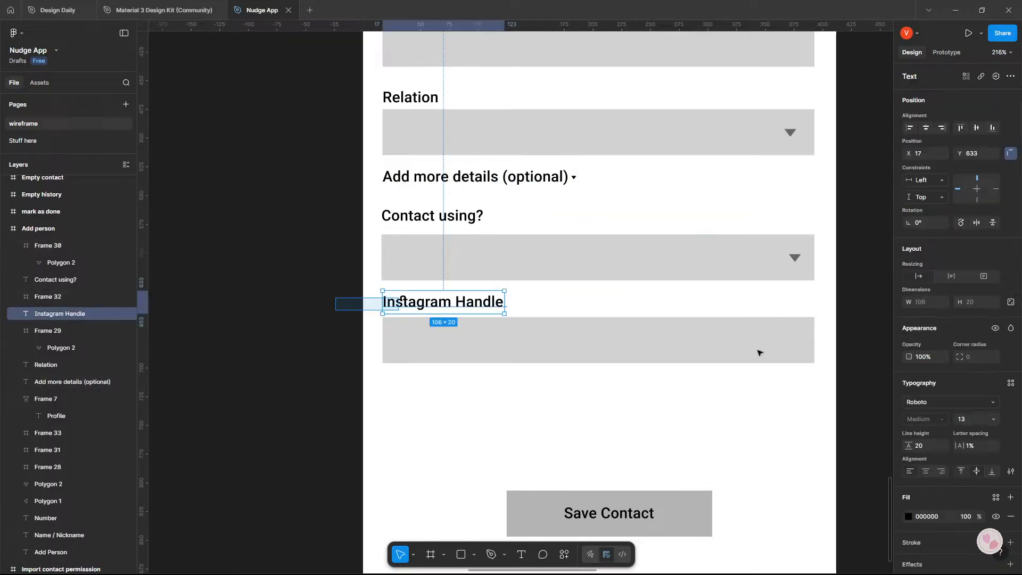
shift+click(617, 340)
drag(618, 340, 613, 418)
Change the text of the duplicated Instagram Handle heading to "WhatsApp number".
click(448, 383)
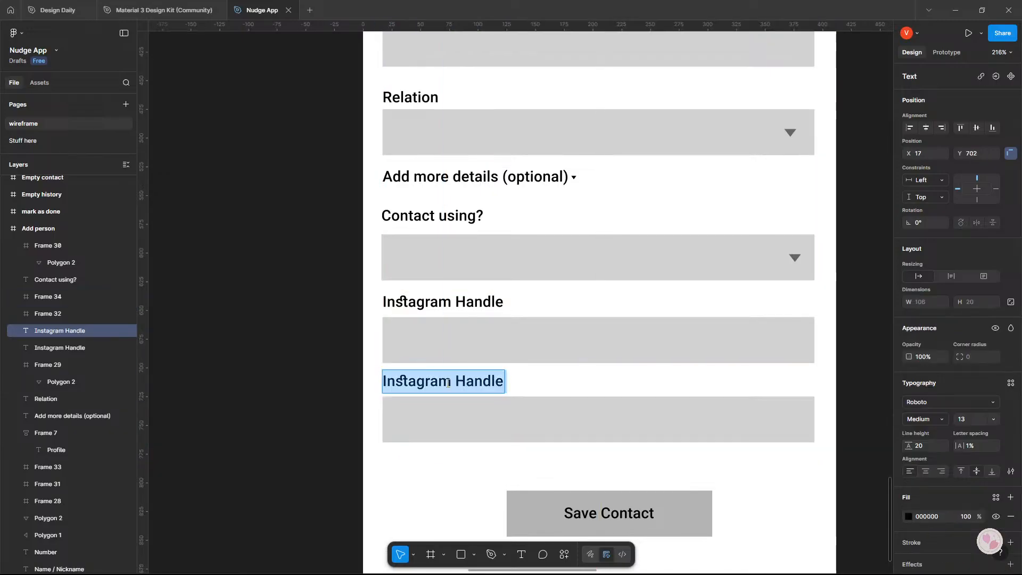
text(Whatsa)
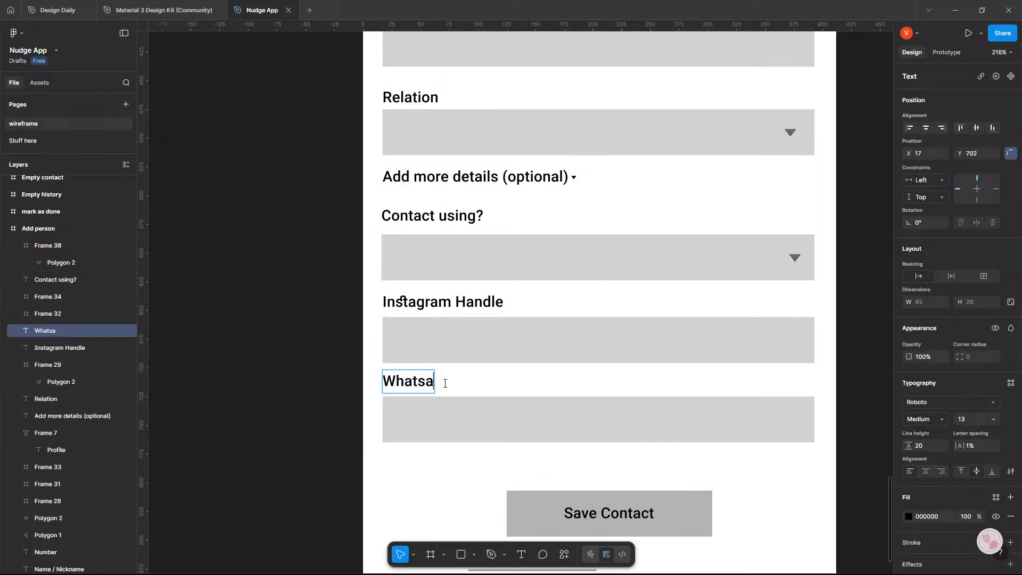
text(pp num)
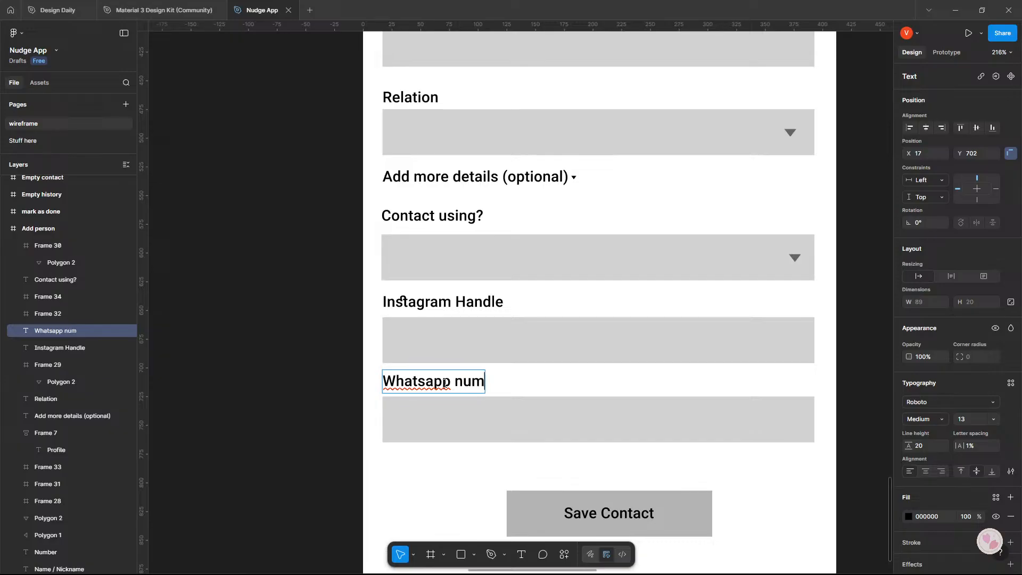
text(ber)
key(Delete)
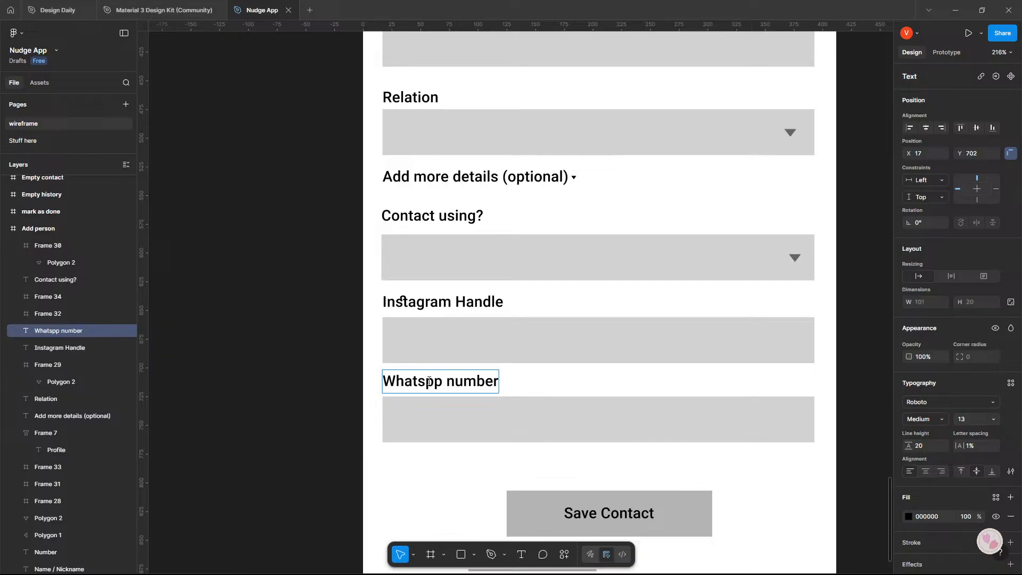
text(A)
key(Escape)
scroll(280, 347, down, 3)
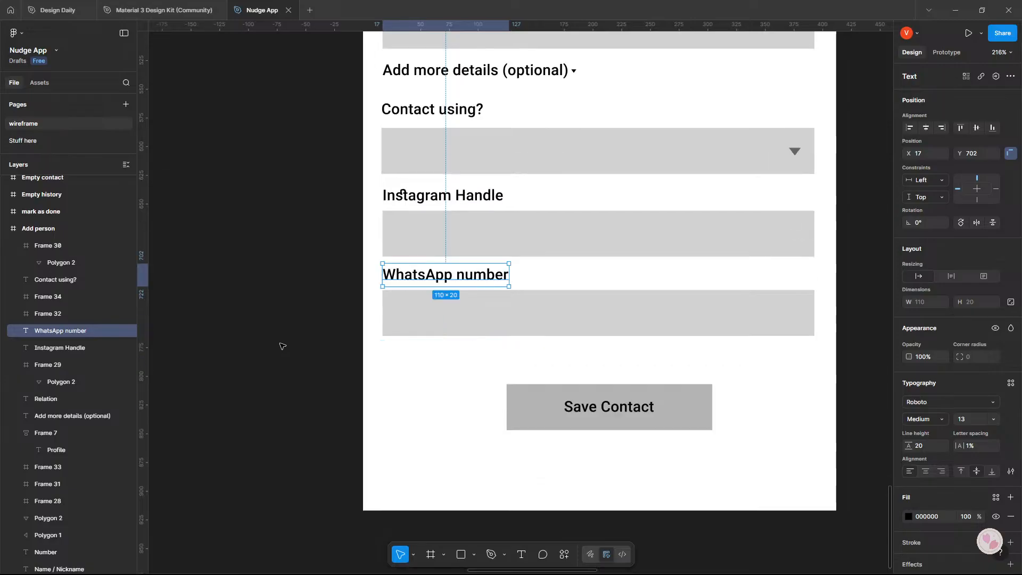
key(Escape)
Capture a screenshot of the whole Add person frame and attach it to the "will this do?" prompt in Google AI Studio.
scroll(316, 349, down, 5)
scroll(316, 349, up, 2)
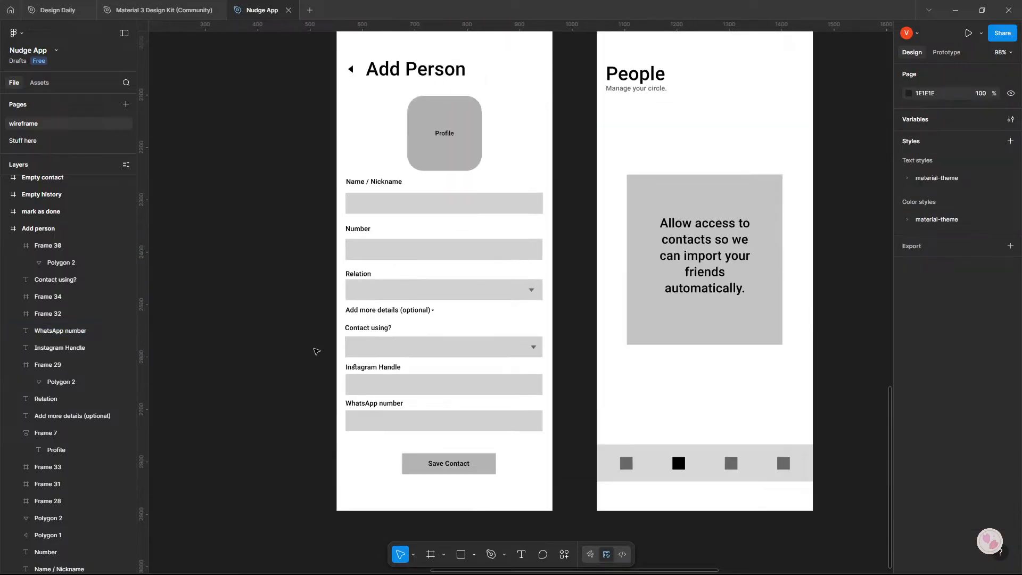
scroll(317, 351, down, 1)
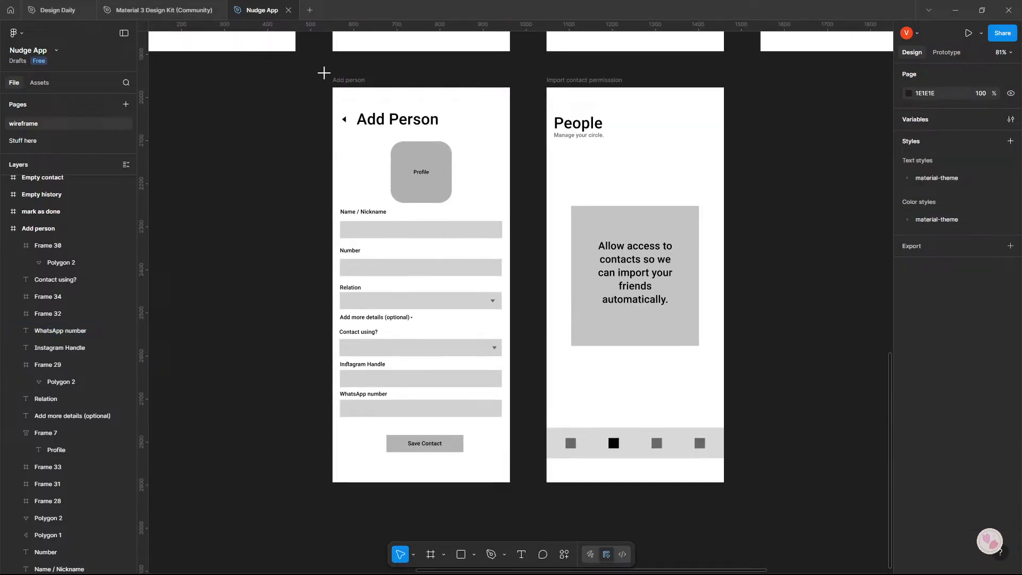
drag(324, 72, 521, 488)
key(alt+Tab)
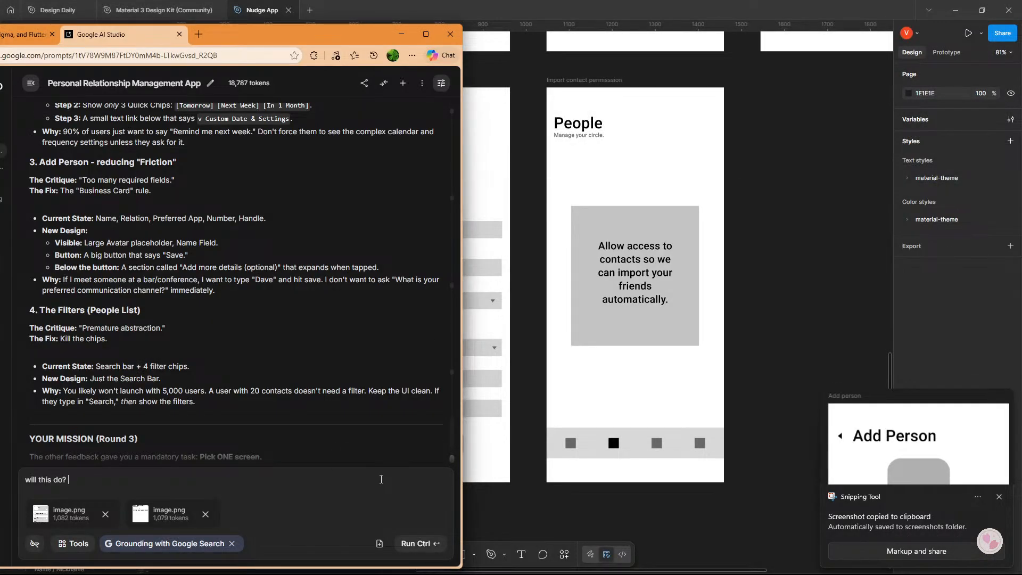
key(ctrl+v)
Read the Google AI Studio critique on the People list filters and the Round 3 mission, and return to the contacts frame in Figma.
drag(577, 377, 799, 339)
key(alt+Tab)
scroll(277, 370, down, 2)
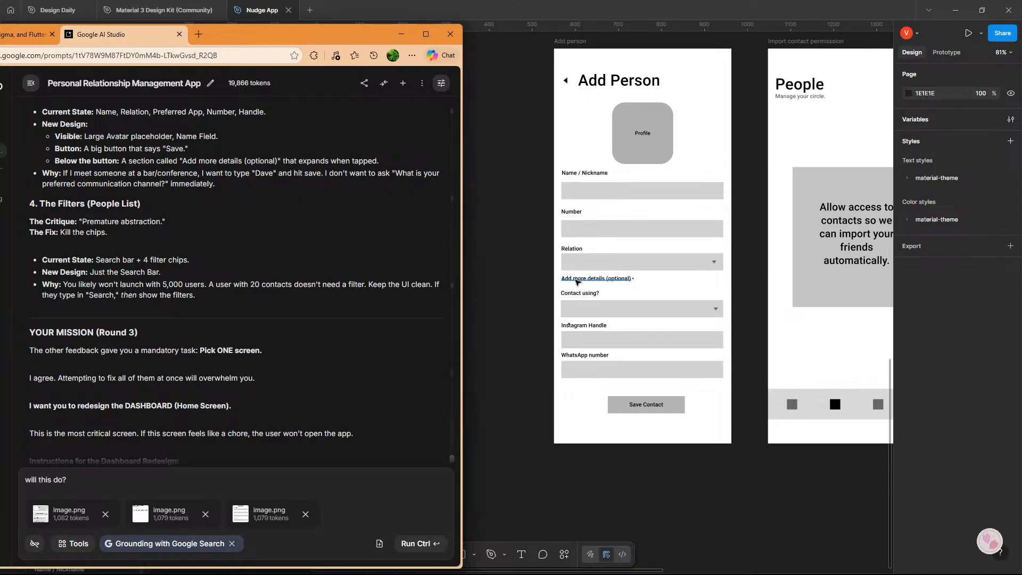
scroll(597, 278, up, 10)
drag(684, 212, 473, 425)
scroll(473, 425, up, 5)
scroll(473, 424, right, 4)
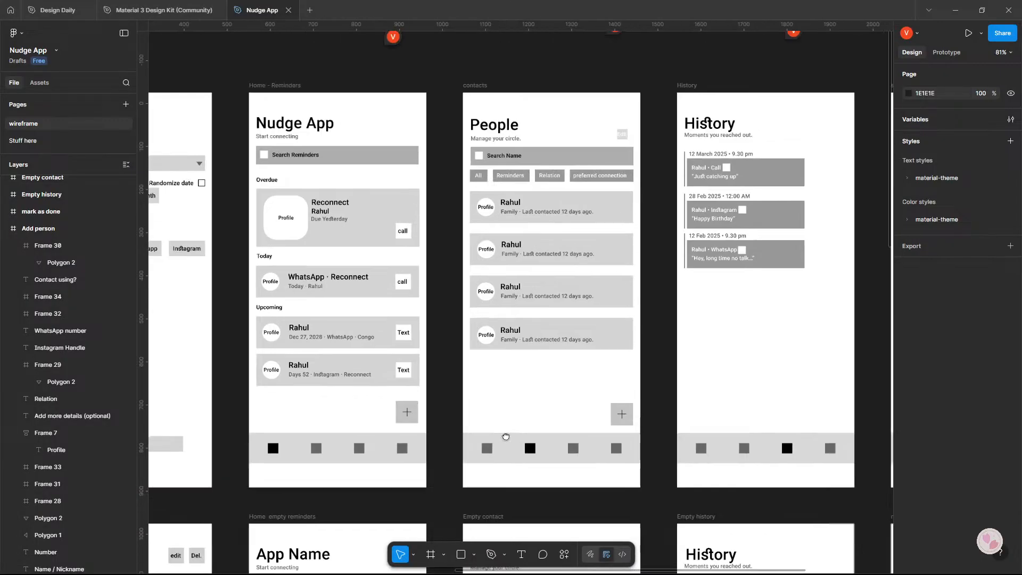
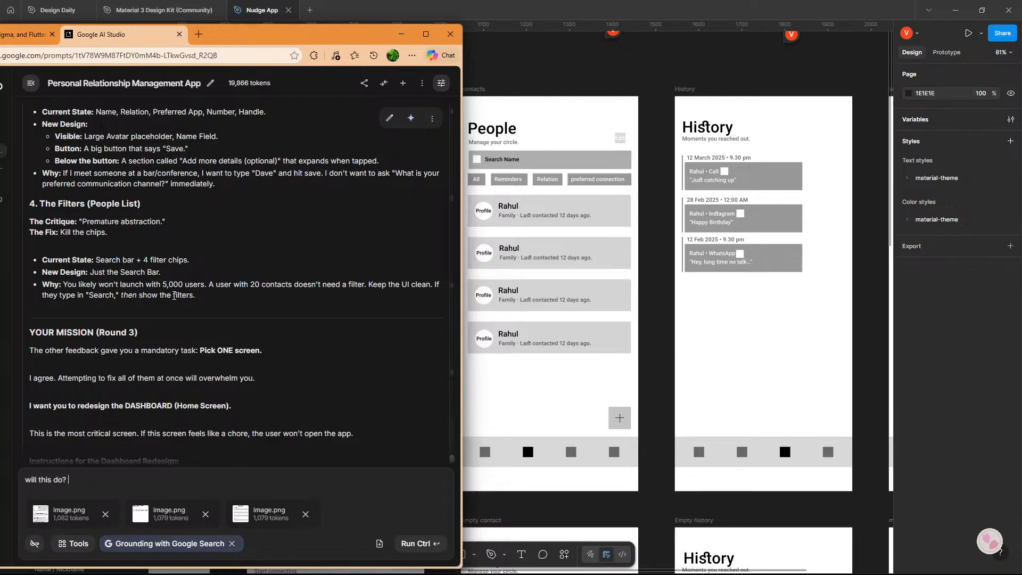
Read the Round 3 dashboard redesign instructions, compare them with the Home - Reminders frame in Figma, and return to the Google AI Studio prompt.
scroll(174, 296, down, 4)
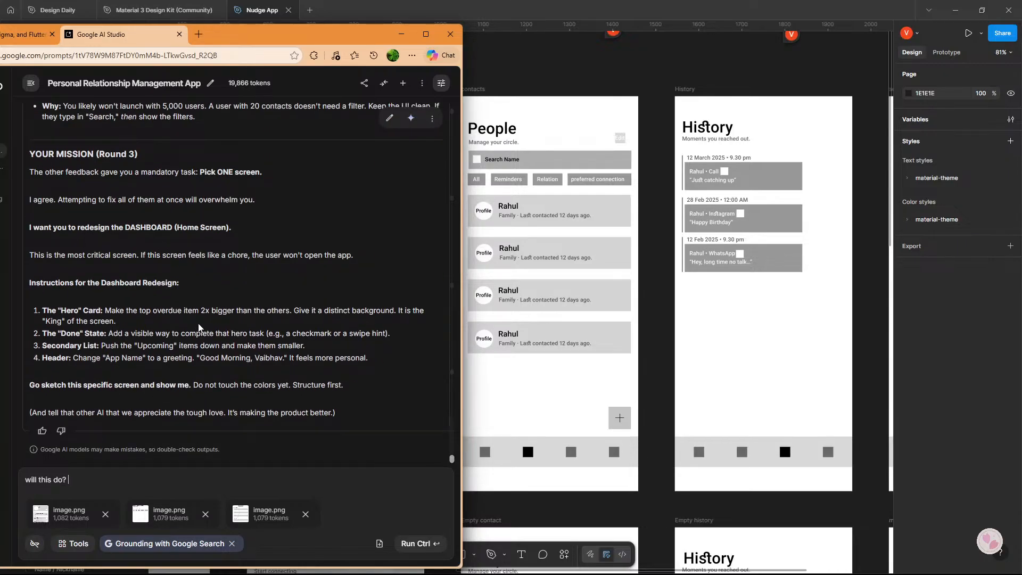
drag(575, 310, 778, 317)
drag(621, 325, 746, 327)
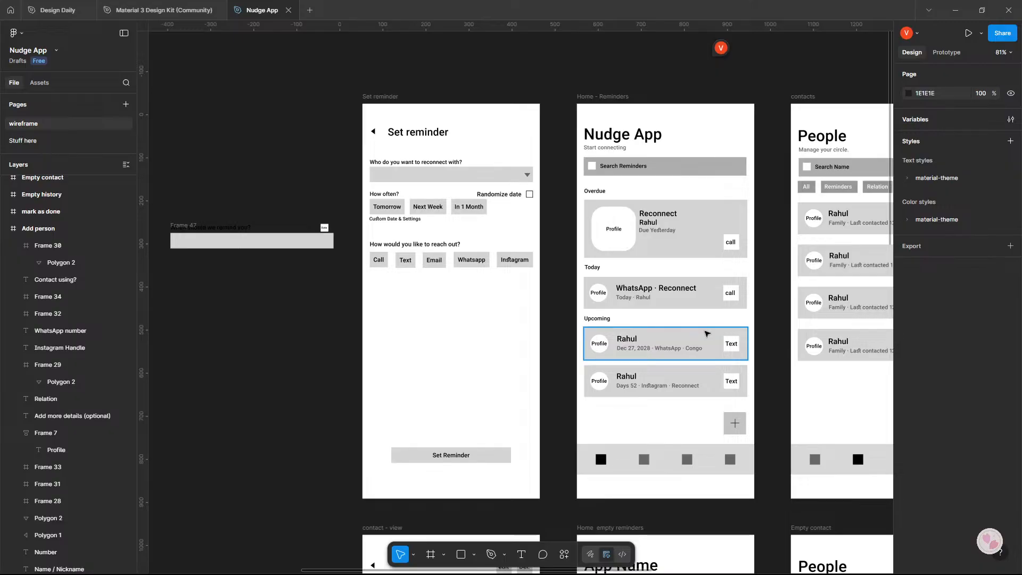
key(alt+Tab)
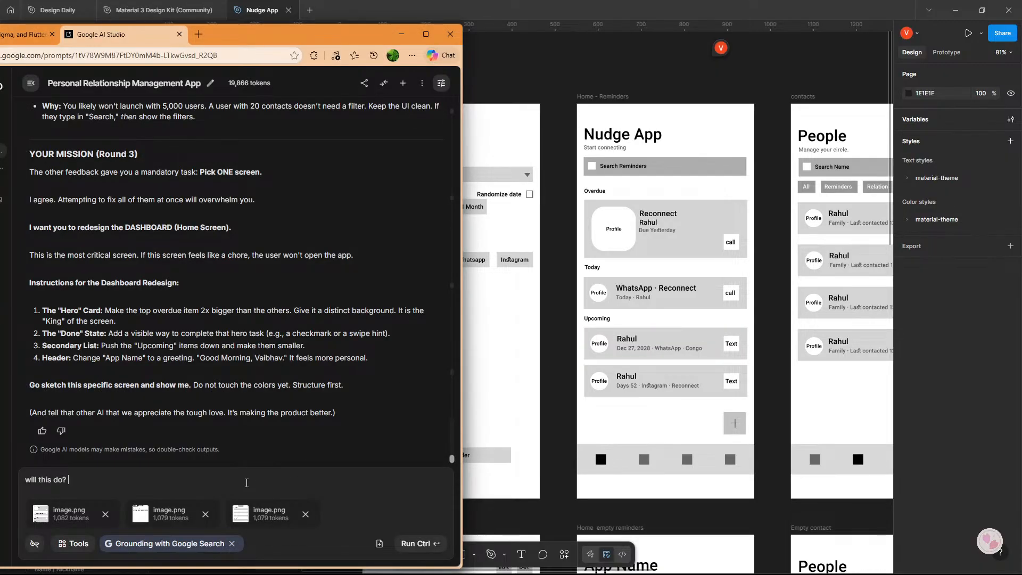
Add a new line to the prompt reading "1. i think the overdue is missing information but is the size good now?".
key(Return)
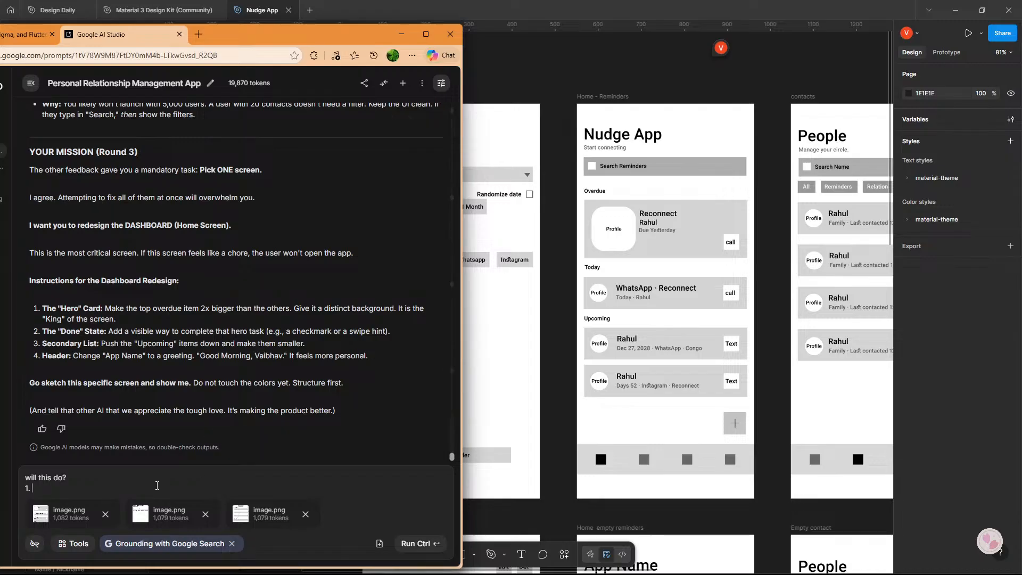
text(1. i think the overdue is misi)
key(BackSpace)
text(sing im)
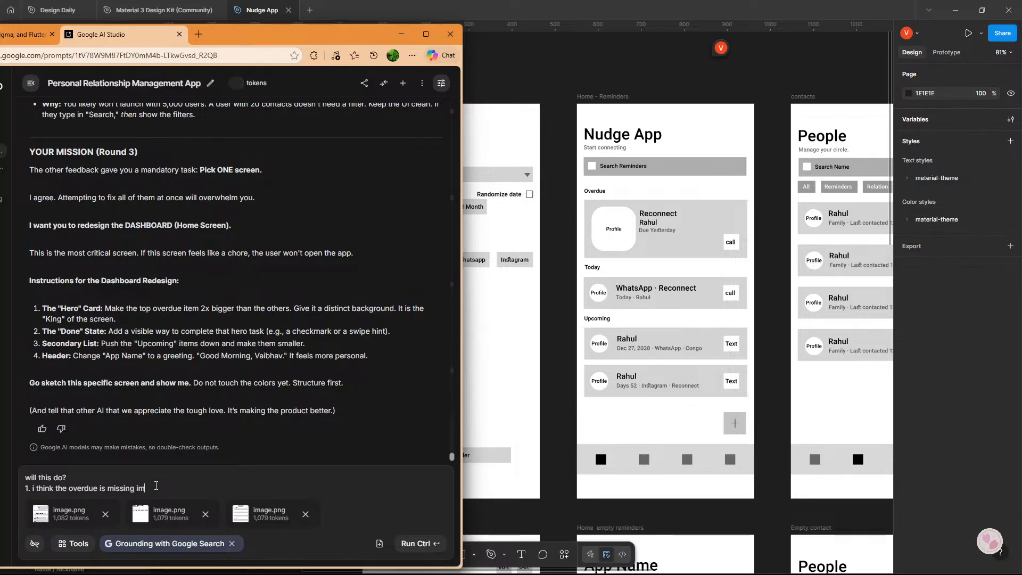
key(BackSpace)
text(nformation bu)
text(t is the size goo)
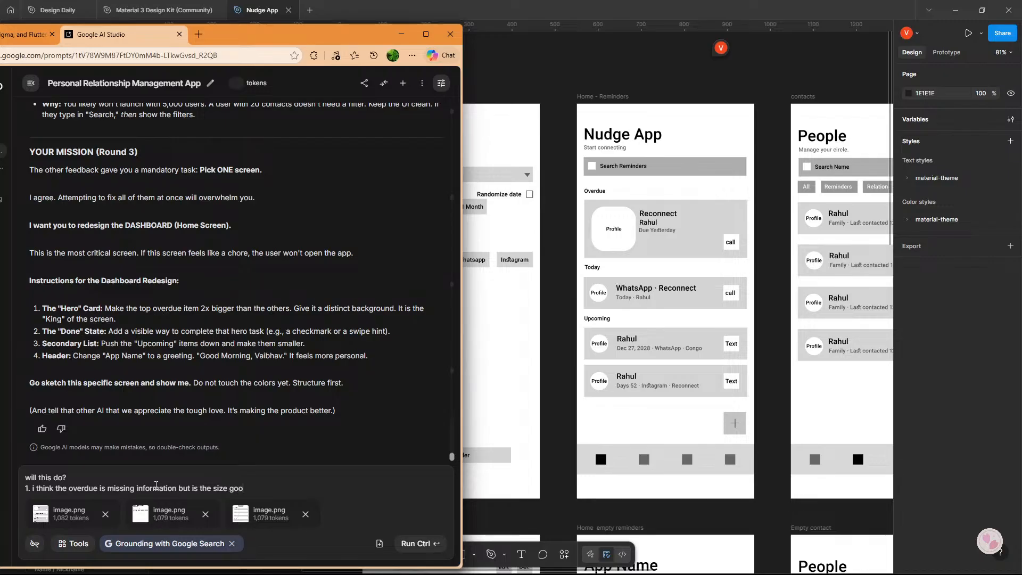
text(d now?)
Check the Set reminder frame in Figma and add a second point to the Google AI Studio prompt: "2. how is it now?".
key(Return)
text(2.)
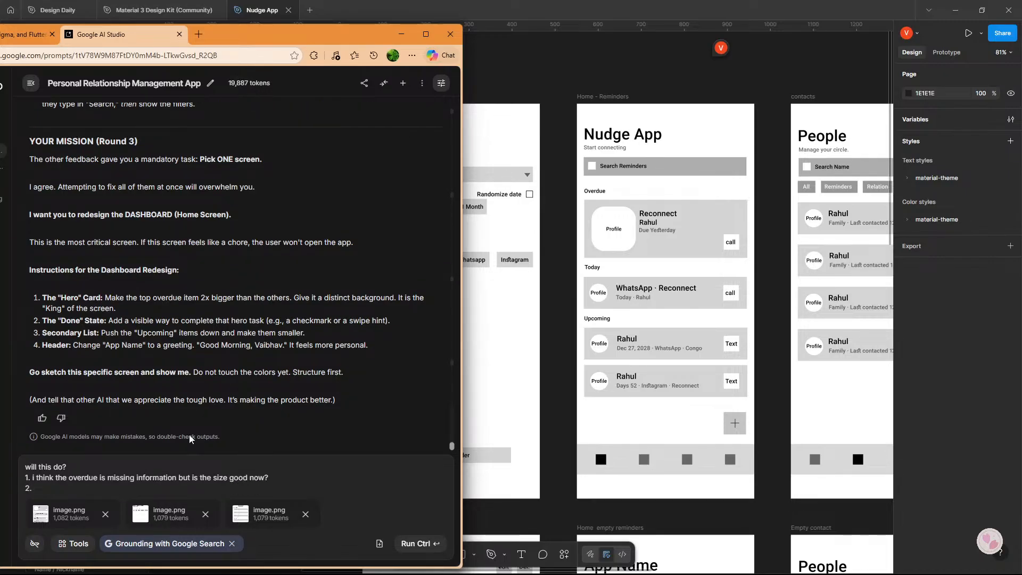
drag(539, 373, 786, 360)
drag(699, 400, 637, 369)
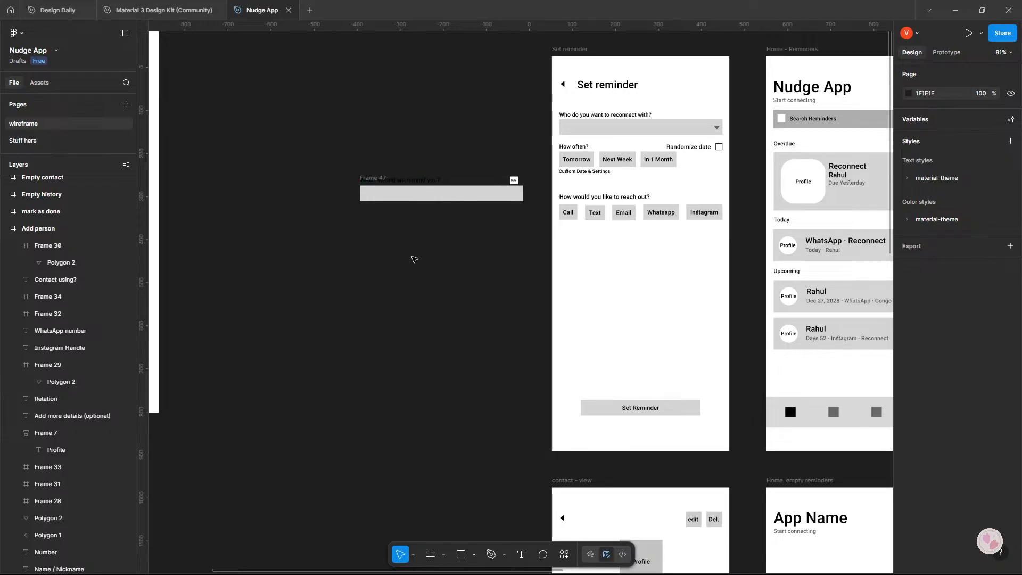
key(alt+Tab)
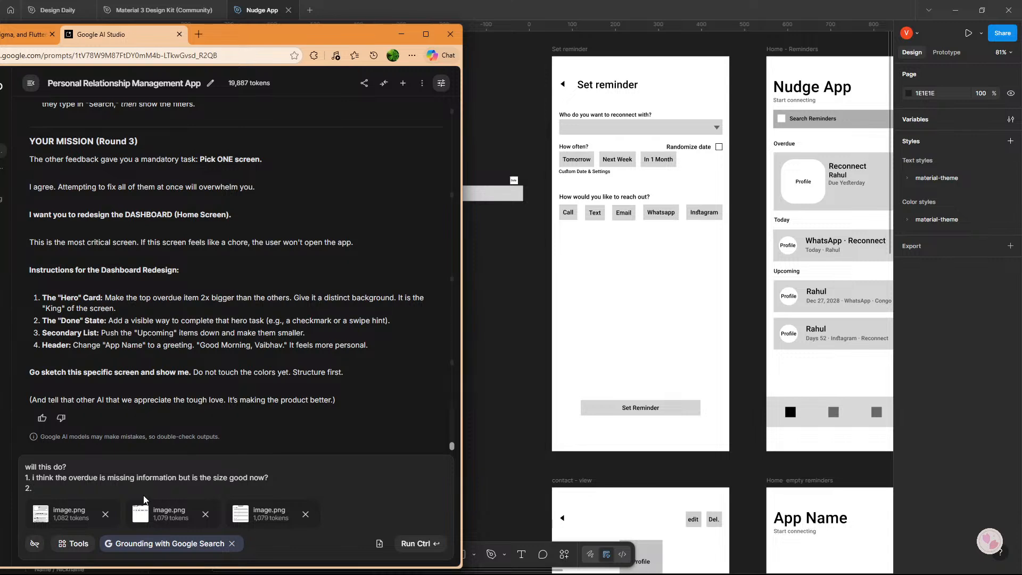
text(how is it now?>)
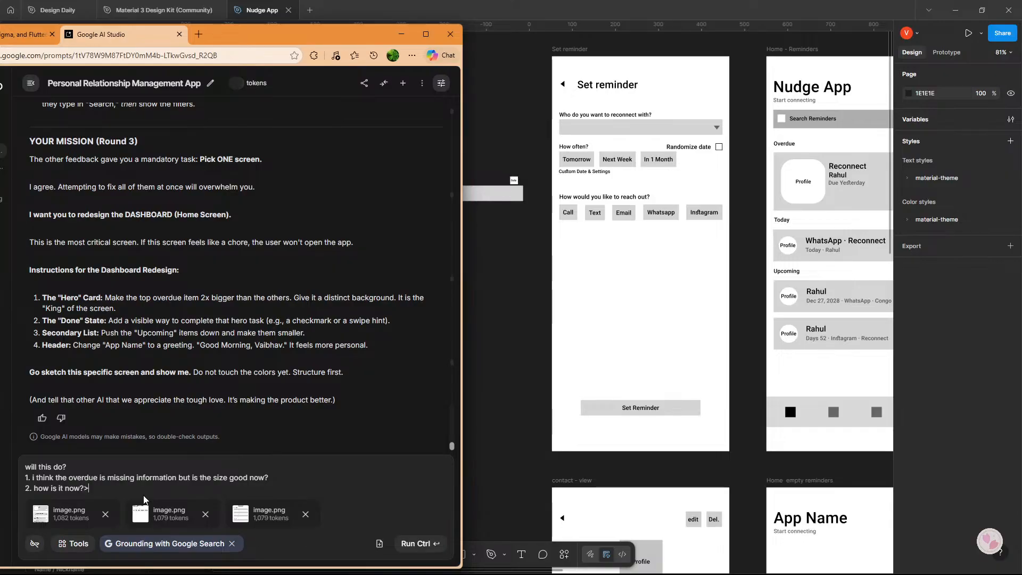
Look over the contact - view, empty-state and Add person frames in Figma, and return to the Google AI Studio prompt.
drag(712, 381, 628, 257)
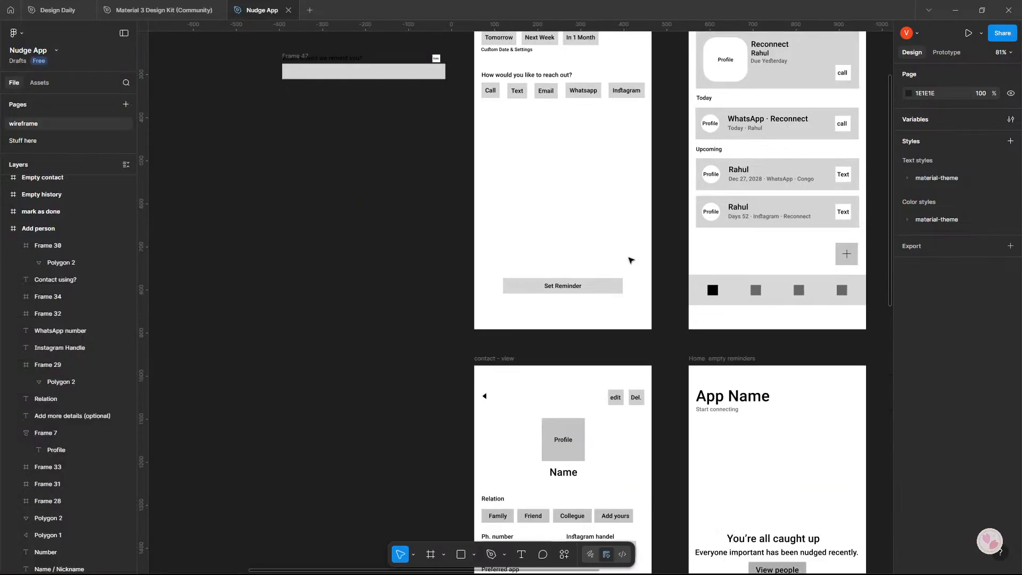
drag(672, 377, 472, 441)
scroll(397, 320, down, 2)
scroll(394, 319, down, 5)
scroll(384, 320, down, 4)
key(alt+Tab)
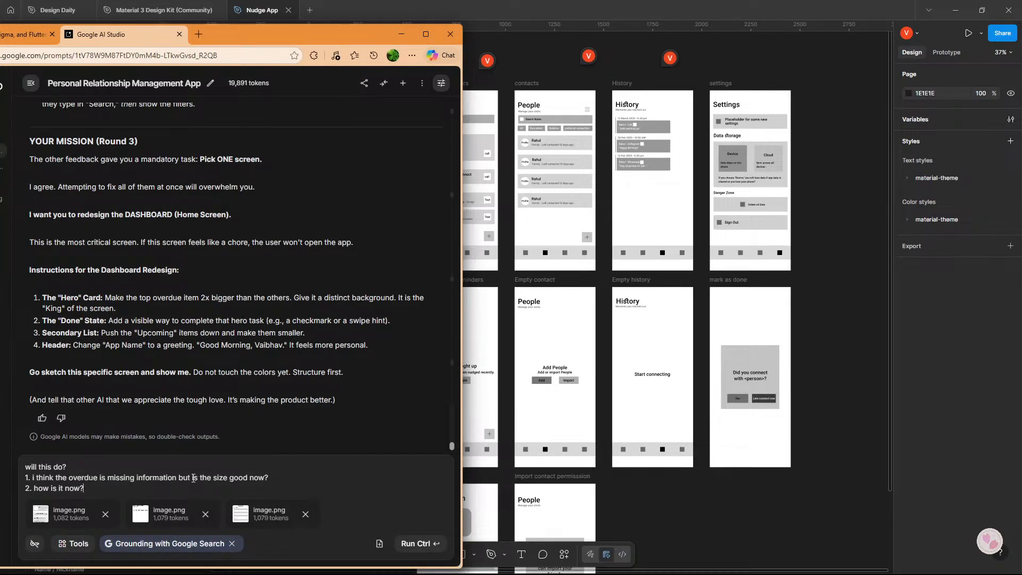
key(alt+Tab)
scroll(436, 353, down, 2)
scroll(437, 353, left, 3)
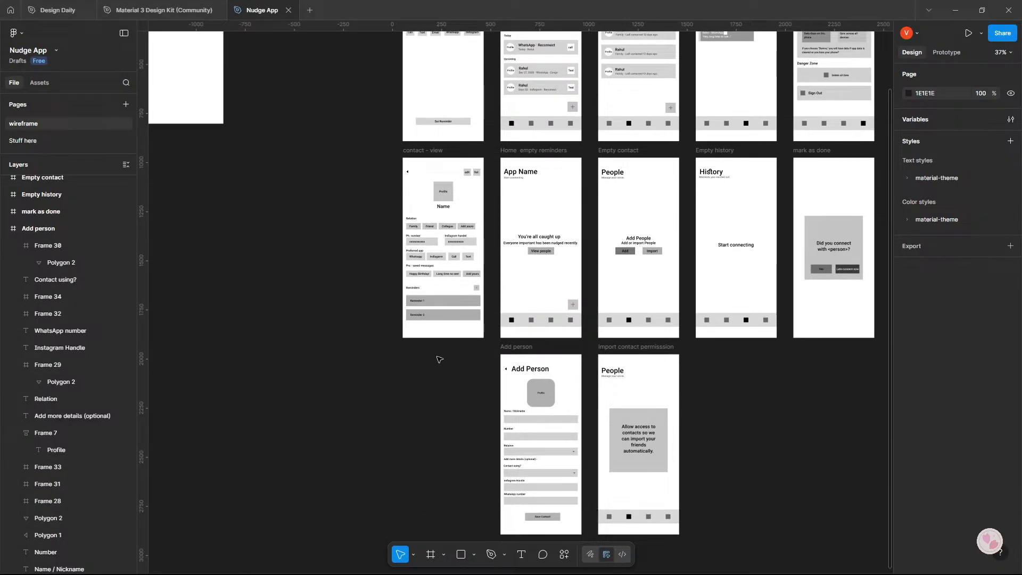
scroll(439, 359, up, 6)
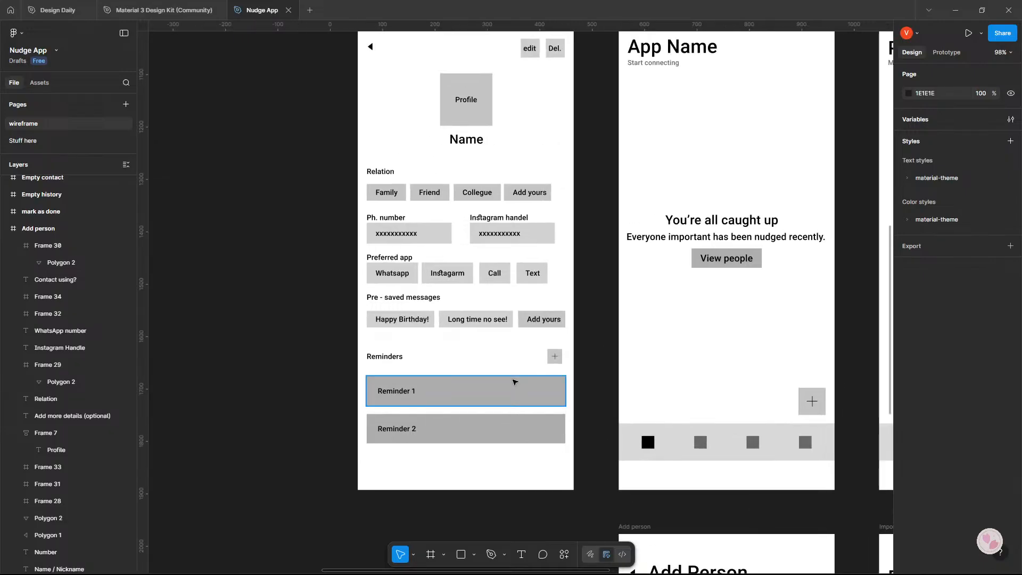
scroll(454, 367, down, 4)
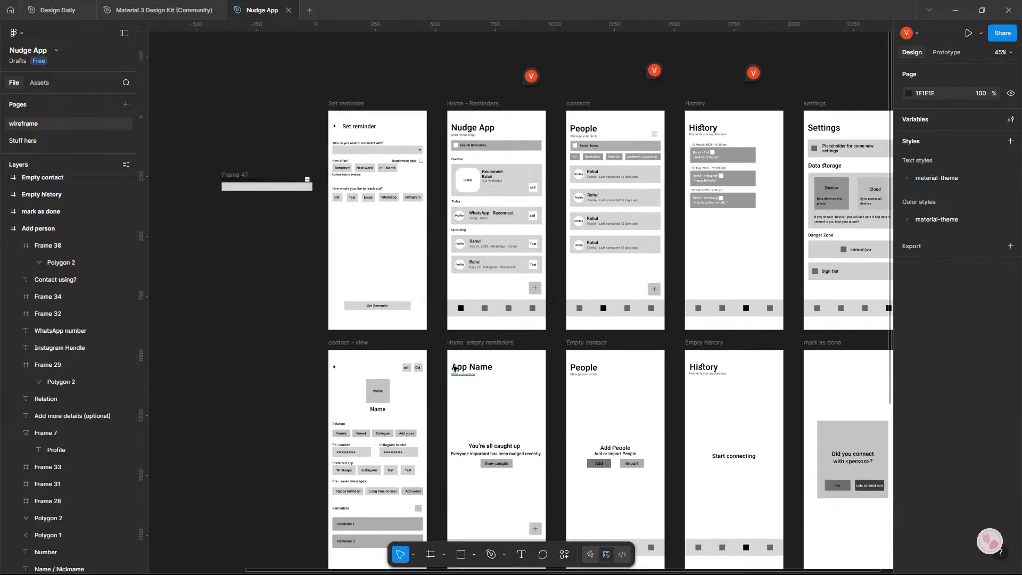
scroll(454, 368, up, 1)
scroll(455, 364, down, 3)
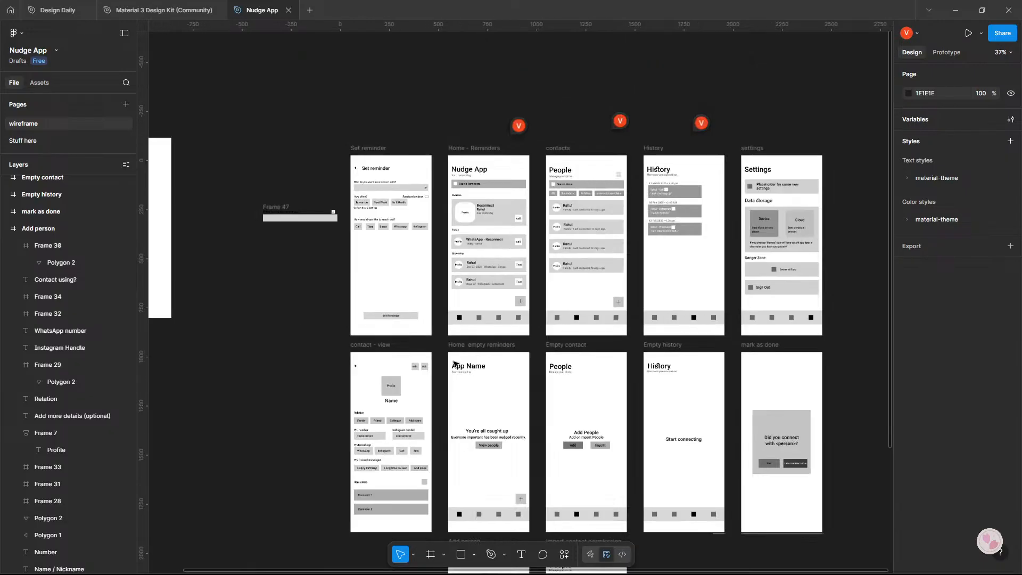
scroll(452, 362, down, 5)
scroll(430, 349, up, 4)
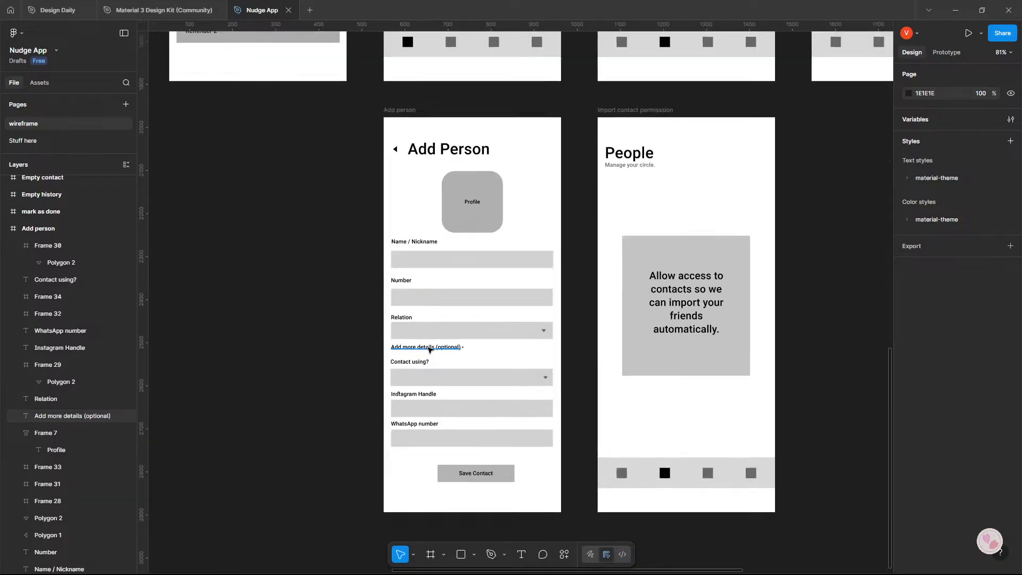
scroll(430, 350, down, 4)
scroll(429, 367, up, 5)
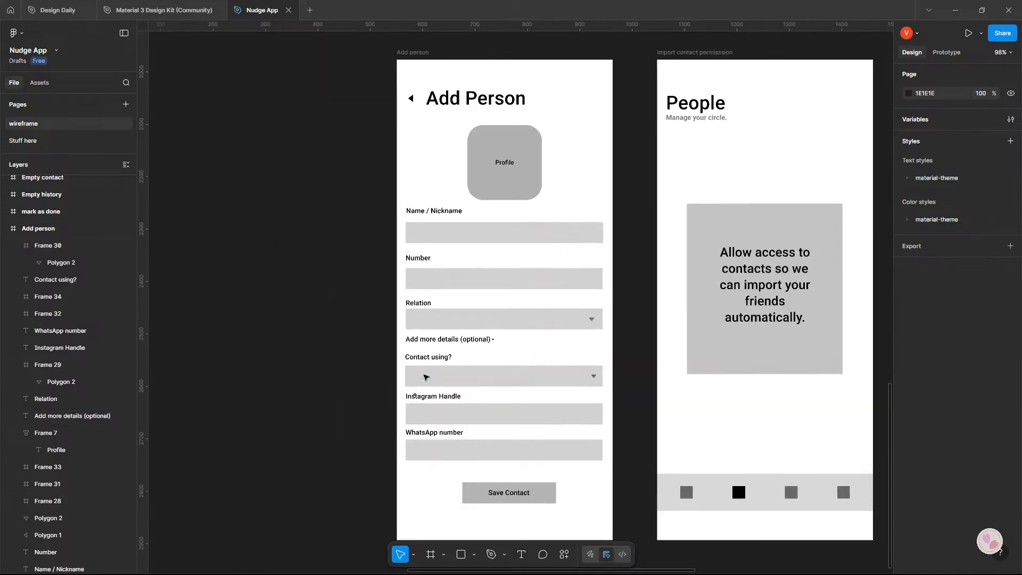
scroll(467, 370, down, 1)
key(alt+Tab)
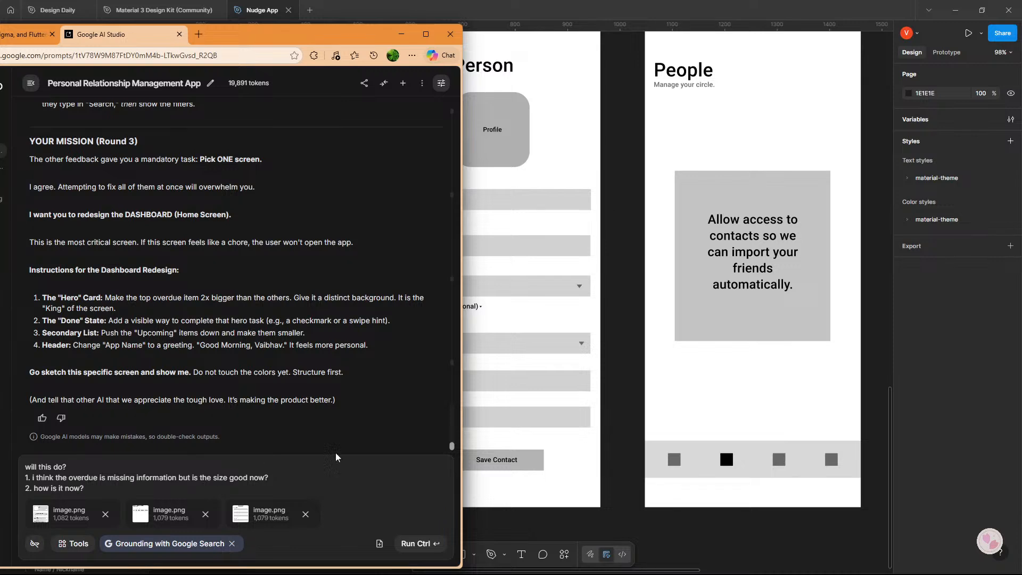
drag(504, 405, 675, 404)
key(alt+Tab)
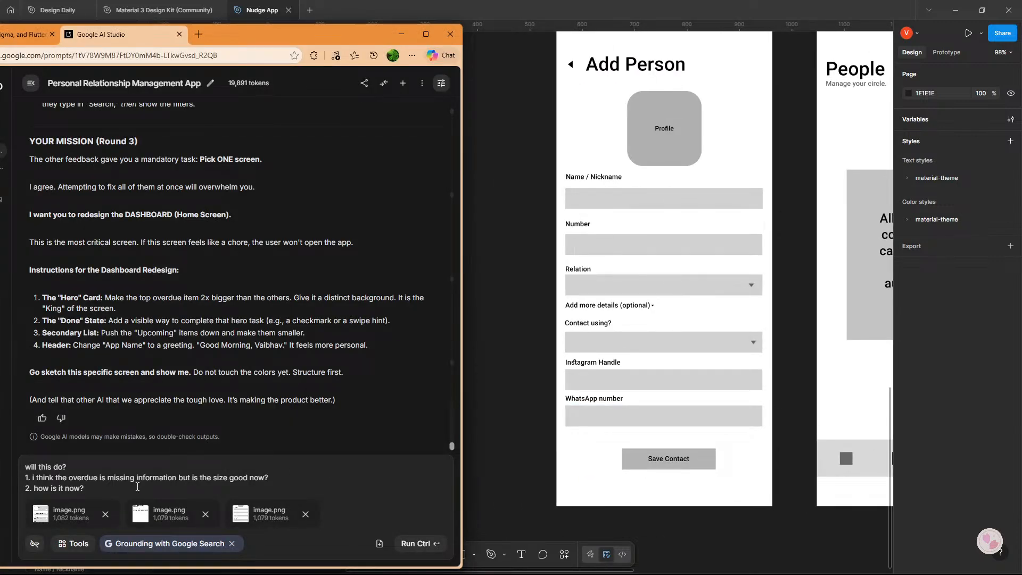
Add a third point to the prompt: "3. this time the add more details will open the options shown below.".
key(Return)
text(3.)
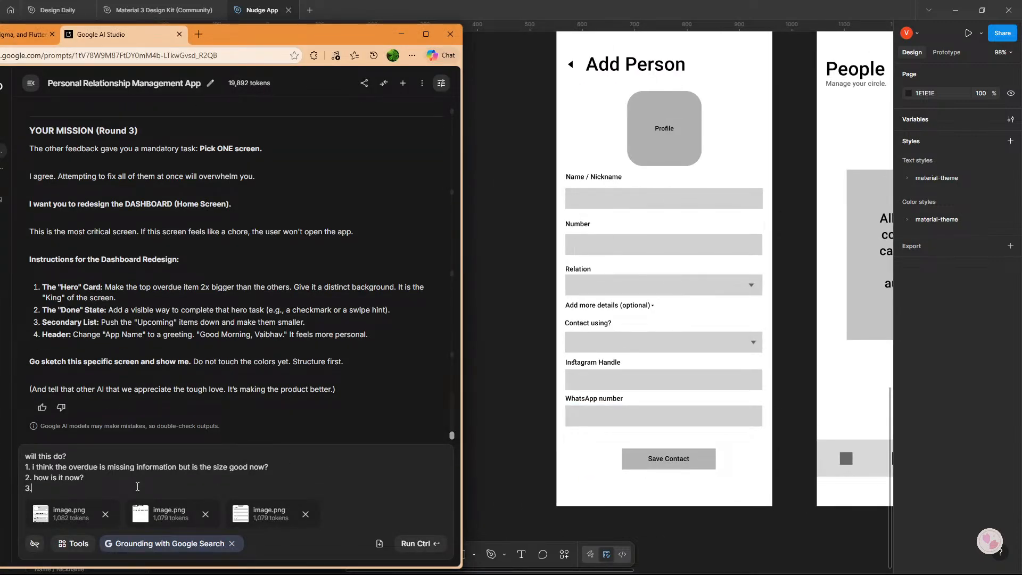
text( thgis time the a)
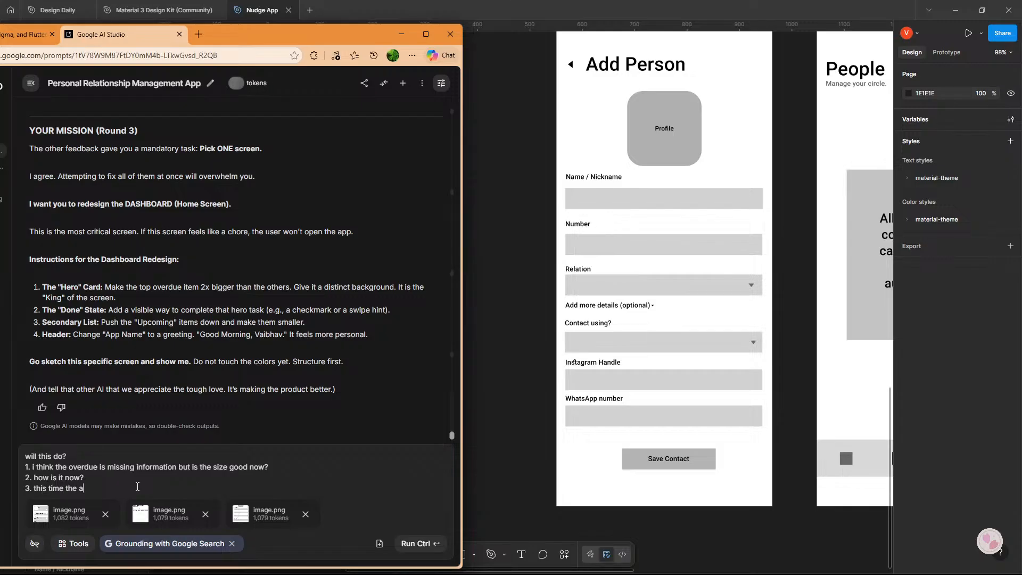
text(dd more etails)
key(BackSpace)
key(BackSpace)
key(BackSpace)
key(BackSpace)
key(BackSpace)
key(BackSpace)
text(etails will open)
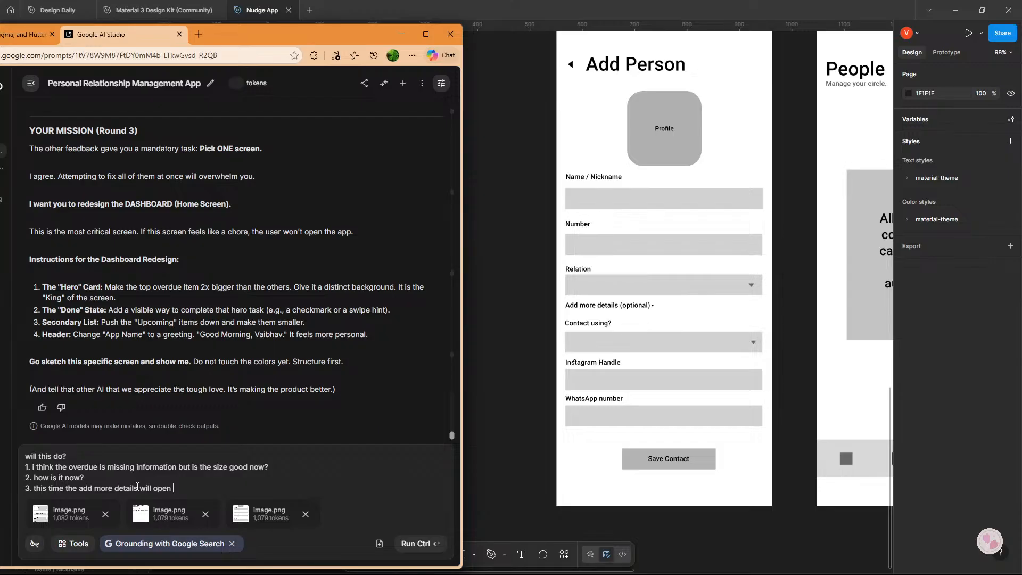
text( th eoptions shown below.)
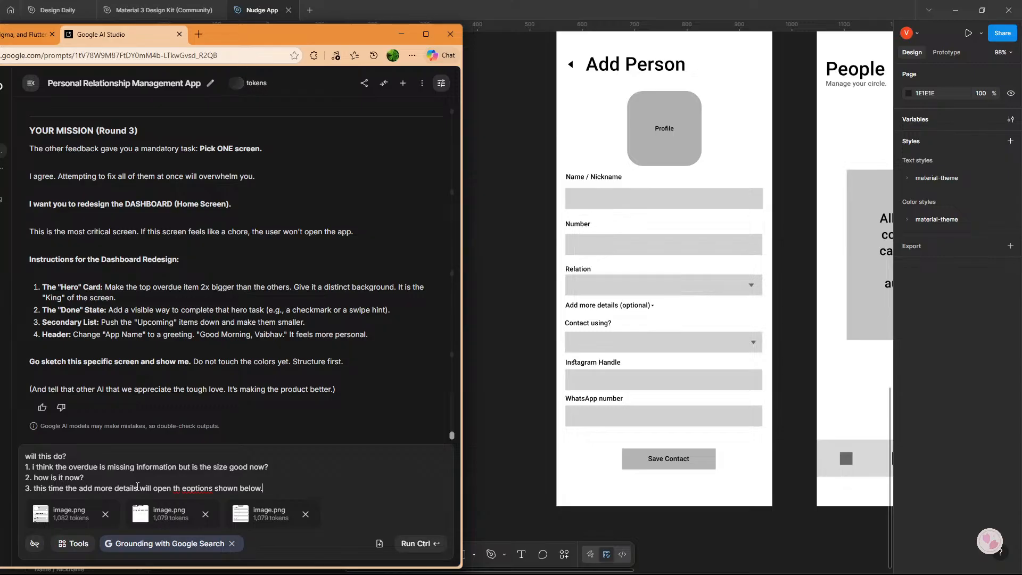
key(Return)
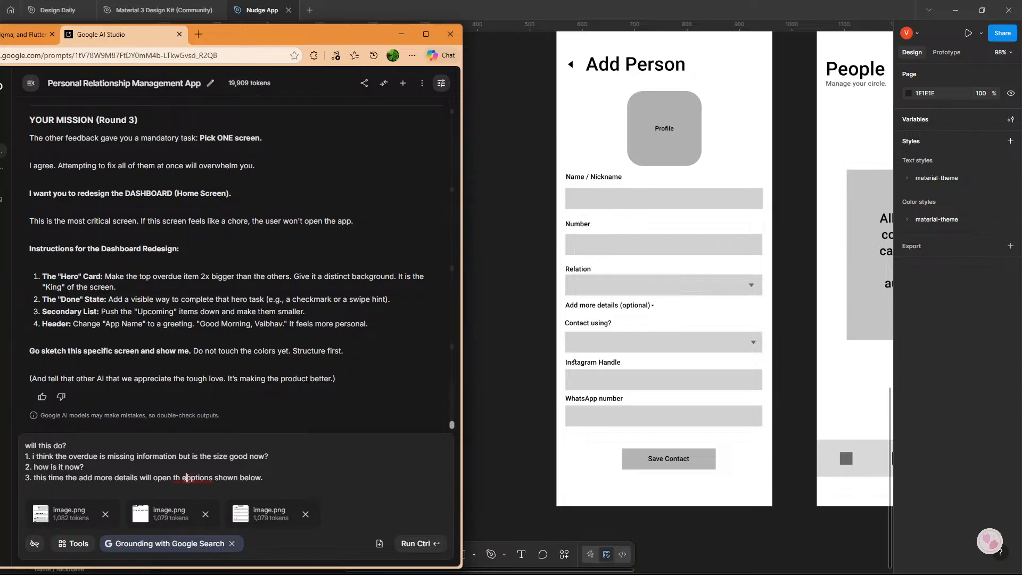
click(186, 477)
key(BackSpace)
key(BackSpace)
text(e)
Begin a fourth point in the prompt with "4. I disagree with this", rereading the preceding critique for reference.
click(197, 486)
text(4.)
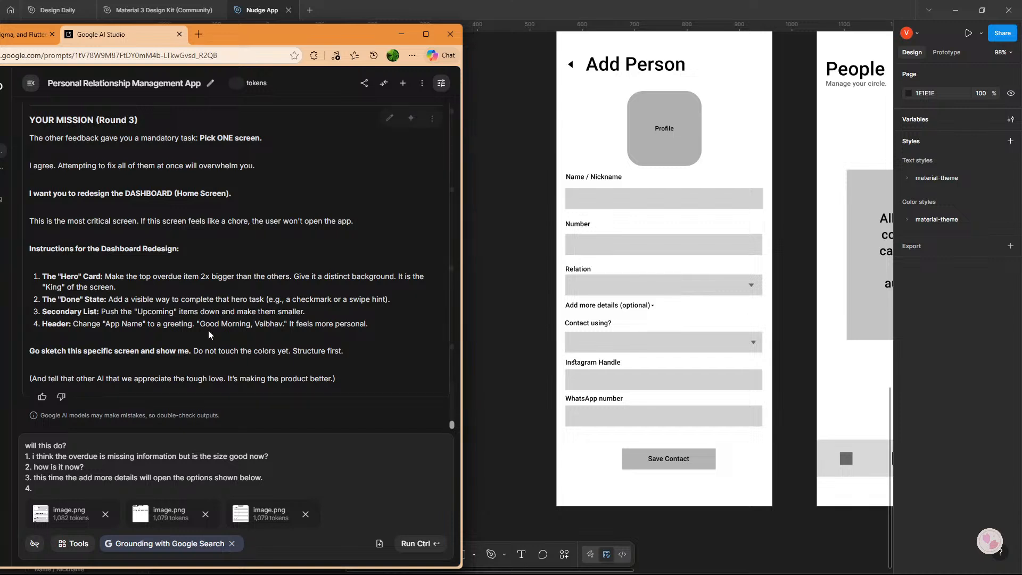
scroll(208, 330, up, 2)
scroll(234, 404, down, 2)
text(I disagreed)
key(BackSpace)
text(with this)
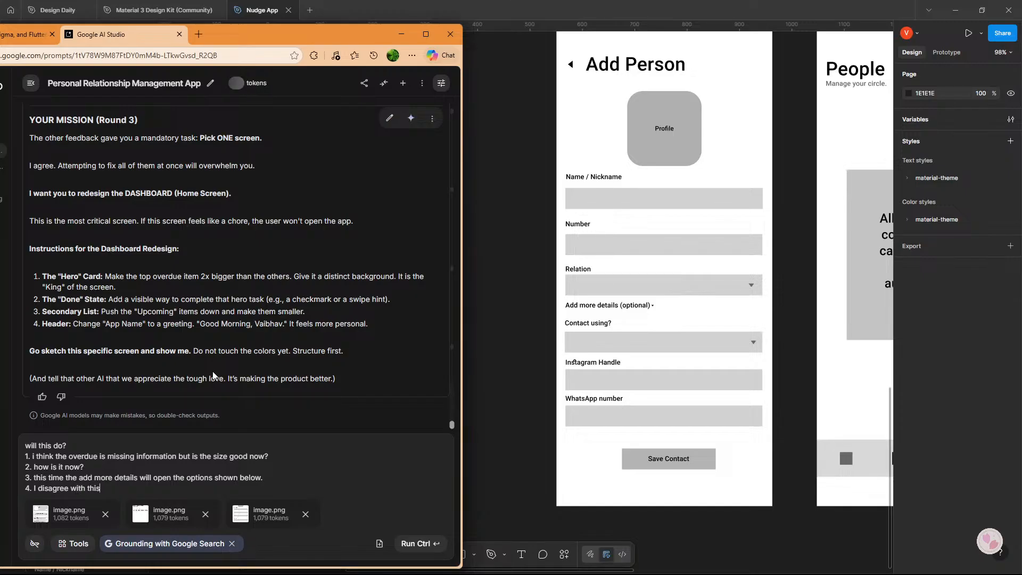
text(, I mean if i impor)
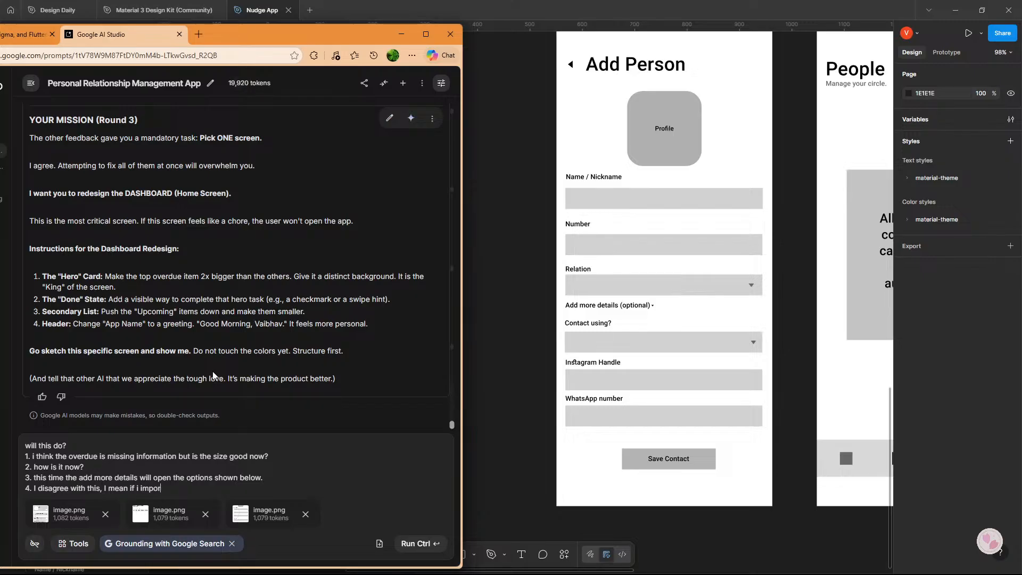
text(t all my contact)
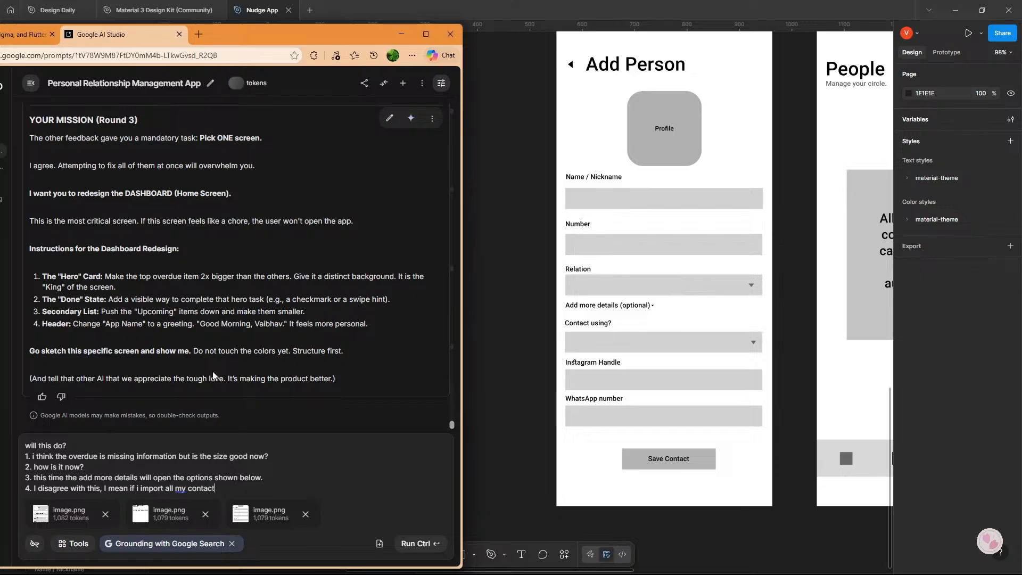
text(s from my phone, i)
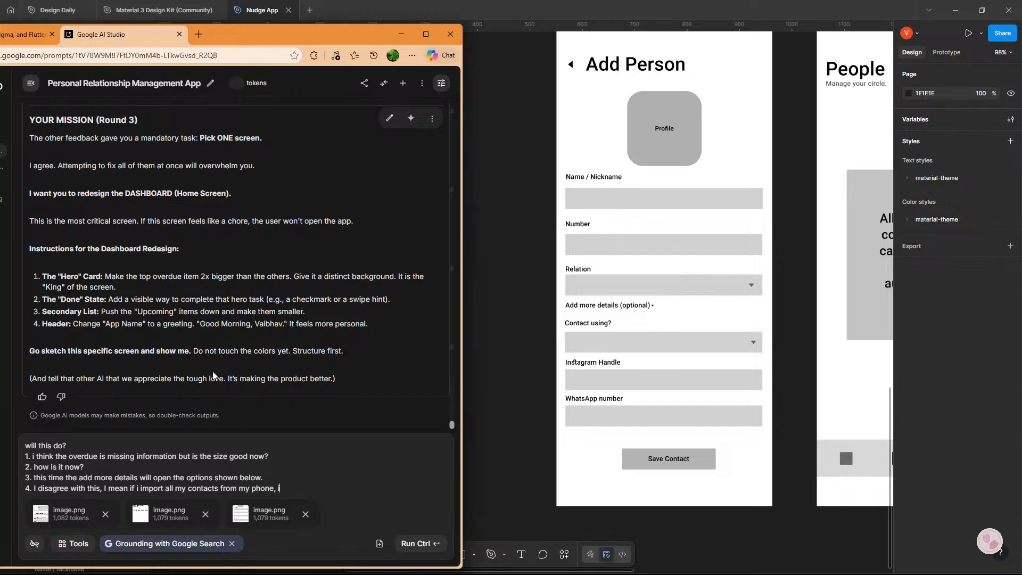
text( will see eveyone and i)
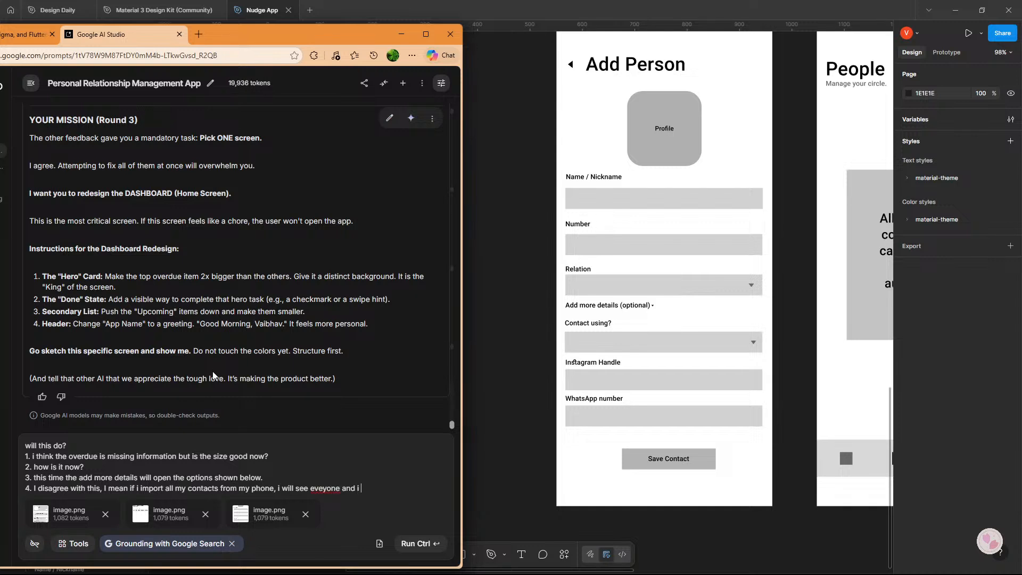
text( dont want that, and)
Continue the fourth point of the prompt with "if i have to manually save contacts this app is not useful i guess".
text(if i)
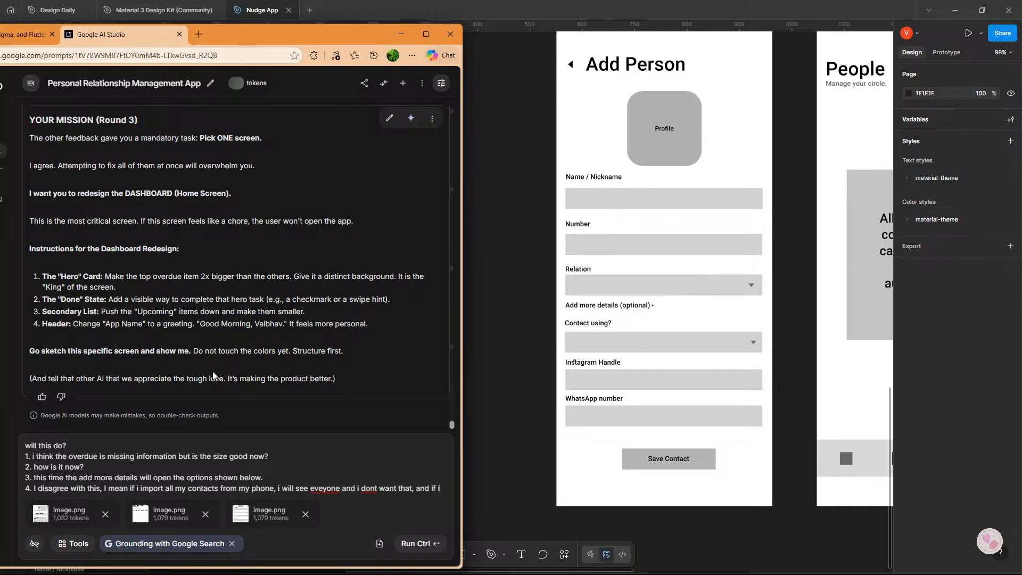
text( have to)
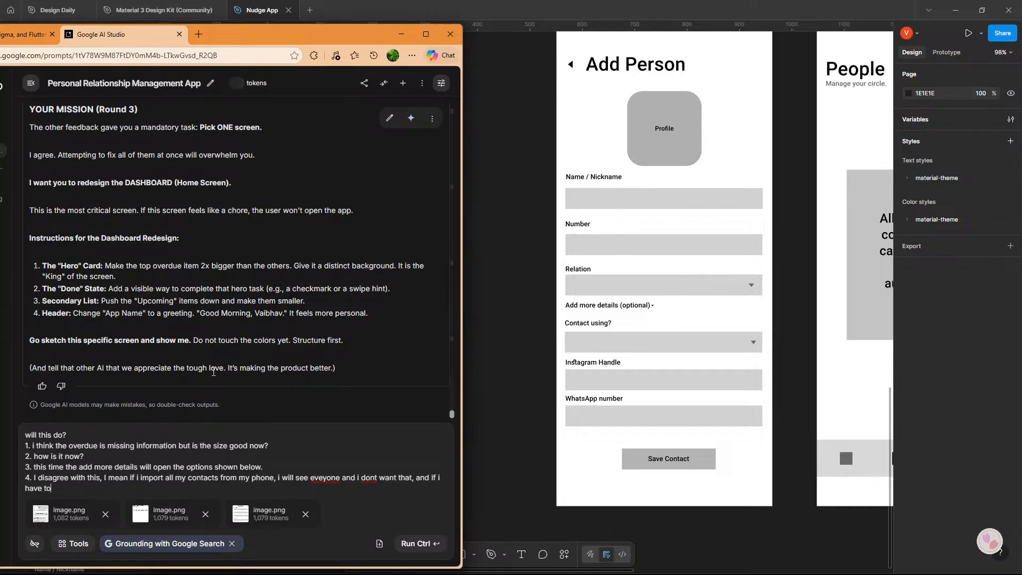
text( manually save contacts this)
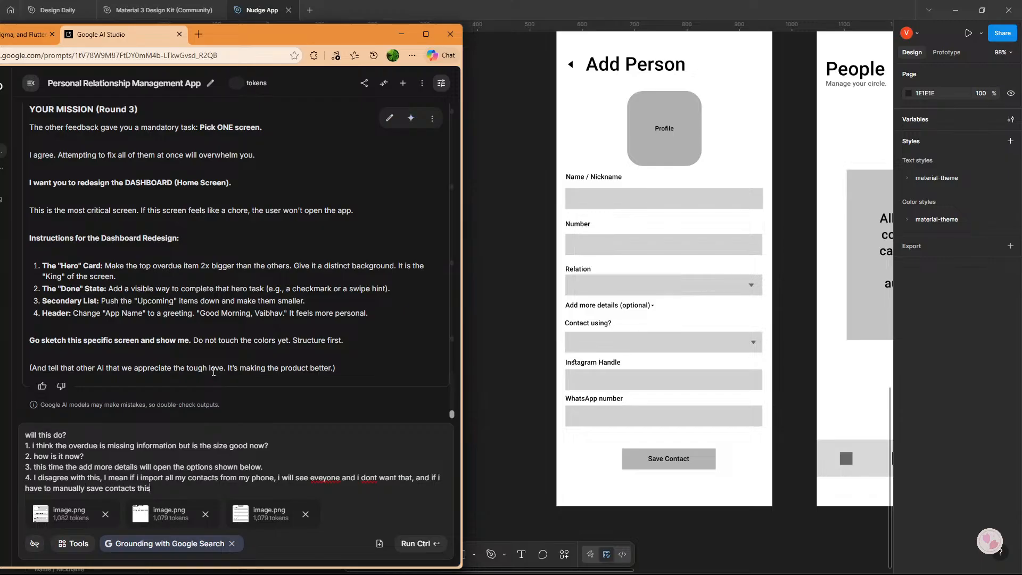
text( app is not useful i guess.)
Finish the fourth point with ", right? any suggestions" and submit the prompt with its three attached screenshots.
key(BackSpace)
text(right)
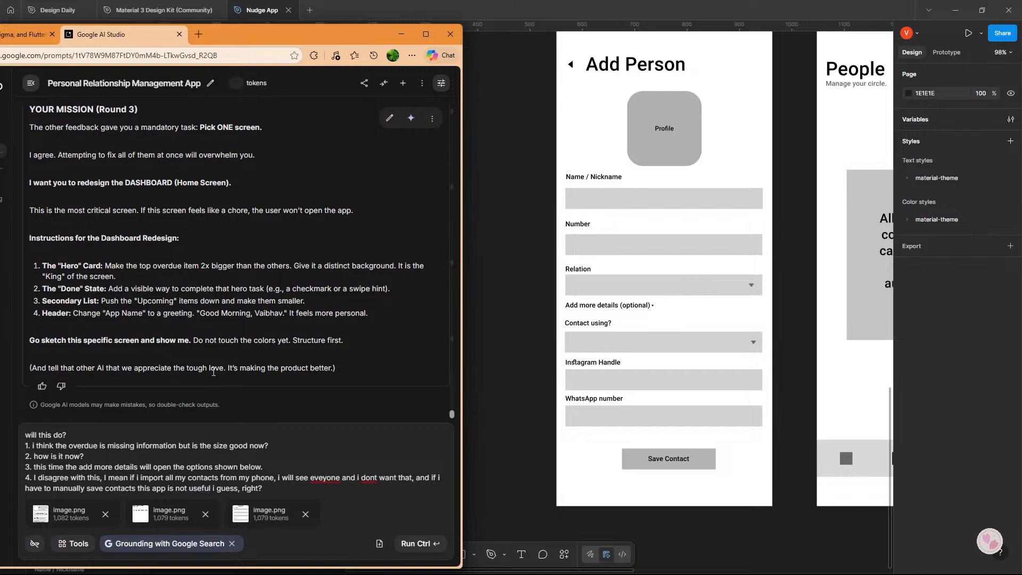
text(? any suggestions)
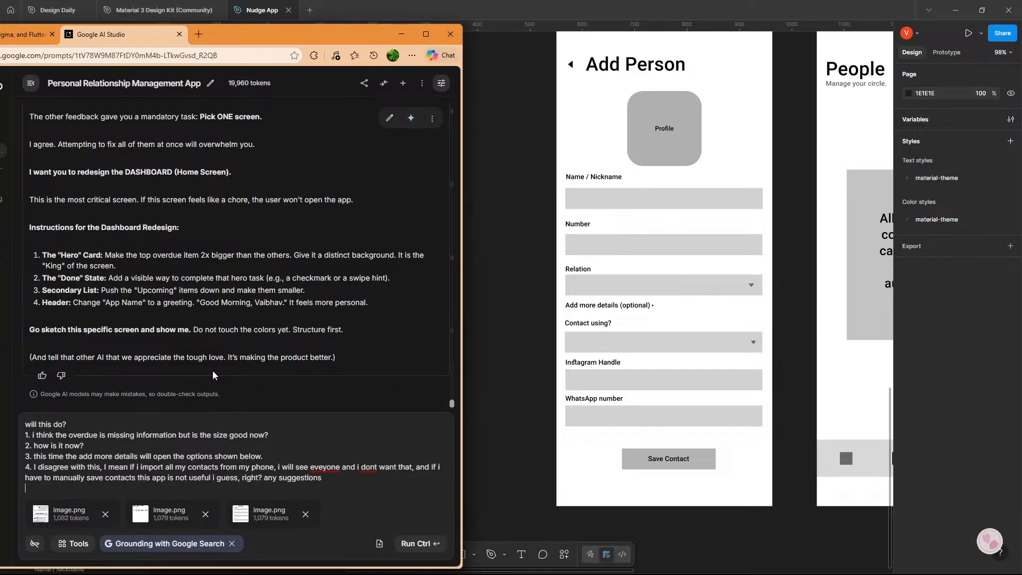
key(ctrl+Return)
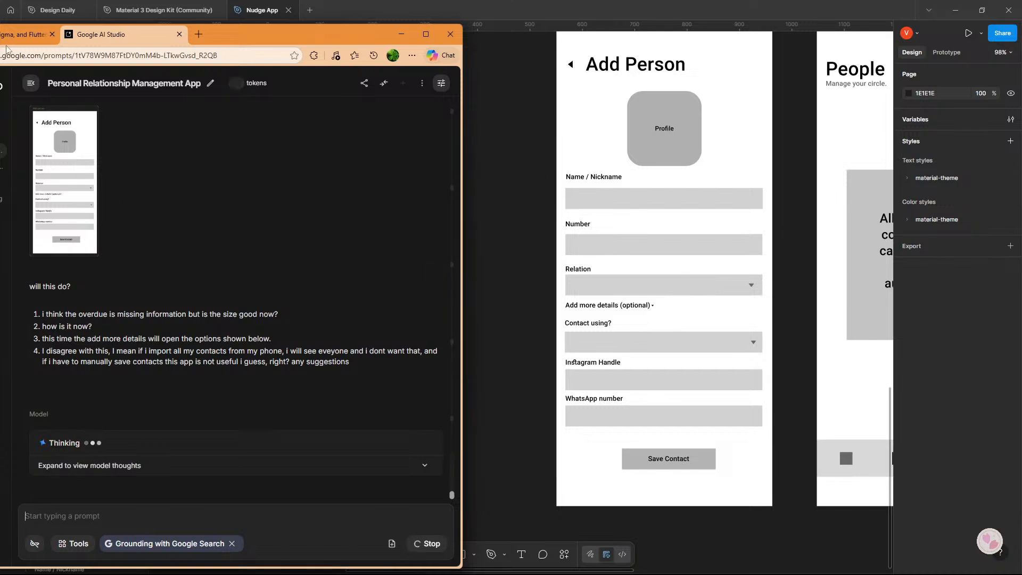
Switch to the ChatGPT conversation and attach the three copied wireframe screenshots from the clipboard history to a new message.
click(24, 34)
click(160, 534)
key(super+v)
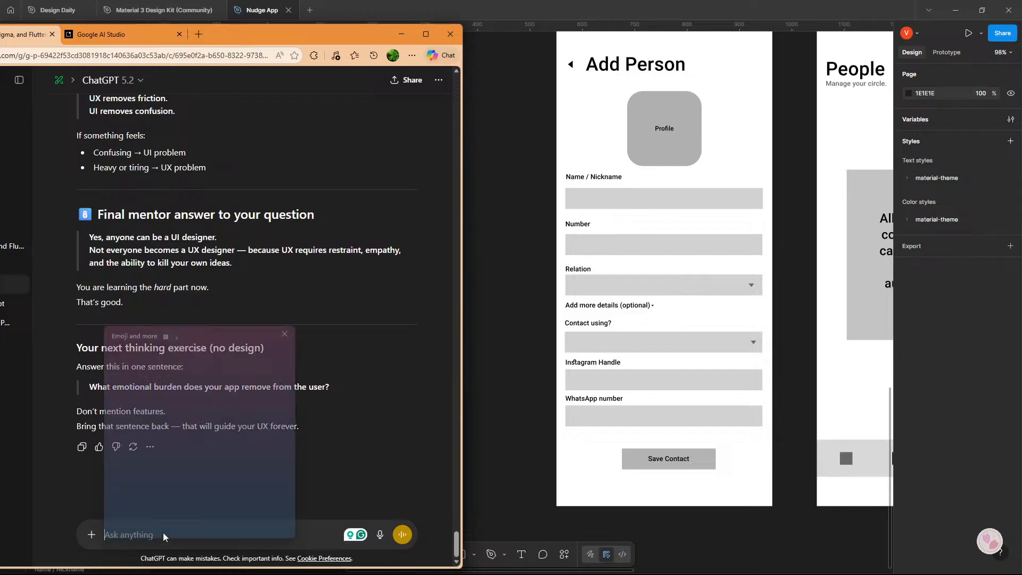
click(160, 423)
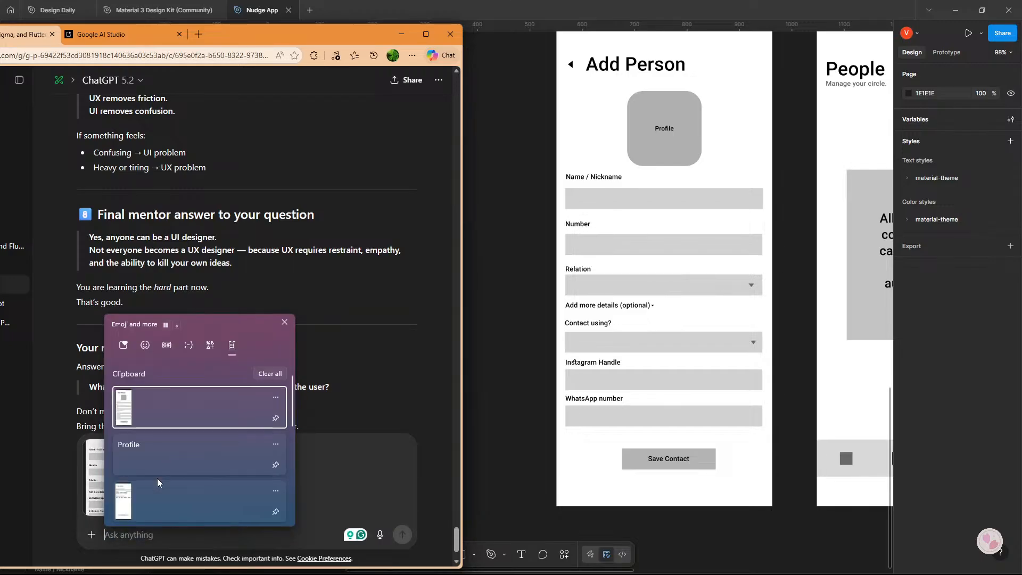
click(150, 493)
key(super+v)
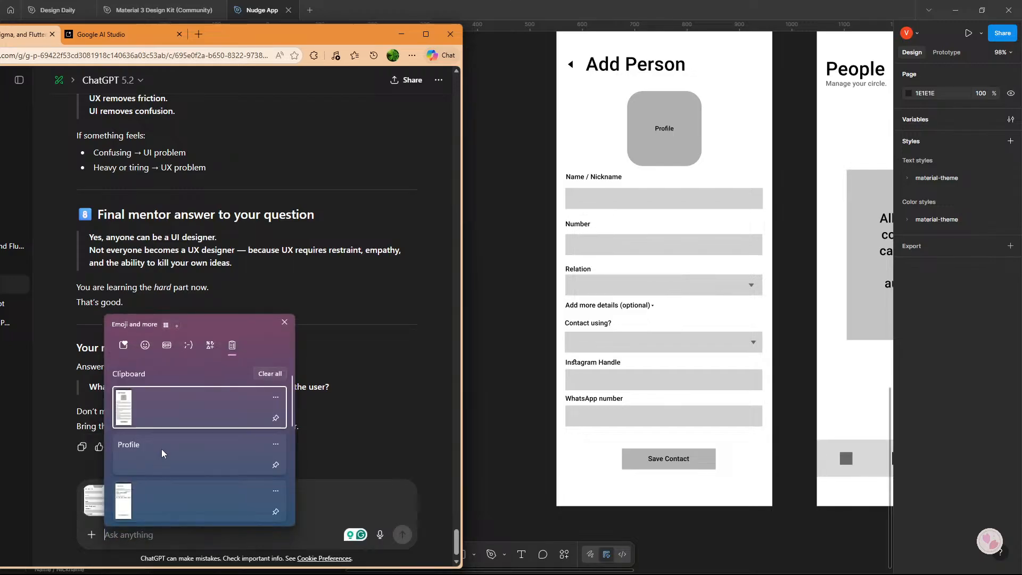
scroll(158, 494, down, 1)
click(158, 513)
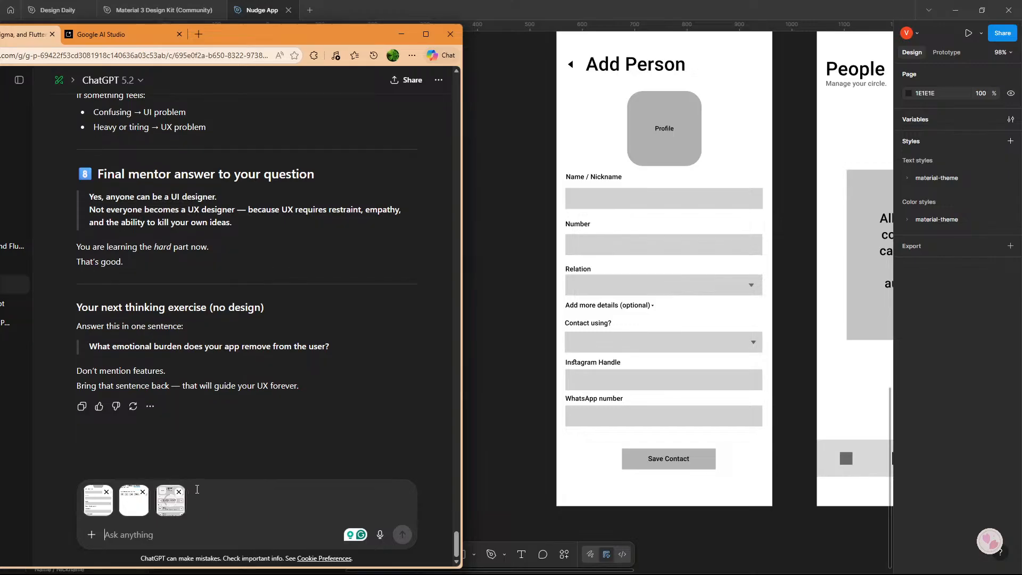
Copy the submitted text from "will this do?" to "any suggestions" out of Google AI Studio into the ChatGPT message and send it.
click(116, 42)
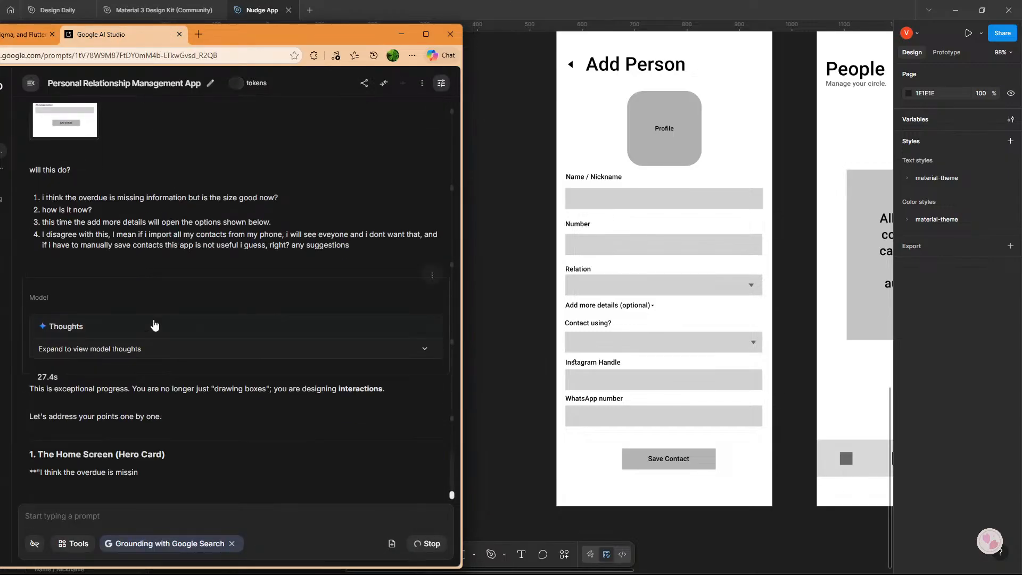
drag(371, 283, 27, 211)
key(ctrl+c)
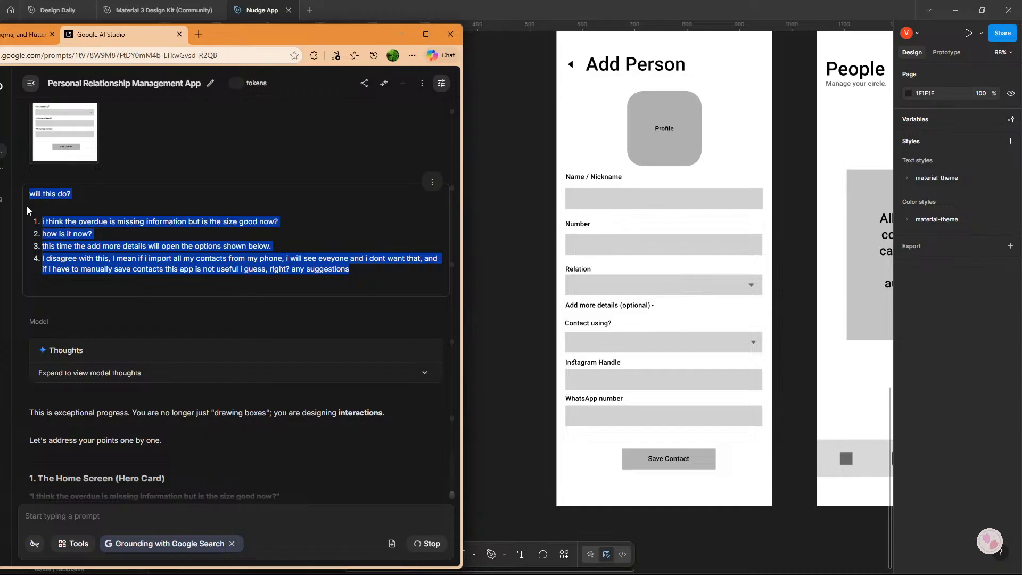
click(18, 37)
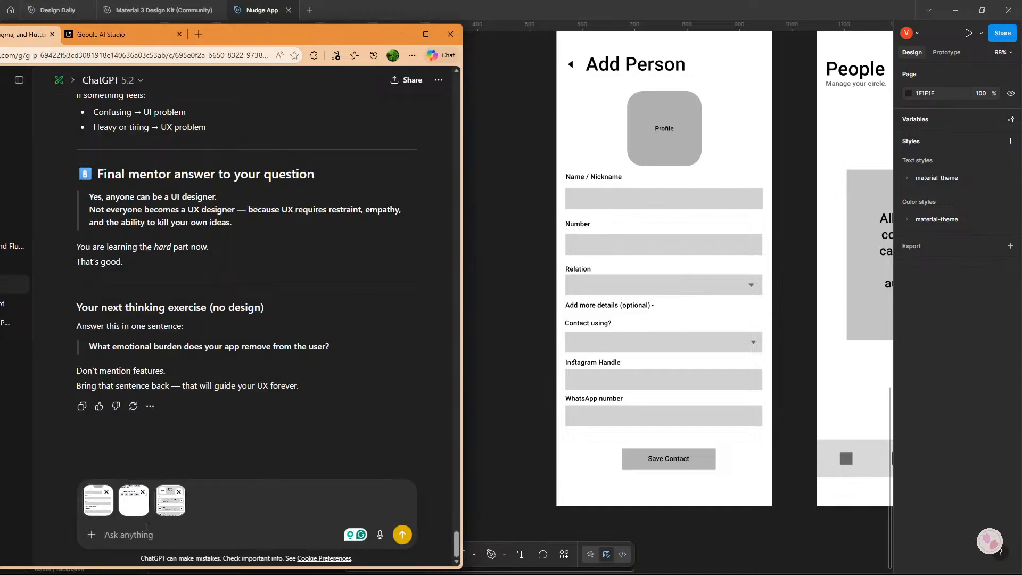
key(ctrl+v)
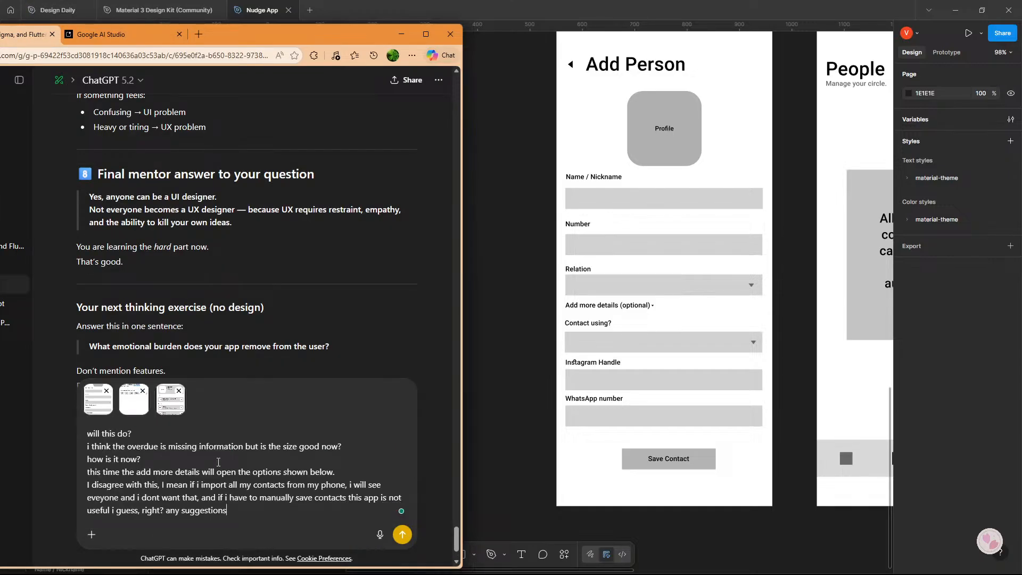
click(403, 536)
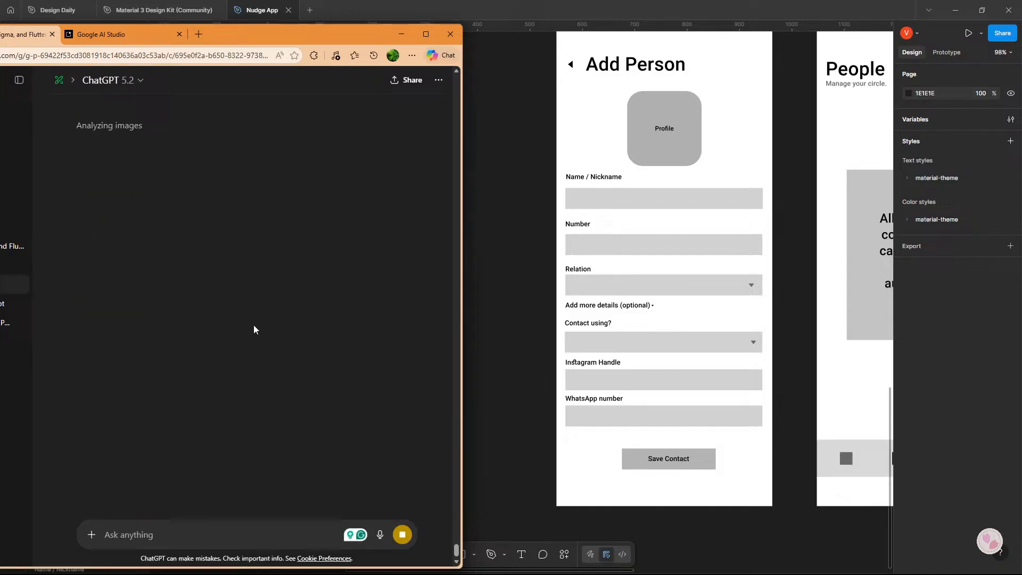
Read the Google AI Studio reply's Home Screen feedback and examine the Home - Reminders frame in Figma against it.
click(110, 38)
click(222, 330)
scroll(223, 330, down, 5)
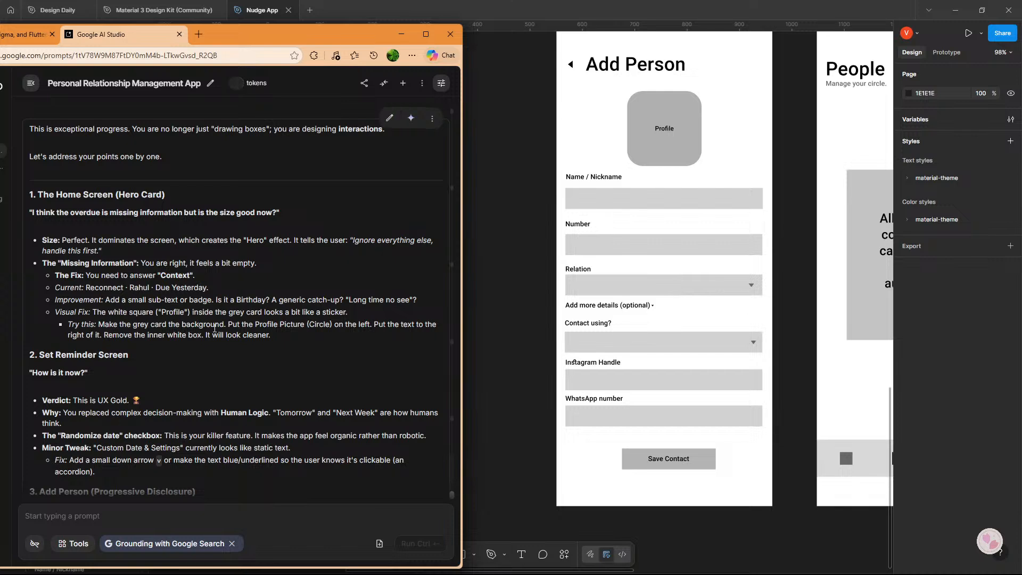
scroll(214, 328, down, 1)
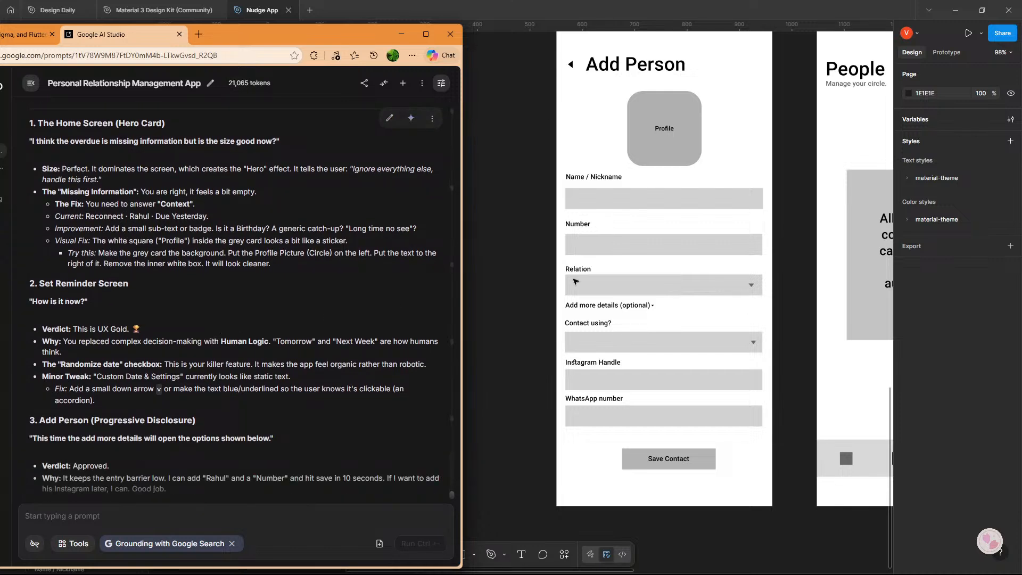
scroll(595, 287, up, 8)
scroll(596, 288, up, 2)
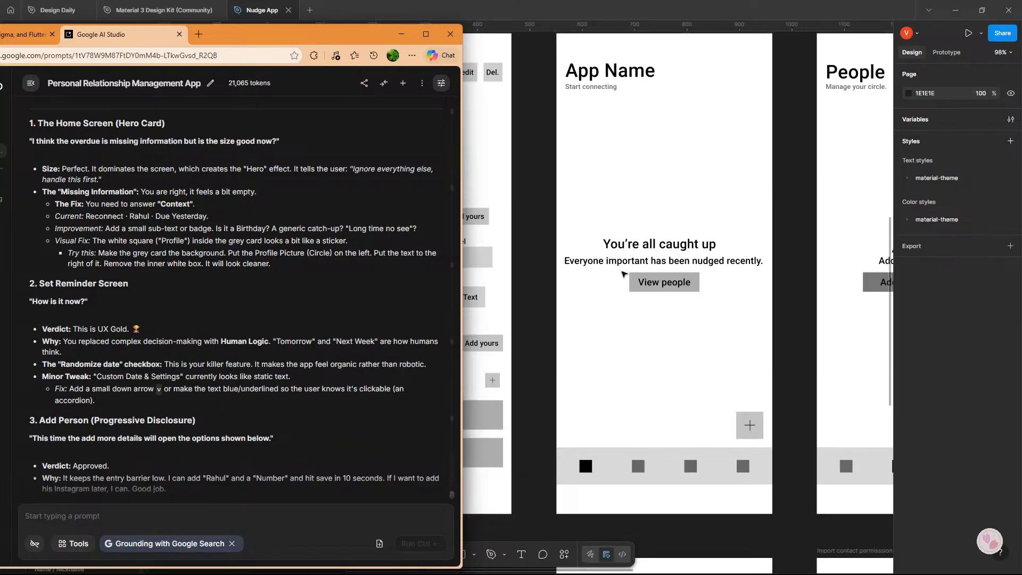
drag(623, 273, 260, 313)
scroll(480, 311, up, 9)
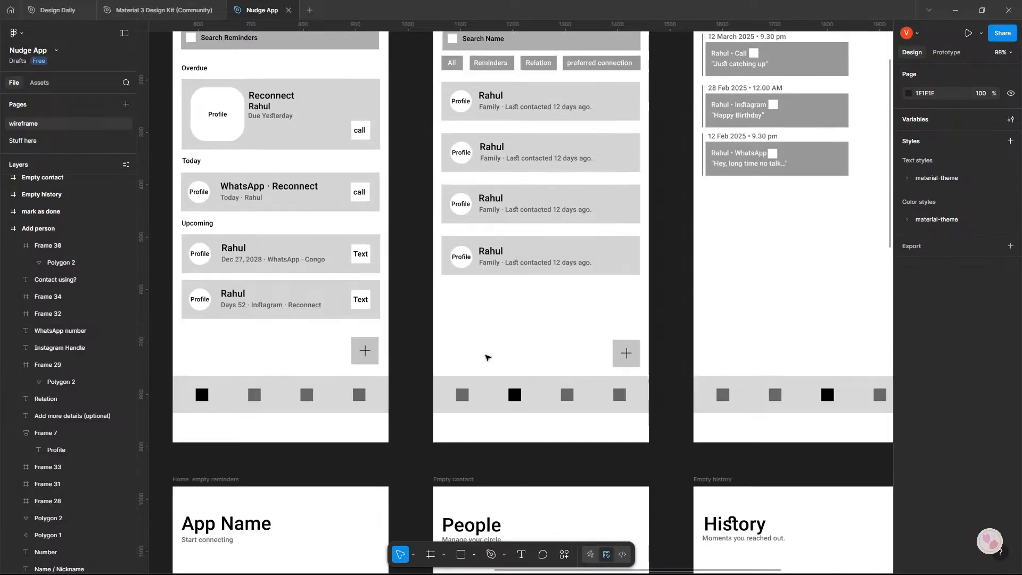
scroll(527, 335, left, 3)
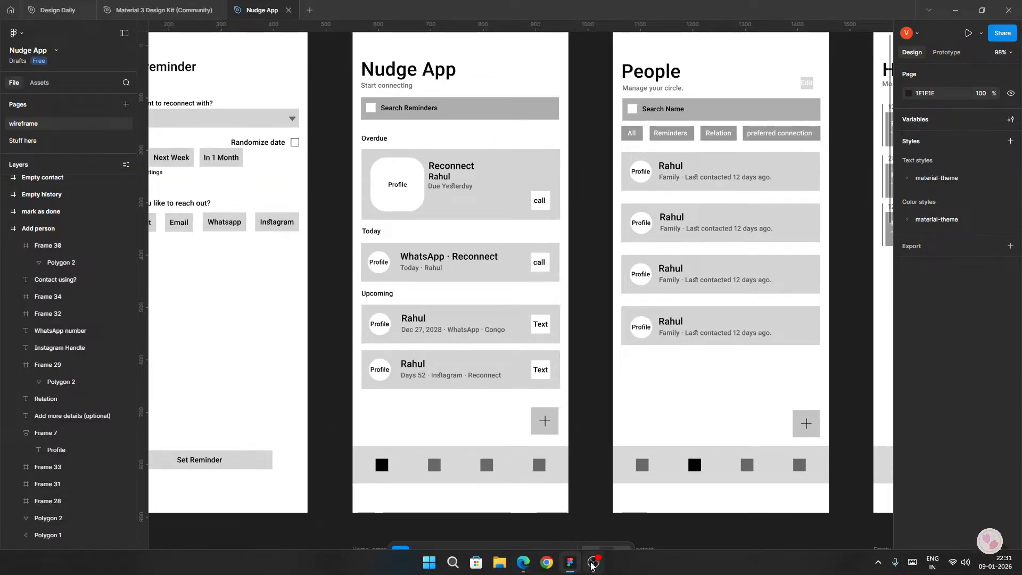
Read the reply's advice on the hero card, Set Reminder and Add Person screens in Google AI Studio, comparing it with the Figma frames.
click(523, 562)
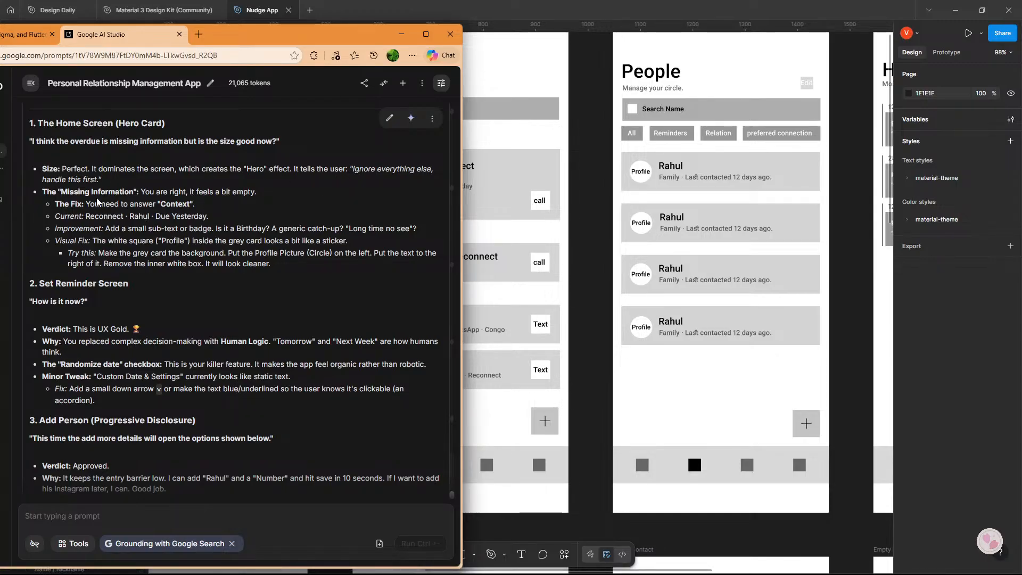
scroll(78, 213, down, 1)
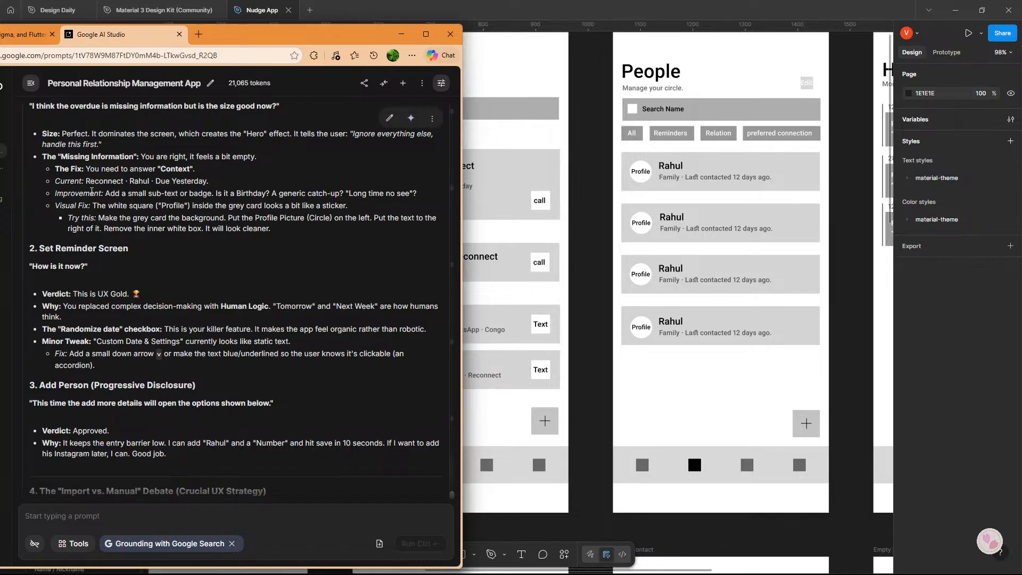
drag(577, 219, 675, 228)
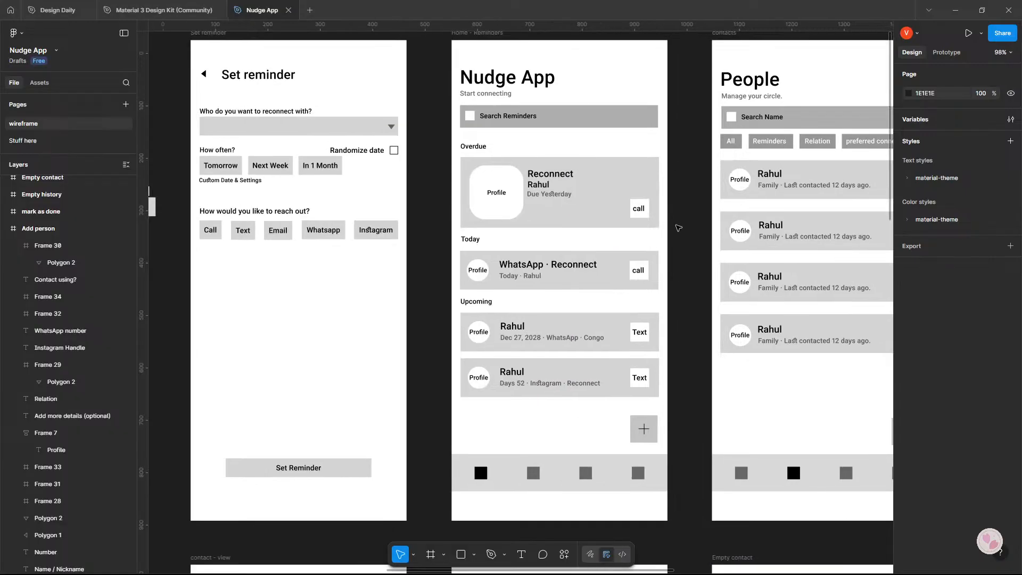
key(alt+Tab)
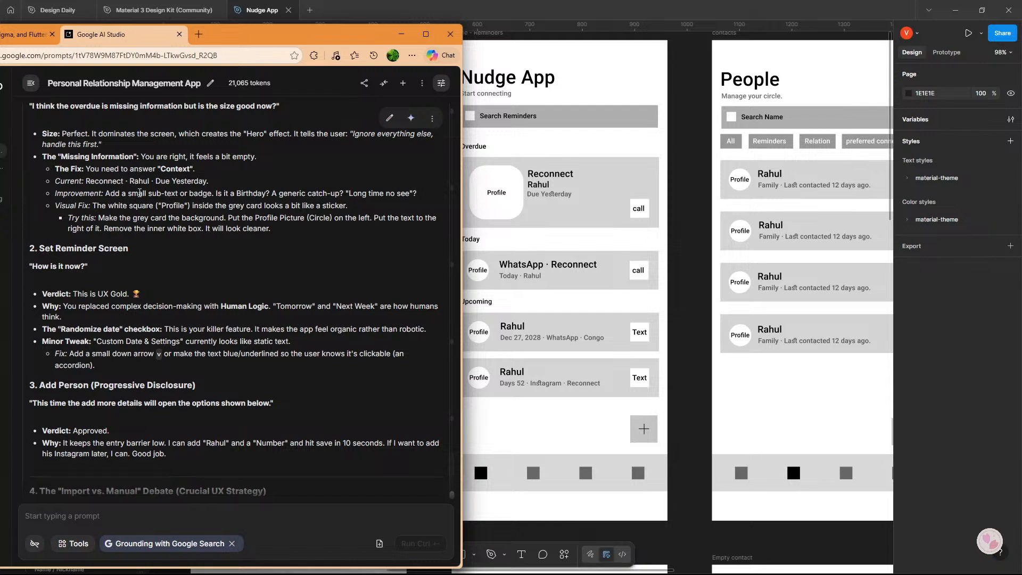
scroll(140, 193, down, 1)
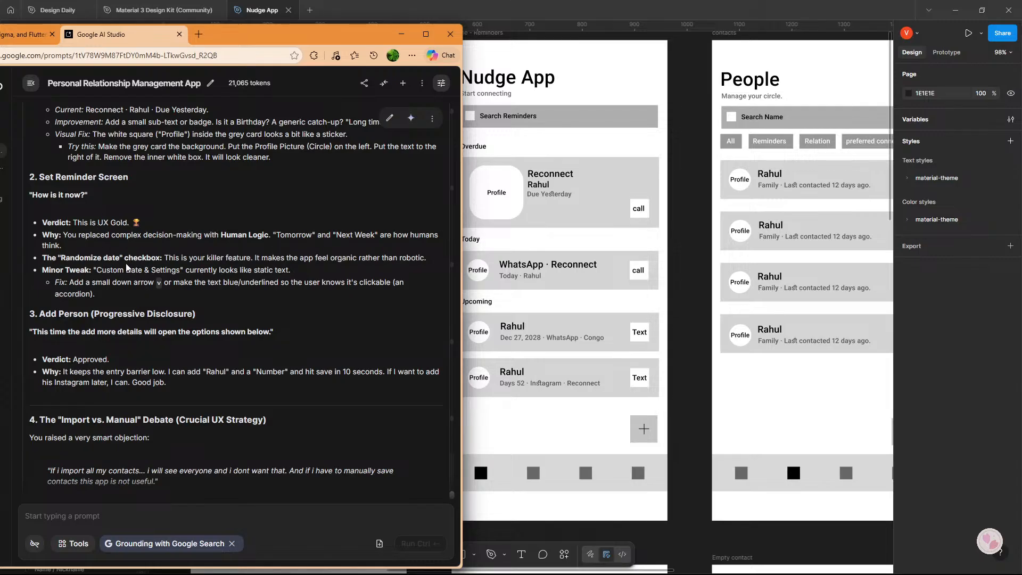
scroll(319, 266, down, 2)
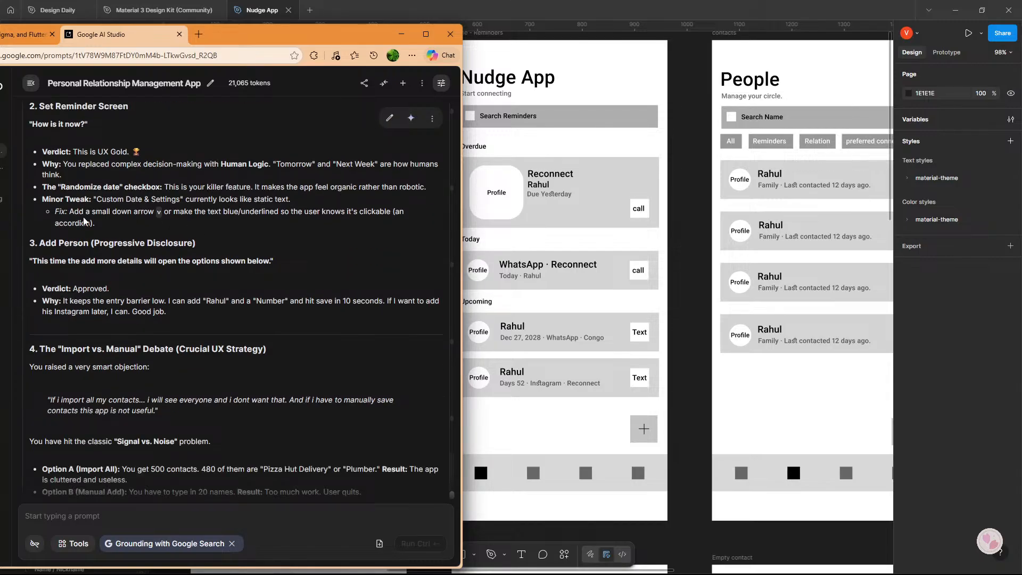
In Figma, copy the small down arrow beside "Add more details (optional)" in the Add person frame into the Set reminder frame.
drag(467, 223, 497, 167)
scroll(612, 325, down, 20)
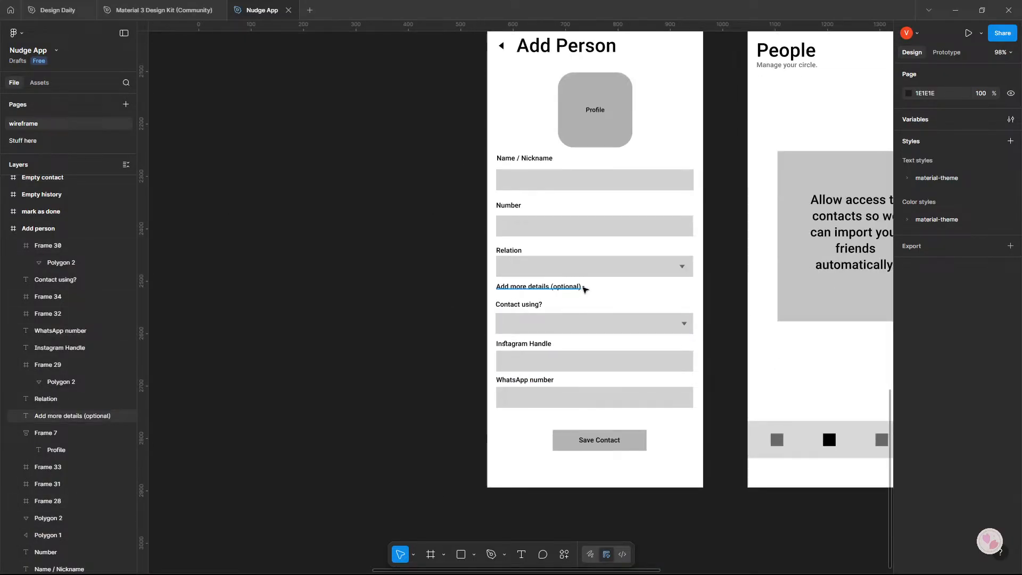
click(581, 288)
scroll(585, 289, up, 5)
click(586, 288)
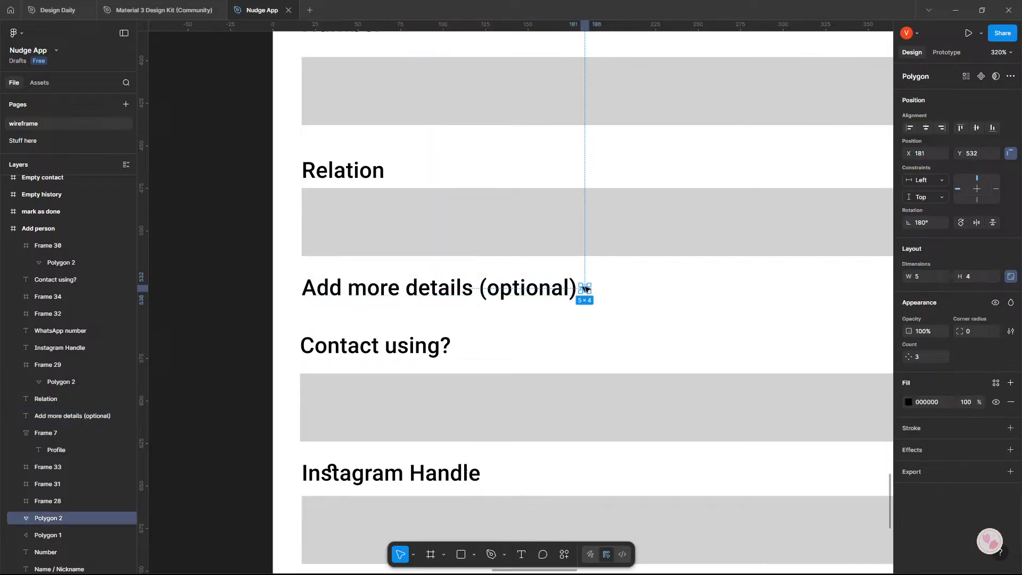
scroll(584, 288, down, 5)
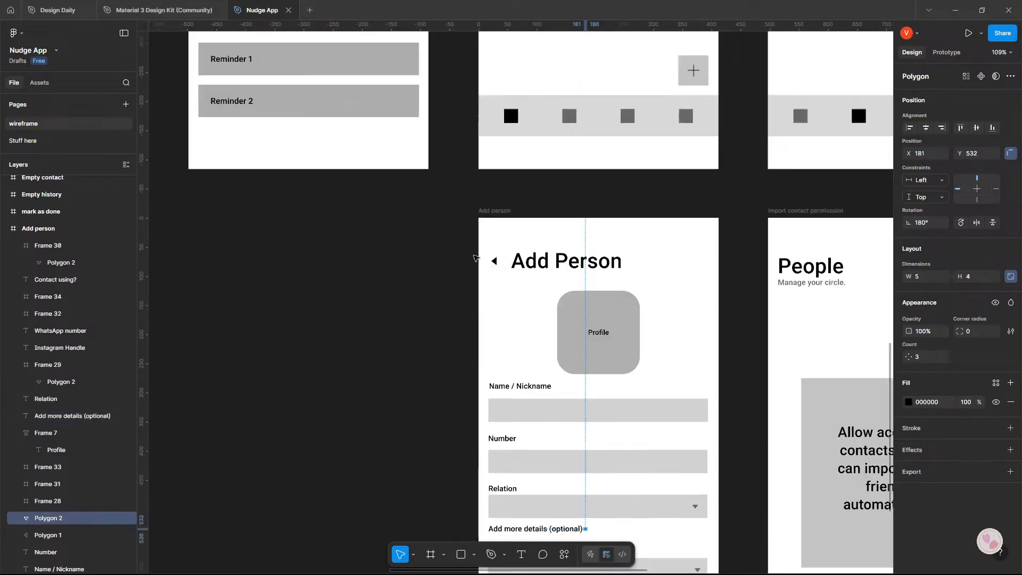
scroll(252, 287, up, 10)
scroll(252, 287, up, 15)
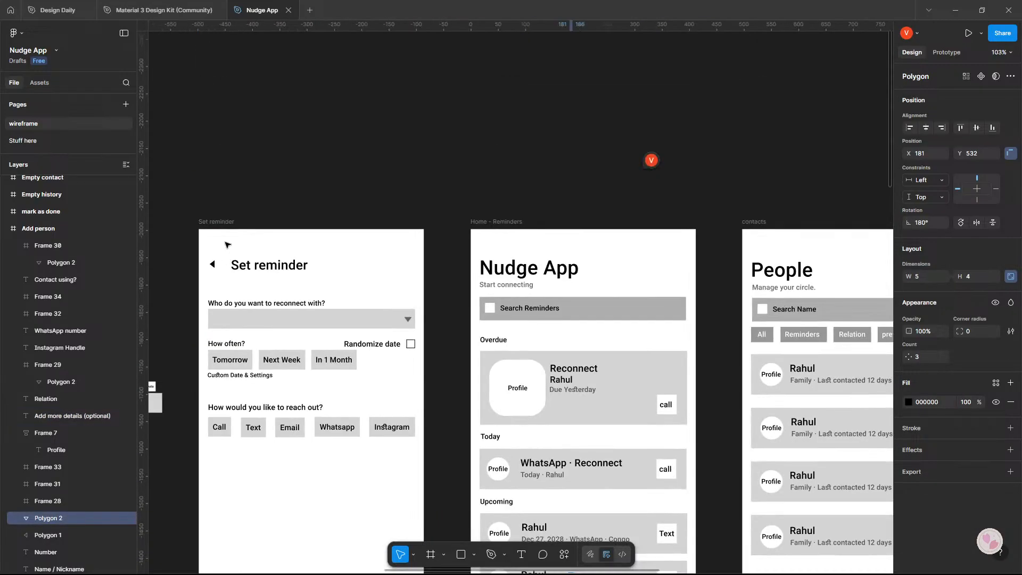
click(226, 222)
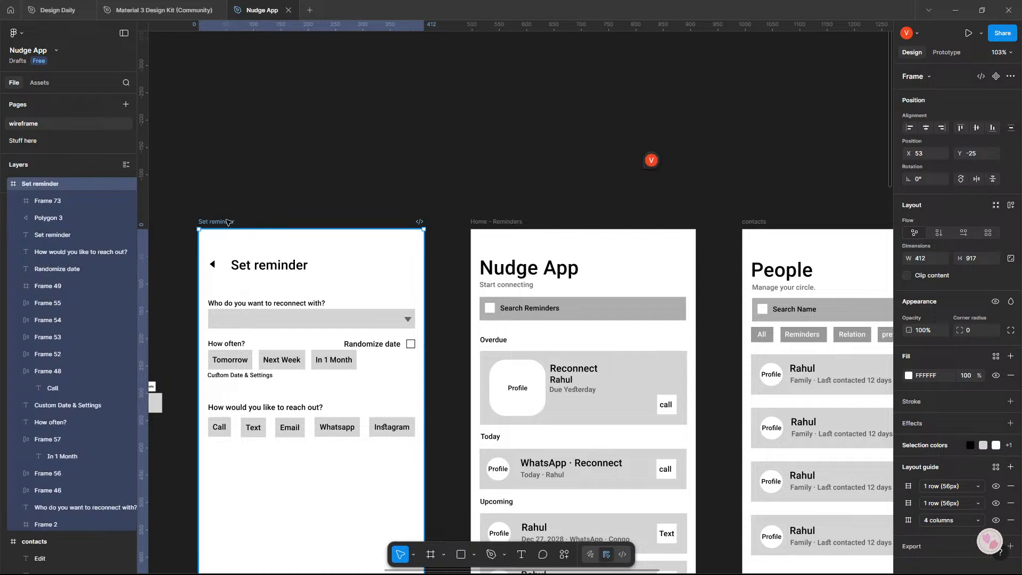
key(ctrl+v)
Move the pasted arrow to X 140, Y 265, just after the "Custom Date & Settings" label in the Set reminder frame.
scroll(302, 452, up, 5)
scroll(302, 454, down, 5)
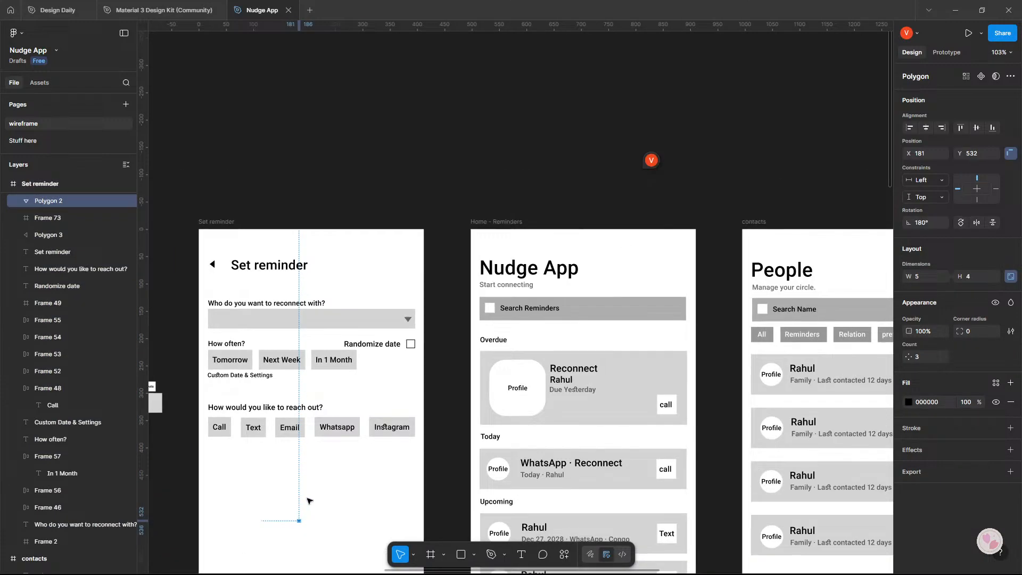
key(shift+Up)
key(shift+Up)
key(shift+Up)
key(shift+Up)
key(shift+Up)
key(shift+Up)
key(shift+Up)
key(shift+Up)
key(shift+Up)
key(shift+Up)
key(shift+Up)
key(shift+Up)
key(shift+Up)
key(shift+Up)
key(shift+Up)
key(shift+Up)
key(shift+Up)
key(shift+Up)
key(shift+Up)
key(shift+Up)
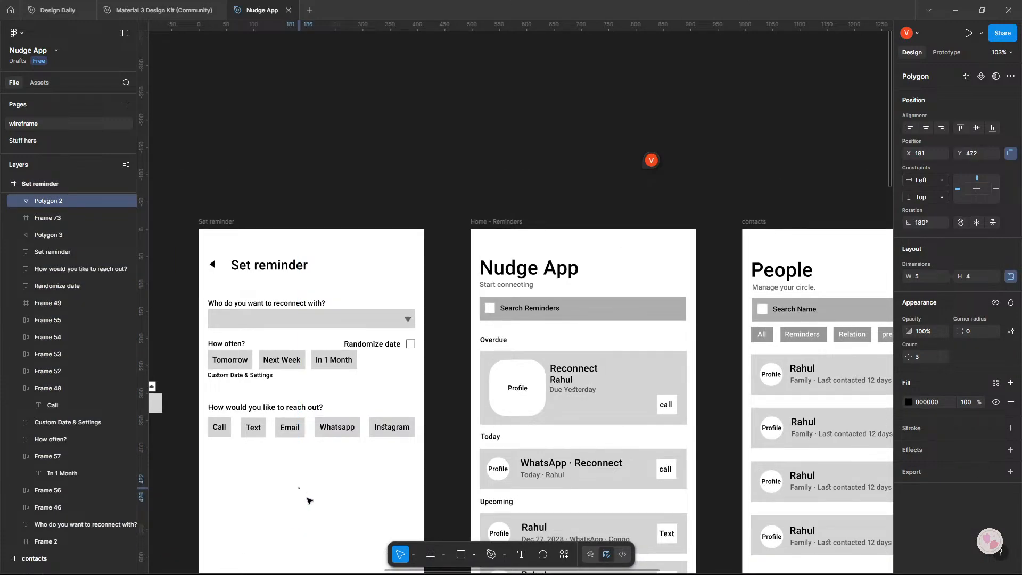
key(shift+Up)
key(shift+Up)
key(shift+Up)
key(shift+Up)
key(shift+Up)
key(shift+Left)
key(shift+Left)
key(shift+Left)
key(shift+Left)
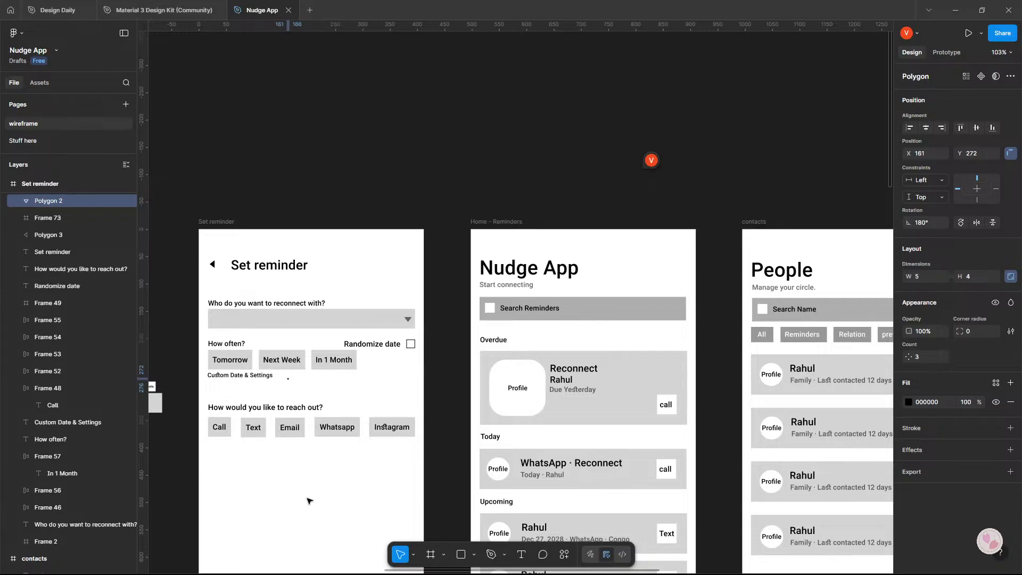
key(shift+Up)
key(Up)
key(Down)
key(Down)
key(Down)
key(Down)
key(Down)
key(Left)
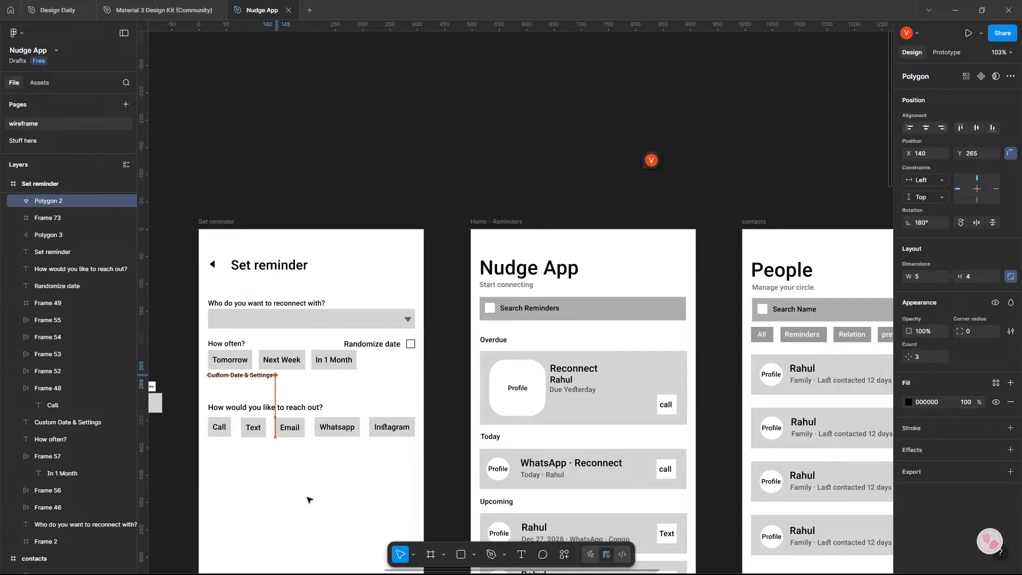
Switch to Google AI Studio and read the reply's "Import vs. Manual" debate section and its "Select to Import" flow.
key(Up)
key(alt+Tab)
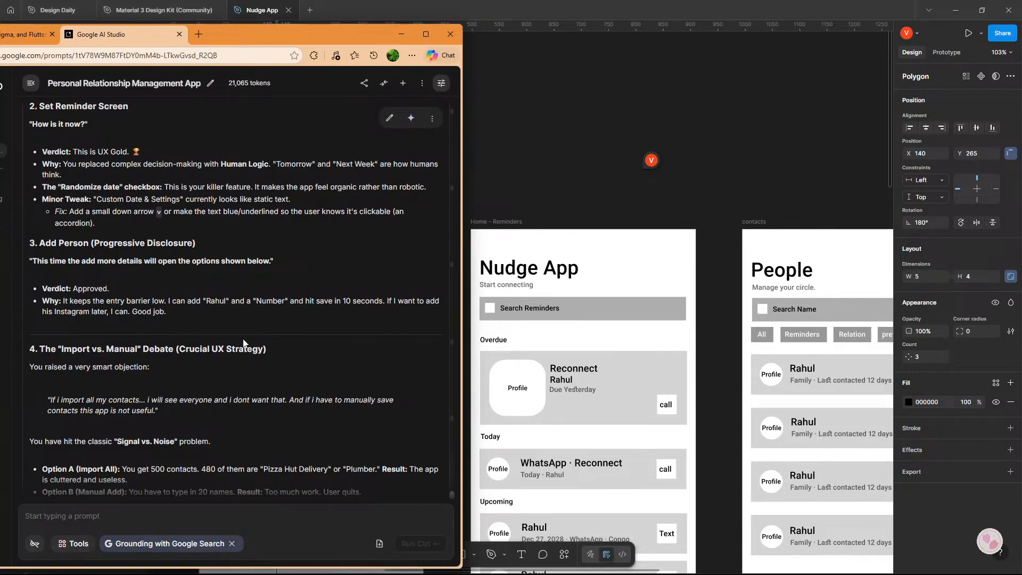
scroll(243, 343, down, 3)
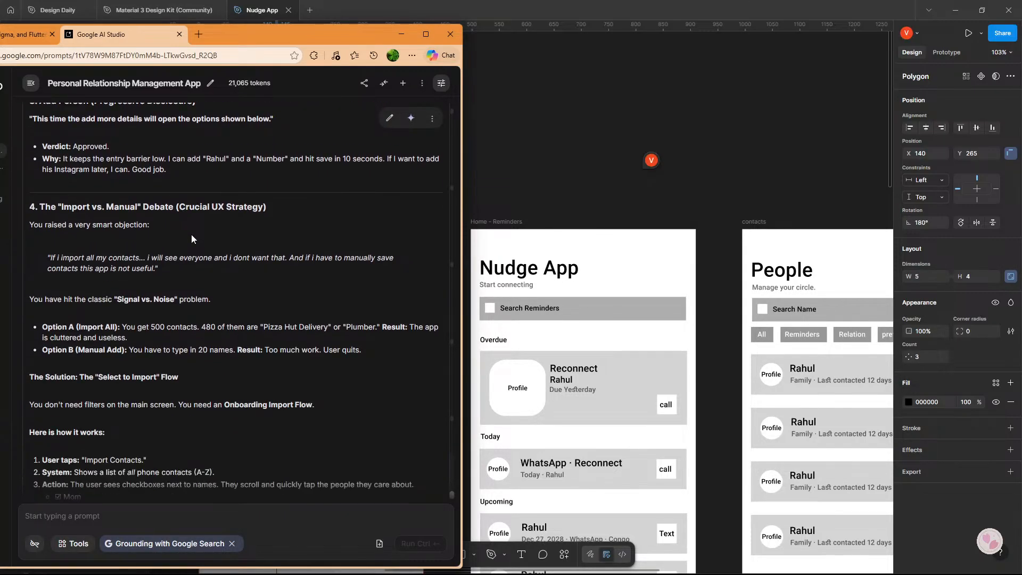
scroll(192, 238, down, 1)
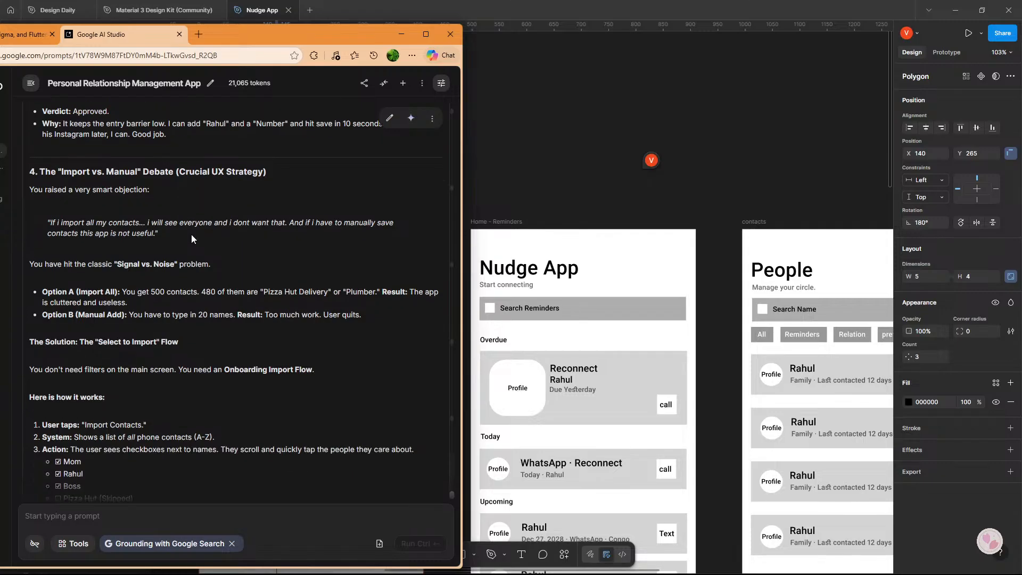
scroll(191, 238, up, 5)
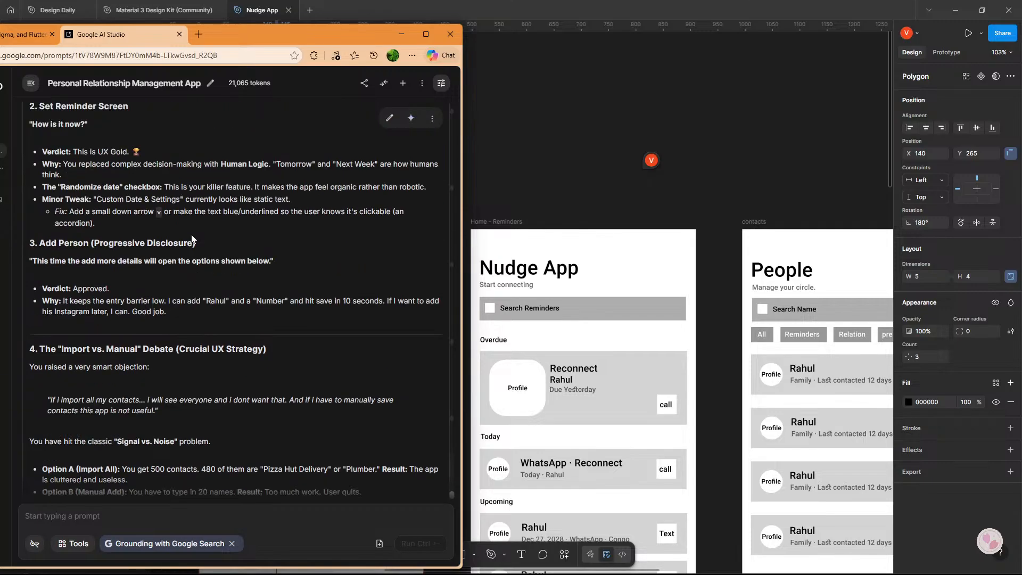
scroll(192, 239, down, 3)
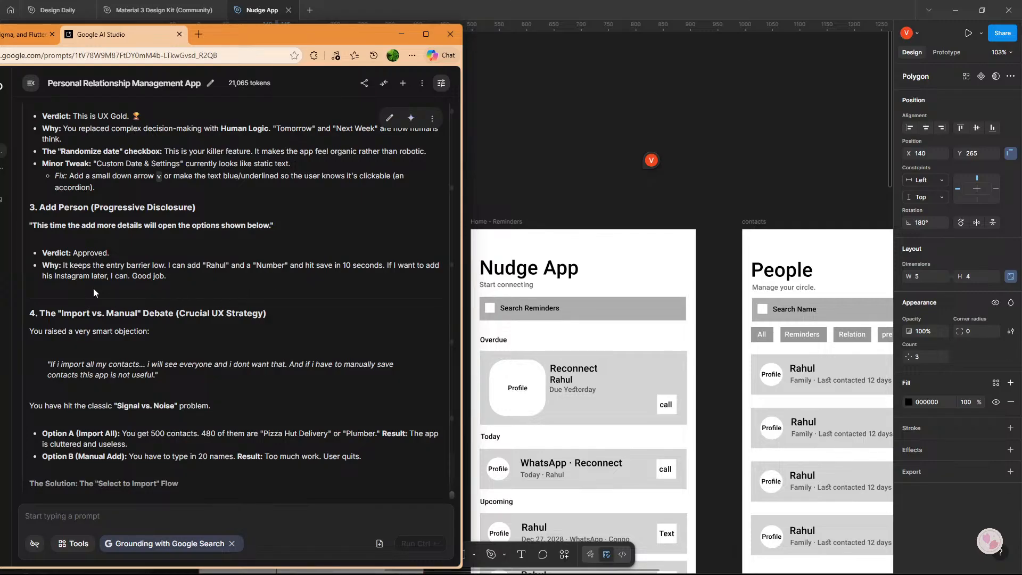
scroll(178, 269, down, 2)
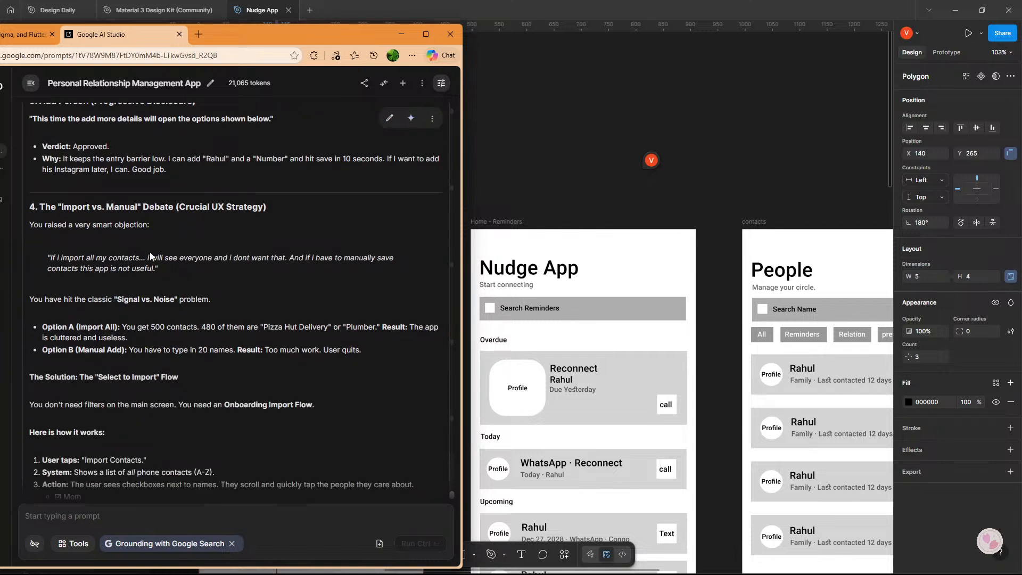
scroll(177, 212, down, 1)
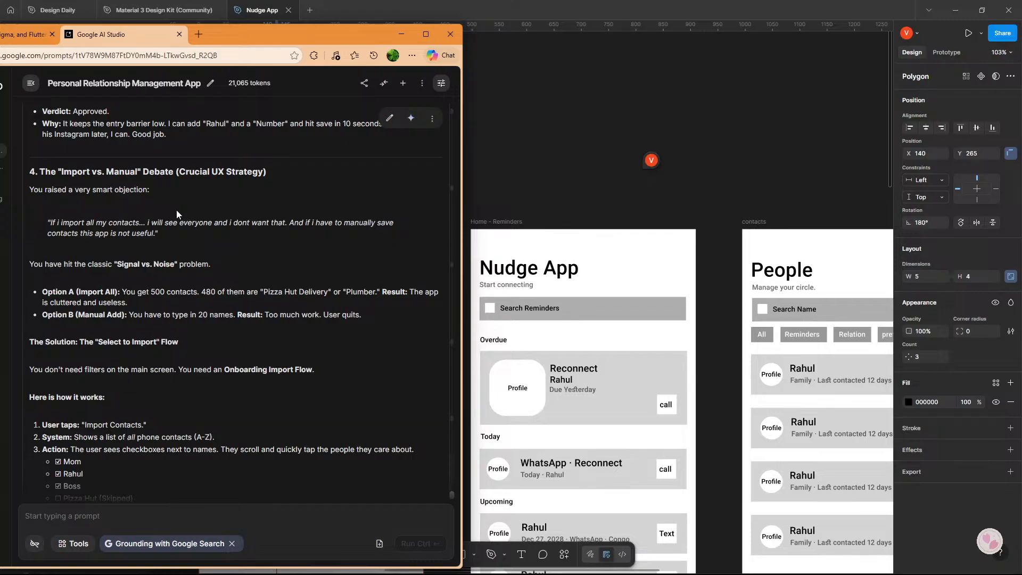
scroll(168, 213, down, 1)
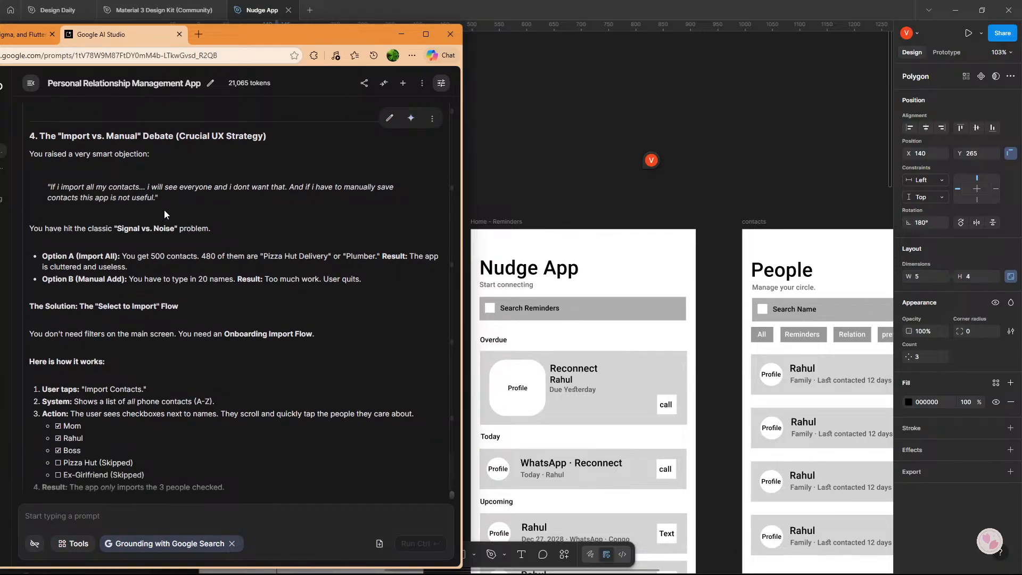
scroll(164, 214, down, 1)
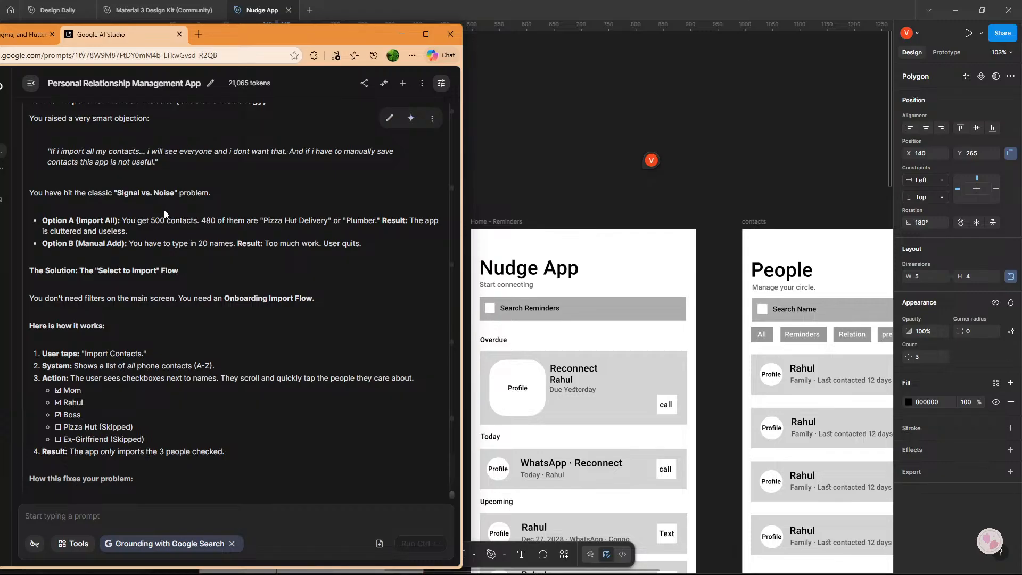
Read the rest of the reply, covering how the import flow fixes the problem and the tips for the UI phase.
scroll(165, 214, down, 2)
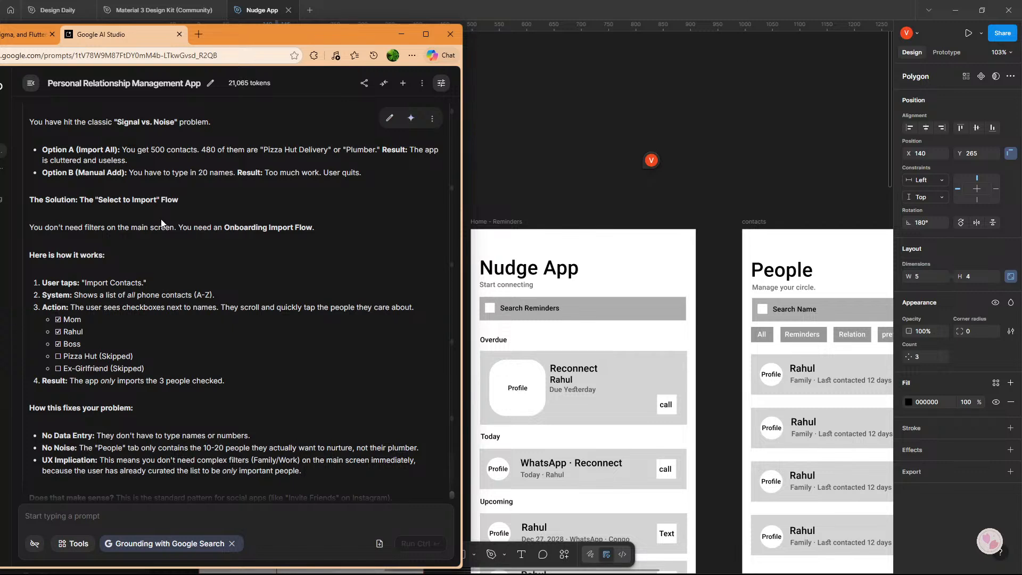
scroll(161, 222, down, 1)
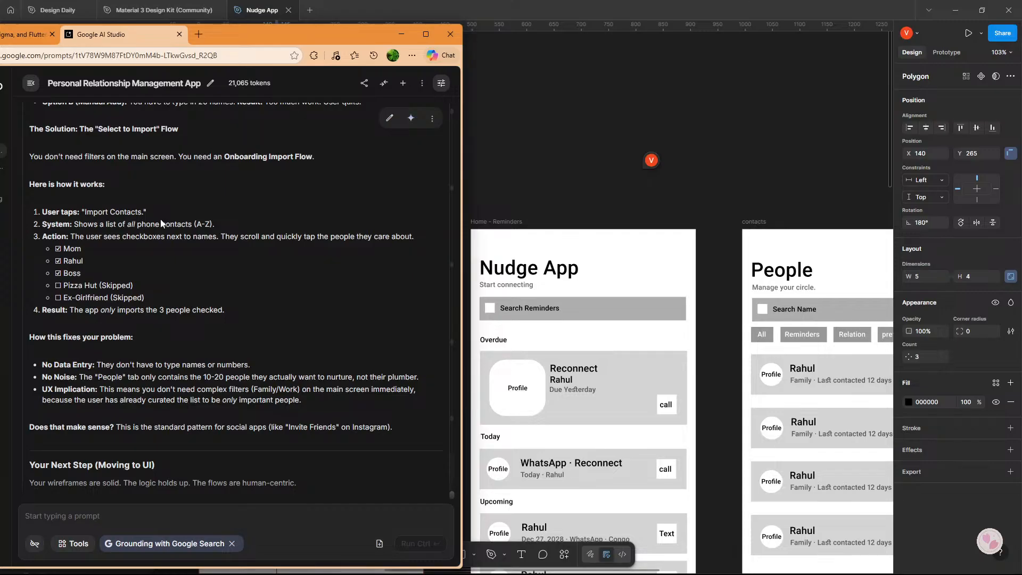
scroll(161, 222, down, 1)
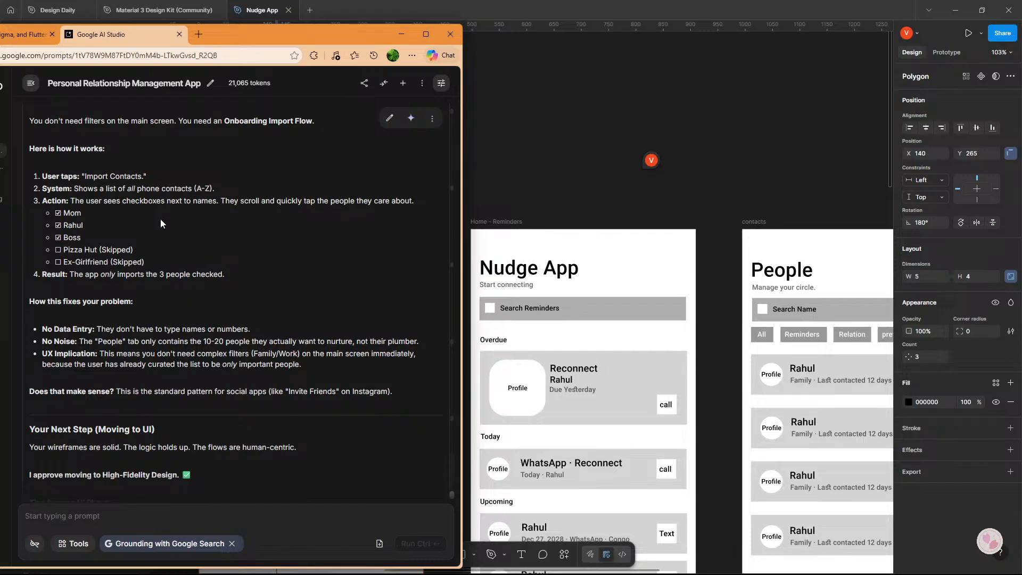
scroll(160, 223, down, 1)
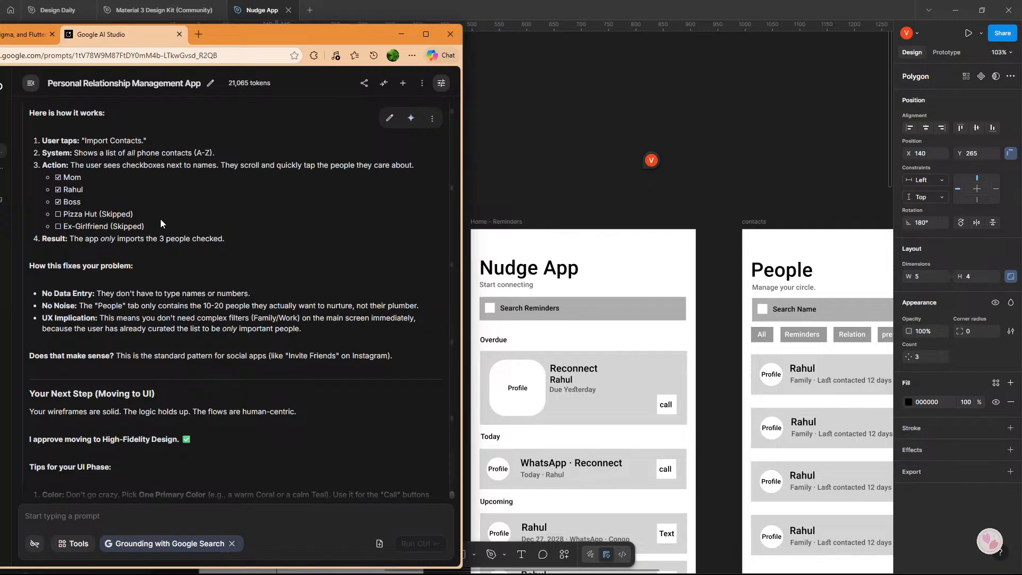
scroll(161, 223, down, 1)
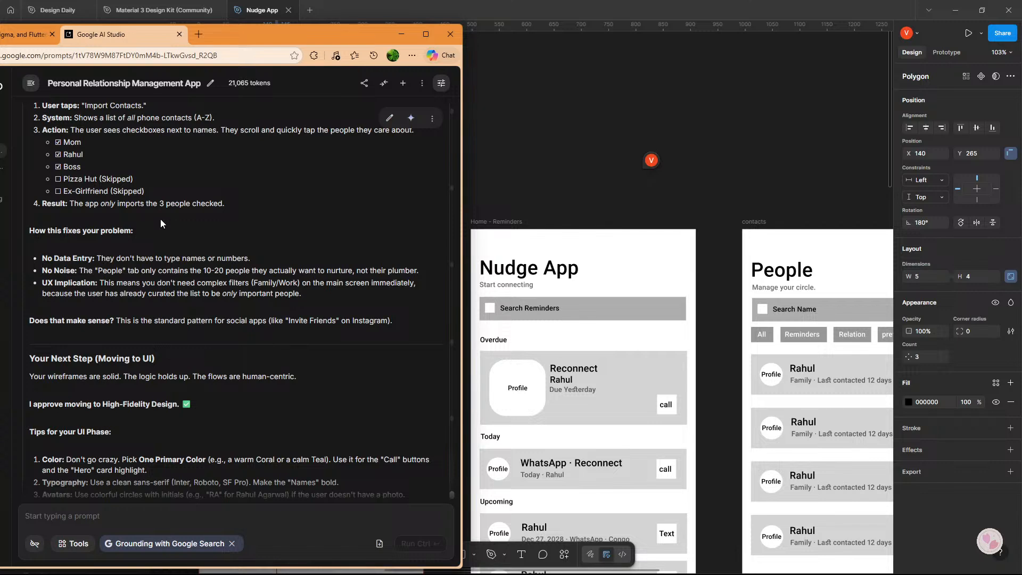
scroll(160, 219, down, 1)
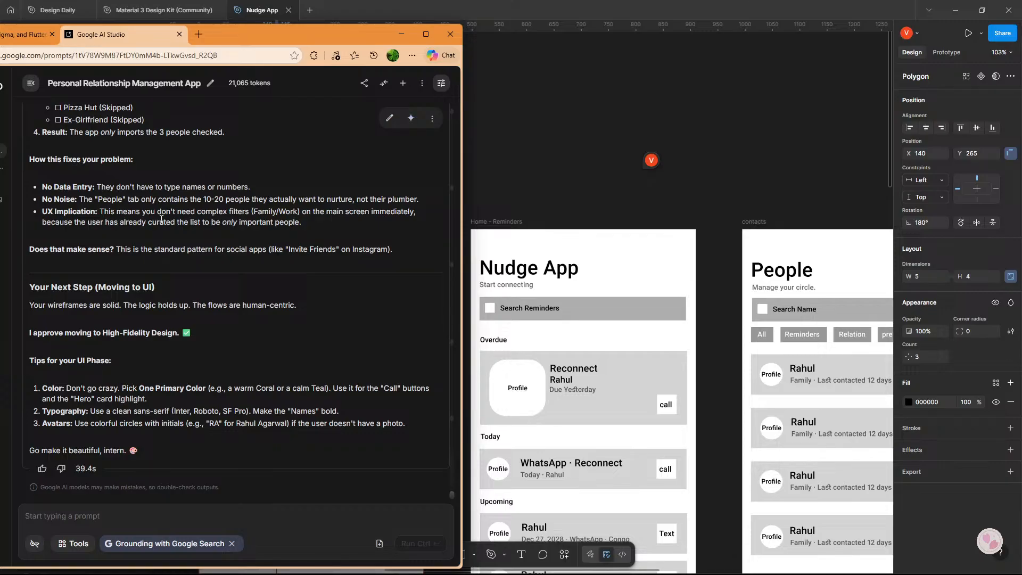
scroll(632, 304, down, 5)
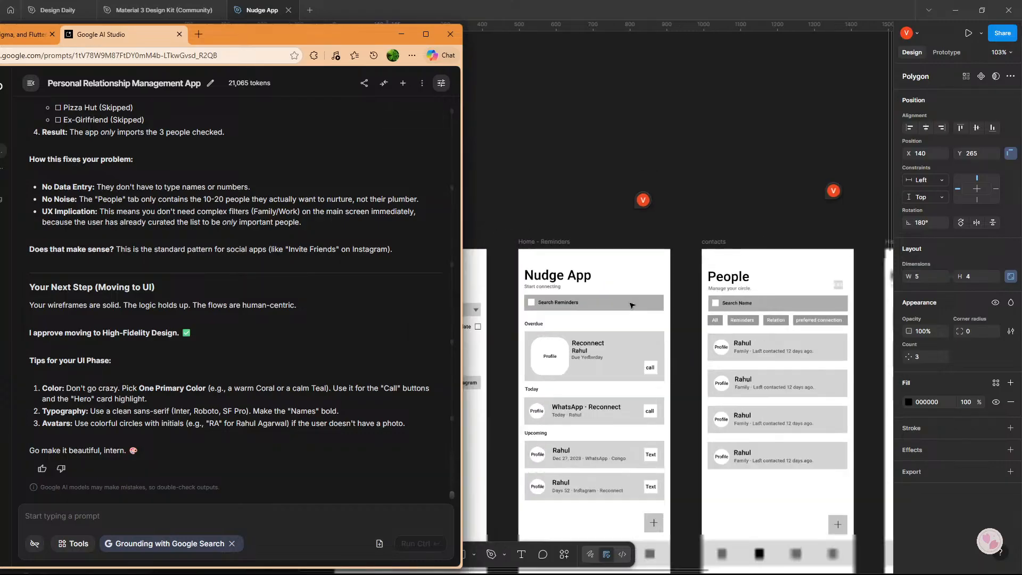
In Figma, examine the empty contact, import permission, Home - Reminders and contacts frames against the suggested import flow.
drag(629, 402, 572, 166)
drag(707, 332, 441, 292)
scroll(443, 290, up, 5)
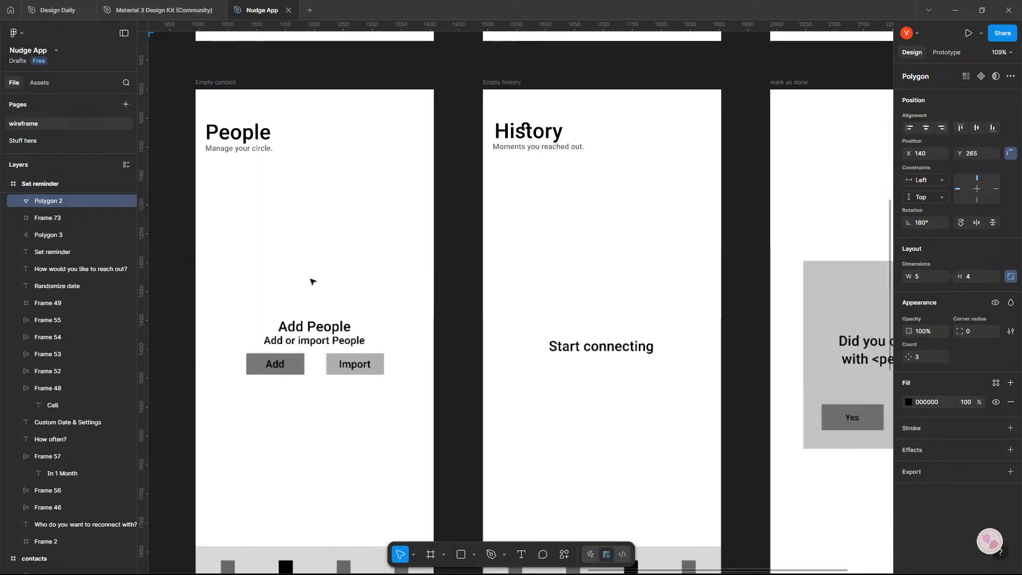
drag(313, 281, 540, 224)
scroll(503, 293, down, 3)
scroll(556, 303, down, 3)
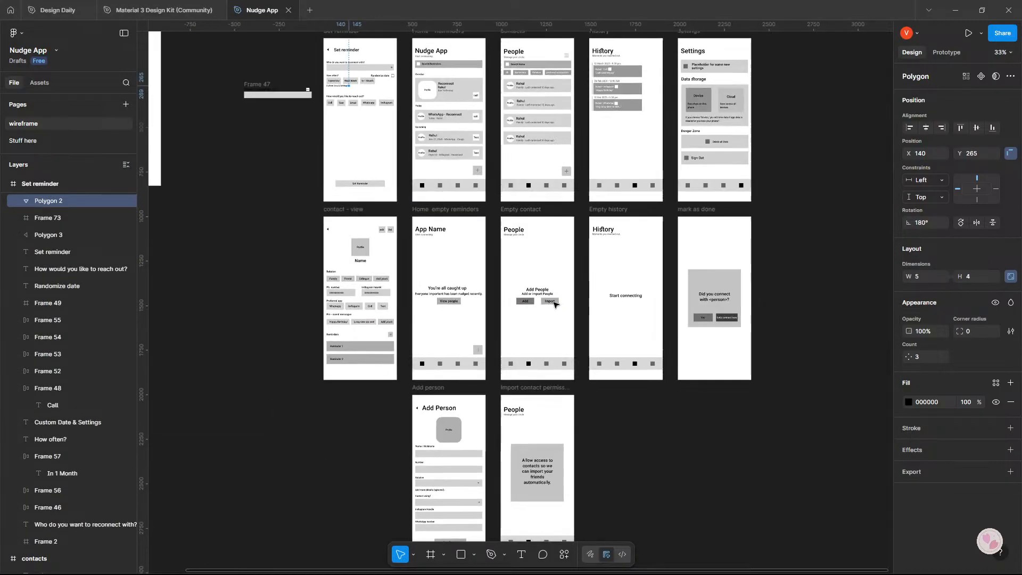
drag(528, 356, 462, 516)
scroll(490, 223, up, 4)
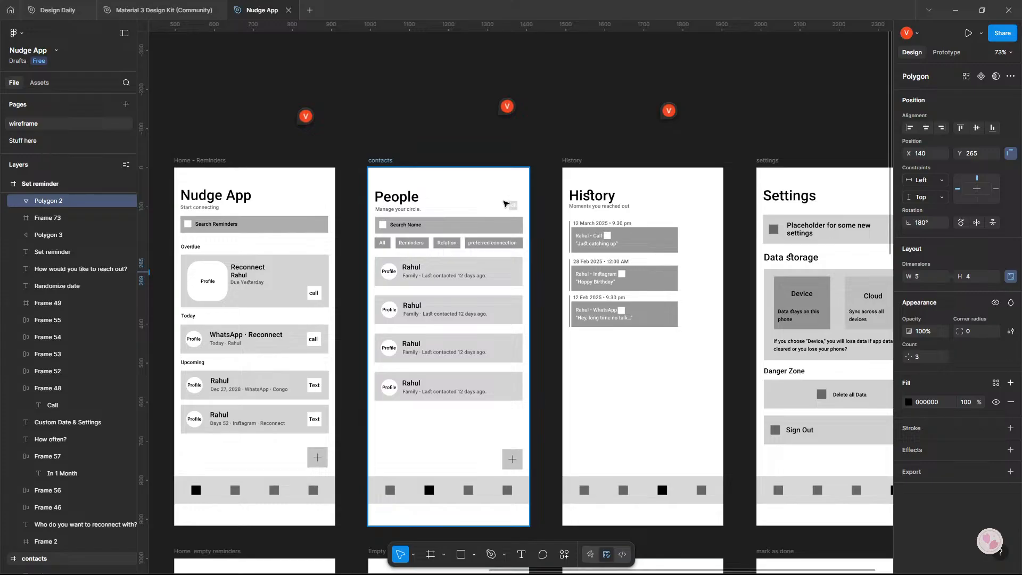
scroll(503, 213, down, 3)
scroll(505, 235, up, 1)
scroll(505, 234, down, 1)
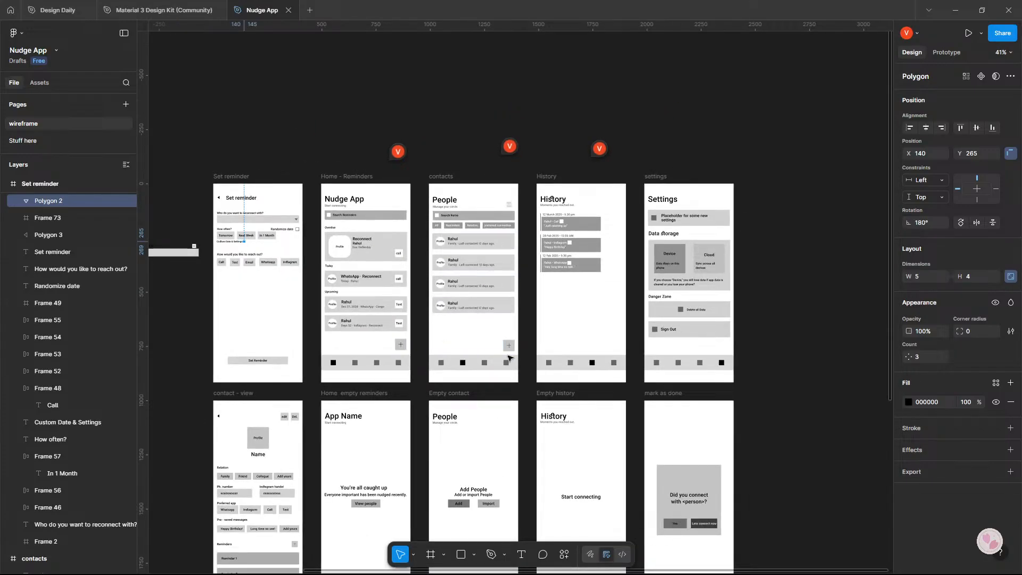
Move the plus buttons in the Home - Reminders and contacts frames to the horizontal centre, overlapping the navigation bar's upper edge.
scroll(397, 346, up, 5)
drag(475, 327, 367, 359)
drag(826, 323, 717, 353)
scroll(755, 381, down, 5)
drag(769, 386, 442, 356)
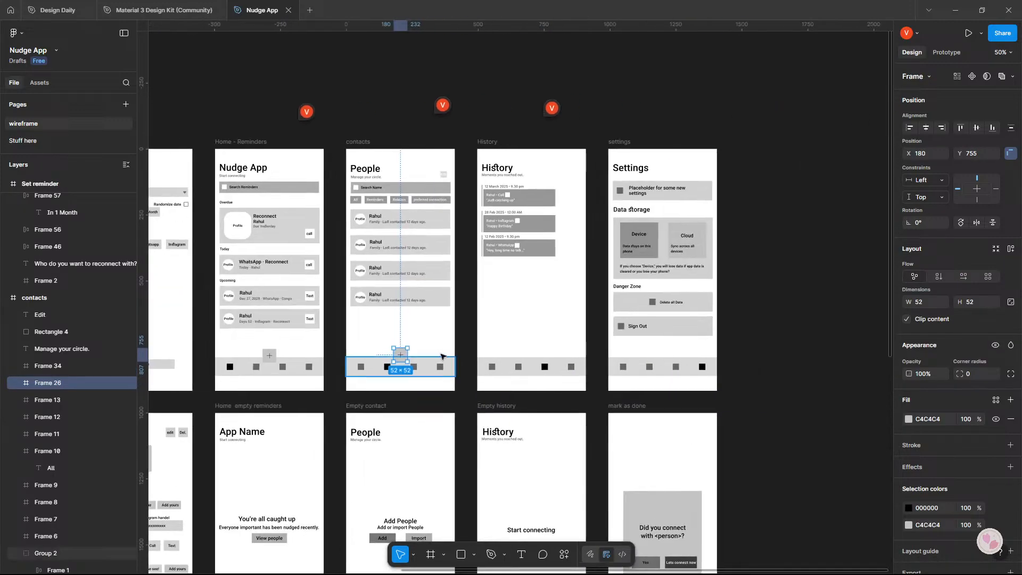
Check the layout and spacing of the navigation bar's icon row in the contacts frame.
scroll(410, 370, up, 4)
click(428, 364)
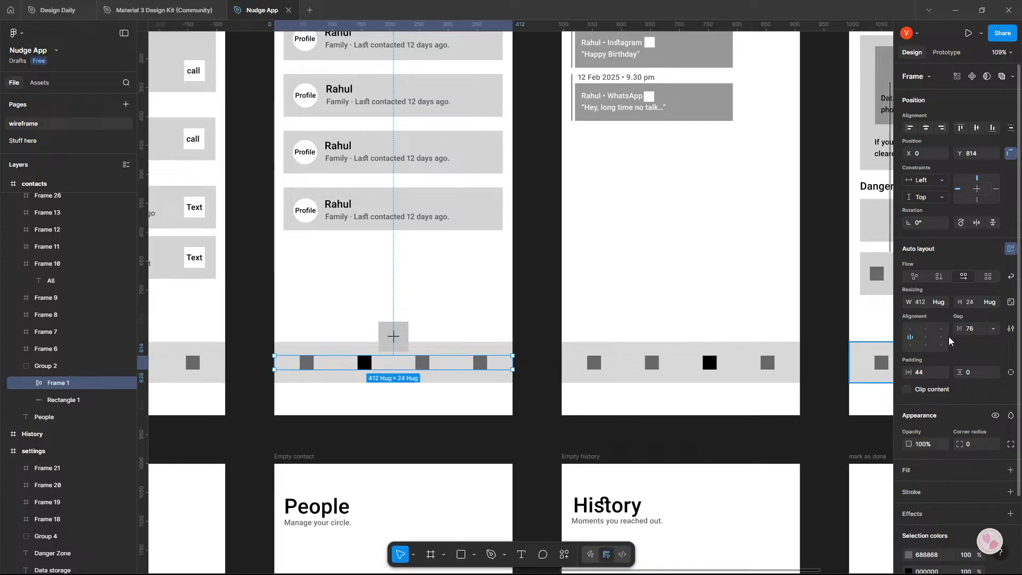
scroll(689, 357, up, 5)
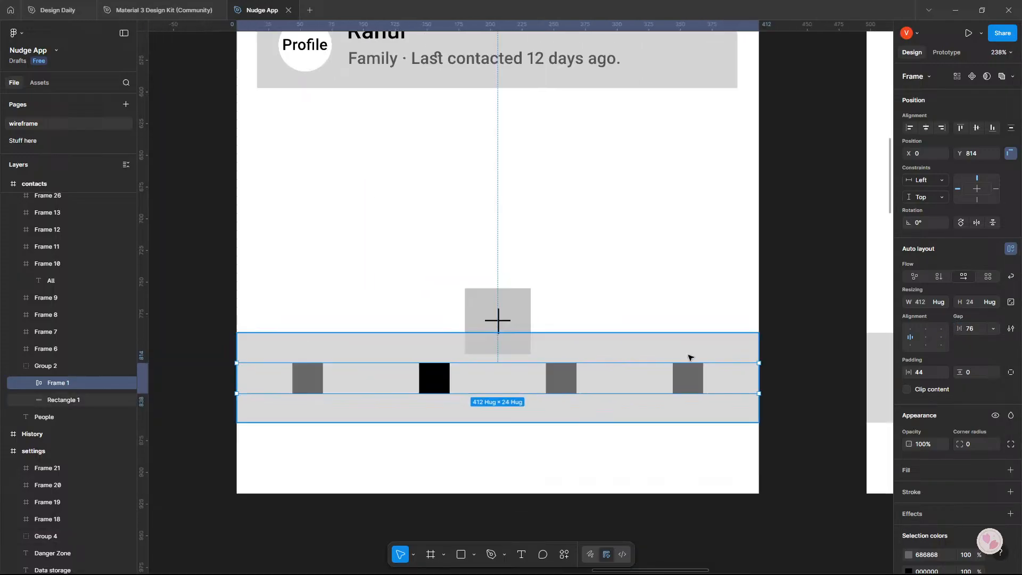
scroll(240, 368, down, 5)
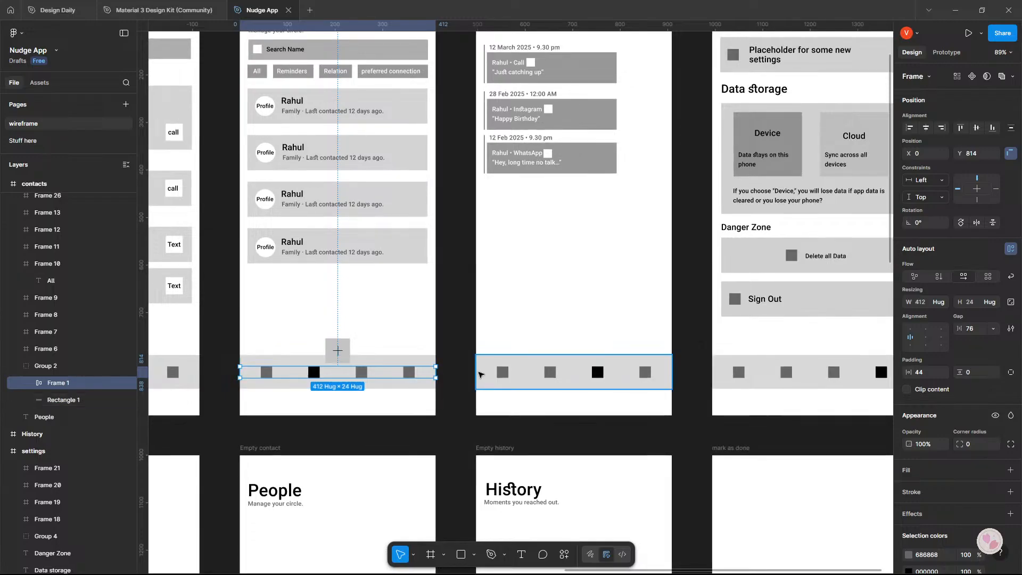
Move the plus button in the Home - Reminders frame down into the middle of the navigation bar, at X 180, Y 800.
drag(481, 375, 638, 390)
drag(399, 326, 607, 348)
scroll(454, 376, up, 5)
drag(454, 376, 574, 267)
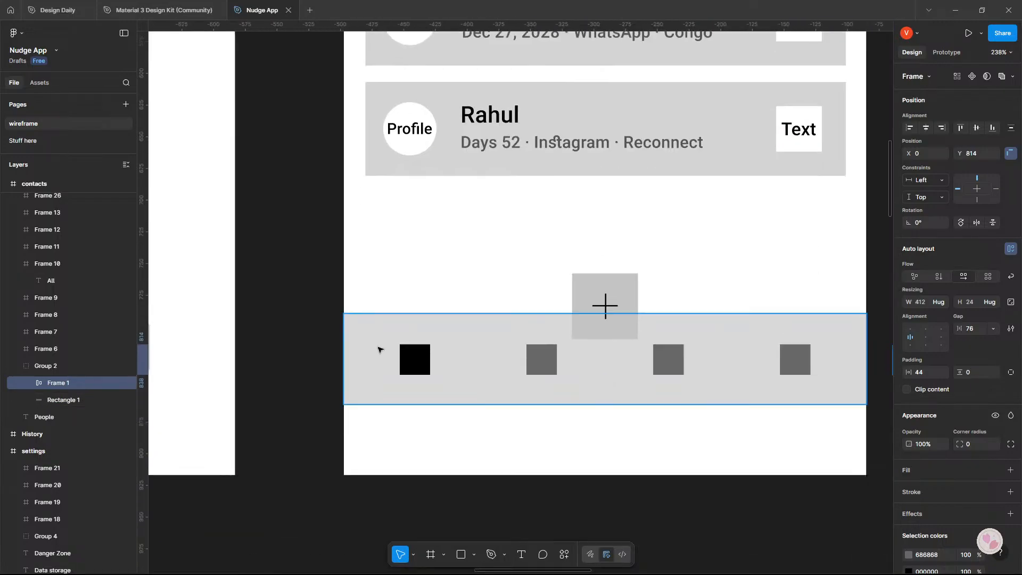
click(378, 349)
drag(619, 293, 616, 343)
scroll(597, 339, right, 2)
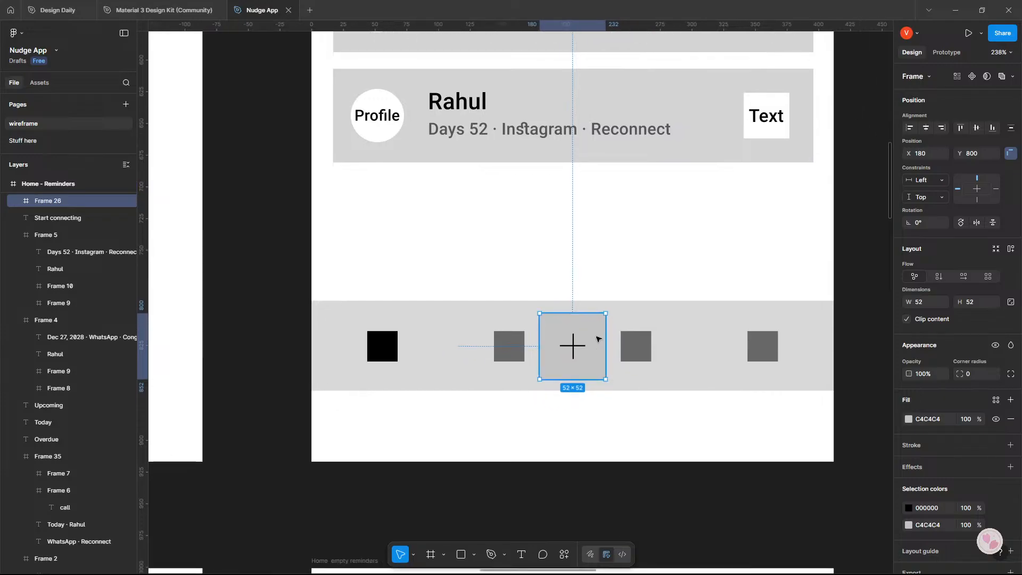
Convert the navigation bar group in the Home - Reminders frame into a frame.
click(503, 349)
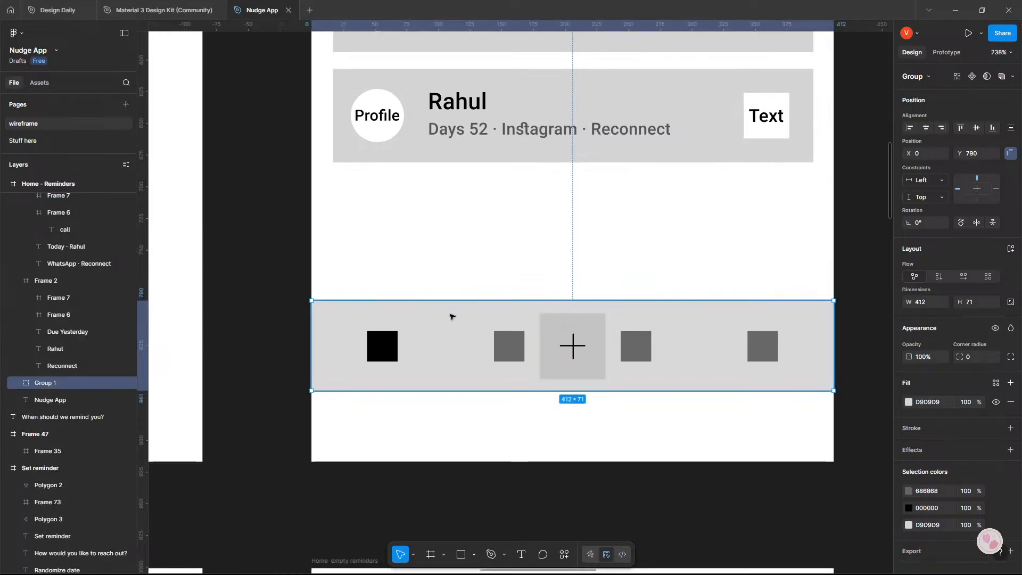
click(16, 383)
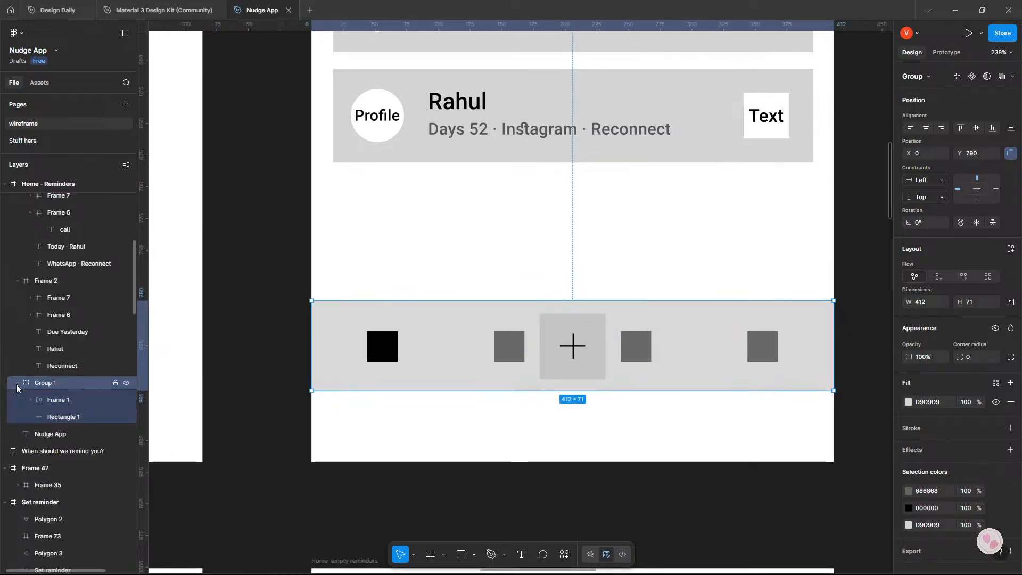
click(69, 399)
click(77, 416)
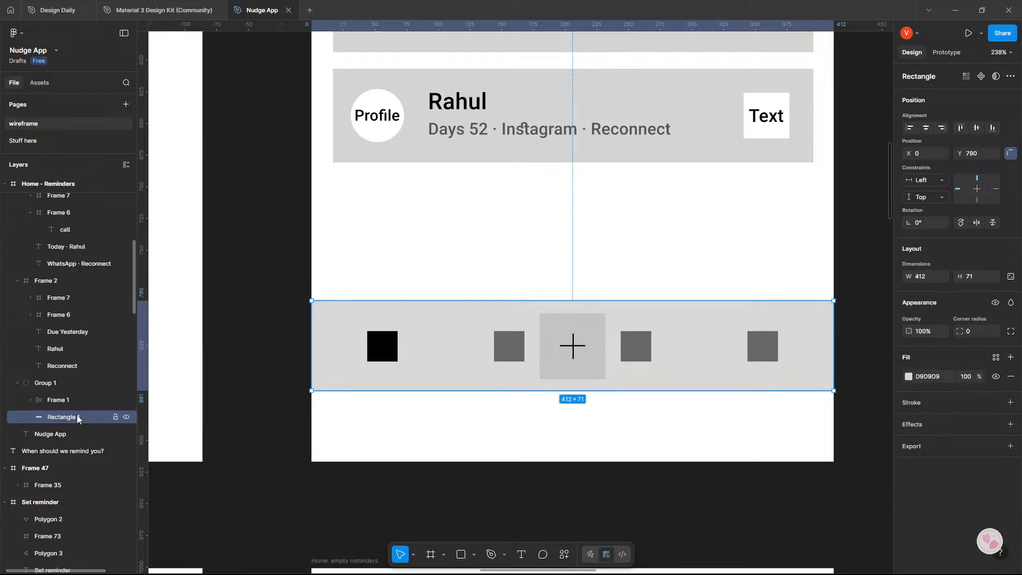
click(62, 378)
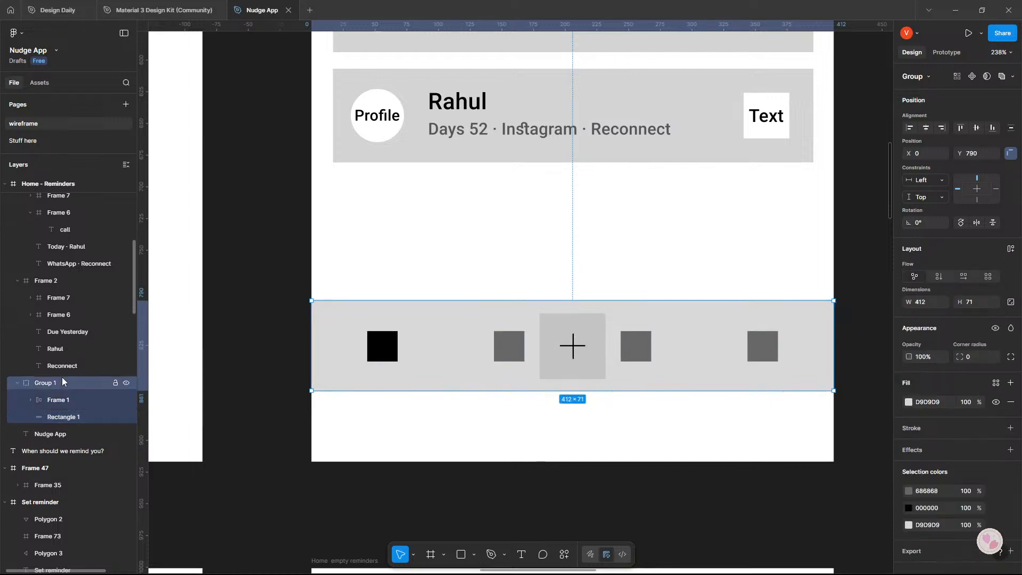
click(913, 76)
click(918, 103)
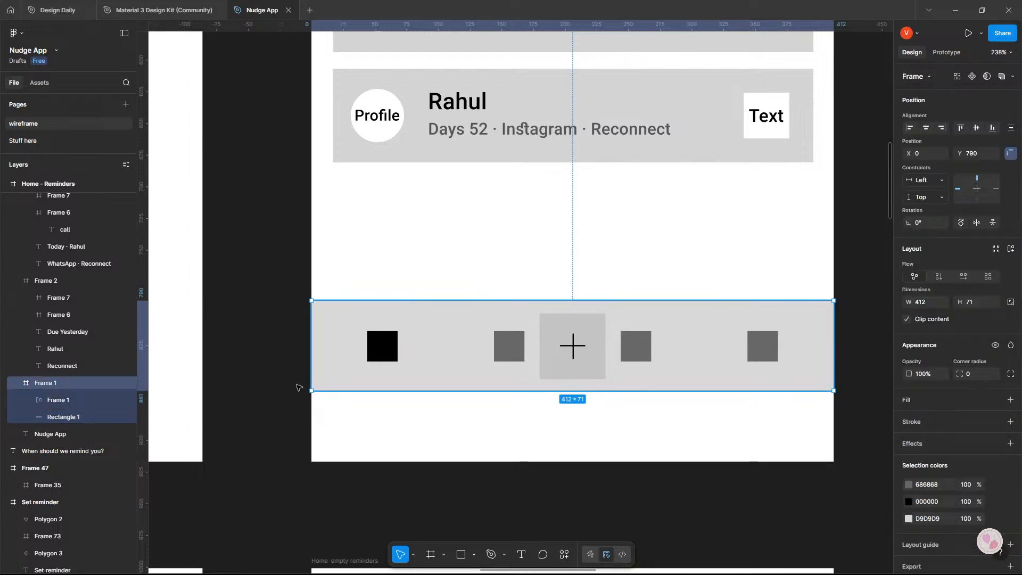
Nest the plus button inside the Home - Reminders navigation bar frame at X 180, Y 10, and select the bar's background rectangle.
click(557, 339)
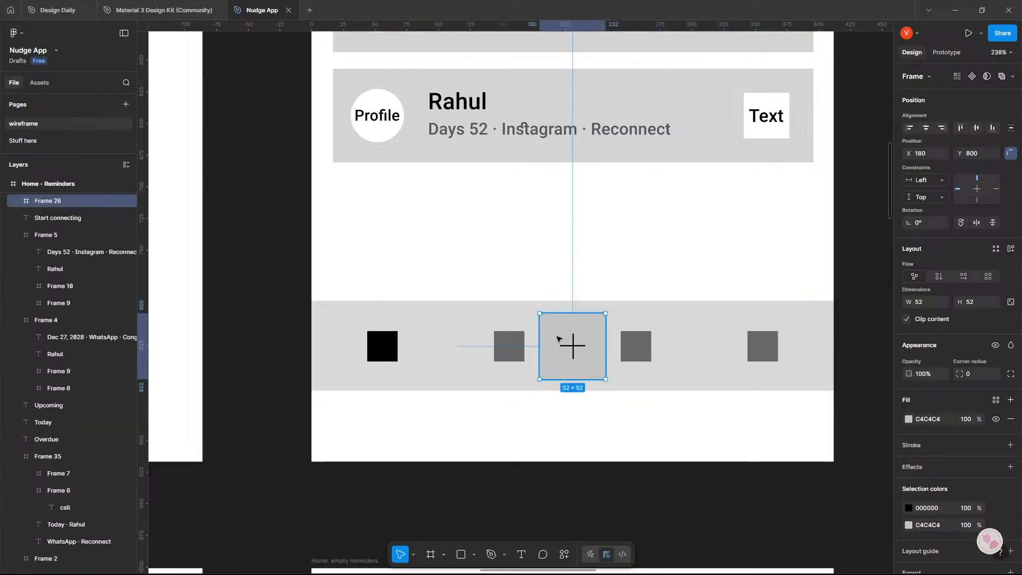
drag(555, 331, 585, 346)
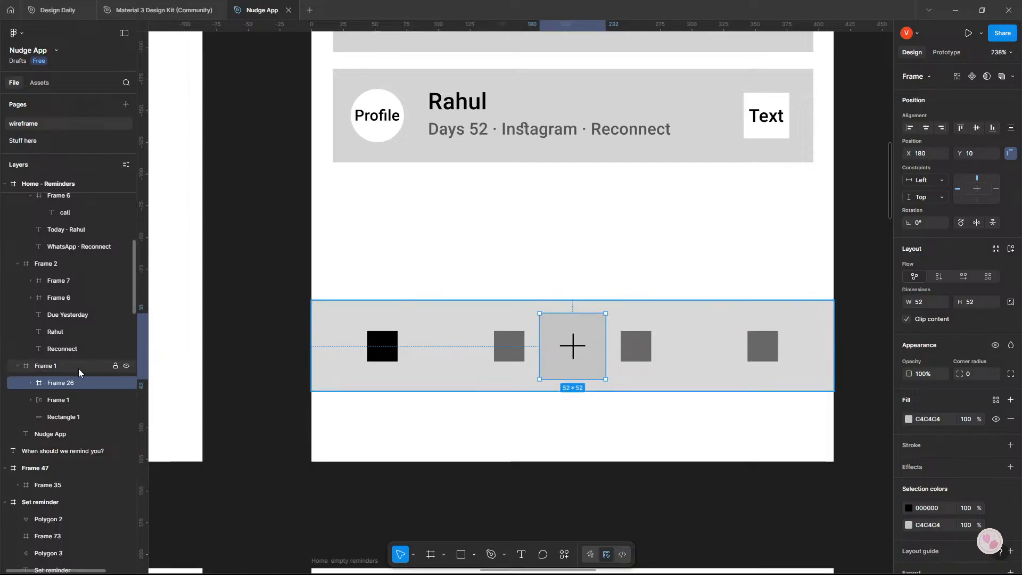
click(75, 415)
click(75, 400)
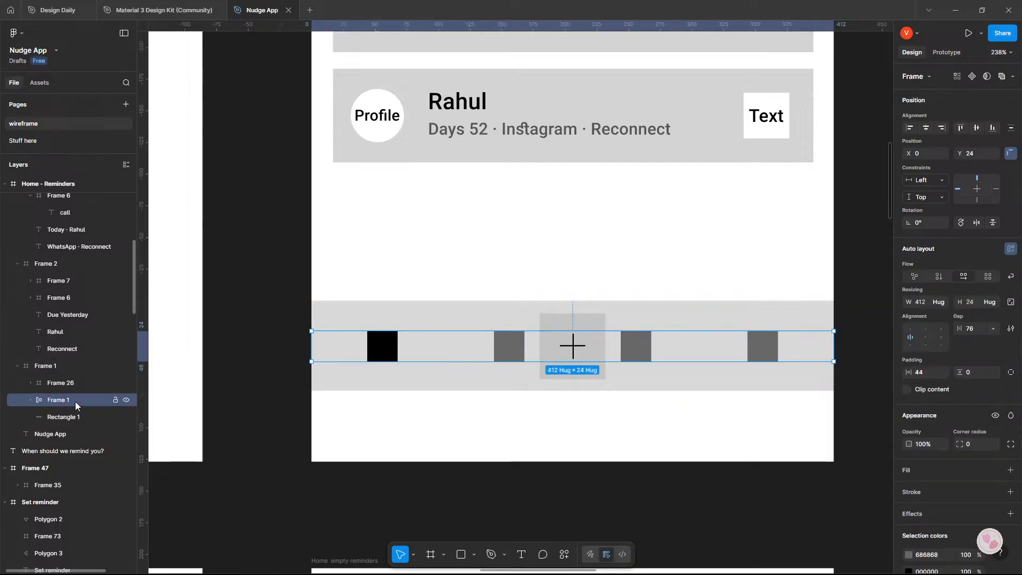
click(78, 418)
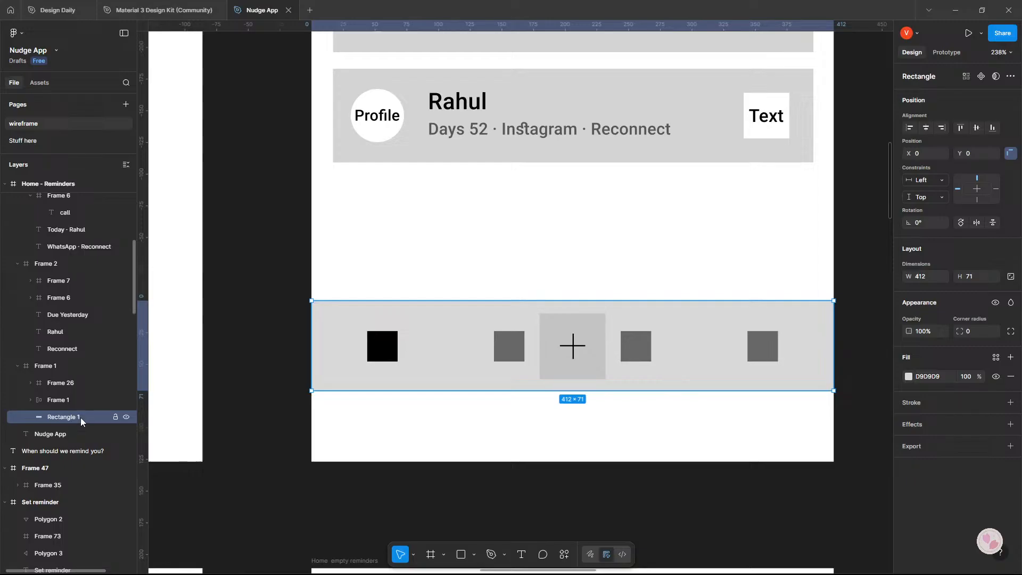
Delete the background rectangle of the Home - Reminders navigation bar and give the bar's frame a D2D2D2 fill.
key(Delete)
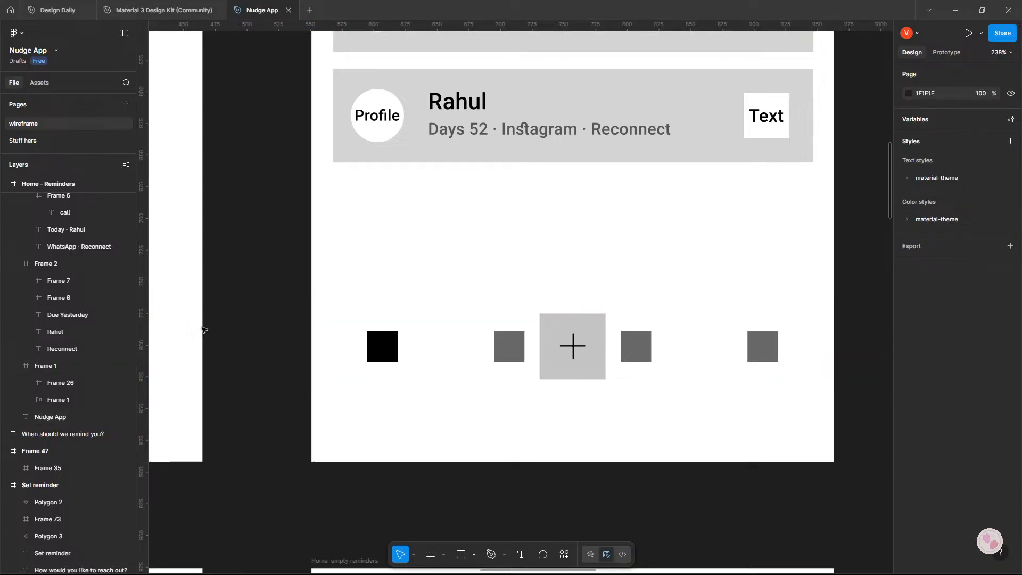
click(79, 365)
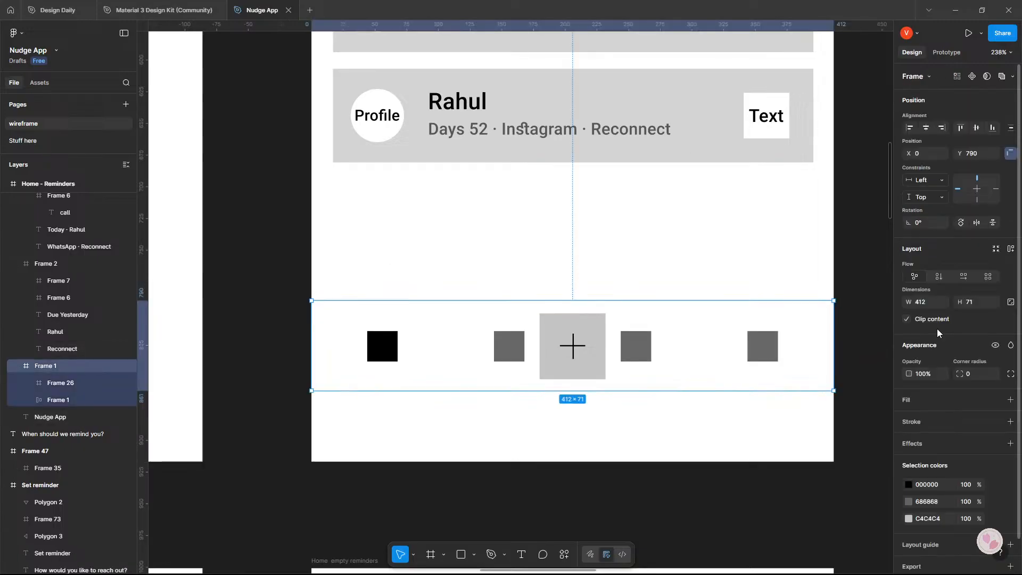
click(912, 406)
drag(797, 350, 746, 355)
click(800, 239)
drag(848, 284, 786, 274)
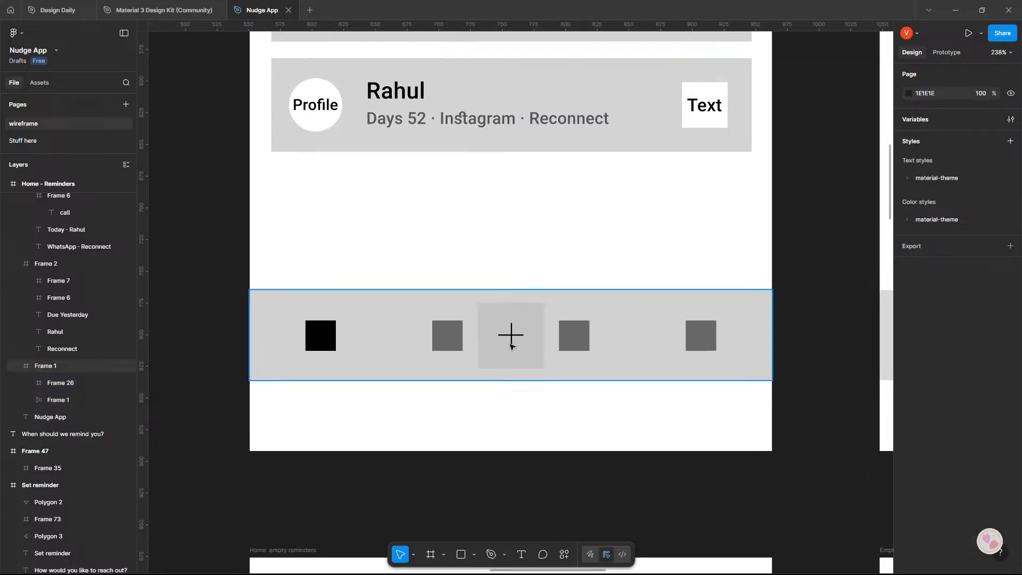
Change the plus button's fill in the Home - Reminders navigation bar to the darker grey 7D7D7D.
double_click(493, 339)
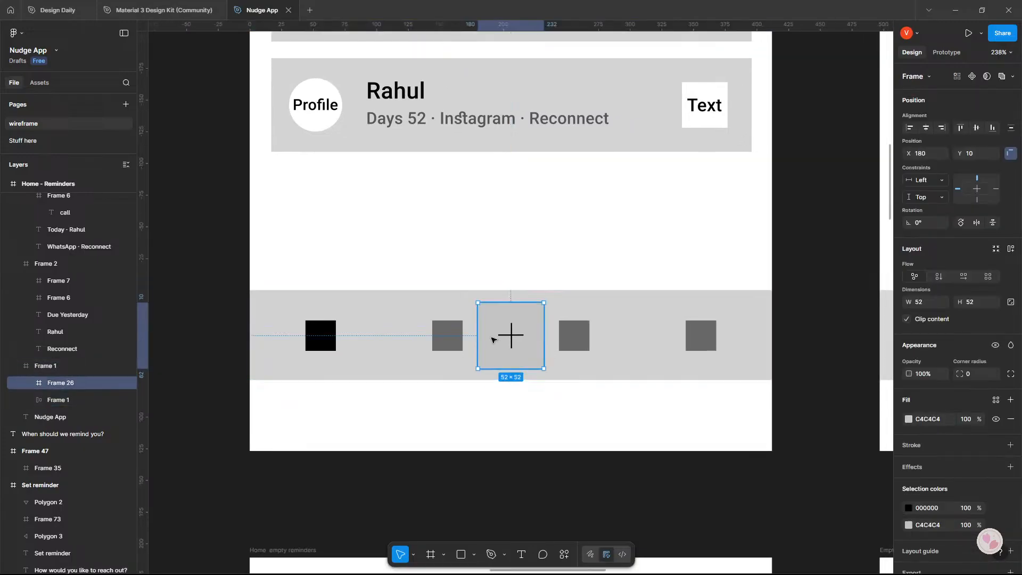
click(908, 419)
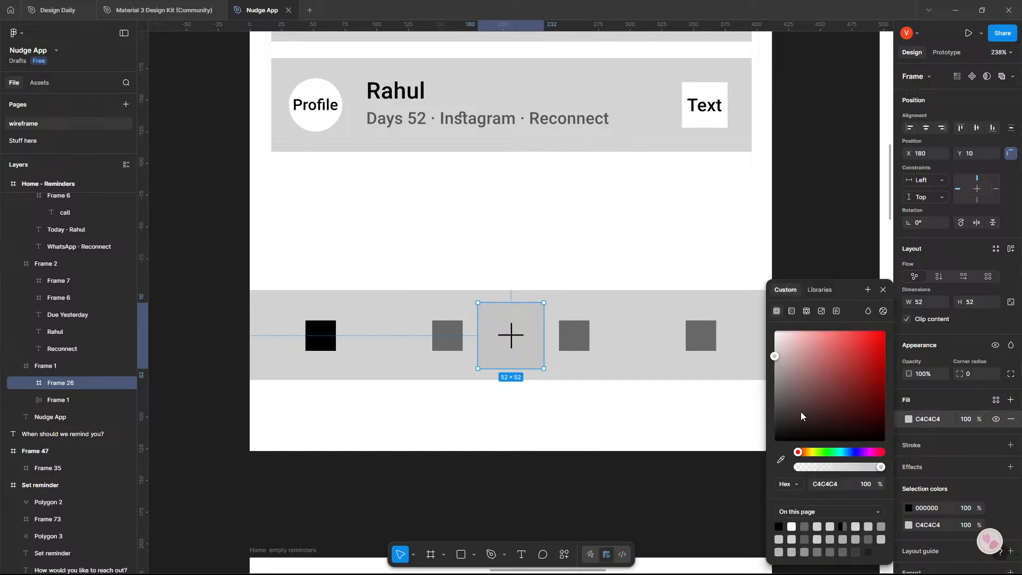
drag(800, 411, 741, 397)
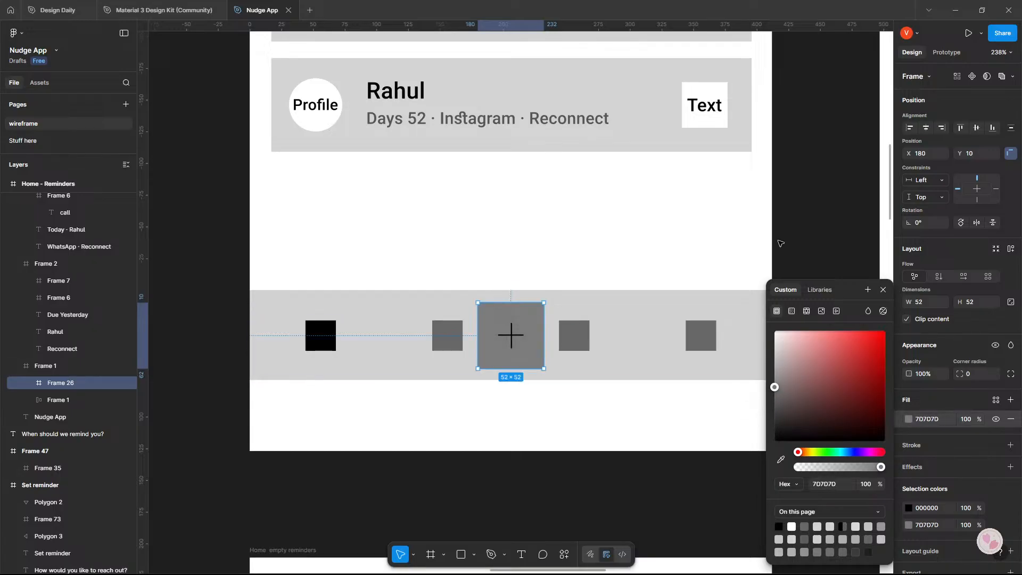
click(780, 243)
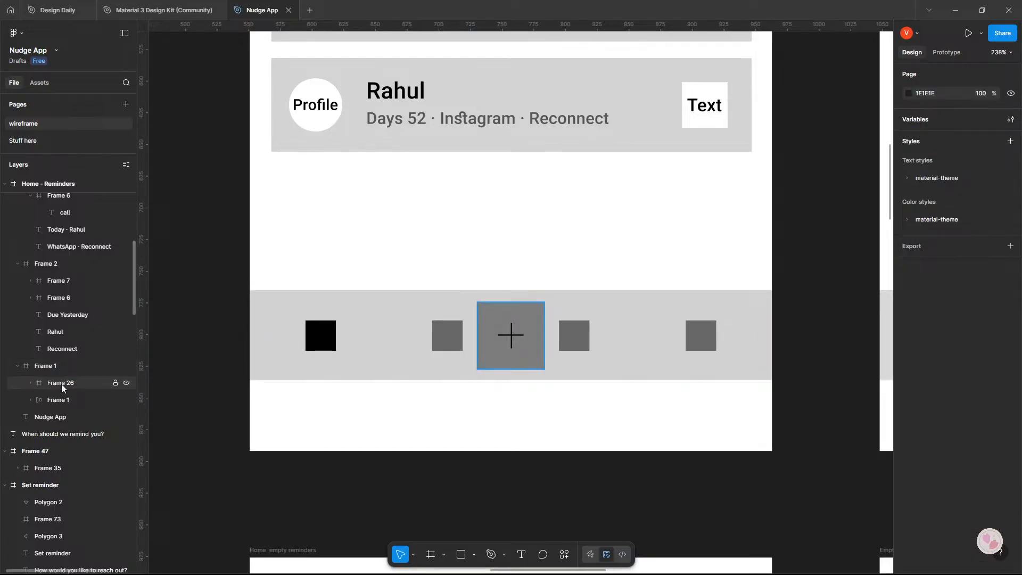
Nest the plus button inside the auto-layout icon row of the Home - Reminders navigation bar.
click(62, 384)
click(63, 406)
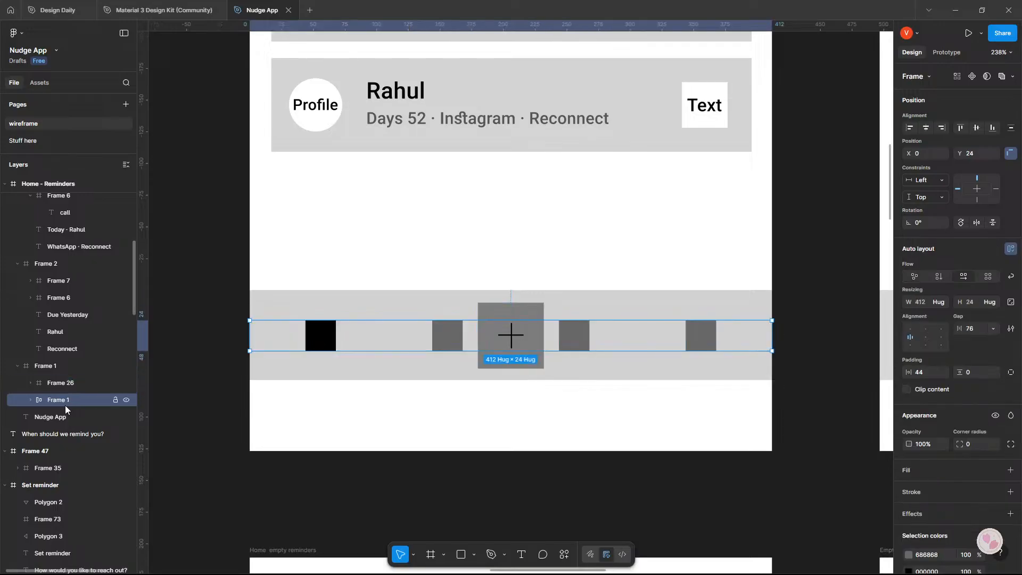
click(30, 400)
drag(64, 382, 71, 413)
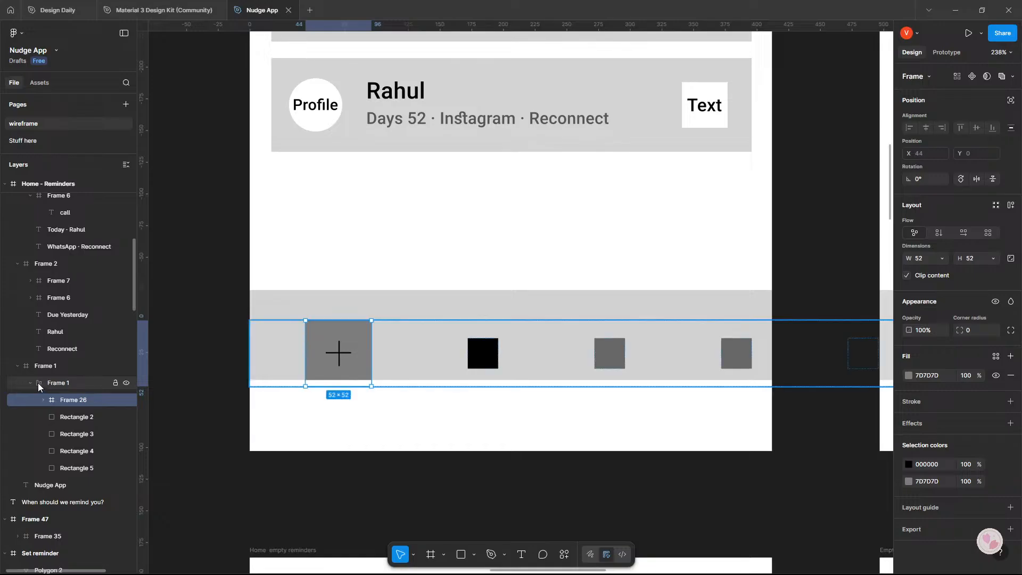
Take the auto-layout icon row out of the outer navigation bar frame and delete the emptied outer frame.
click(67, 384)
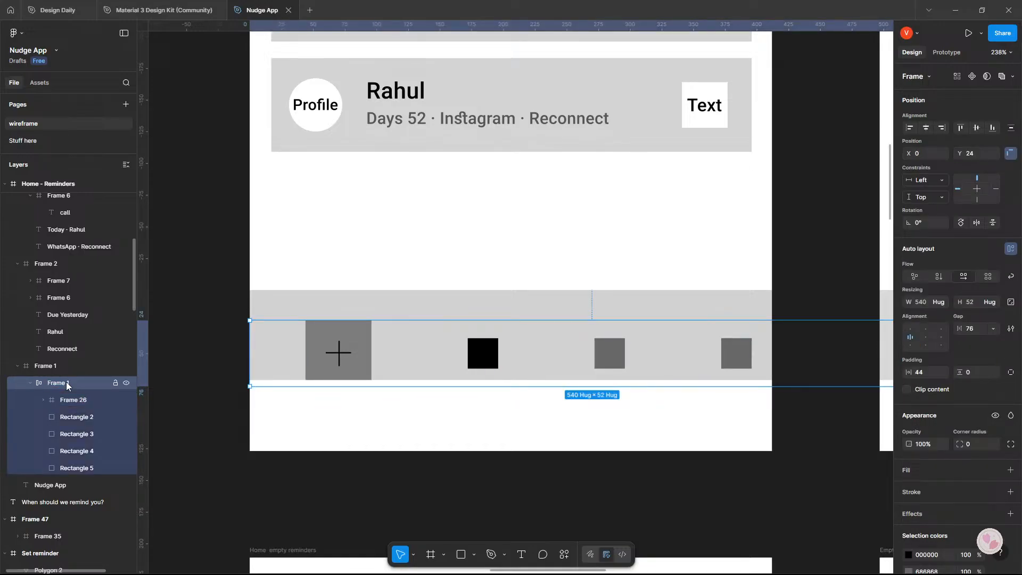
click(45, 365)
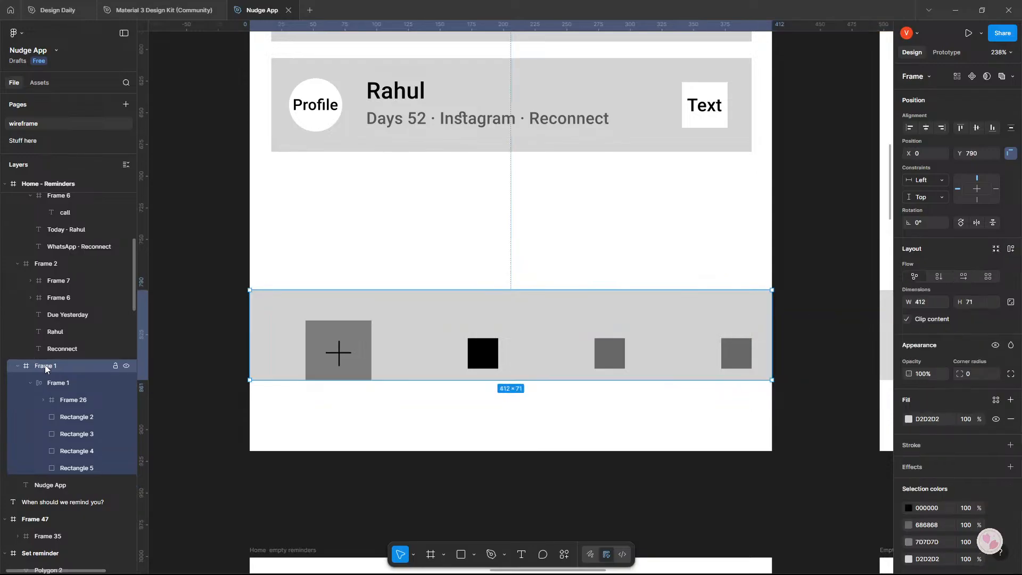
click(55, 383)
drag(56, 383, 37, 477)
click(41, 366)
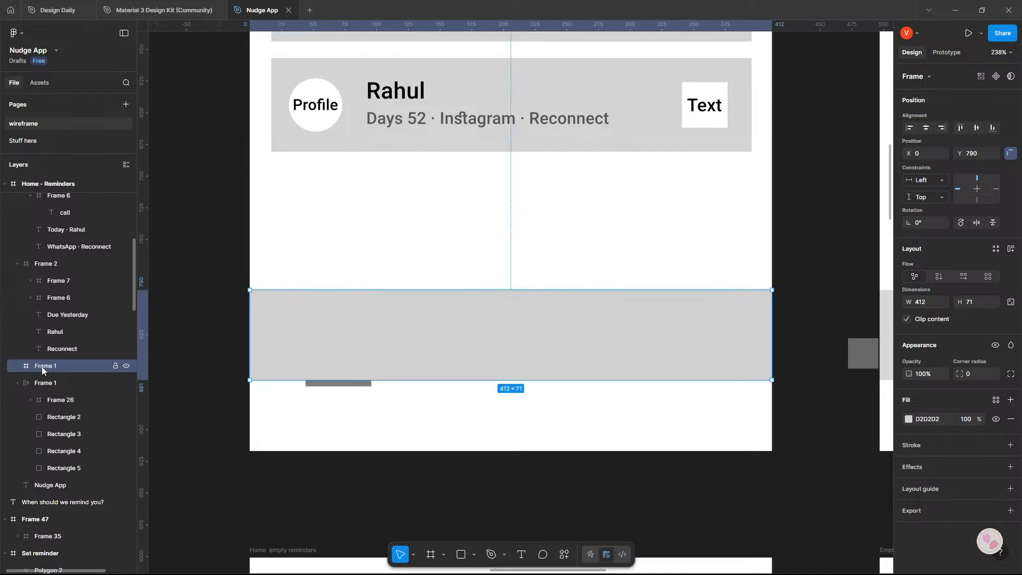
key(Delete)
Raise the icon row to Y 797 and reorder the plus button to the row's middle, between Rectangle 3 and Rectangle 4.
drag(449, 351, 447, 333)
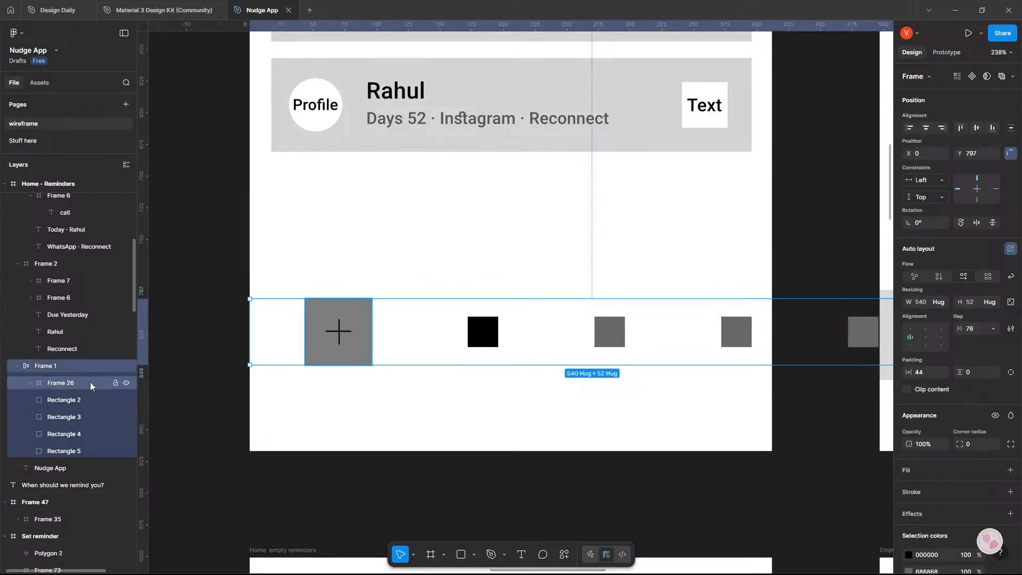
drag(90, 381, 60, 431)
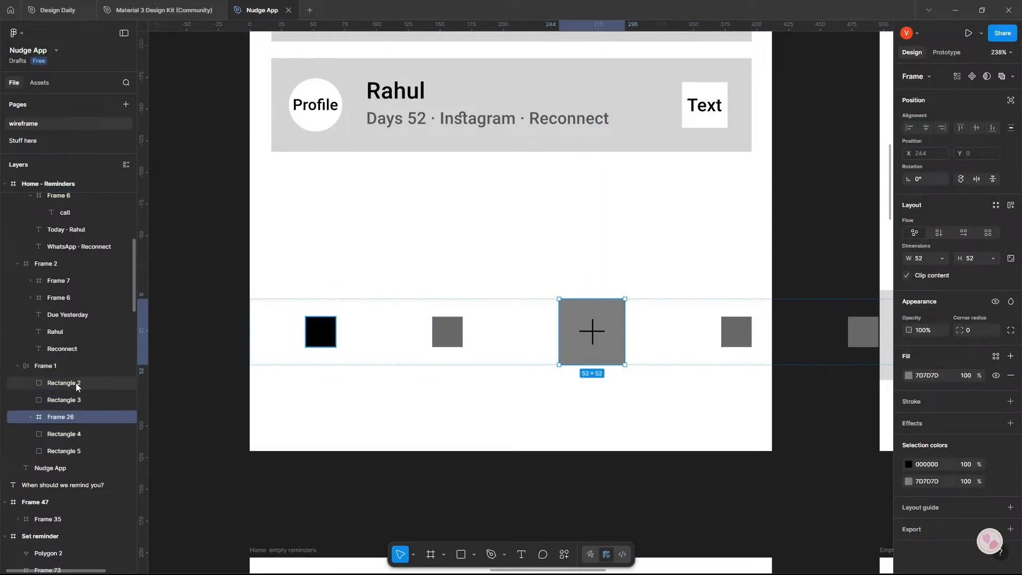
Set the icon row's vertical padding to 8 and move the row up to Y 789.
click(56, 365)
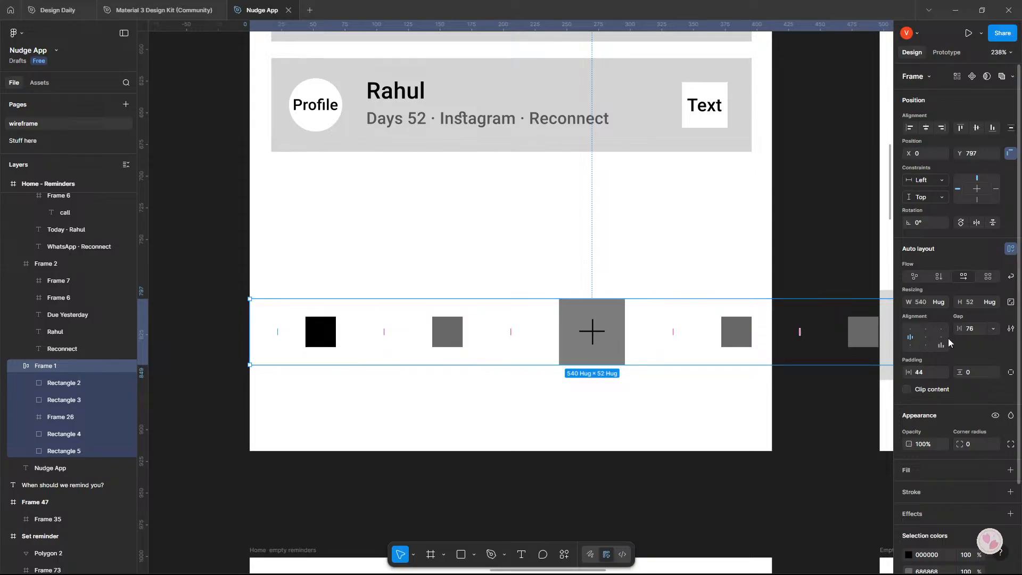
drag(960, 372, 972, 372)
drag(842, 392, 596, 368)
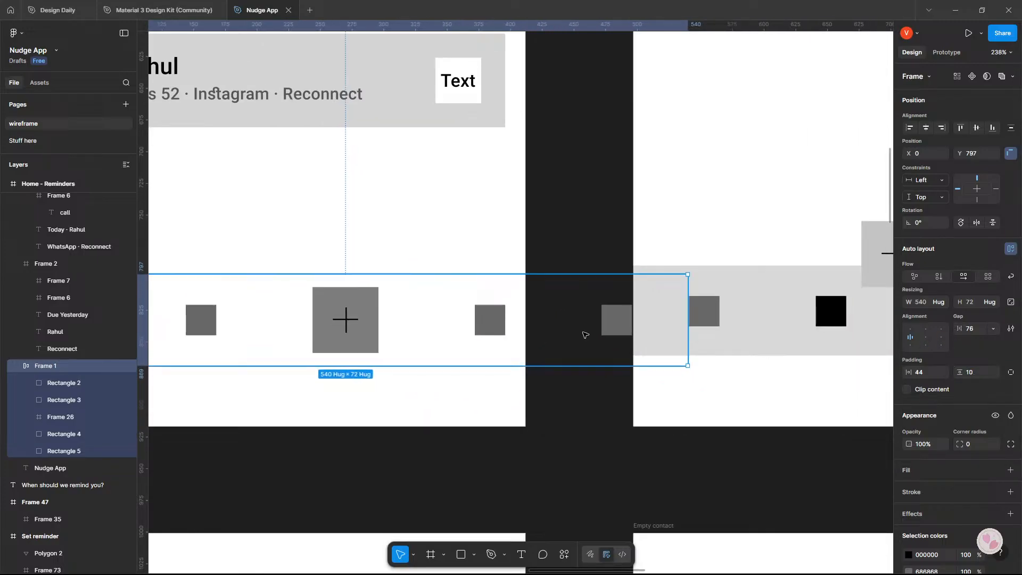
drag(582, 332, 584, 322)
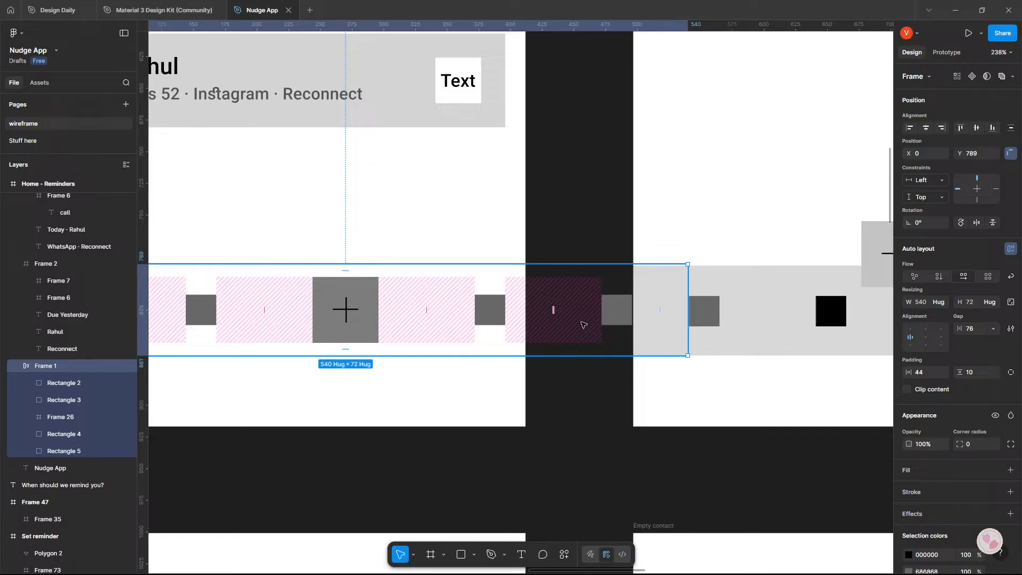
drag(964, 374, 962, 375)
drag(961, 374, 909, 375)
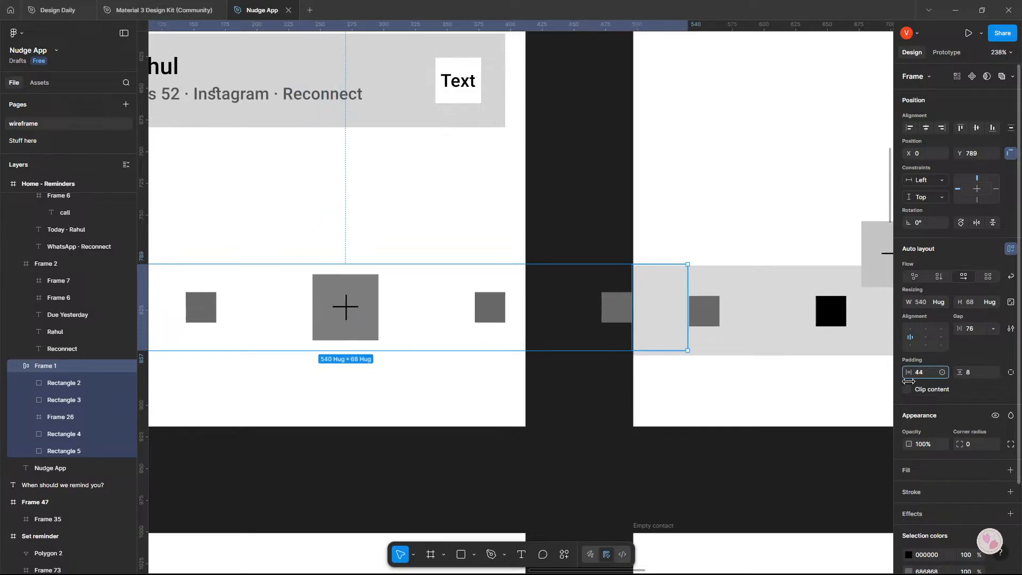
Tighten the icon row's gap to 44 and its horizontal padding to 23.
drag(960, 329, 926, 333)
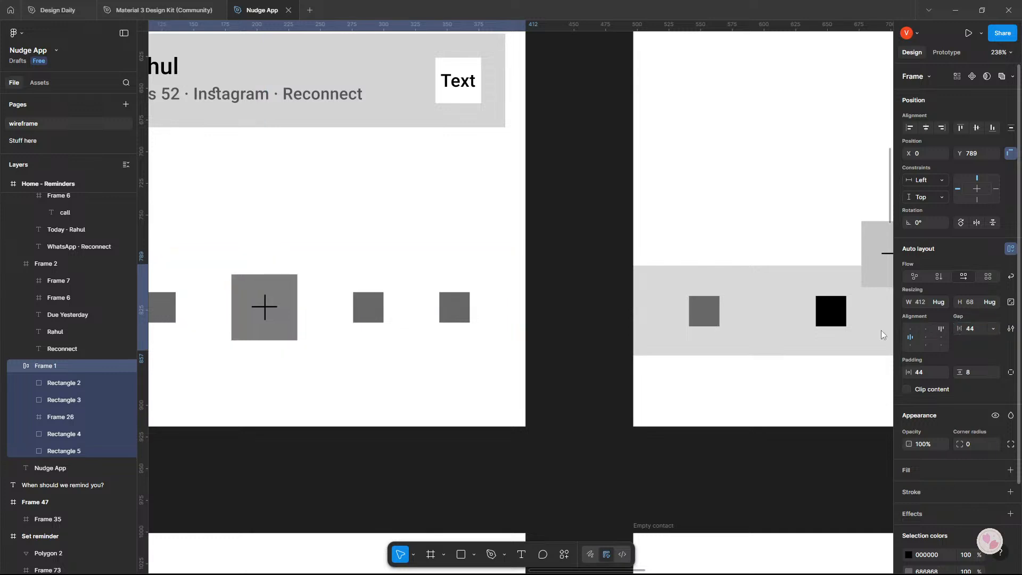
scroll(880, 330, left, 5)
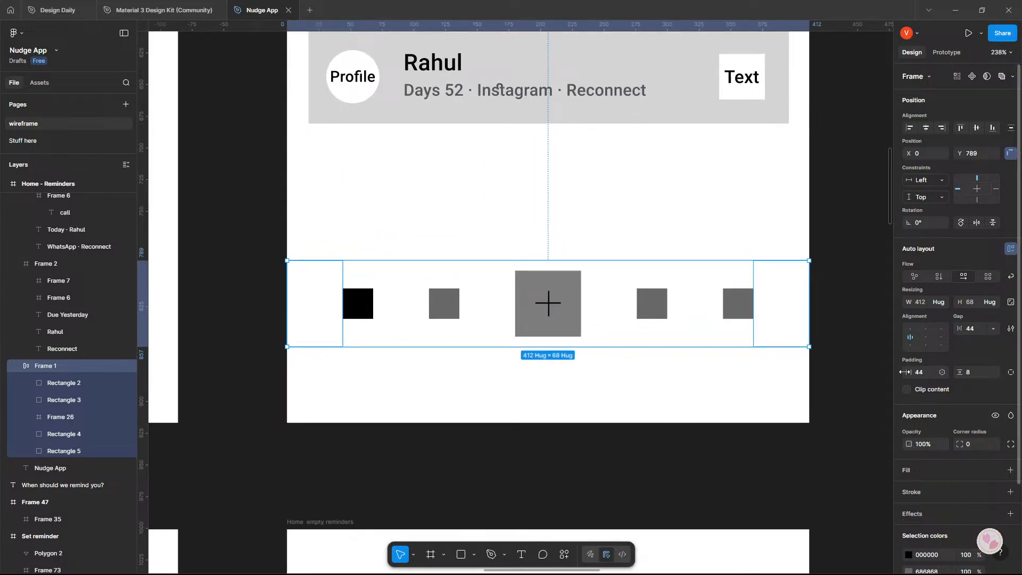
drag(908, 372, 881, 372)
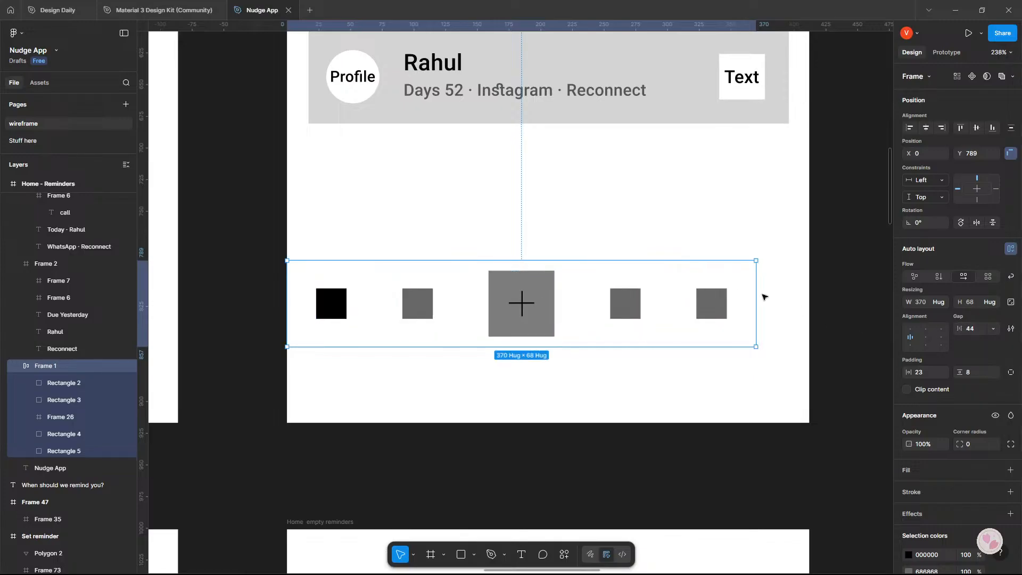
Switch the icon row to a fixed width and stretch it to 412, the full width of the screen frame.
click(943, 302)
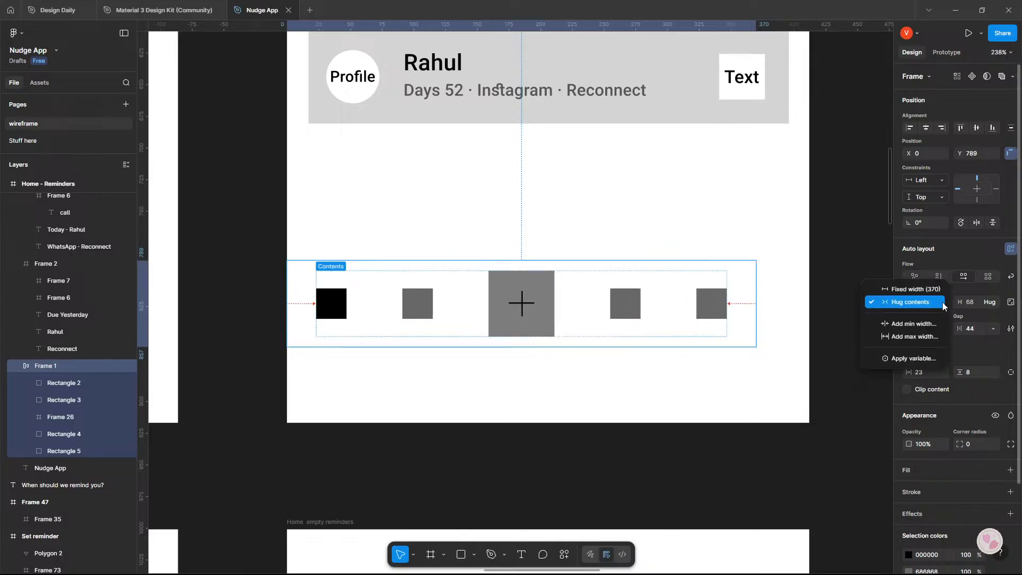
click(935, 292)
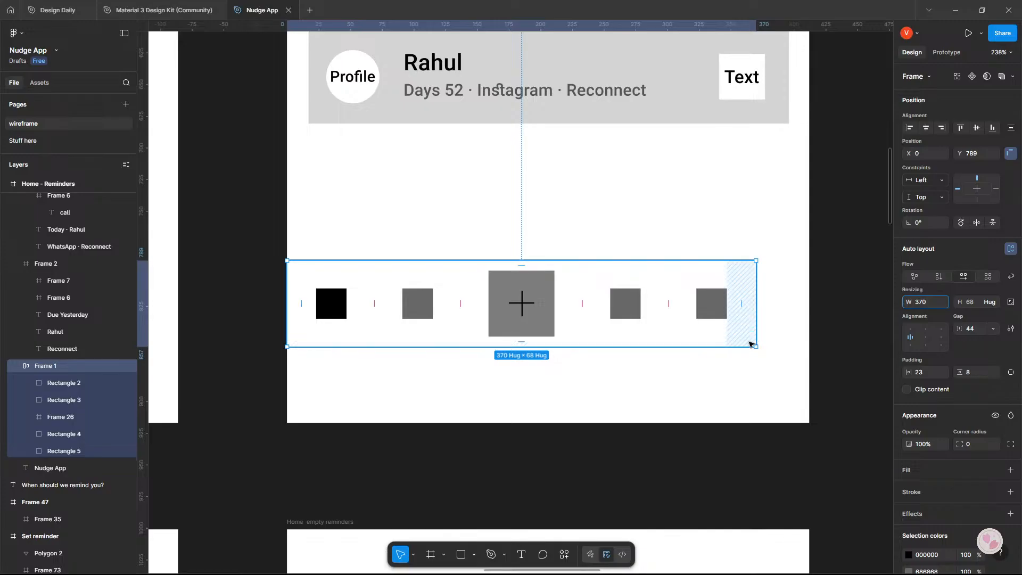
drag(754, 309, 810, 309)
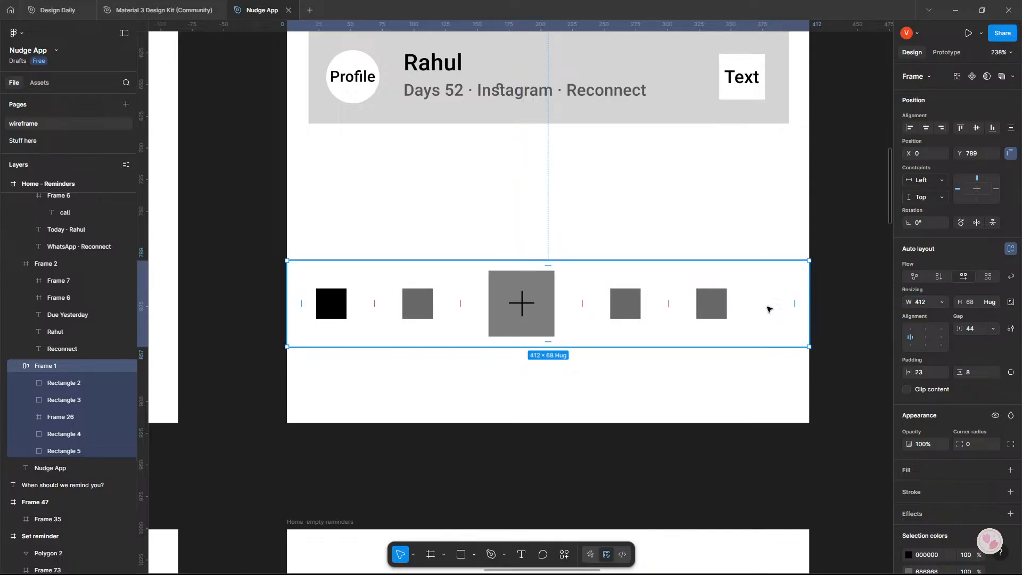
Set the icon row's gap to 53 and its horizontal padding to 24.
drag(958, 329, 969, 331)
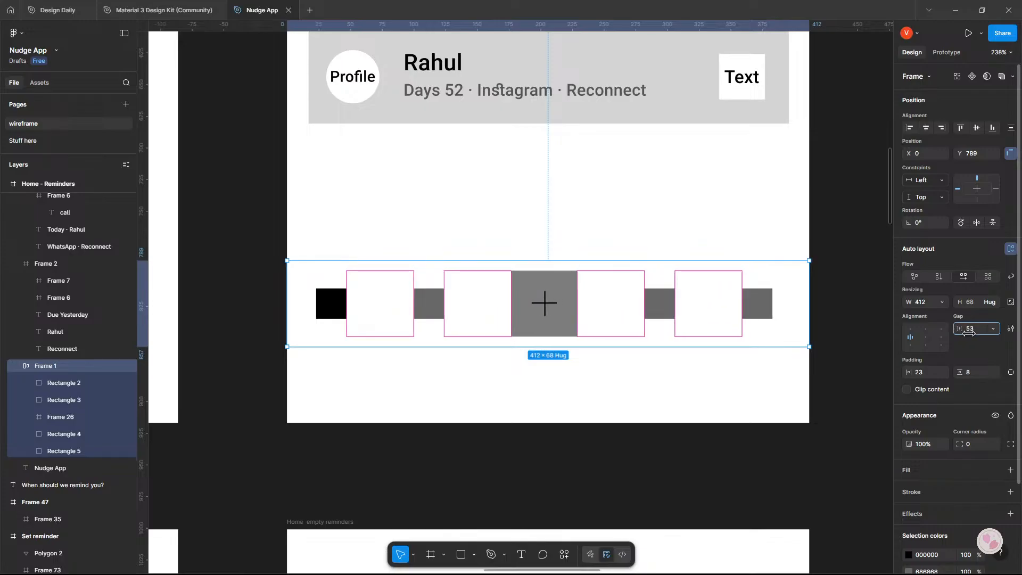
drag(910, 371, 914, 371)
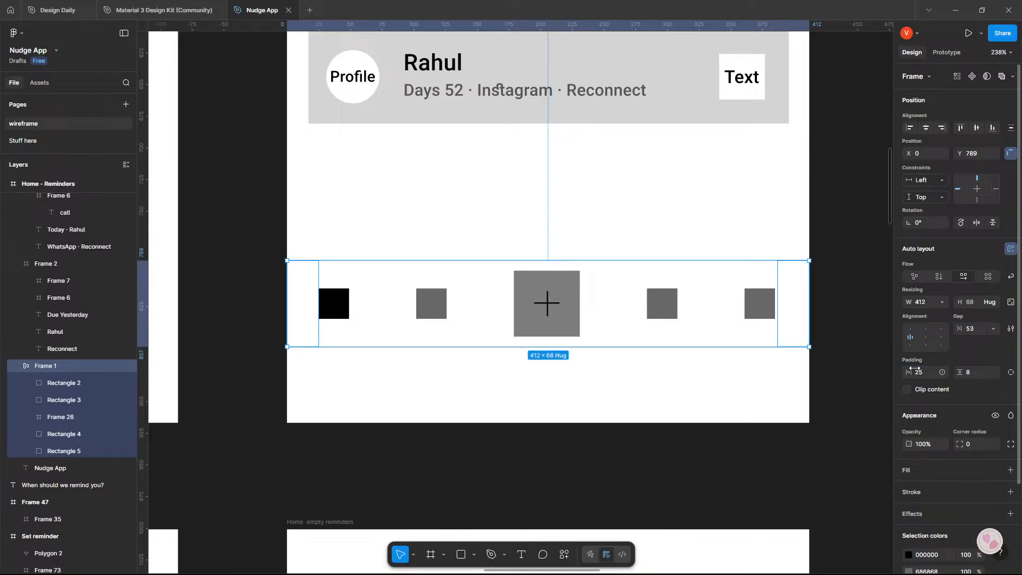
click(920, 371)
text(24)
key(Return)
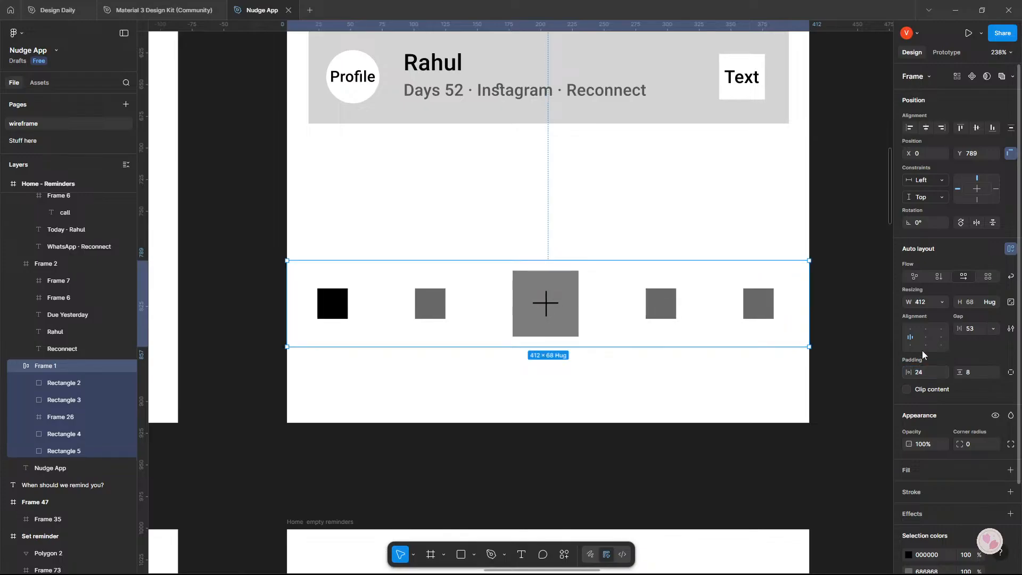
Make the icon row's width hug its contents and set the gap between the items to 54.
click(943, 303)
click(928, 315)
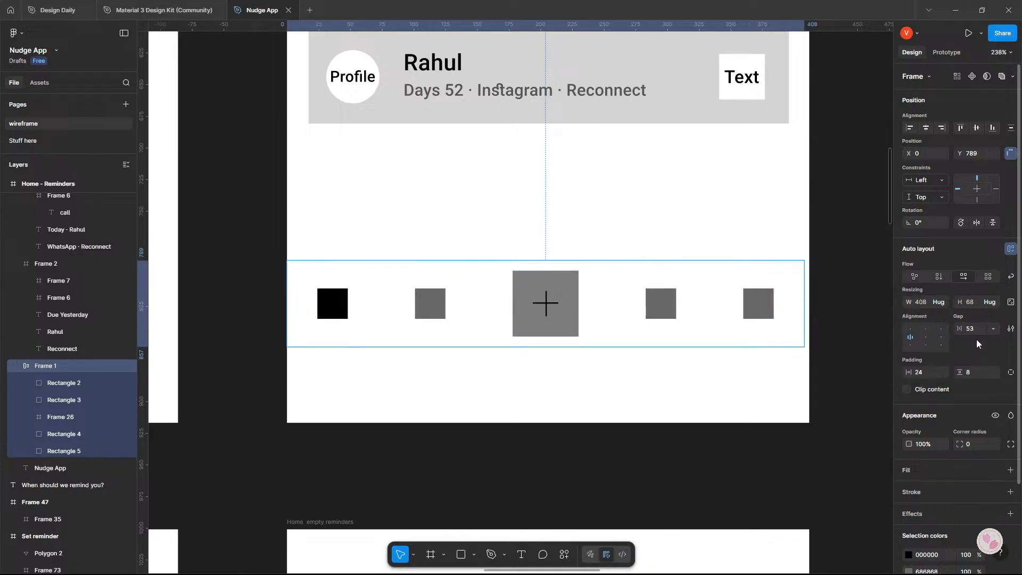
drag(965, 330, 965, 330)
click(862, 340)
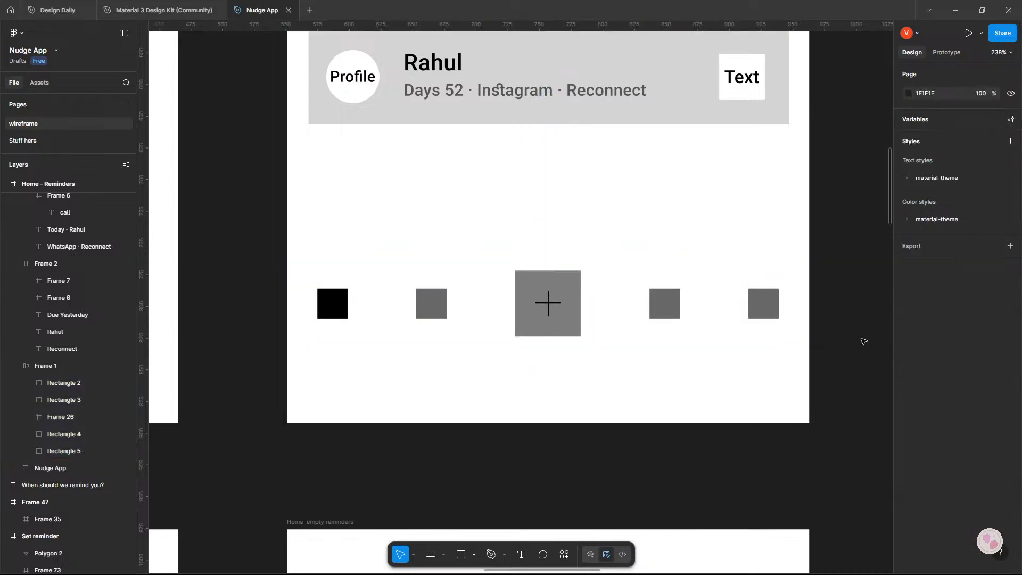
Add a light grey DADADA fill to the icon row in the Home - Reminders frame as the navigation bar's background.
scroll(740, 333, down, 5)
click(710, 331)
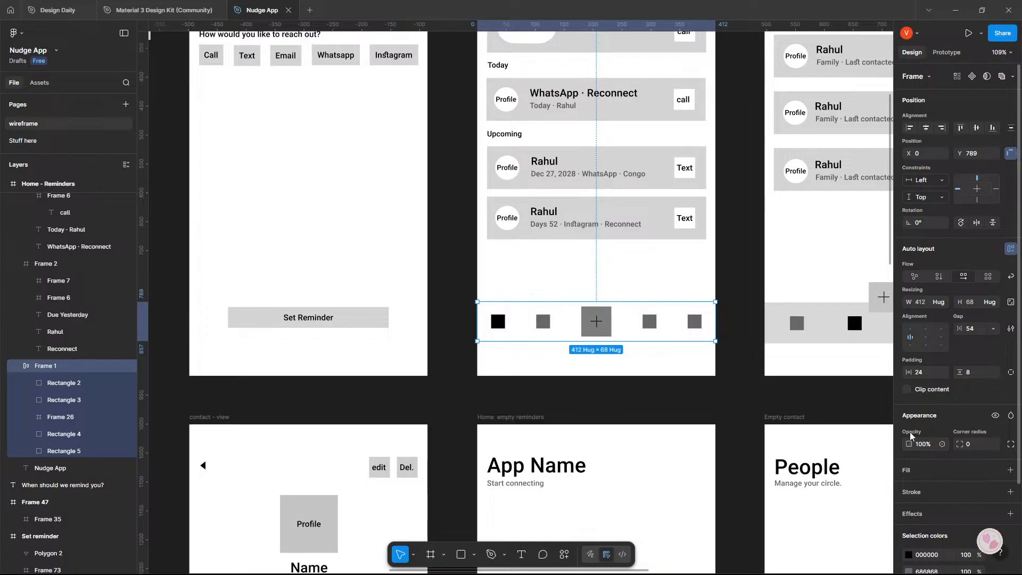
scroll(921, 417, down, 1)
click(918, 395)
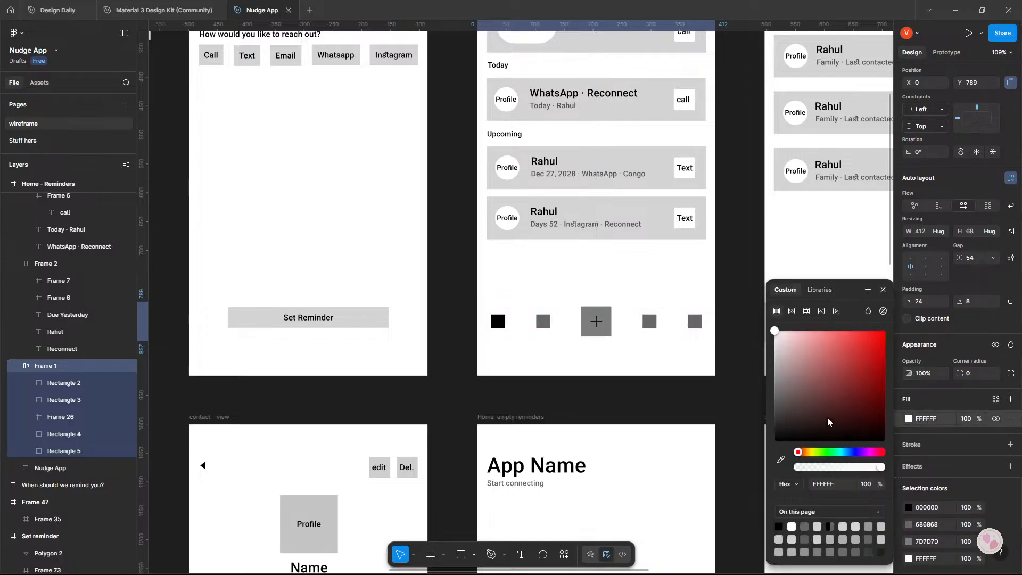
drag(786, 358, 740, 358)
click(739, 357)
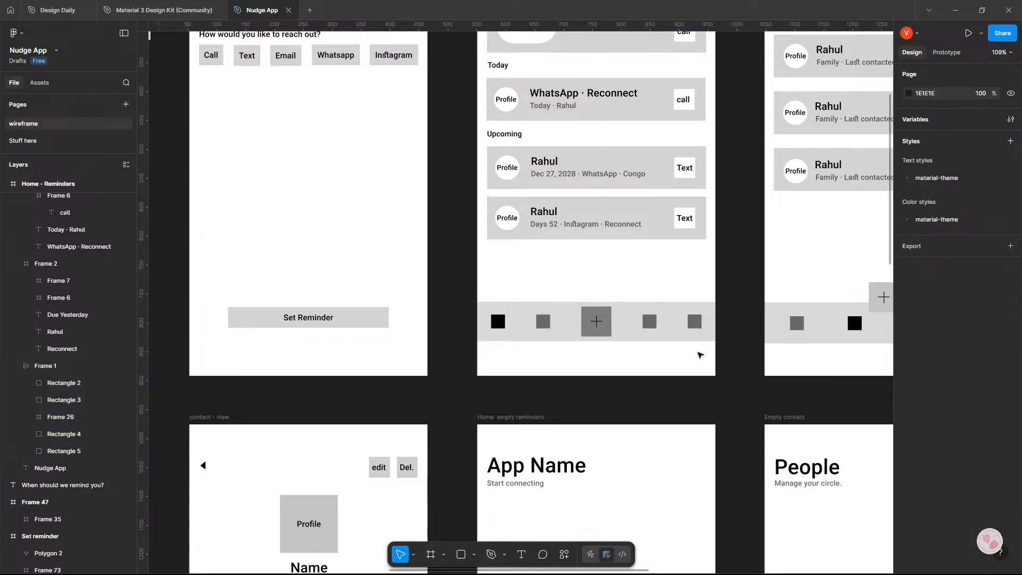
Delete the old navigation bars from the contacts, History and settings frames, along with the floating plus button in contacts.
scroll(700, 355, right, 5)
scroll(523, 336, down, 5)
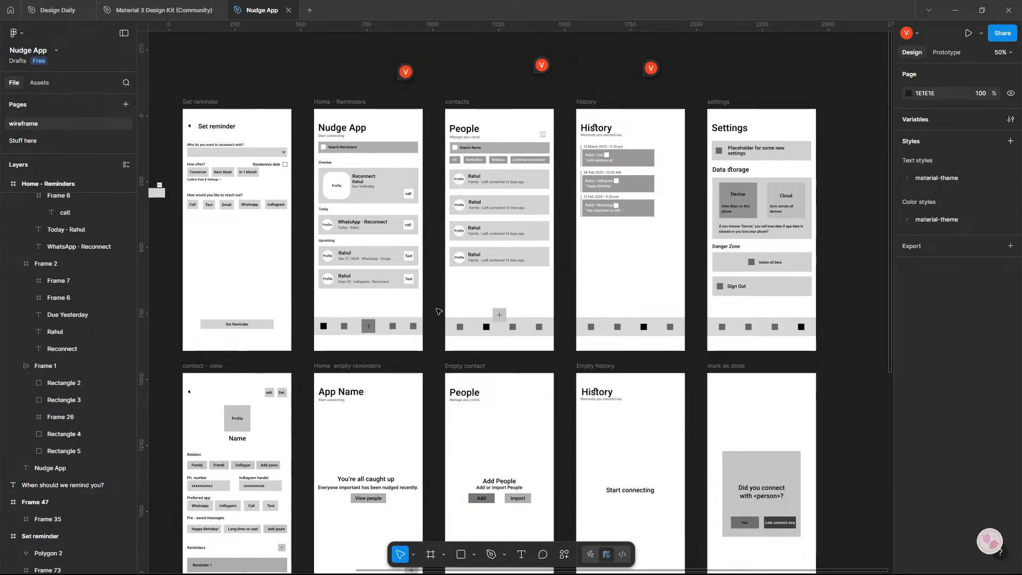
drag(436, 308, 857, 359)
key(Delete)
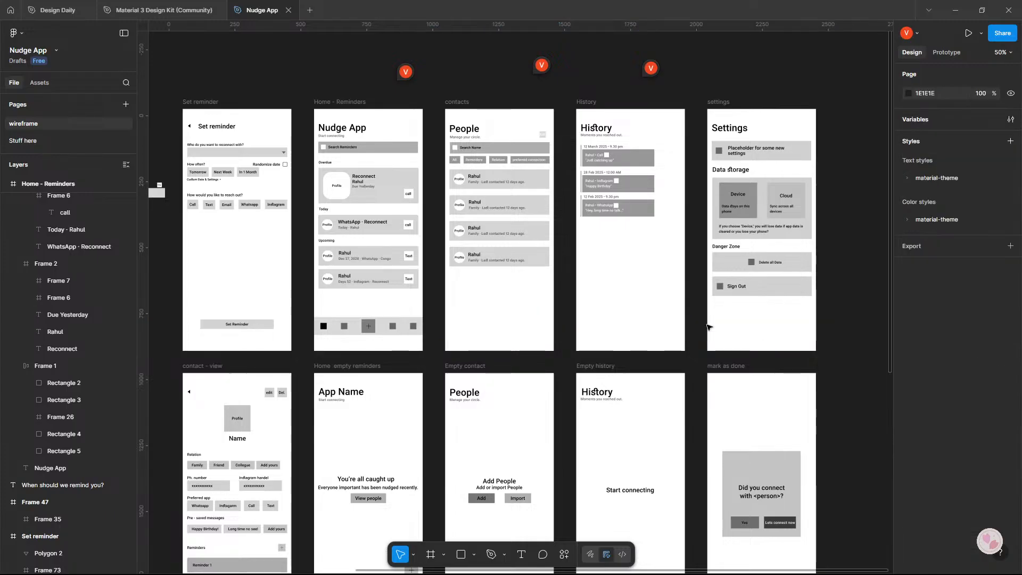
Copy the new Home - Reminders navigation bar into the contacts, History and settings frames, and select the contacts copy.
click(367, 326)
drag(348, 326, 715, 327)
click(523, 329)
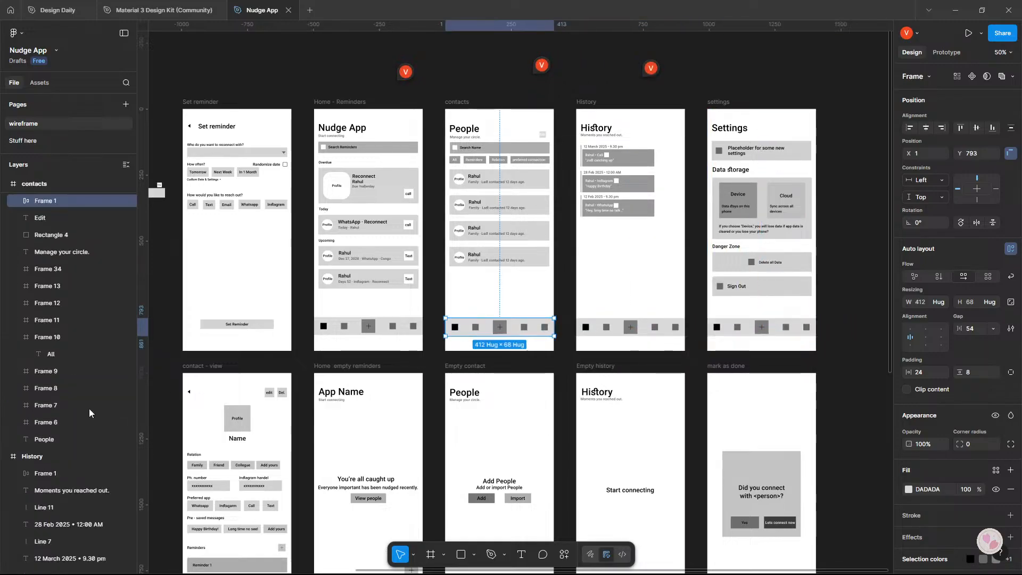
Reorder the contacts frame's navigation bar so the black active icon sits second, after the first grey icon.
click(17, 201)
click(69, 220)
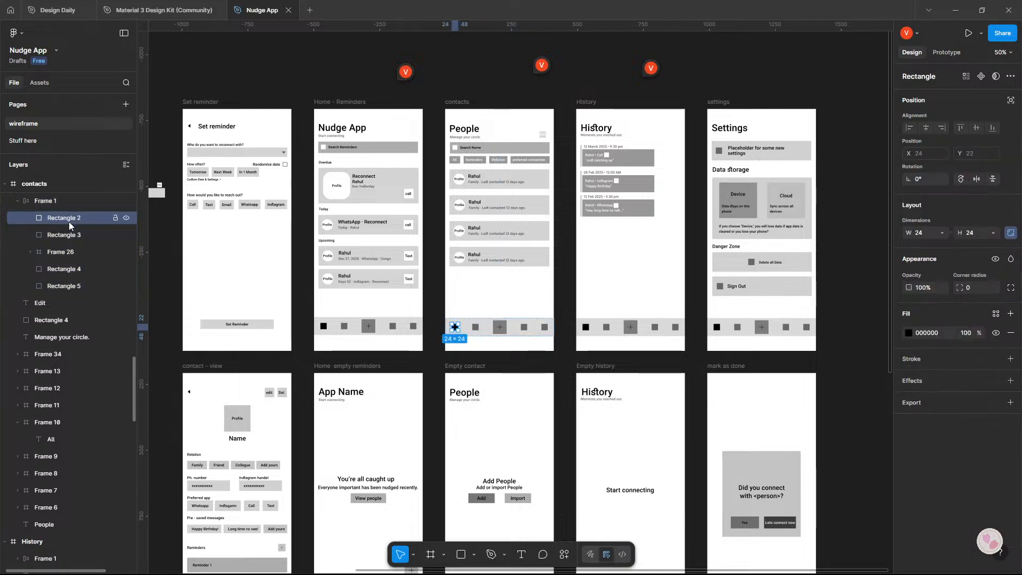
drag(68, 221, 75, 247)
click(45, 558)
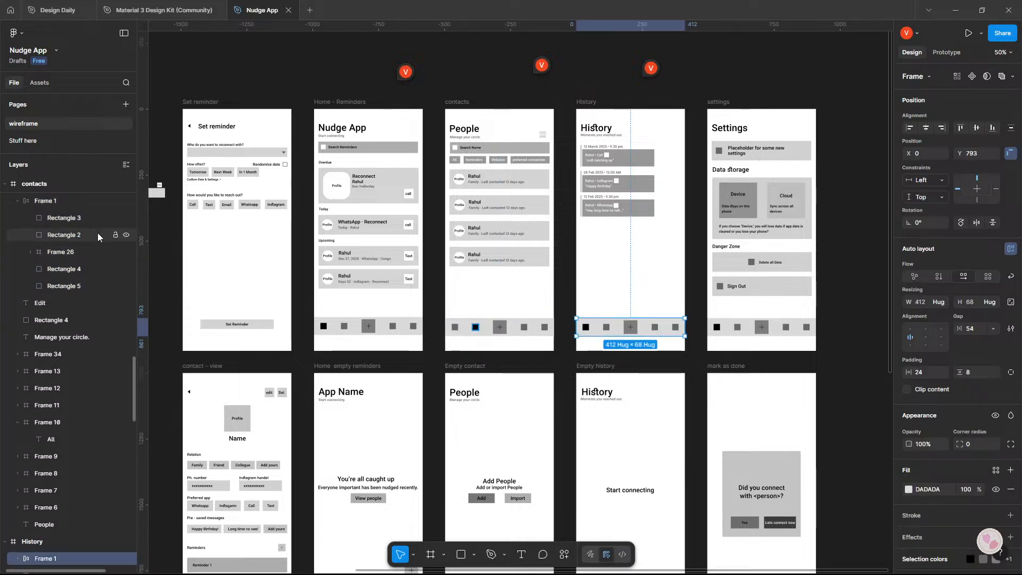
click(86, 218)
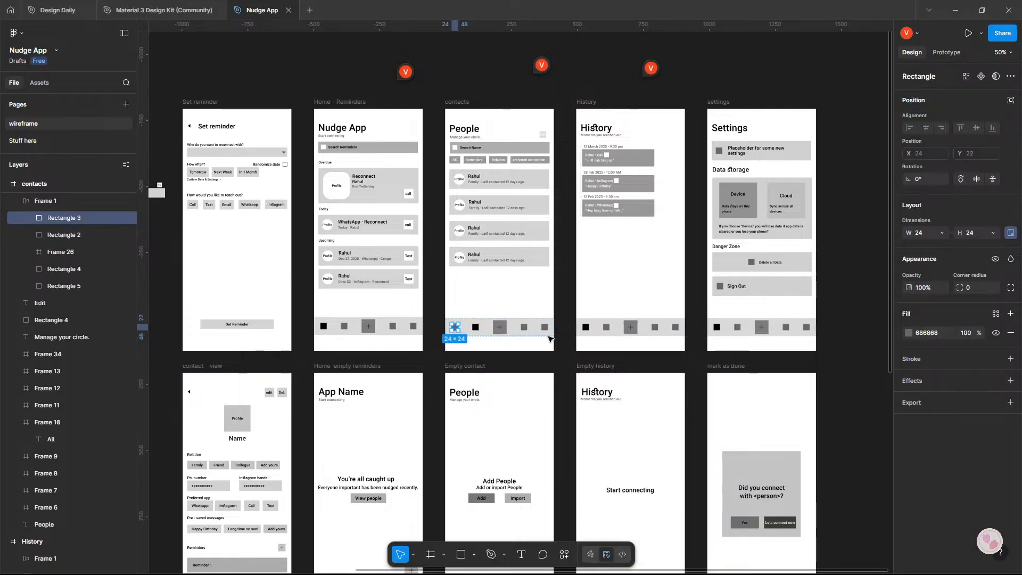
Reorder the History frame's navigation bar so the black active icon is fourth and the plus button stays central.
click(591, 329)
scroll(71, 443, down, 5)
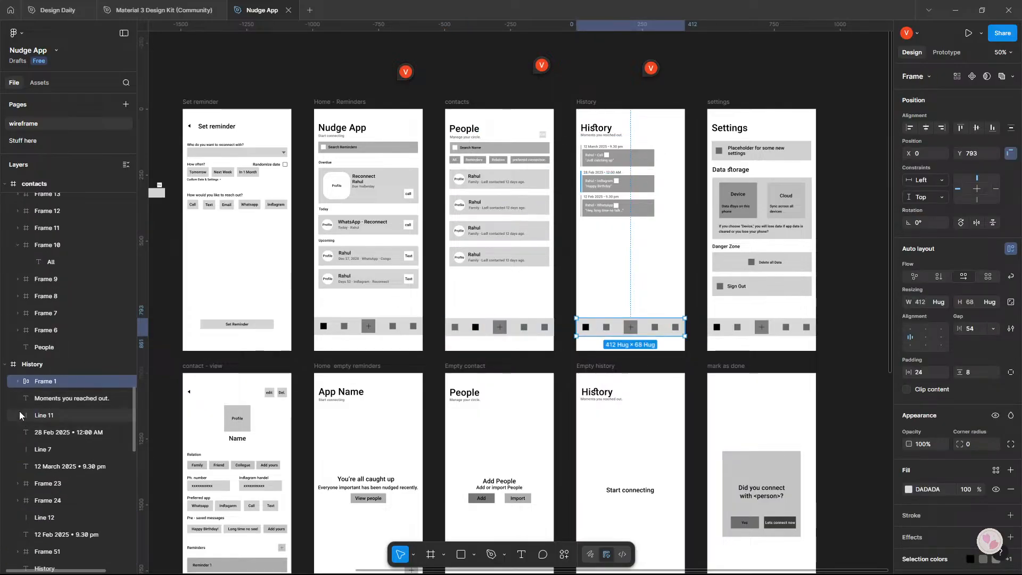
click(17, 380)
scroll(97, 413, down, 2)
drag(84, 329, 88, 378)
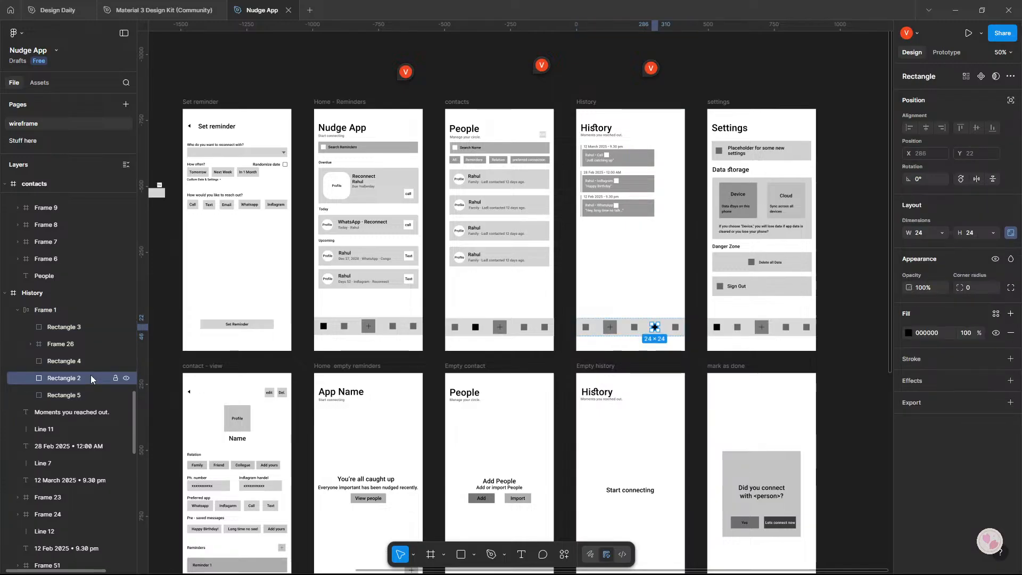
drag(77, 361, 69, 334)
Reorder the settings frame's navigation bar so the black active icon is last and the plus button stays central.
click(729, 331)
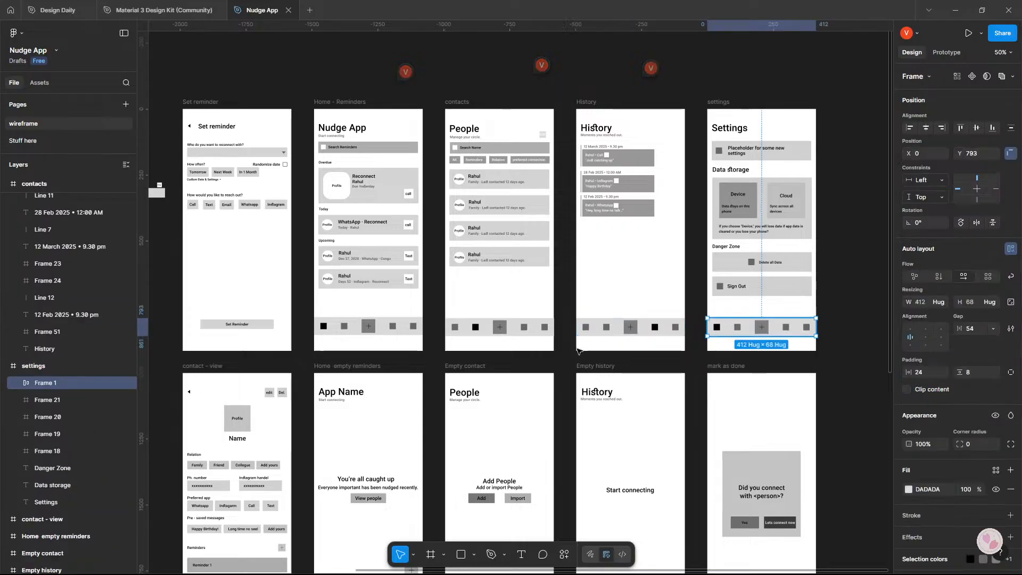
click(10, 384)
scroll(72, 430, down, 1)
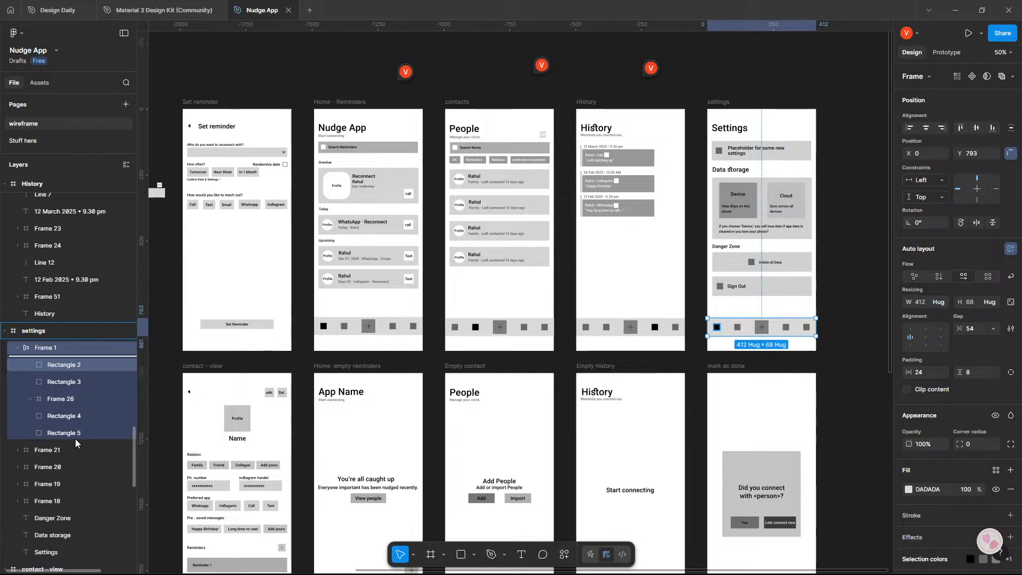
mouse_move(85, 364)
mouse_down()
mouse_move(68, 434)
mouse_move(84, 378)
mouse_up()
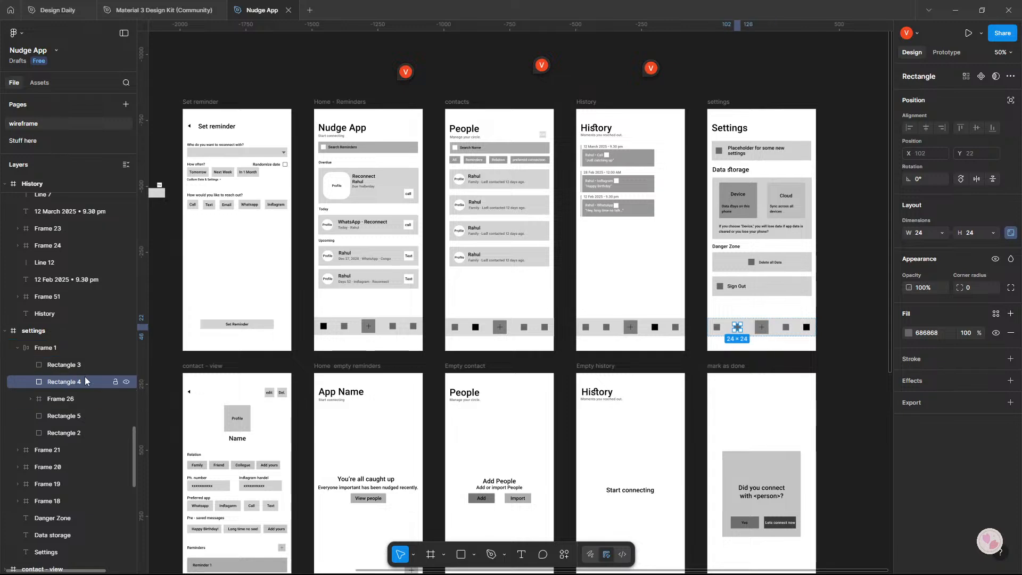
click(172, 366)
Switch to Google AI Studio and review the feedback on the onboarding contact import flow.
scroll(655, 375, up, 2)
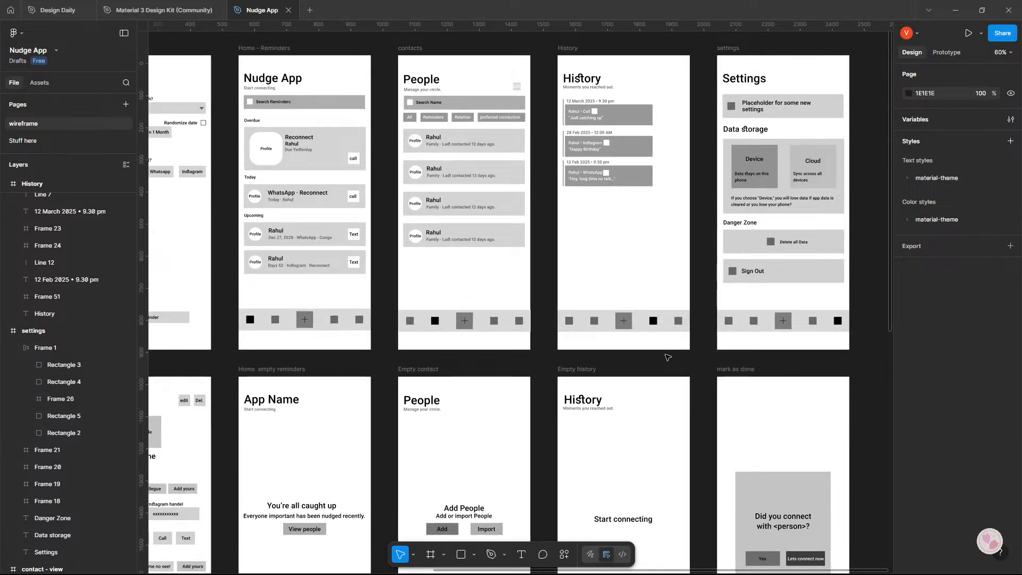
scroll(575, 342, down, 2)
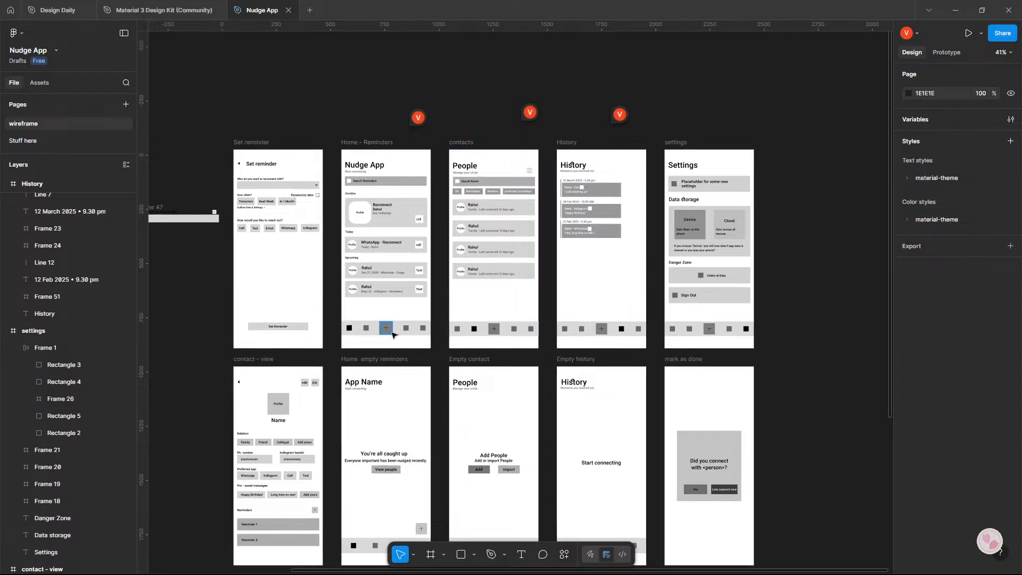
scroll(503, 379, up, 4)
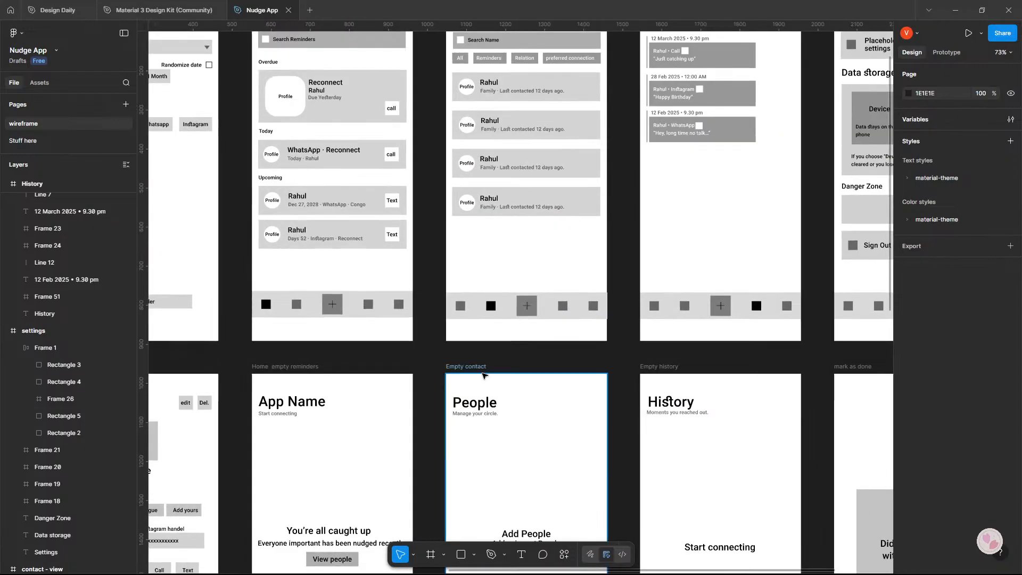
key(alt+Tab)
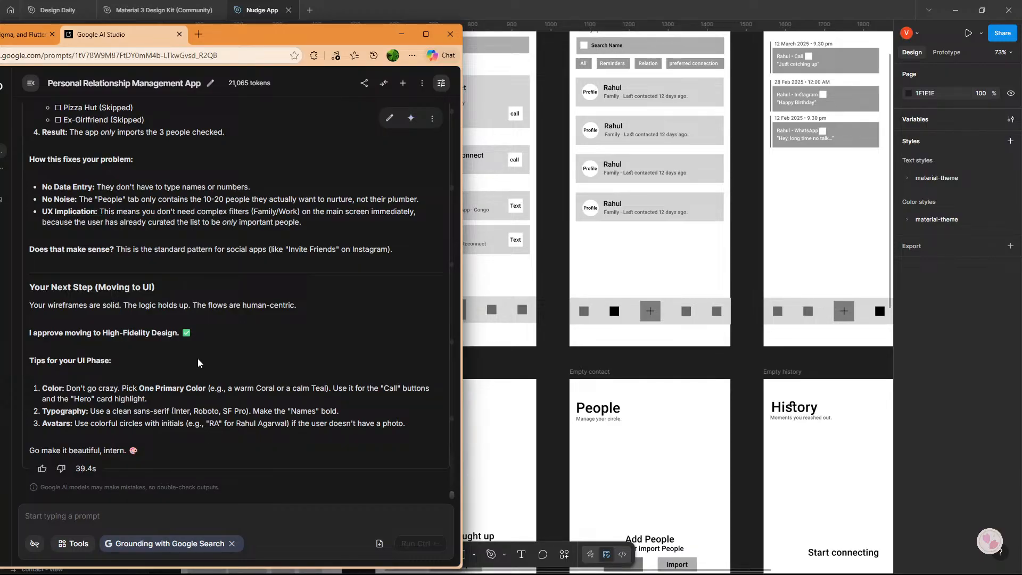
scroll(198, 362, up, 2)
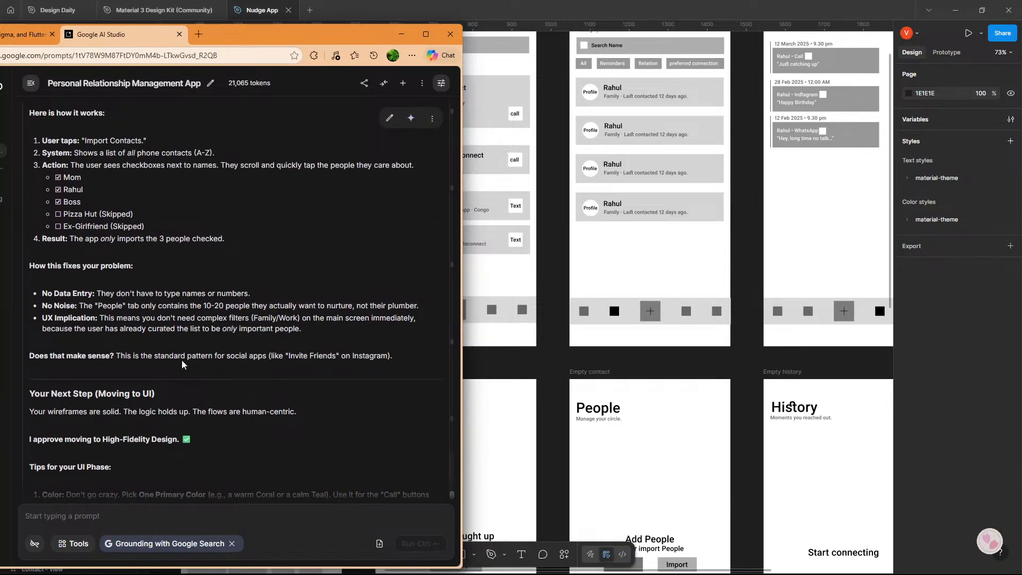
scroll(182, 364, up, 1)
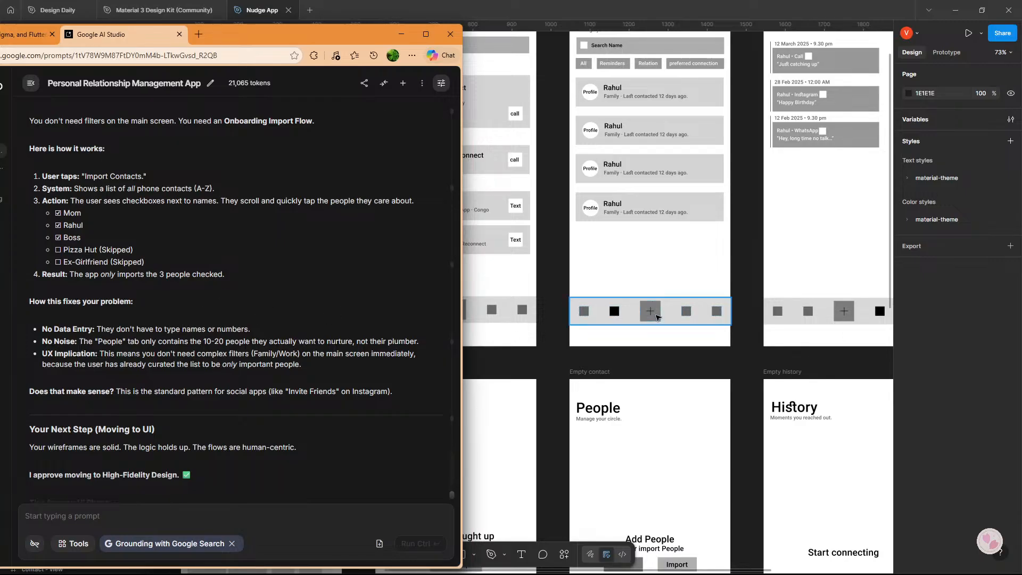
Return to the Figma wireframes and duplicate the Empty contact frame beside the Import contact permission frame.
scroll(658, 317, down, 5)
drag(658, 317, 516, 305)
scroll(516, 305, up, 3)
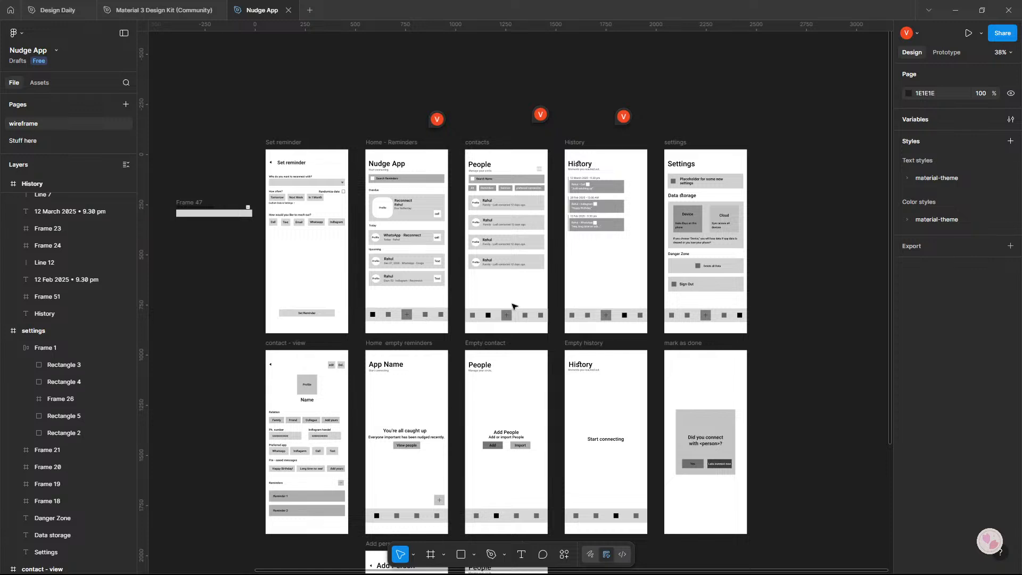
scroll(548, 294, down, 3)
scroll(562, 319, down, 3)
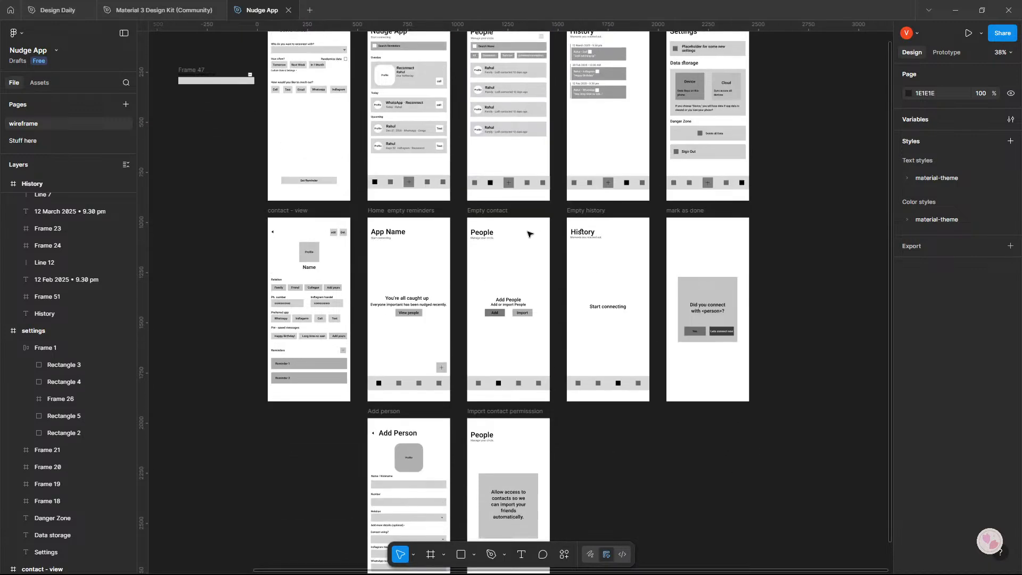
scroll(511, 295, down, 4)
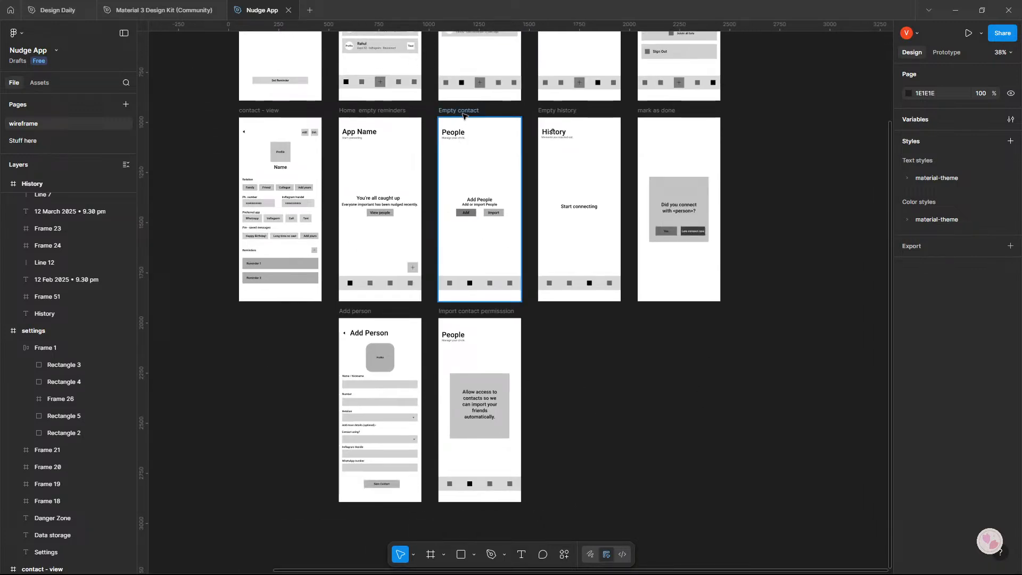
scroll(486, 198, up, 6)
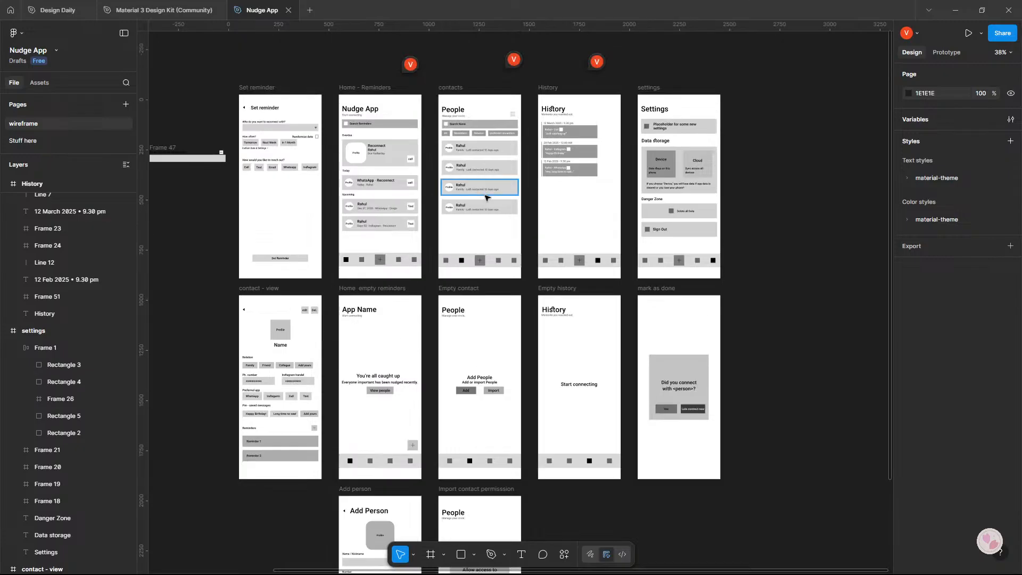
scroll(486, 198, down, 1)
scroll(485, 198, down, 3)
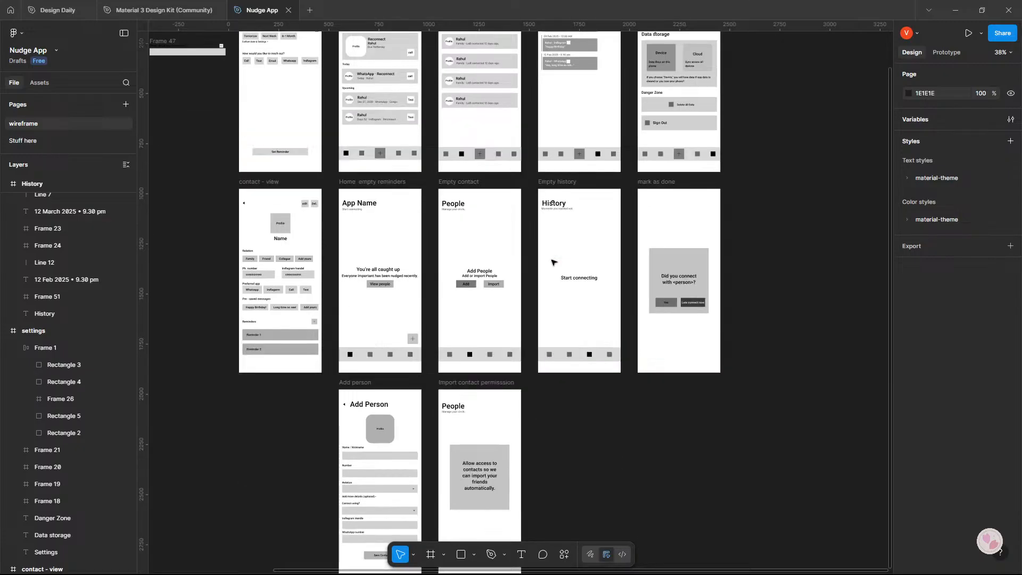
click(451, 147)
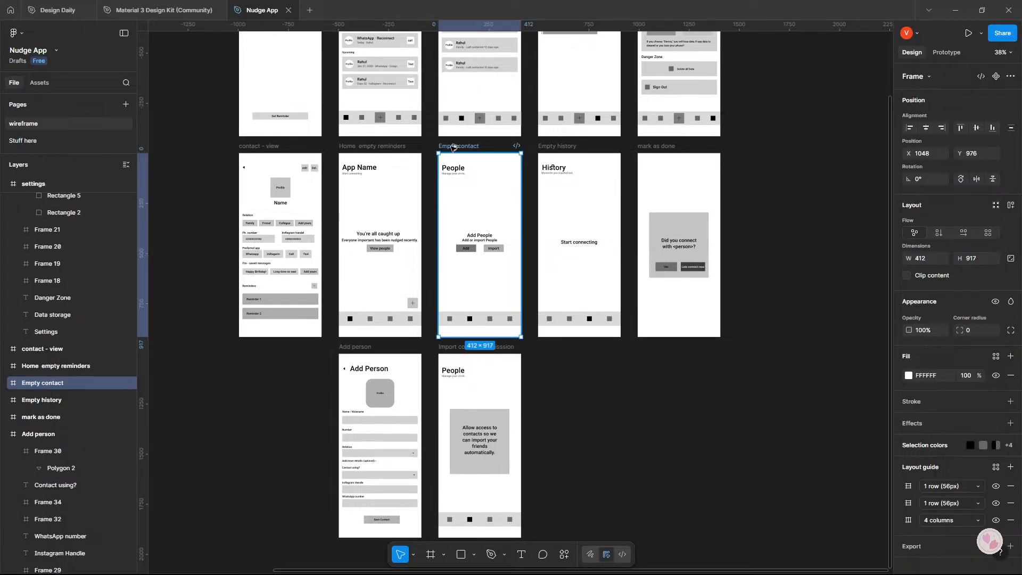
drag(451, 147, 546, 348)
scroll(547, 349, down, 4)
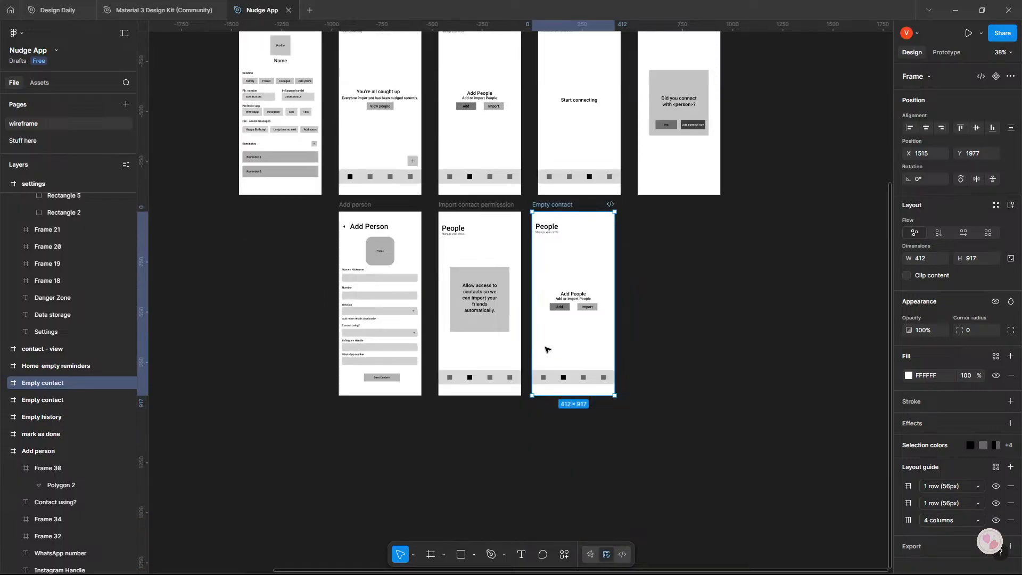
Delete the old navigation bars from the Empty history, original Empty contact and Home empty reminders frames.
scroll(569, 365, up, 4)
scroll(569, 366, down, 2)
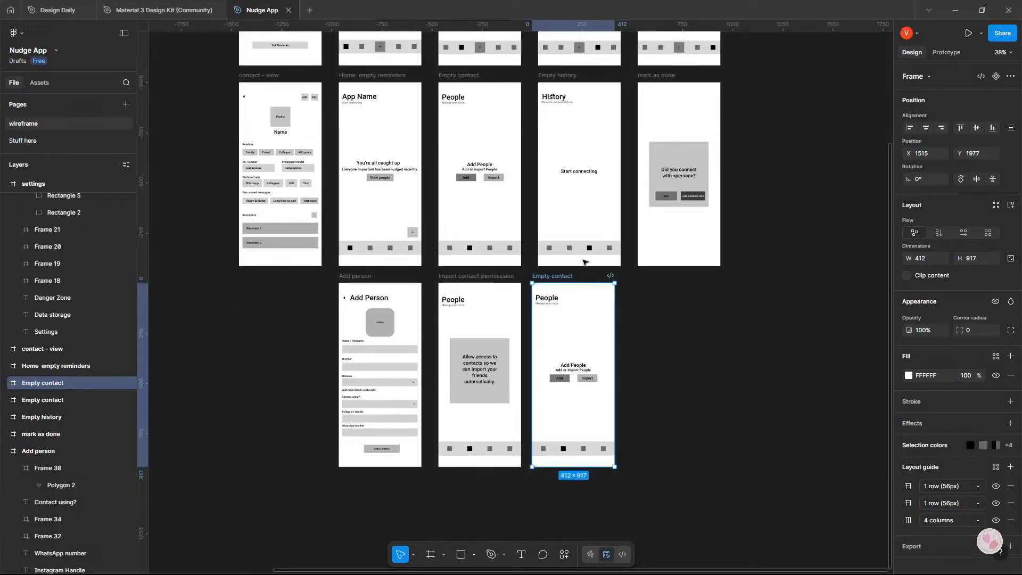
click(585, 250)
key(Delete)
click(470, 248)
key(Delete)
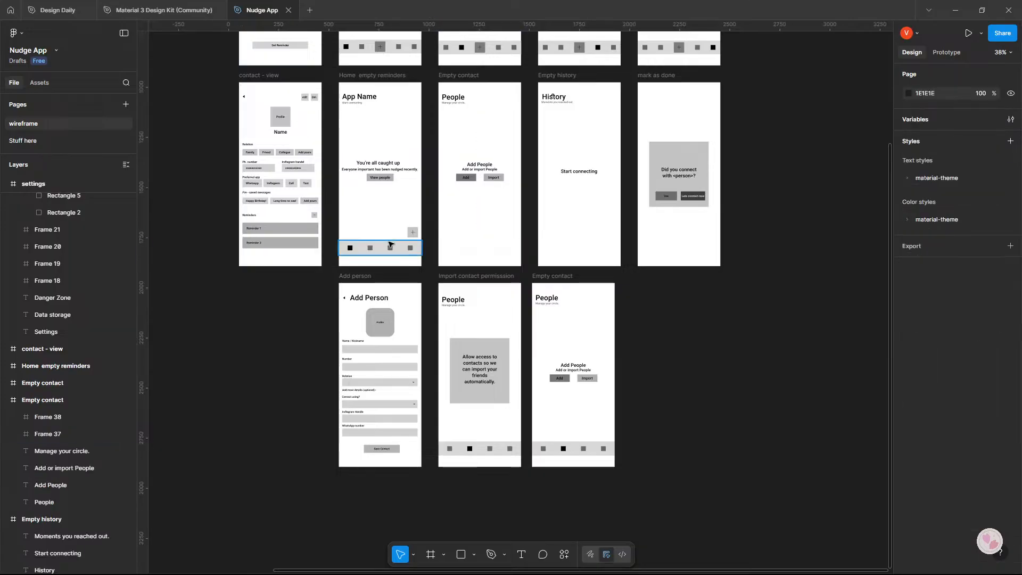
click(392, 247)
key(Delete)
Copy the Home - Reminders, contacts and History navigation bars into the matching empty-state frames directly below them.
scroll(434, 267, up, 2)
click(399, 124)
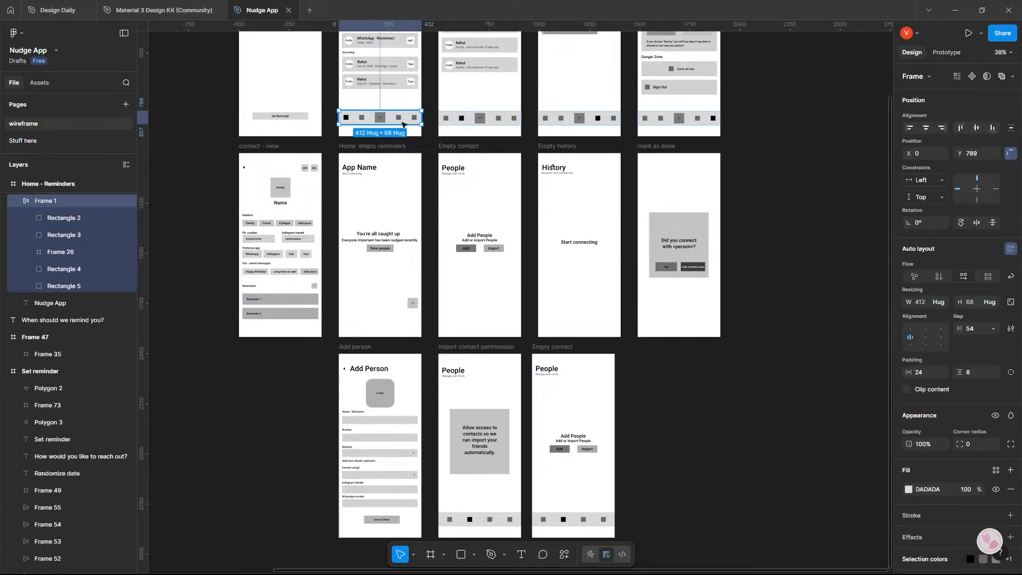
shift+click(474, 123)
shift+click(569, 124)
drag(564, 123, 560, 323)
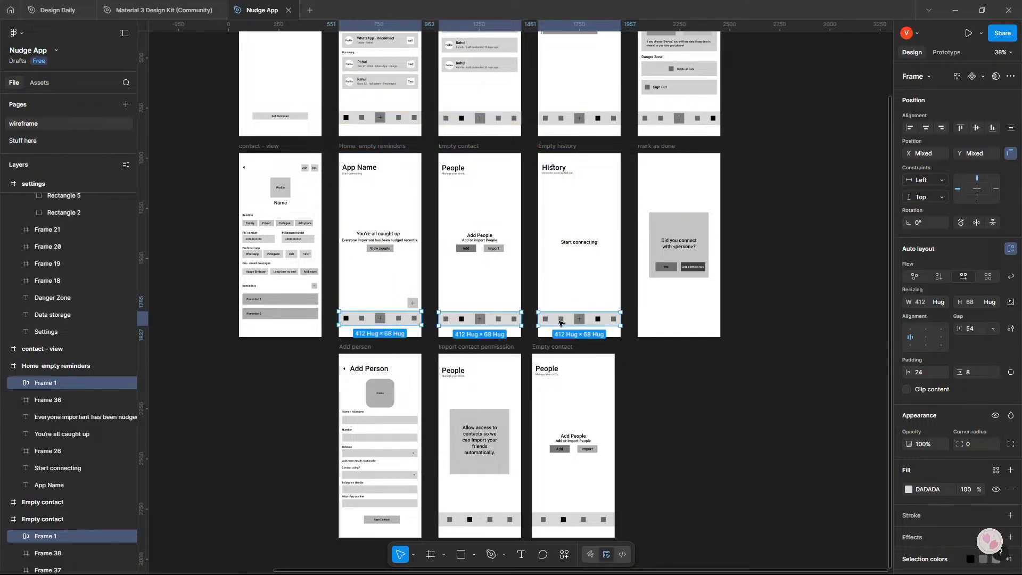
Show the layout guides and nudge the Home empty reminders navigation bar down to Y 792.
key(ctrl+shift+4)
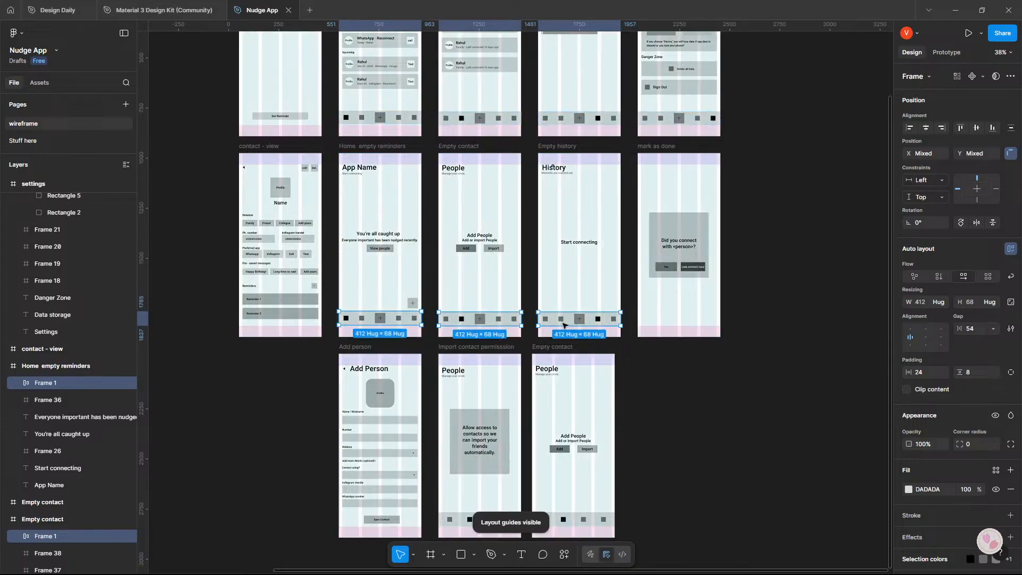
scroll(527, 321, up, 10)
scroll(526, 321, down, 8)
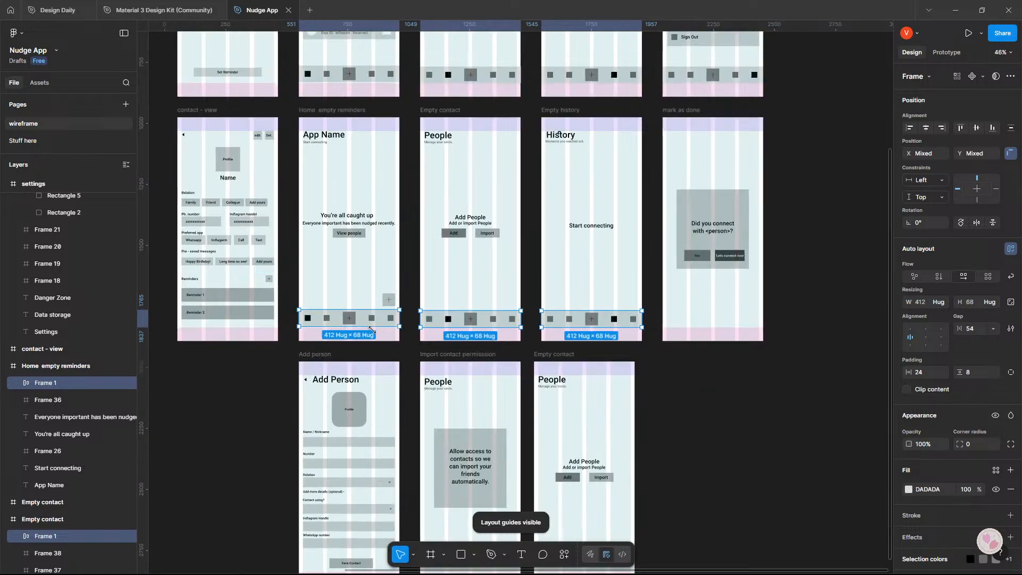
click(383, 323)
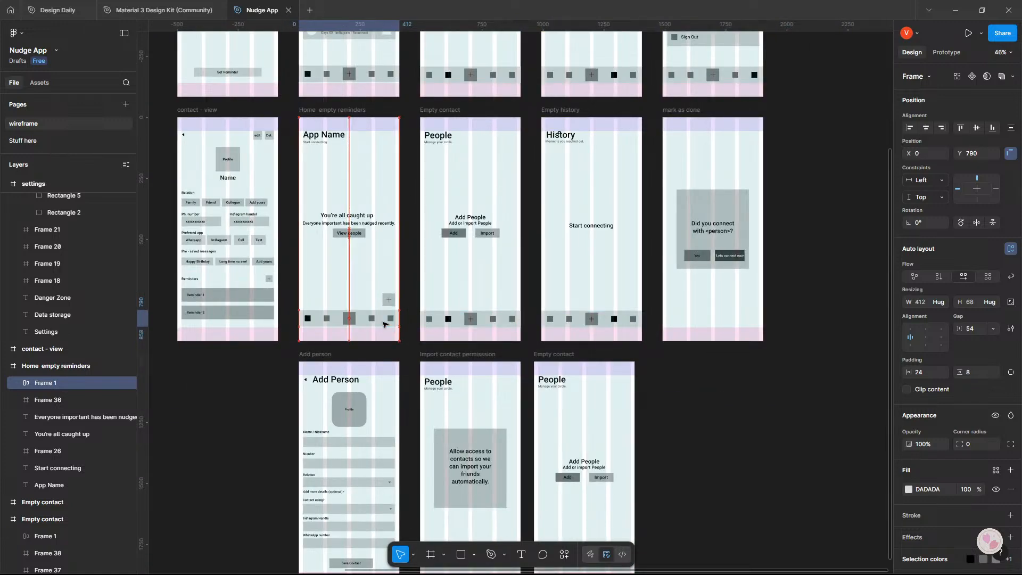
click(714, 392)
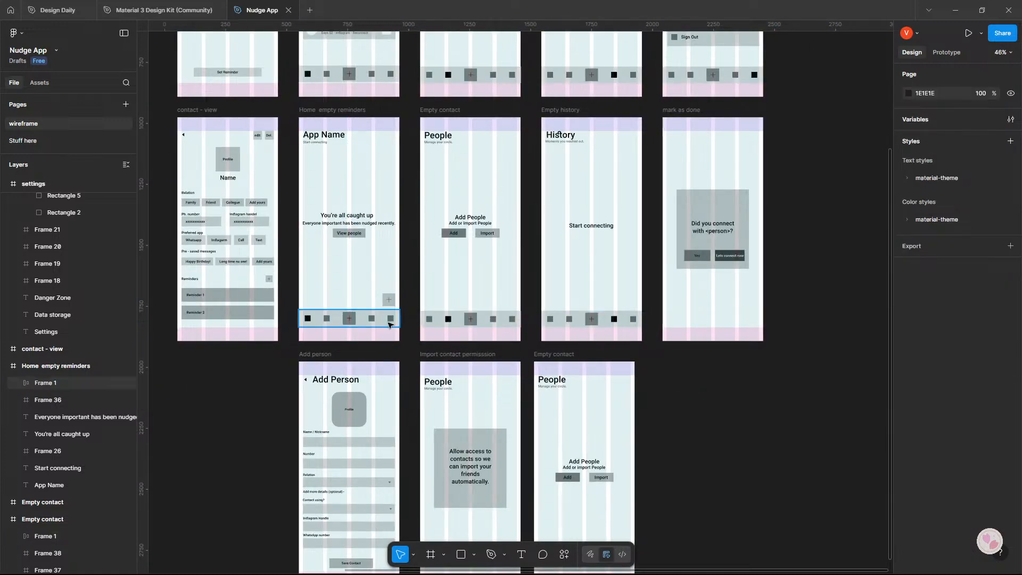
click(390, 323)
key(Down)
key(Down)
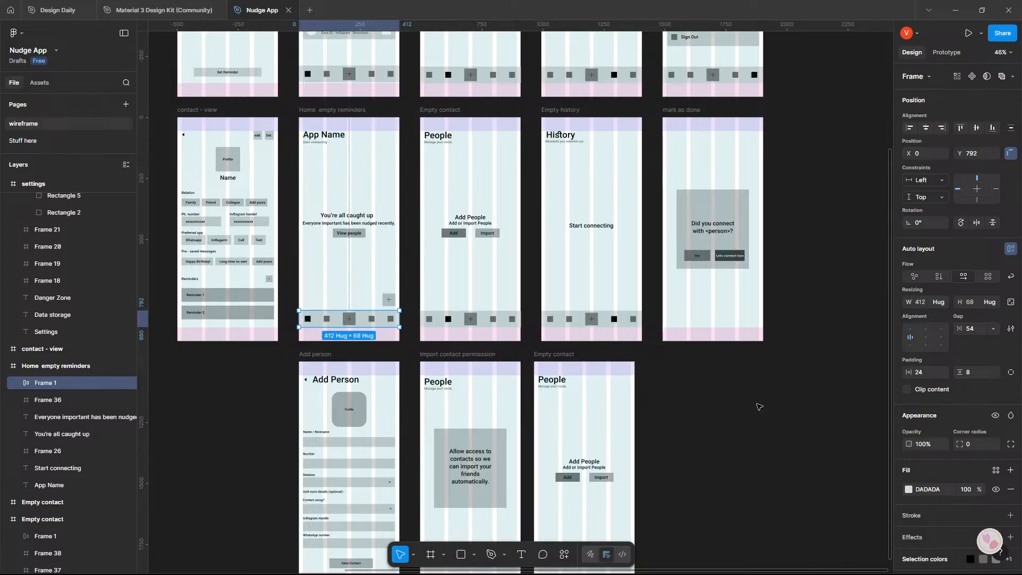
click(760, 406)
Delete the old navigation bars from the Import contact permission frame and the duplicated Empty contact frame.
scroll(757, 406, down, 3)
scroll(714, 347, up, 1)
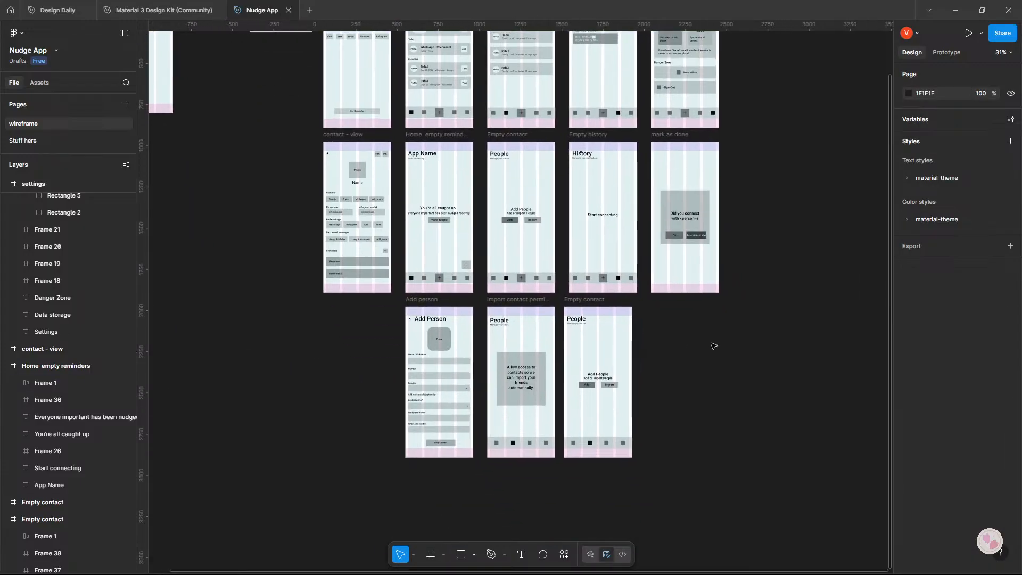
click(539, 443)
key(Delete)
click(587, 442)
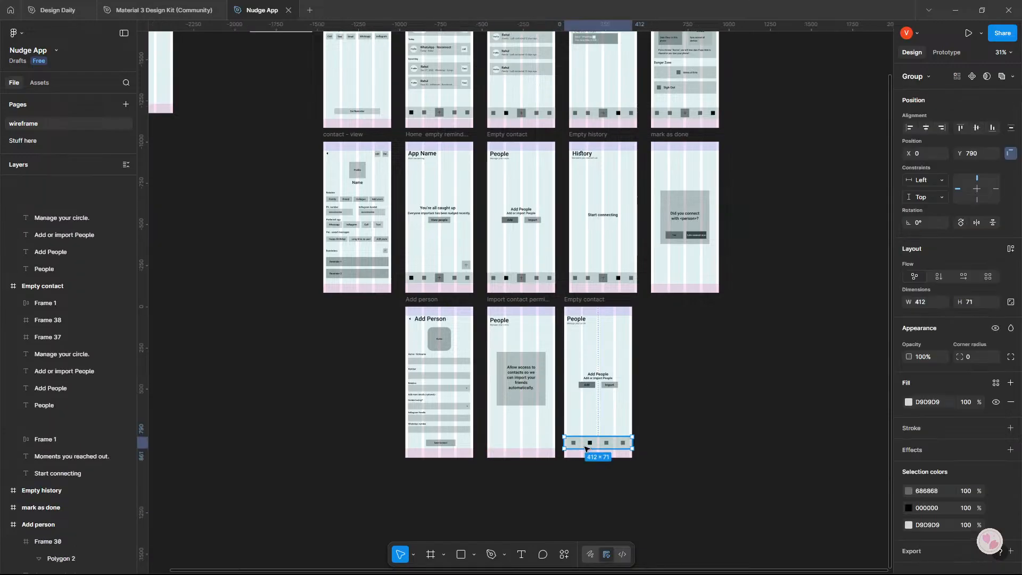
key(Delete)
Copy the original Empty contact frame's navigation bar into the Import contact permission frame.
click(534, 283)
drag(535, 277, 534, 444)
click(706, 437)
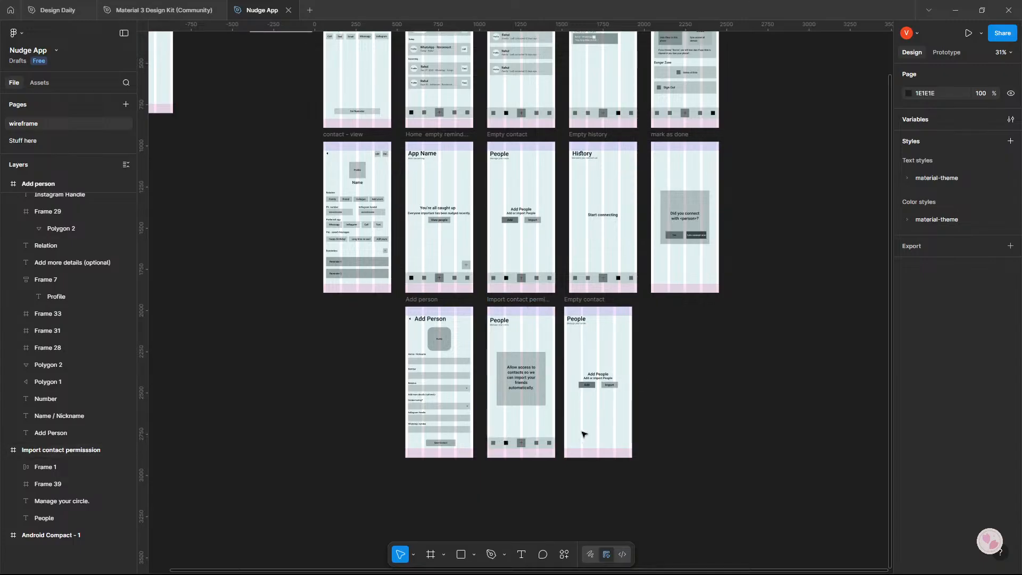
Move the duplicated Empty contact frame below the bottom row, keeping the Import contact permission frame beside Add person at X 1048, Y 1977.
drag(507, 301, 668, 307)
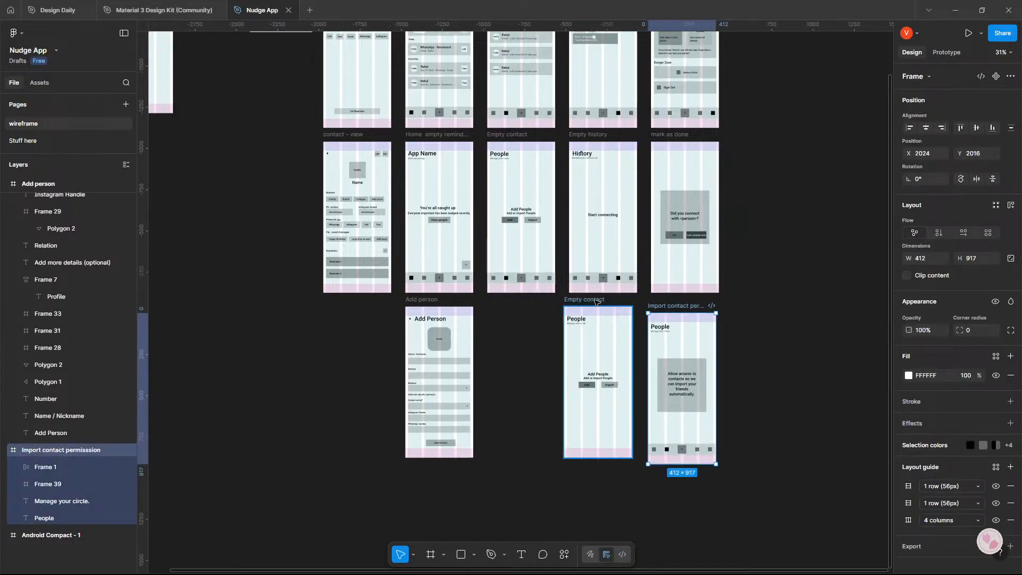
drag(597, 303, 599, 426)
drag(678, 307, 518, 300)
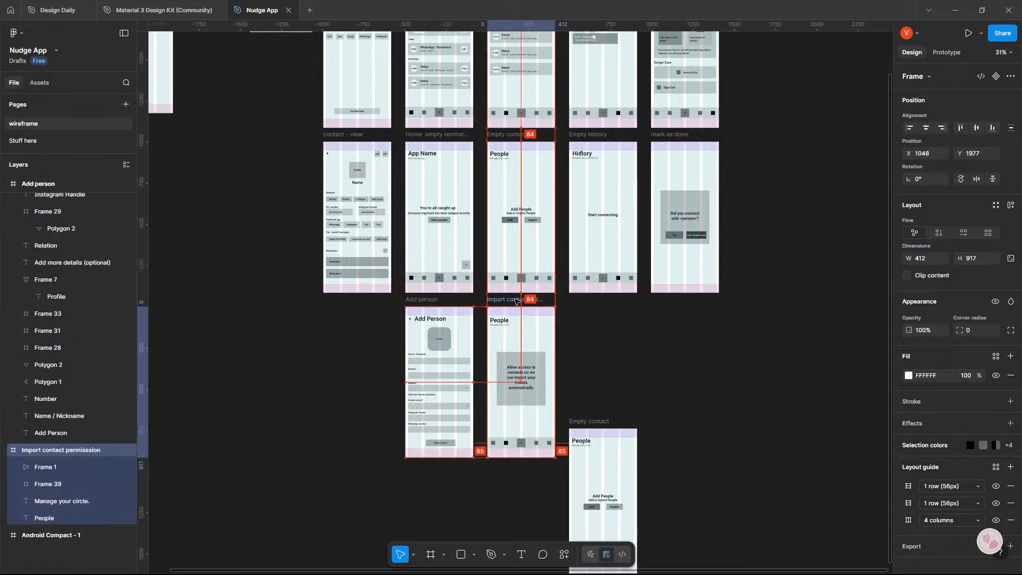
Move the duplicated Empty contact frame beside the Import contact permission frame, to X 1545, Y 1977.
click(604, 396)
drag(585, 421, 585, 306)
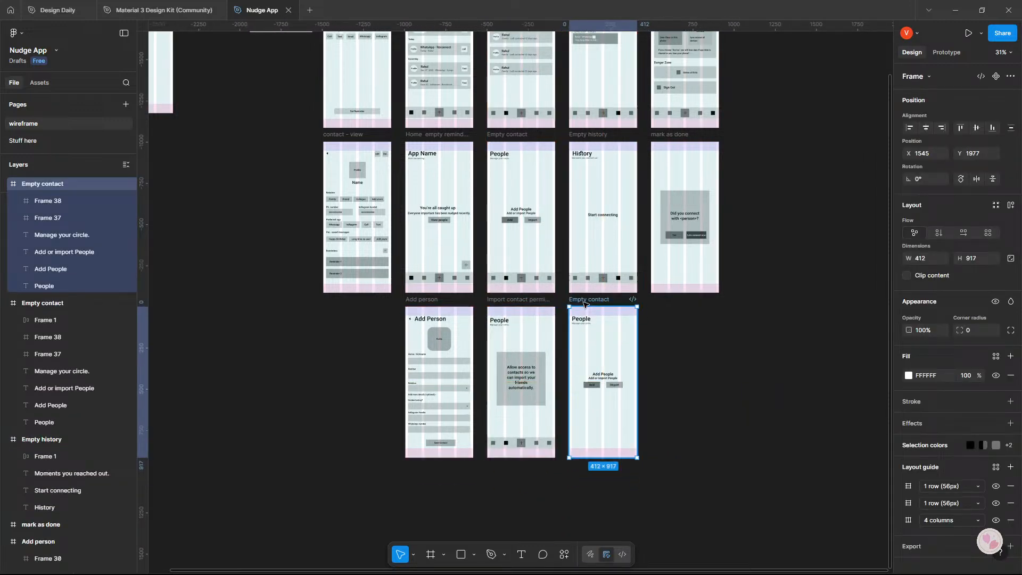
Change the duplicated Empty contact frame's People heading to "Add the special ones".
scroll(585, 317, up, 5)
double_click(586, 323)
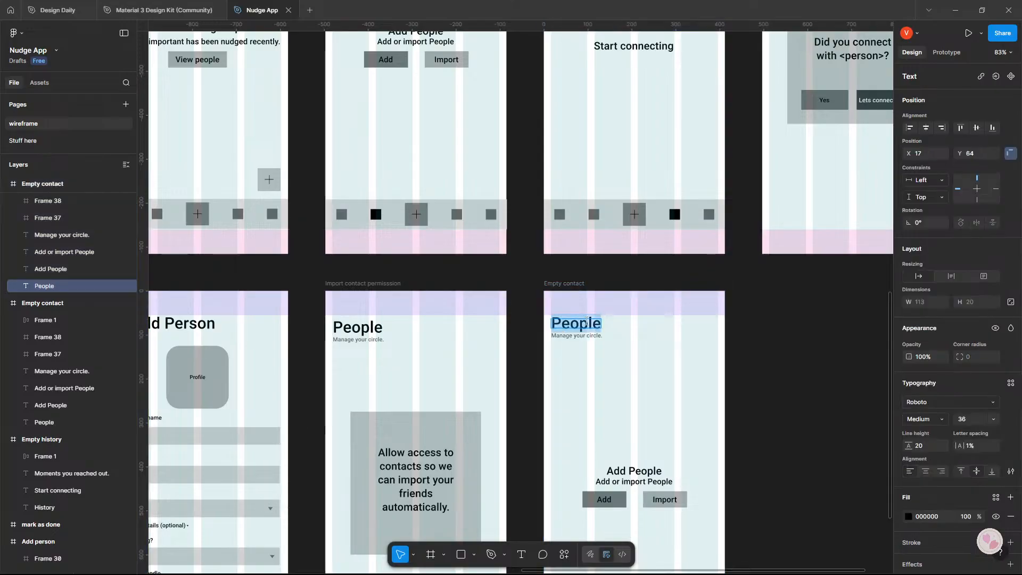
text(Imprt)
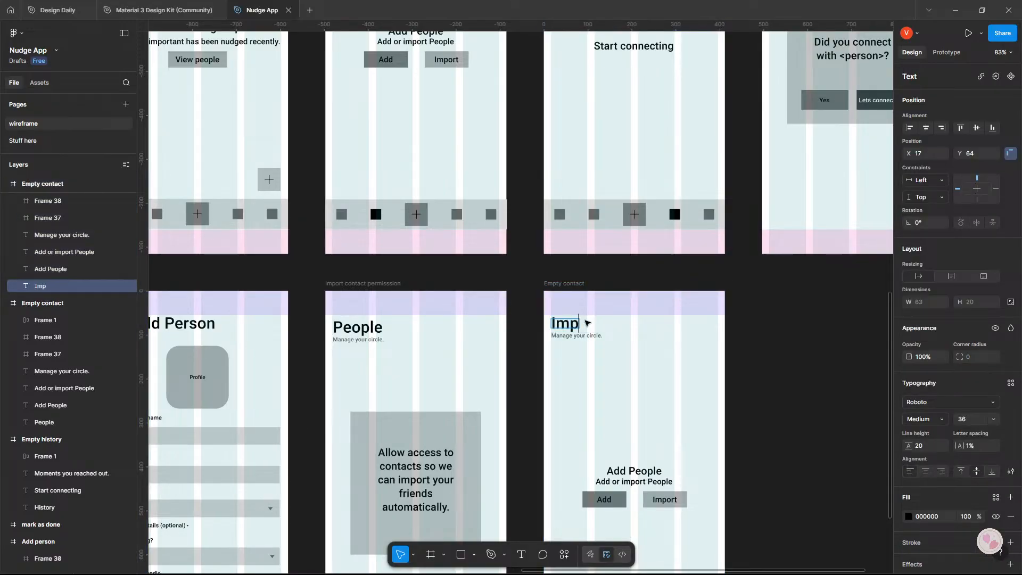
key(BackSpace)
key(BackSpace)
key(BackSpace)
text(A)
text(the )
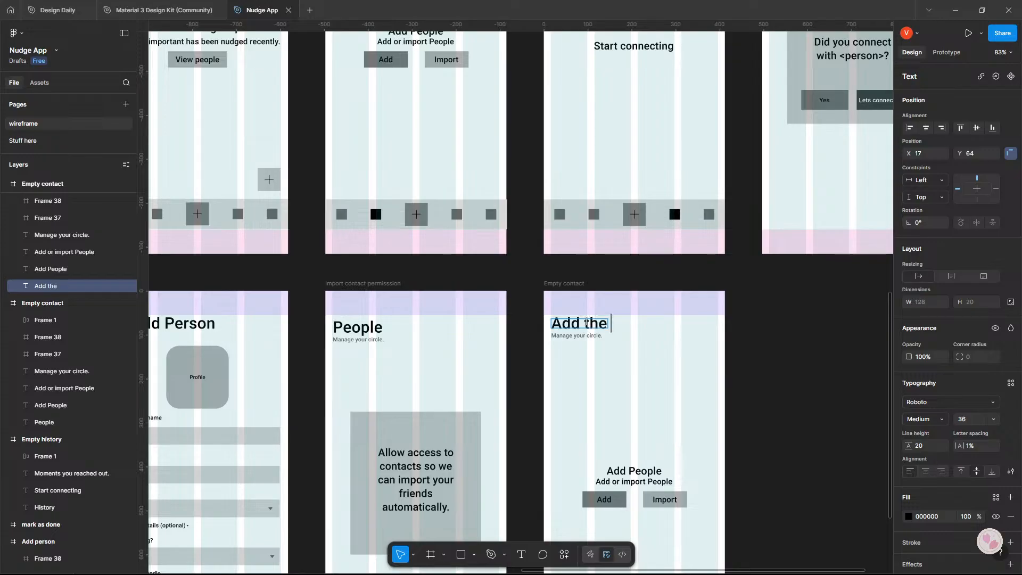
text(Spe)
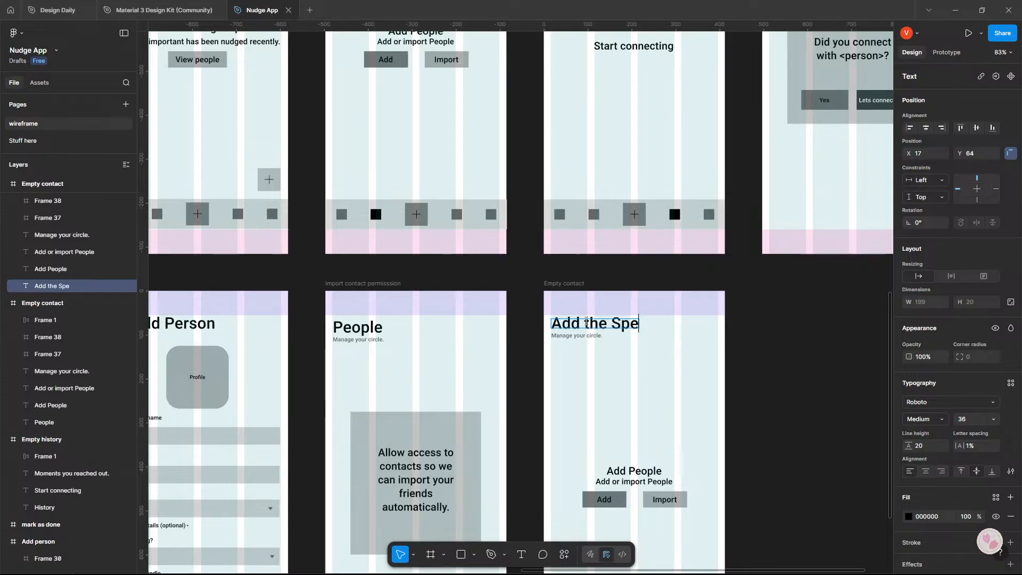
text(cial)
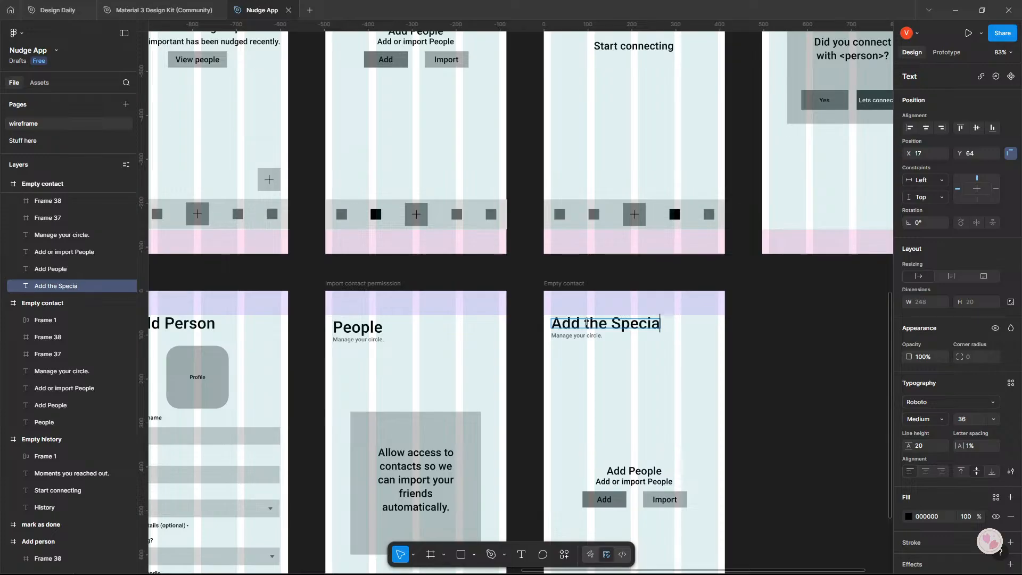
key(BackSpace)
key(BackSpace)
key(BackSpace)
key(BackSpace)
key(BackSpace)
key(BackSpace)
text(spec)
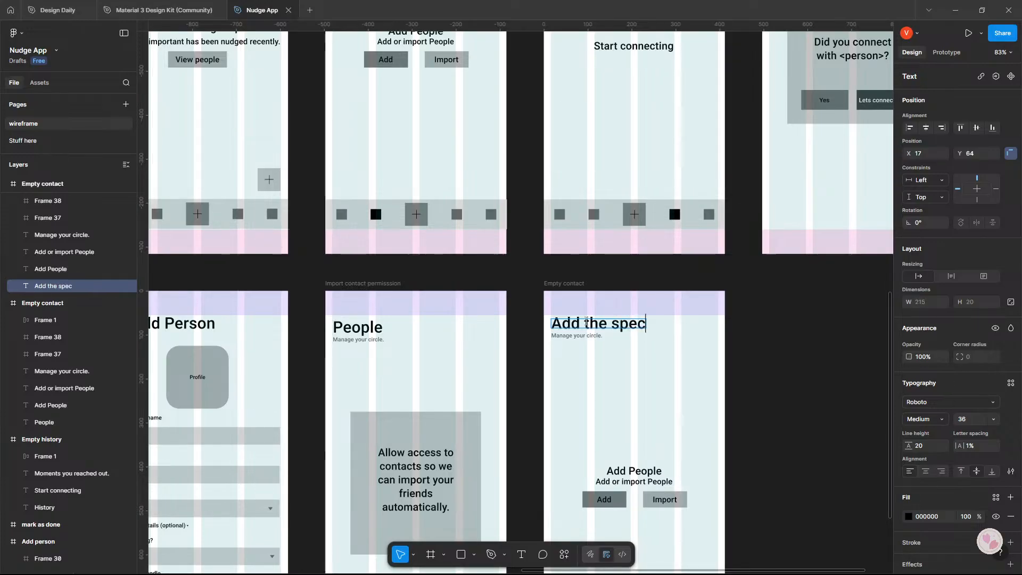
text(ial ones)
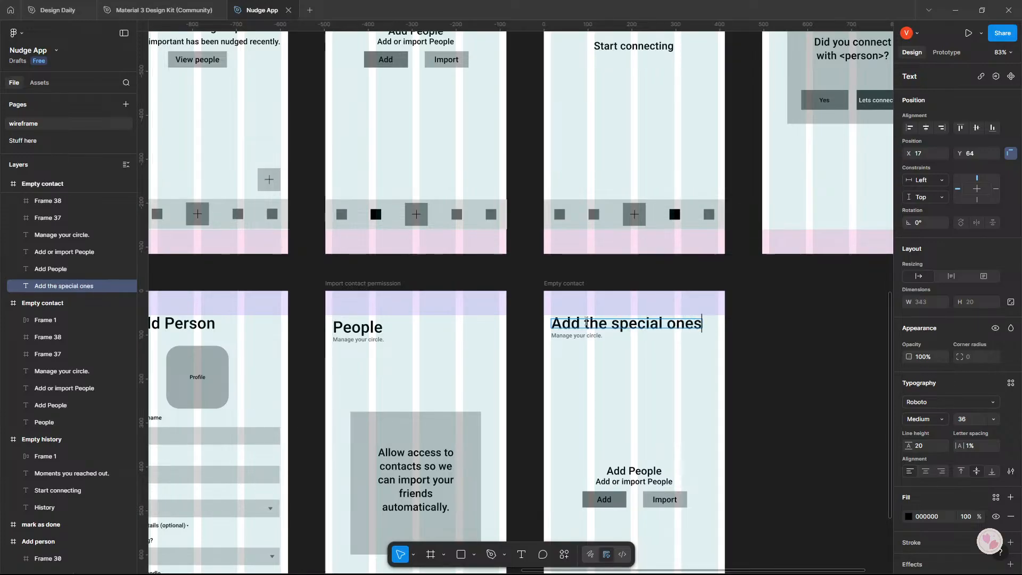
key(Escape)
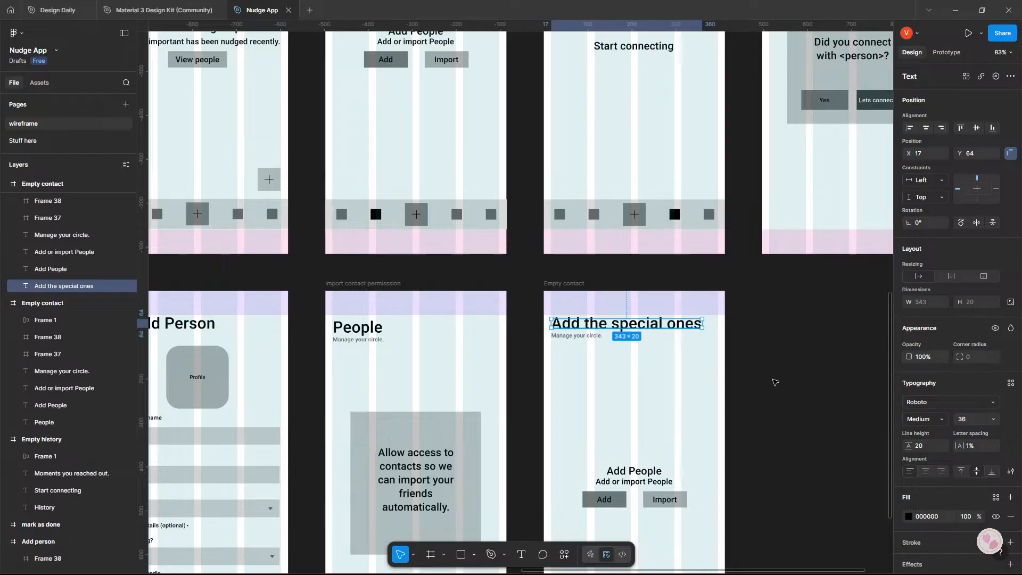
click(775, 382)
Delete the Add People prompt texts and the Add and Import buttons from the duplicated Empty contact frame.
drag(659, 400, 653, 366)
scroll(653, 365, down, 3)
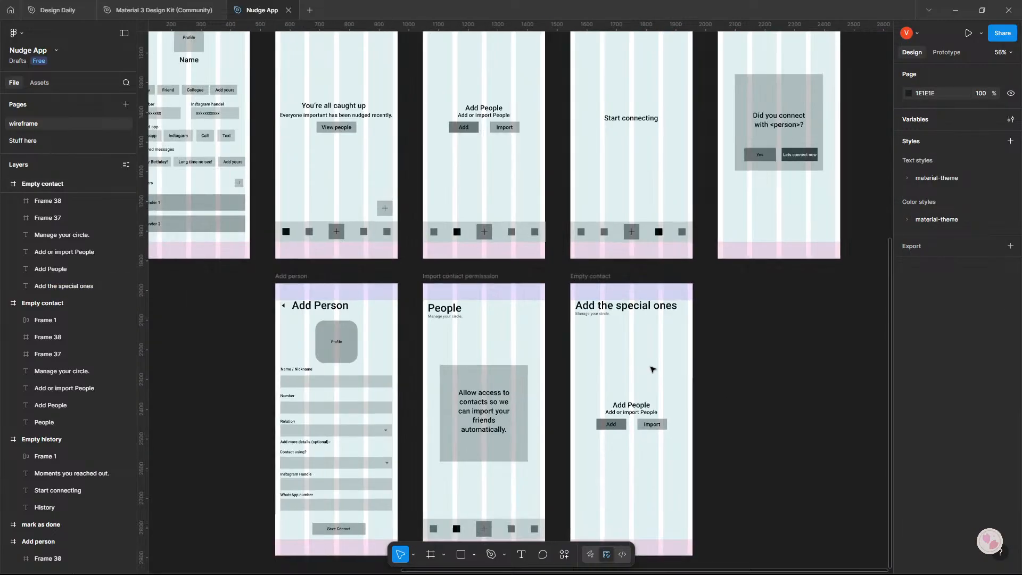
scroll(647, 367, up, 3)
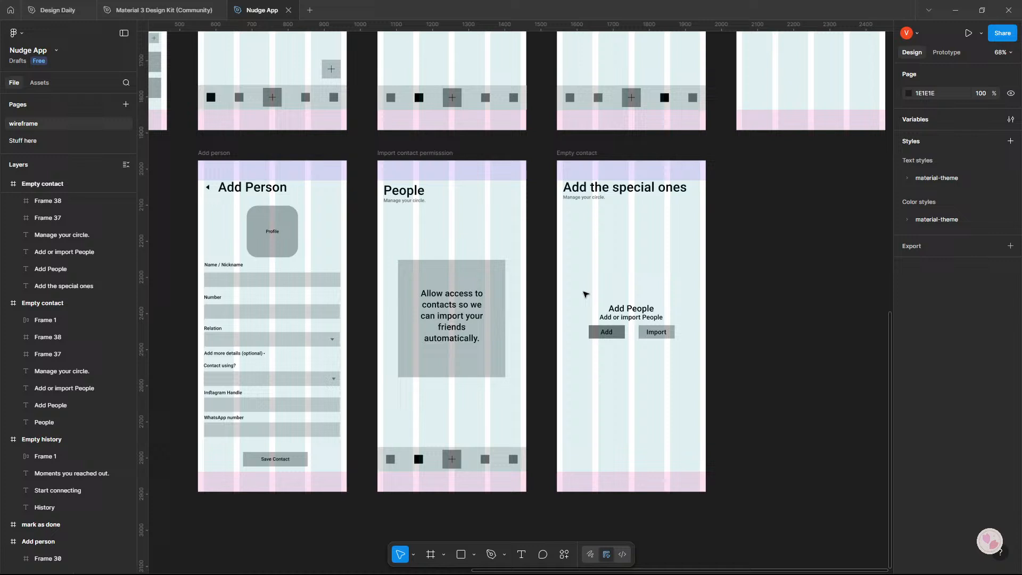
drag(585, 294, 694, 357)
key(Delete)
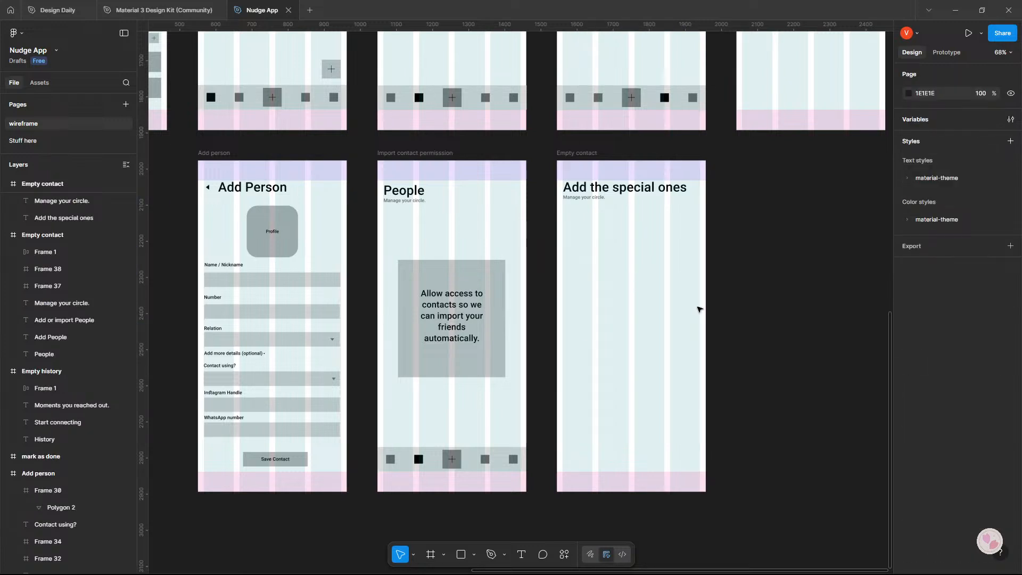
Copy a contact card from the contacts screen into the "Add the special ones" frame and place it at X 16, Y 138.
scroll(699, 308, up, 7)
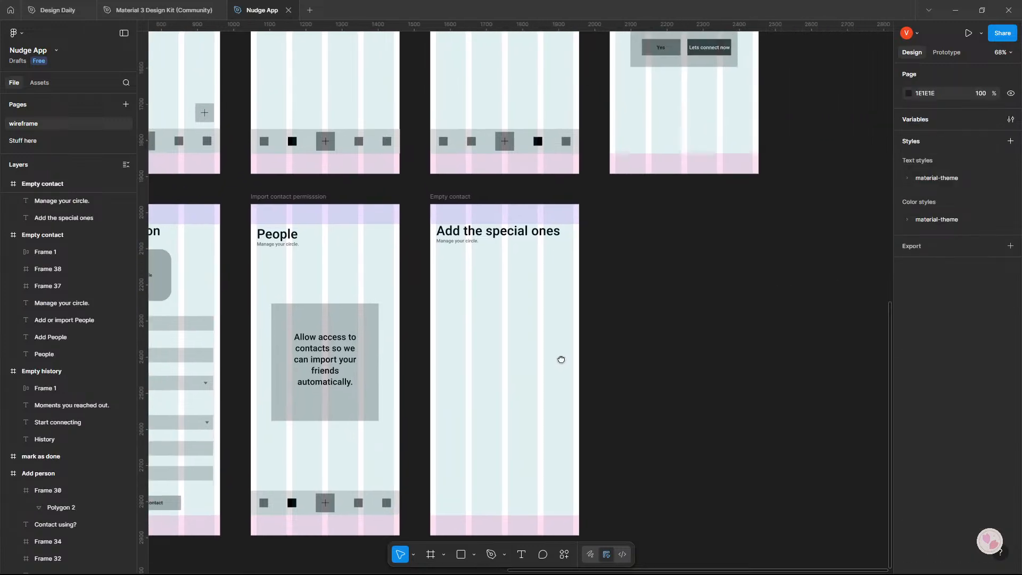
scroll(583, 326, down, 4)
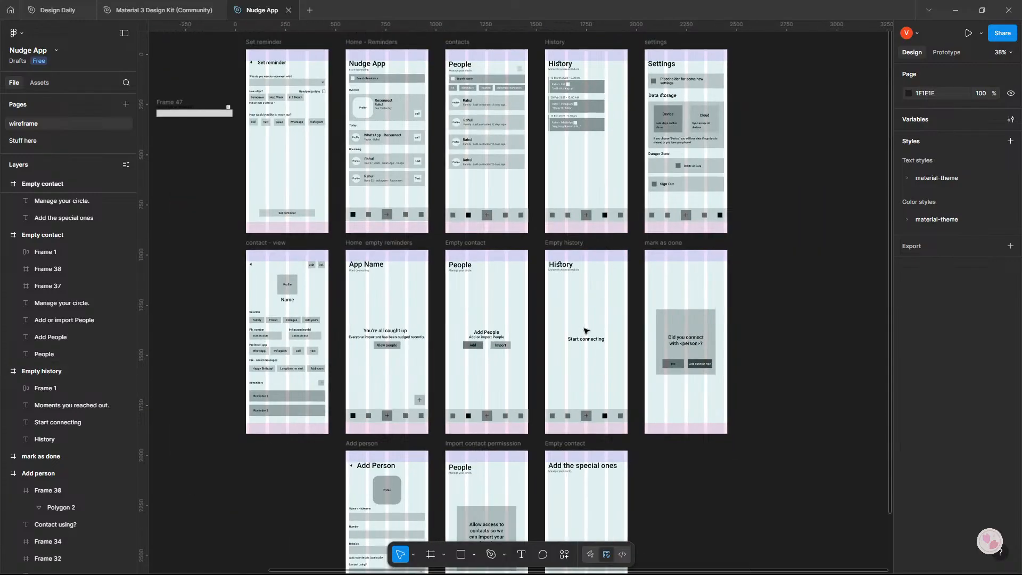
drag(585, 328, 581, 198)
drag(576, 266, 560, 404)
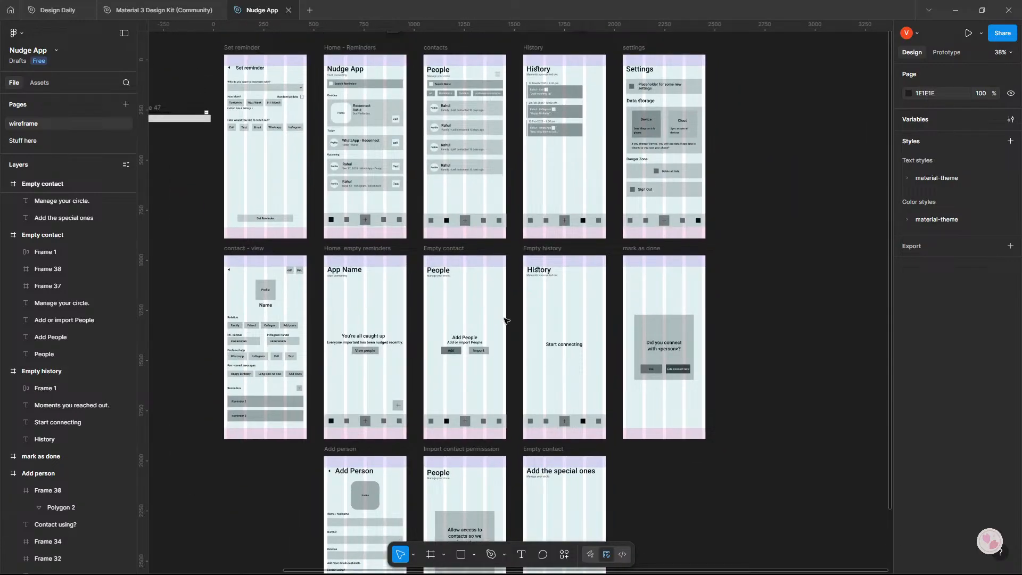
scroll(504, 321, down, 3)
drag(458, 103, 569, 431)
scroll(575, 429, up, 1)
scroll(532, 409, down, 2)
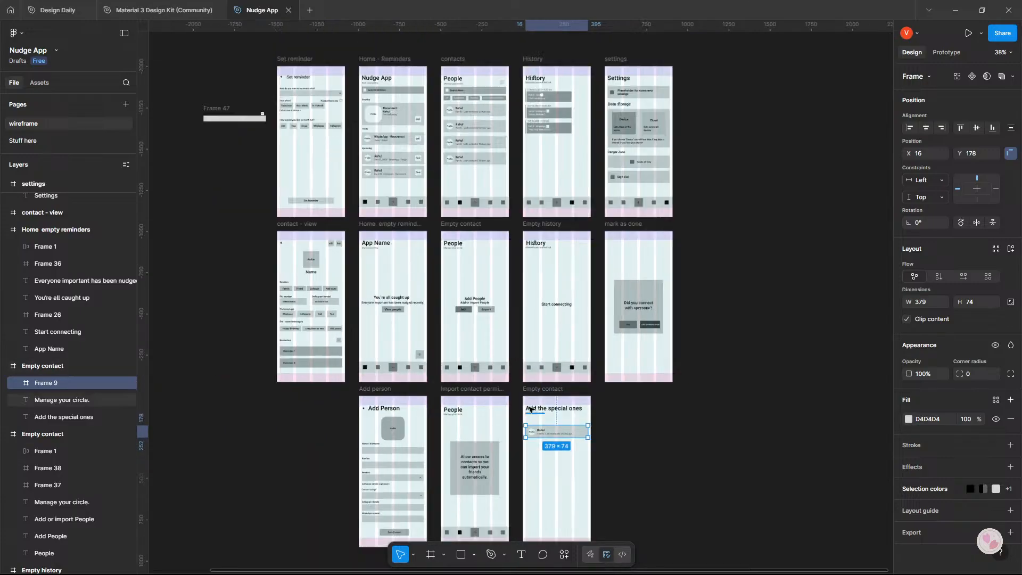
scroll(530, 409, up, 3)
scroll(532, 388, up, 3)
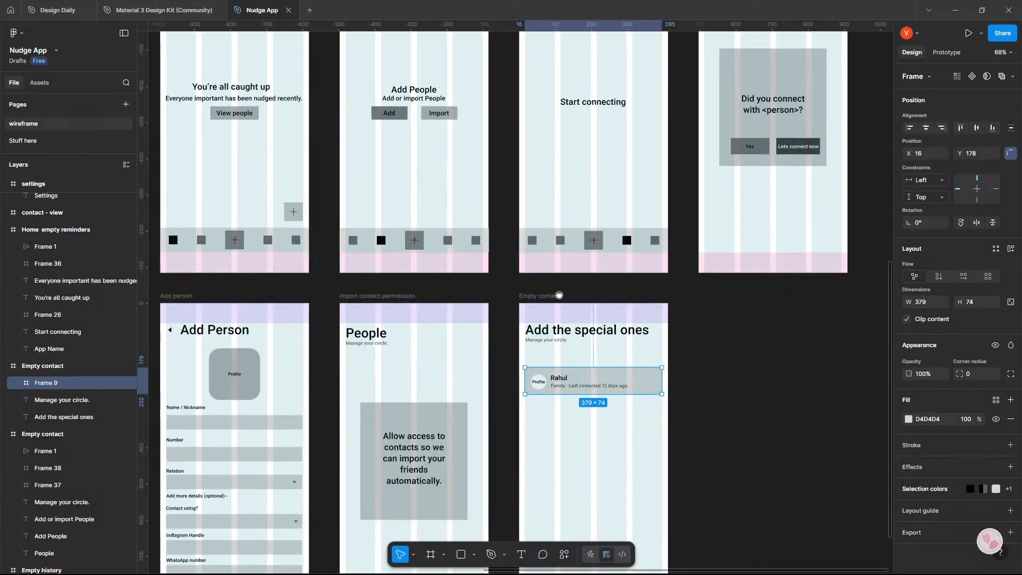
scroll(559, 295, up, 4)
drag(582, 264, 580, 244)
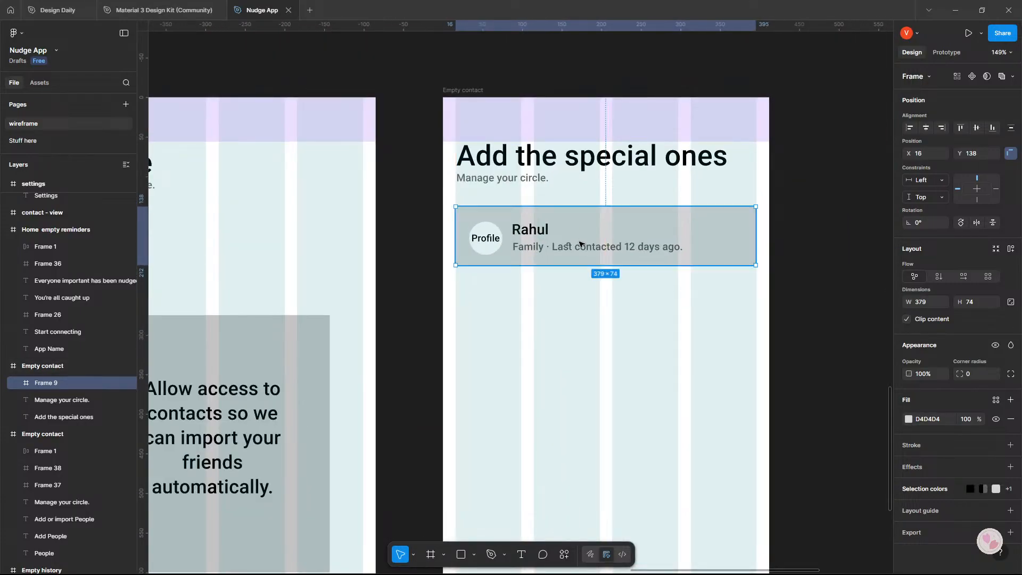
Copy the Save Contact button from the Add person frame into the "Add the special ones" frame at X 124, Y 807.
scroll(580, 244, down, 5)
scroll(502, 308, down, 1)
scroll(502, 308, left, 1)
click(409, 352)
drag(408, 352, 652, 353)
scroll(653, 353, up, 7)
scroll(645, 381, down, 6)
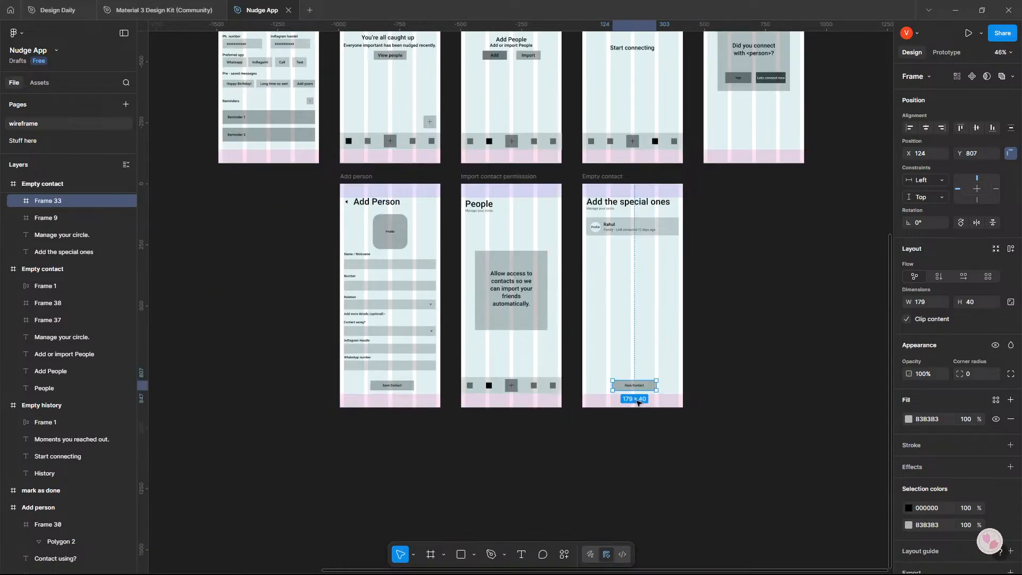
Relabel the copied Save Contact button as "Import" and centre the label within it.
scroll(639, 402, up, 5)
double_click(633, 399)
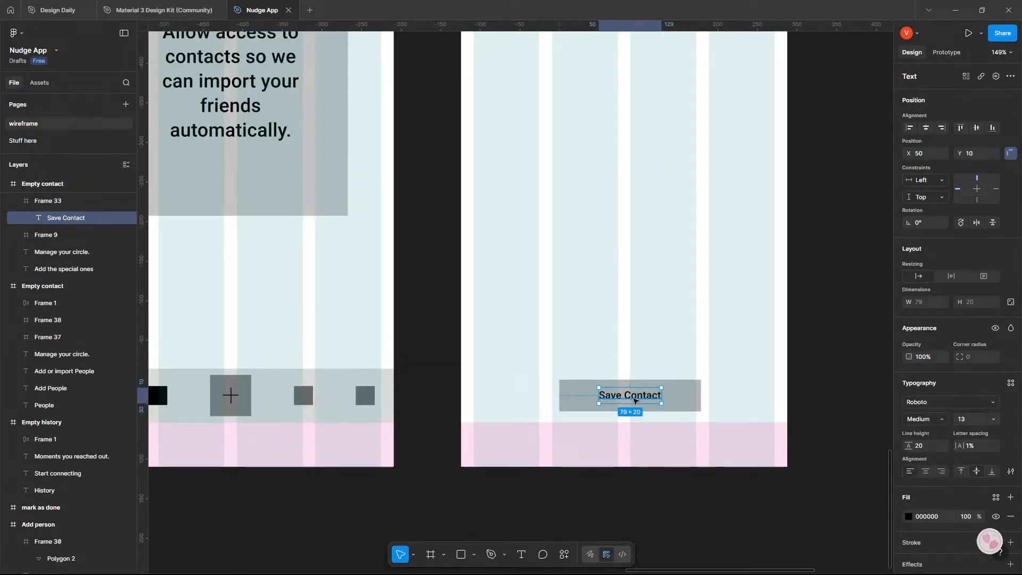
double_click(634, 399)
text(Importy)
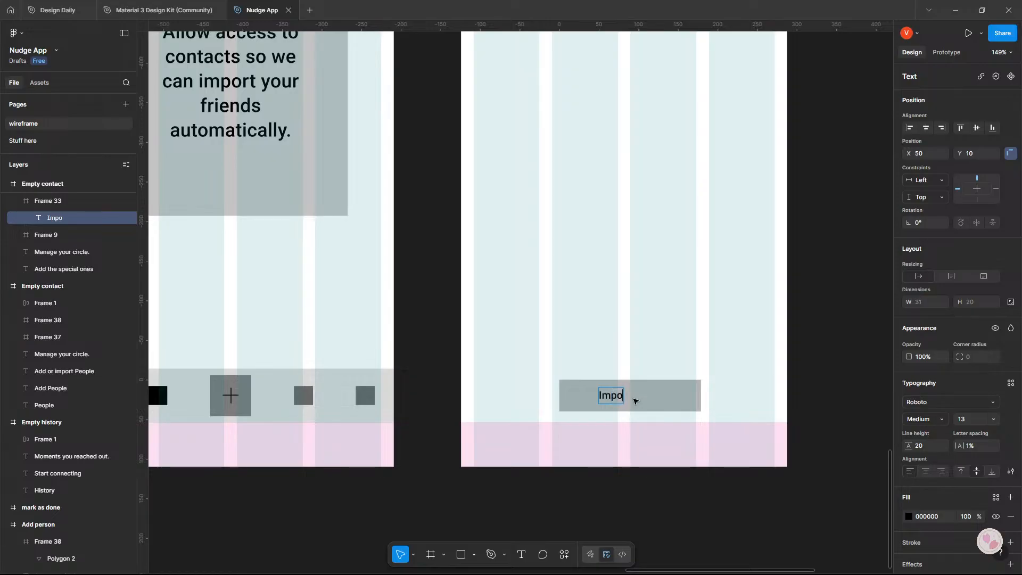
key(Escape)
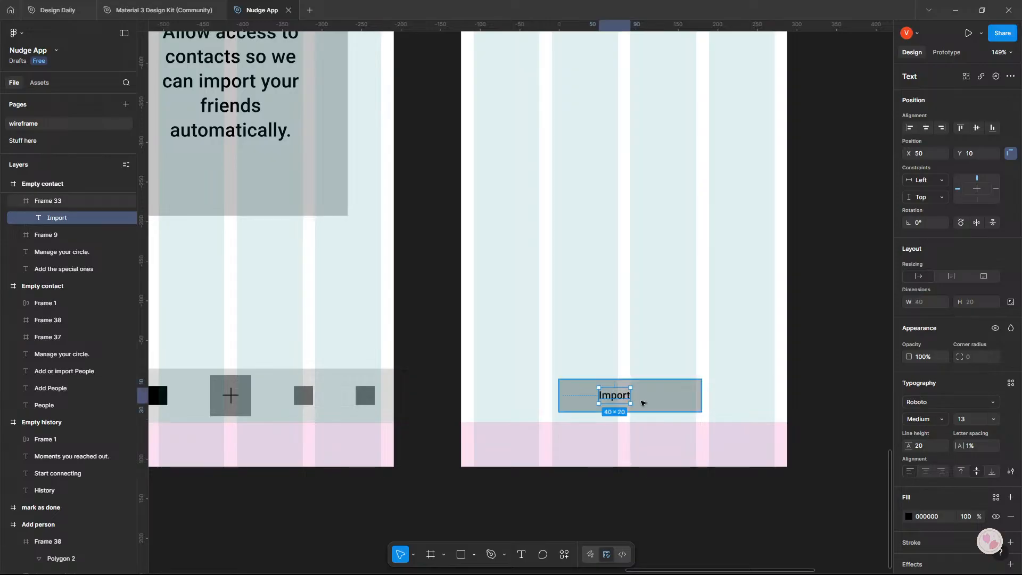
drag(615, 395, 632, 395)
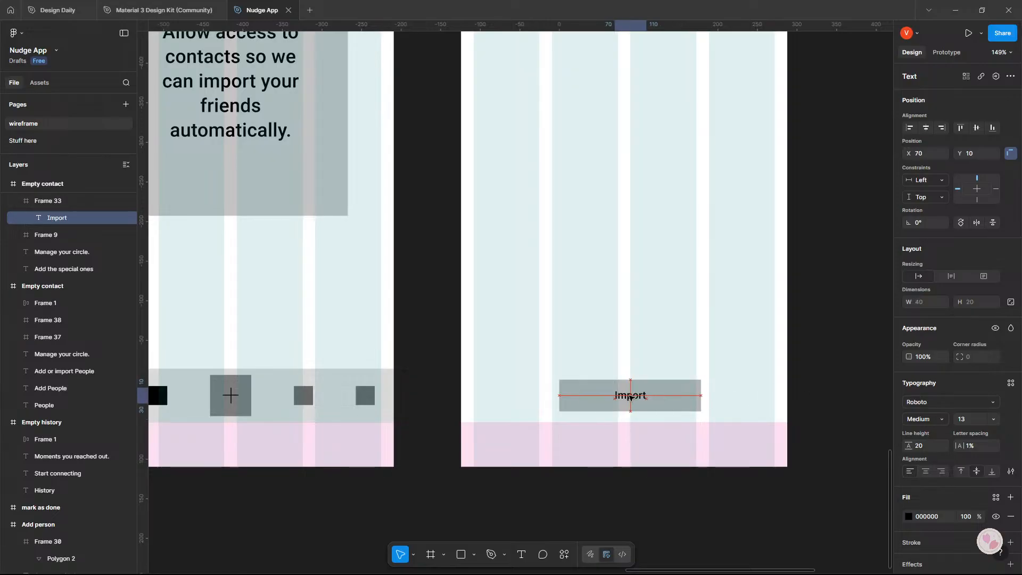
click(873, 412)
Shift the copied contact card to X 21, Y 139 and move its profile circle to X 10, Y 20.
scroll(871, 411, up, 6)
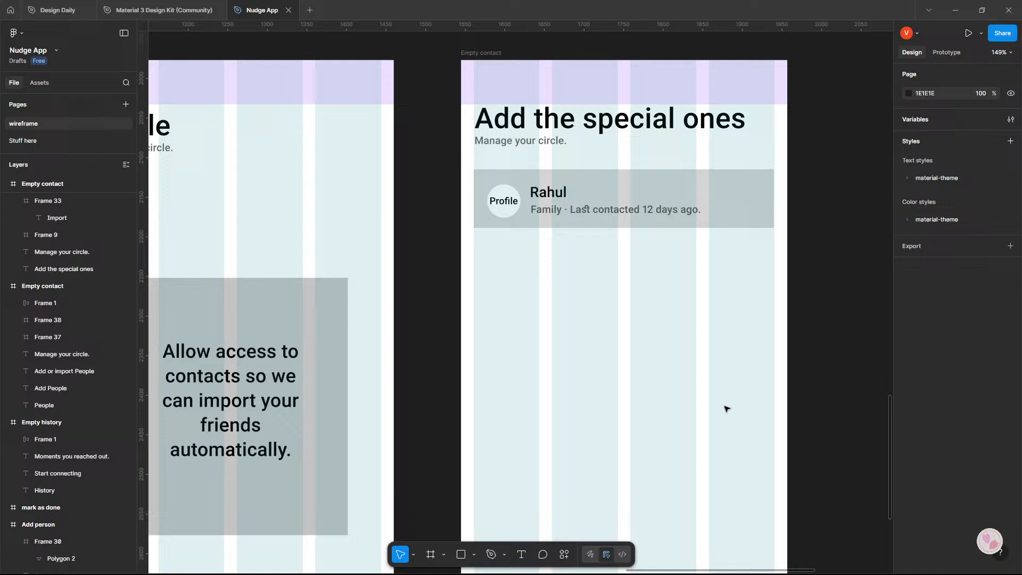
click(626, 205)
mouse_move(637, 191)
mouse_down()
mouse_move(637, 204)
mouse_move(641, 191)
mouse_up()
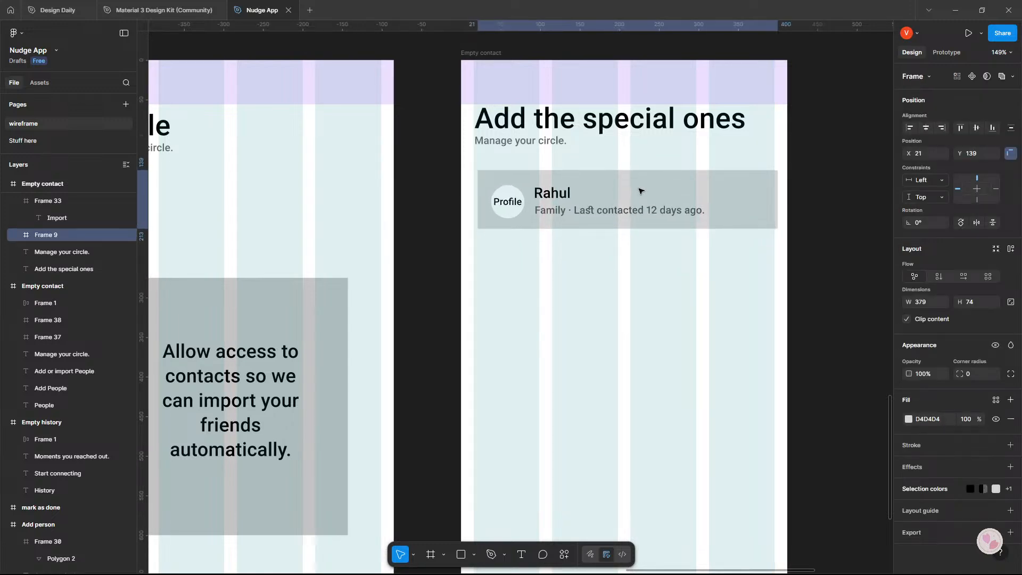
click(520, 198)
drag(516, 201, 510, 202)
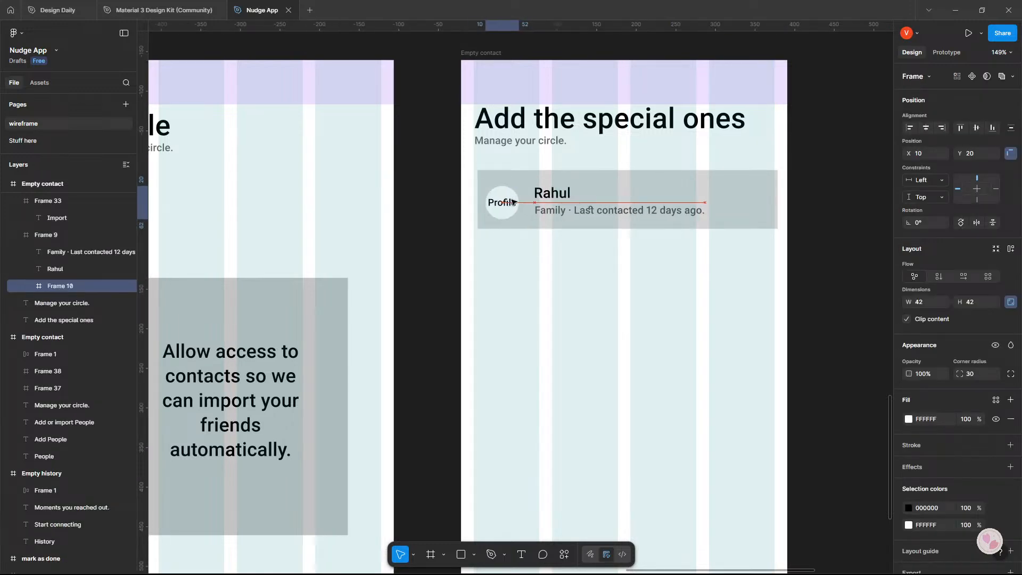
Delete the card's "Family · Last contacted 12 days ago." line and lower the contact name level with the profile circle.
click(550, 213)
key(Delete)
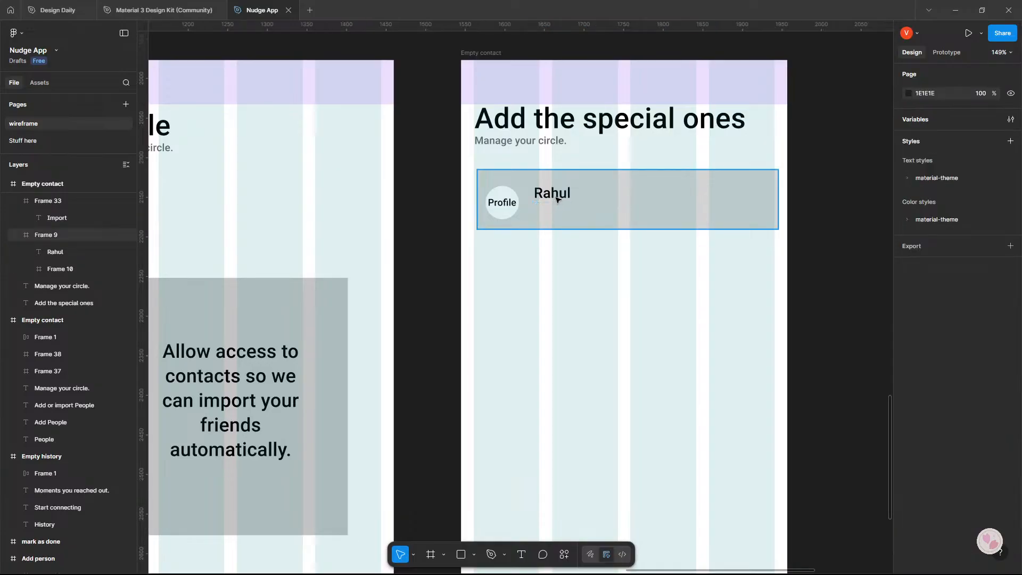
double_click(554, 193)
mouse_move(554, 194)
mouse_down()
mouse_move(532, 219)
mouse_move(510, 193)
mouse_move(566, 199)
mouse_up()
click(511, 203)
key(shift+Down)
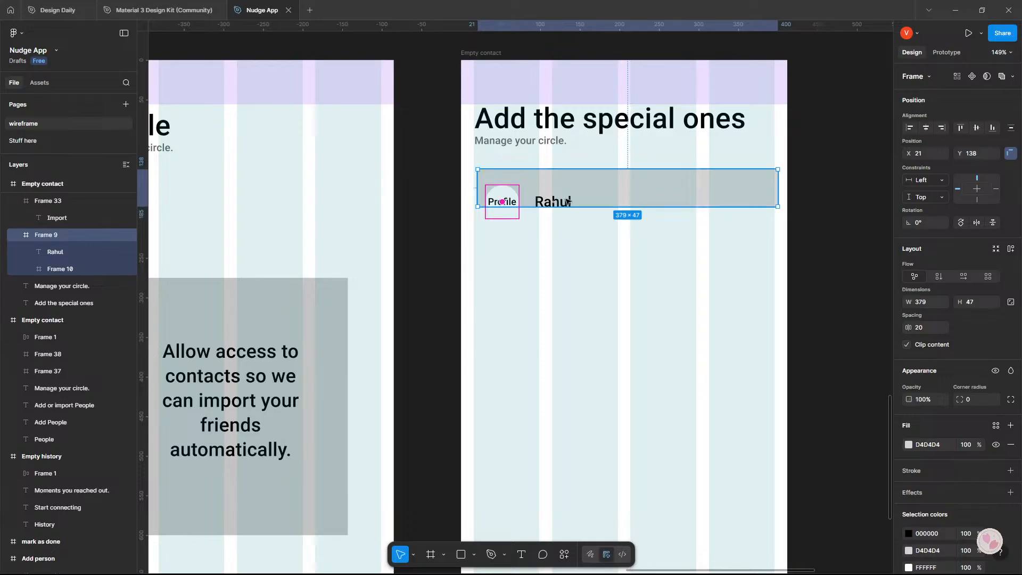
Set the contact card's height to 48.
click(973, 302)
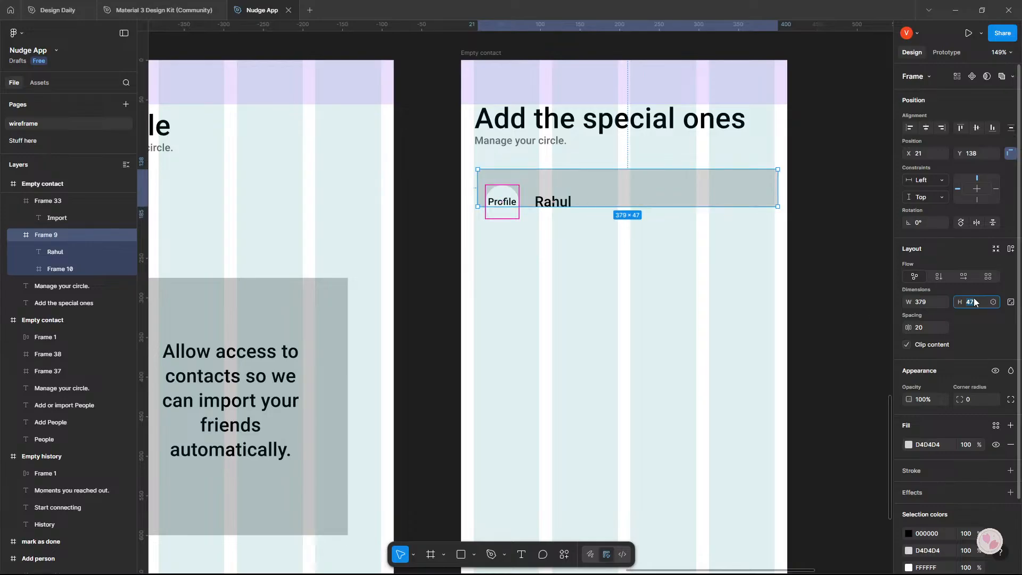
text(48)
key(Return)
Centre the profile circle vertically in the card at X 11, Y 3 and shrink it to 36 × 36.
drag(512, 196, 514, 187)
key(ctrl+z)
click(510, 201)
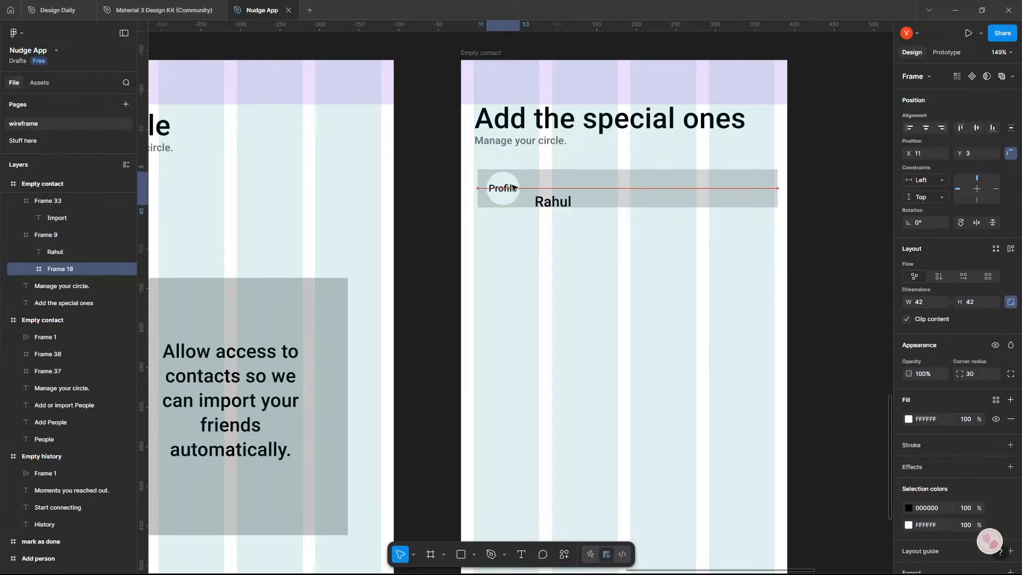
drag(902, 306, 899, 302)
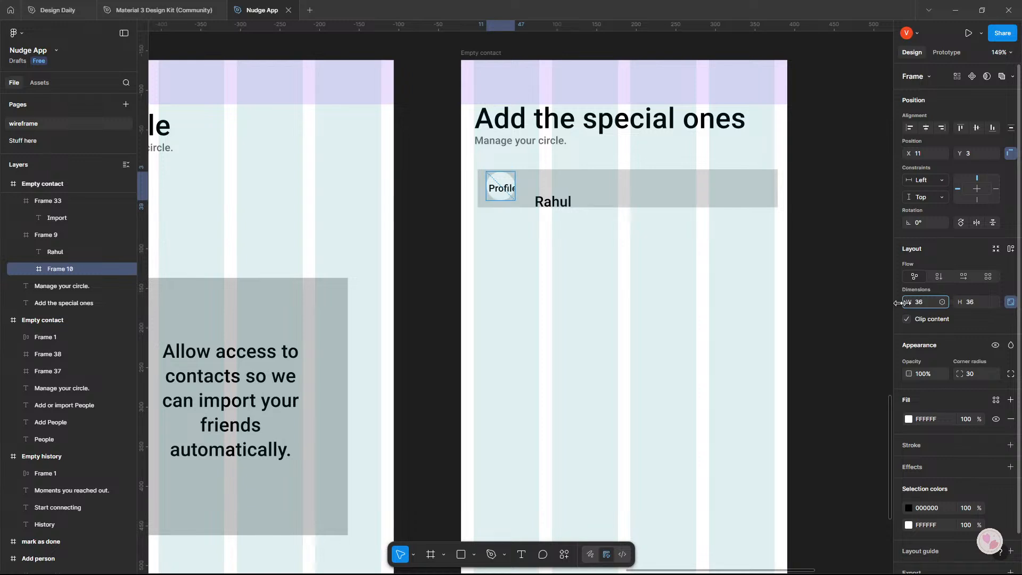
Set the font size of the Profile label inside the circle to 5.
click(503, 189)
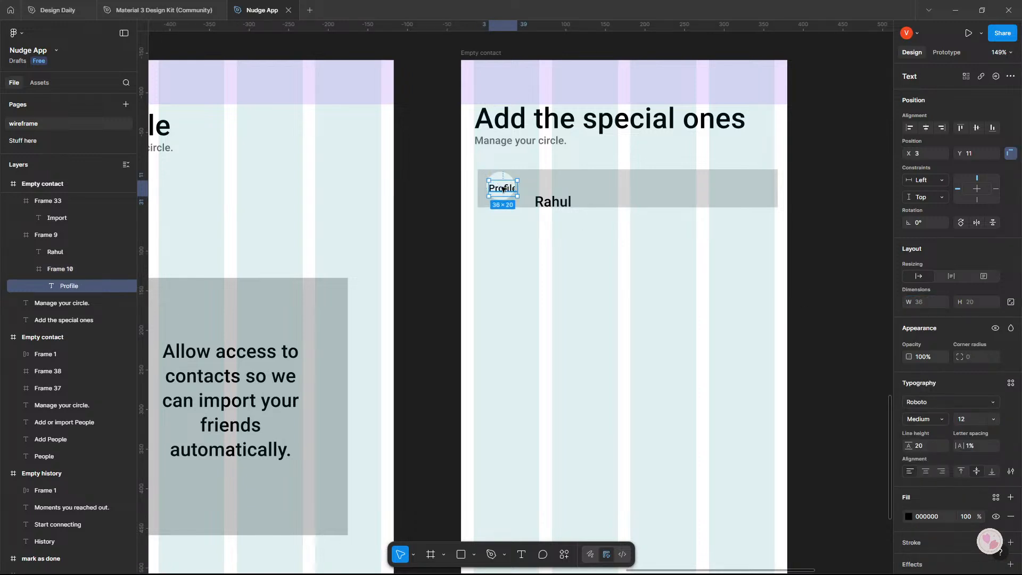
double_click(503, 189)
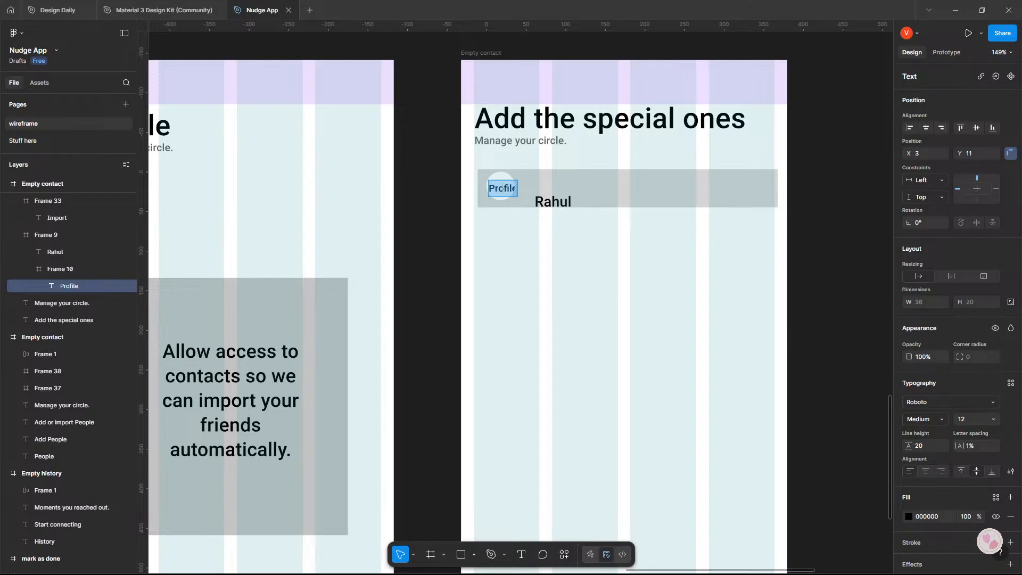
key(Escape)
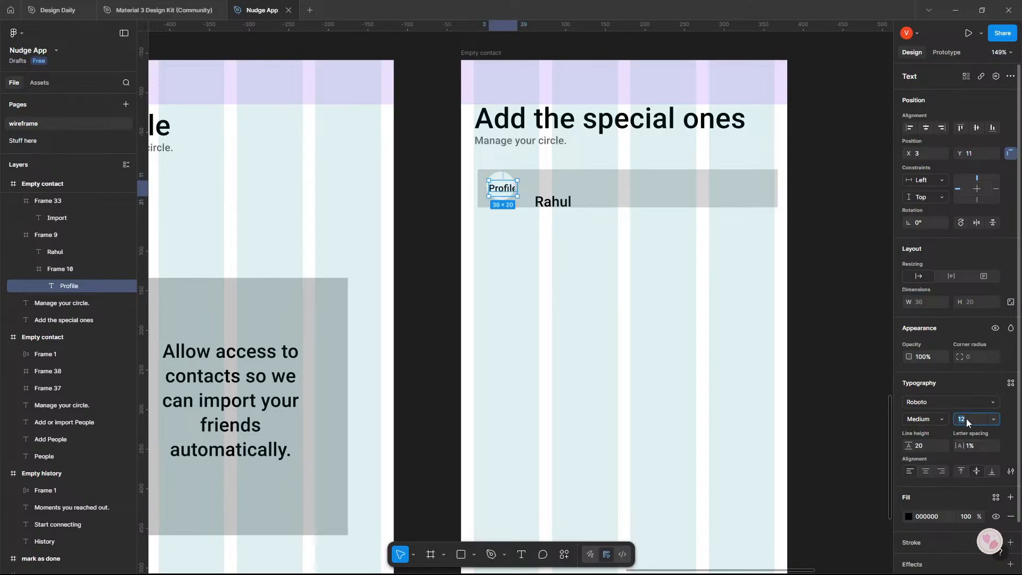
text(5)
key(Return)
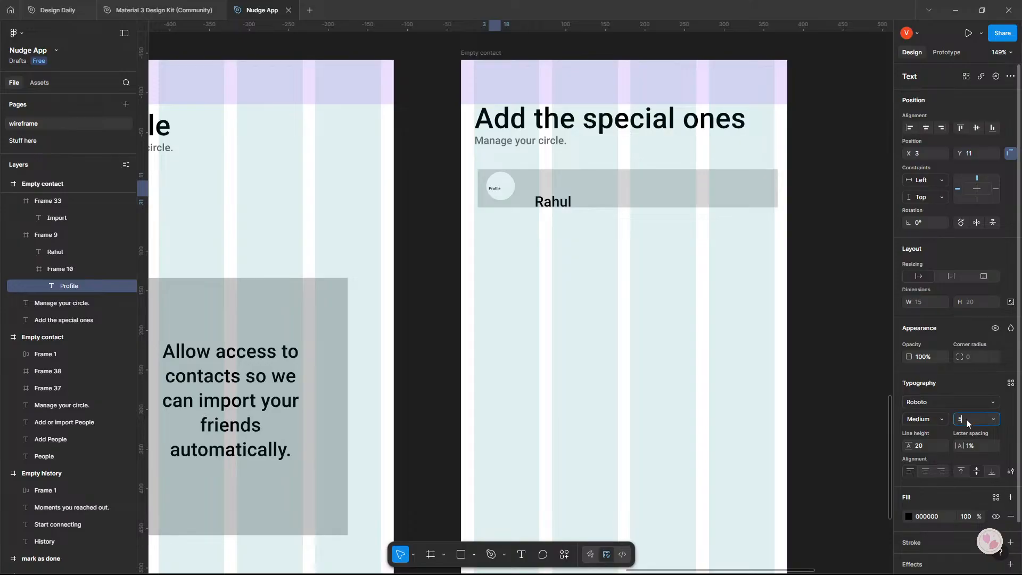
Set the font size of the Profile label inside the circle to 9.
text(9)
key(Return)
scroll(558, 128, up, 5)
key(Escape)
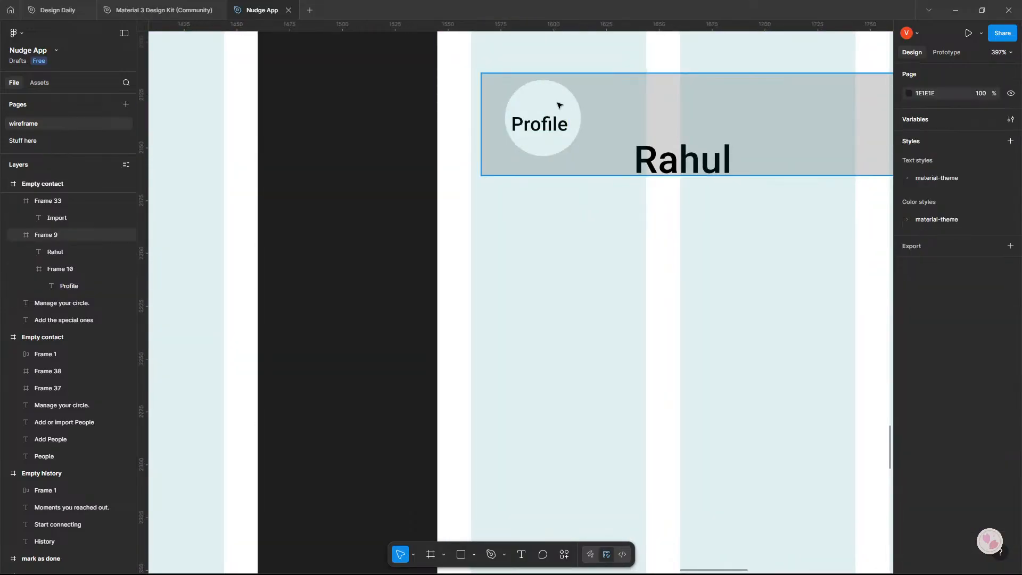
Move the profile circle to X 6, Y 6 in the contact card.
mouse_move(555, 103)
mouse_down()
mouse_move(551, 113)
mouse_move(598, 105)
mouse_move(540, 121)
mouse_move(543, 95)
mouse_move(544, 106)
mouse_up()
key(ctrl+z)
double_click(541, 115)
double_click(541, 115)
click(610, 113)
double_click(544, 94)
key(ctrl+z)
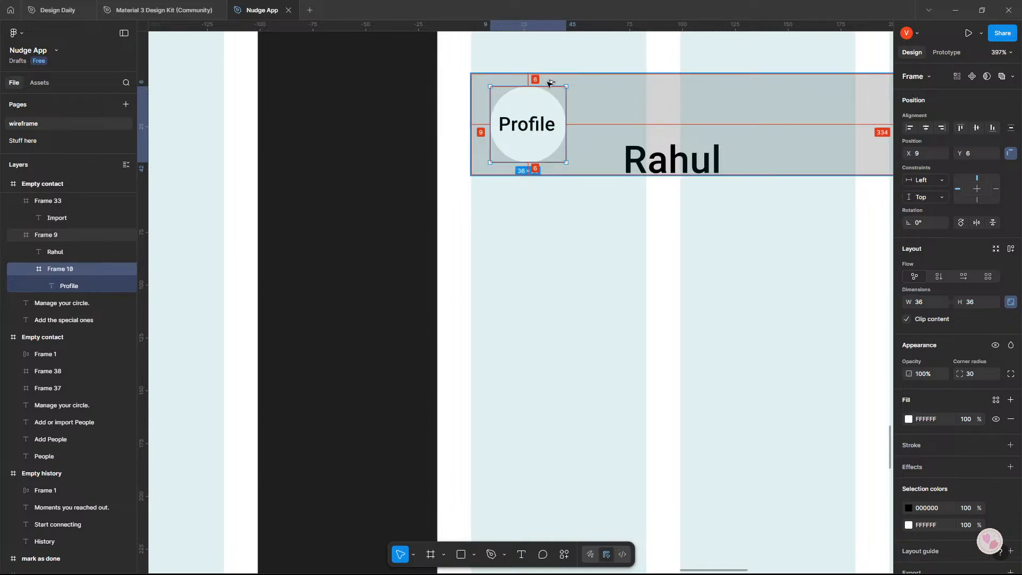
drag(548, 98, 541, 101)
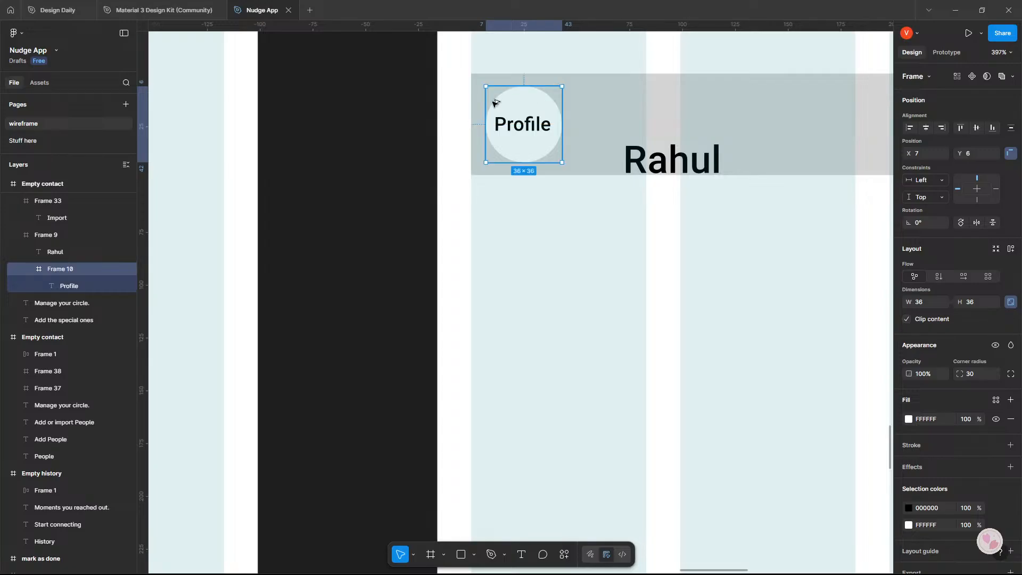
key(Left)
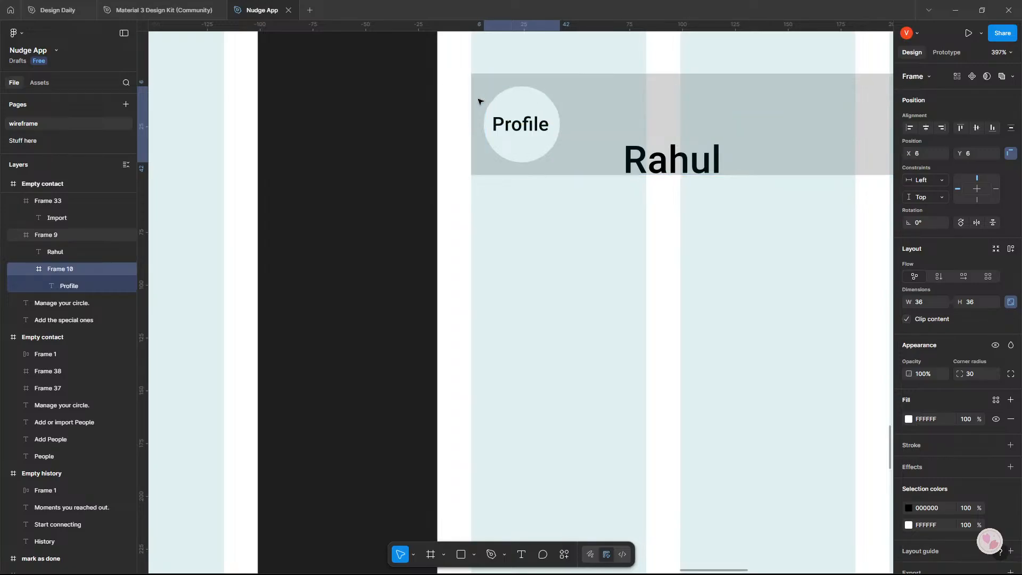
Move the contact name right beside the profile circle, vertically centred in the card at X 49, Y 14.
scroll(668, 193, down, 1)
scroll(686, 206, up, 1)
click(655, 166)
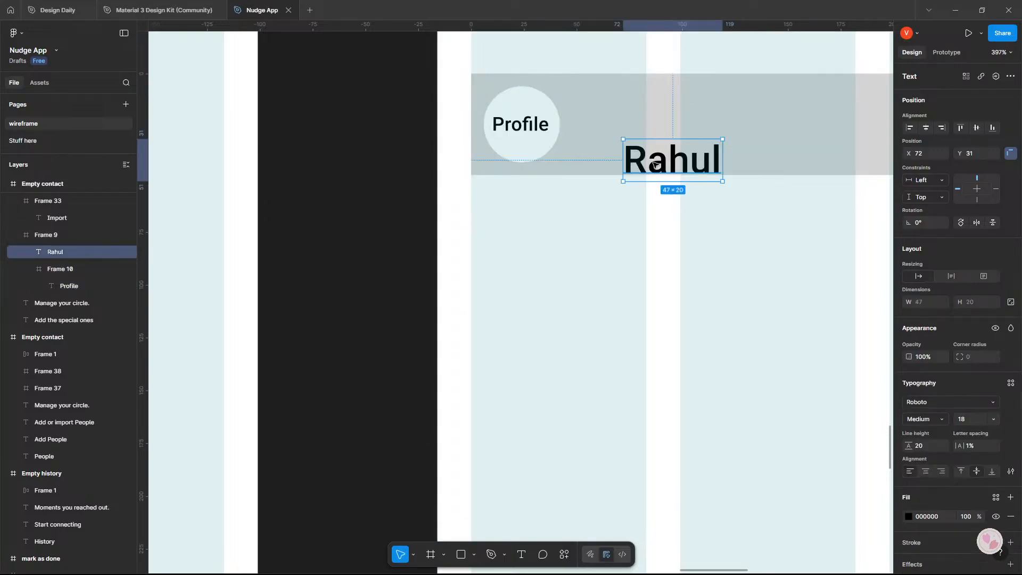
drag(655, 166, 605, 133)
scroll(586, 236, down, 2)
scroll(586, 236, down, 10)
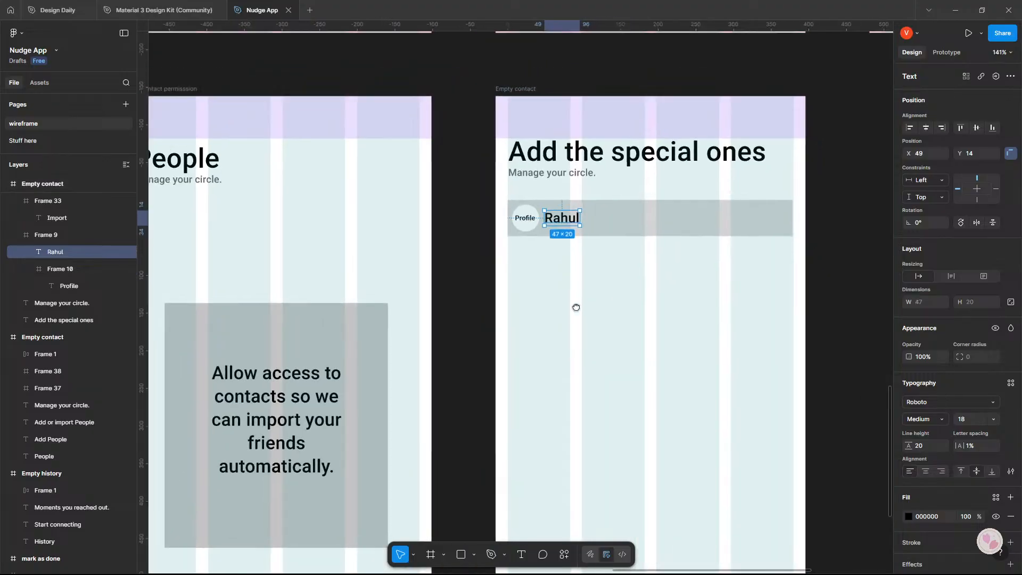
Copy the 16 × 16 checkbox from the Set reminder screen and place it near the right end of the contact card.
scroll(504, 422, up, 3)
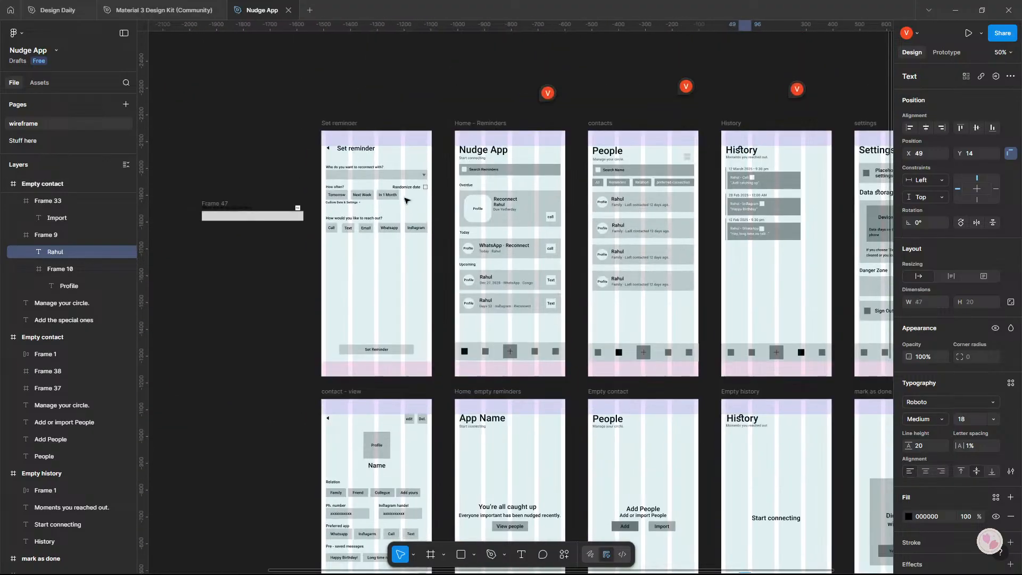
drag(425, 188, 452, 171)
scroll(381, 299, up, 5)
scroll(452, 171, down, 3)
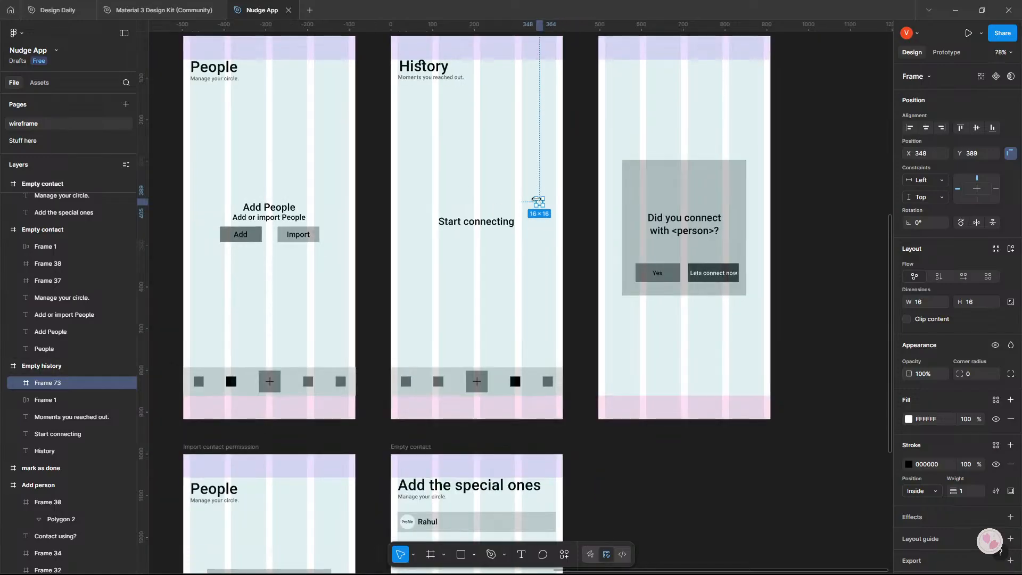
key(Down)
key(Down)
key(Down)
key(Down)
key(Down)
key(Down)
key(Down)
key(Down)
key(Down)
drag(539, 206, 548, 523)
scroll(538, 372, up, 5)
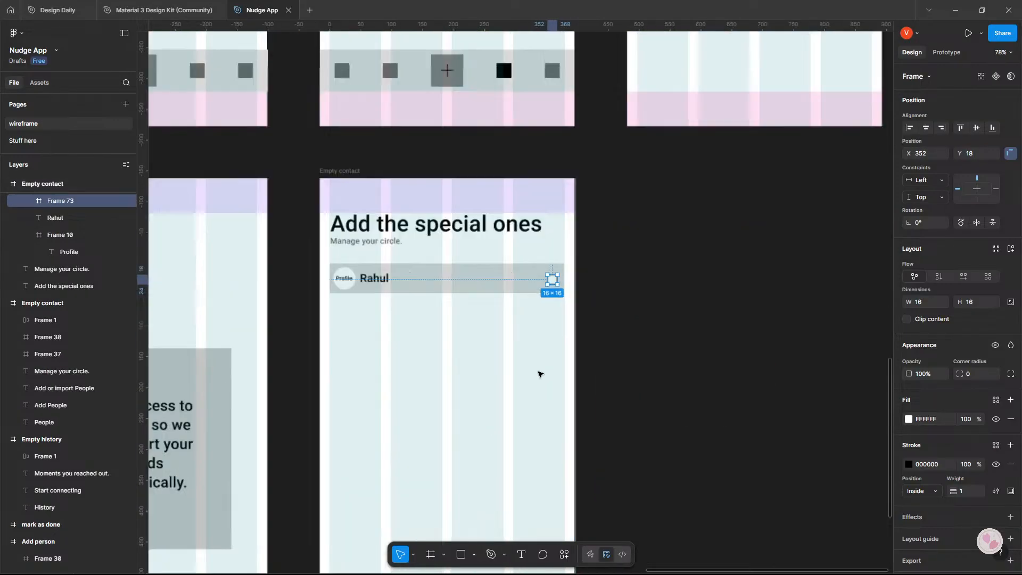
Position the card's checkbox at X 347, Y 16, leaving a 16 margin to the card's right edge.
click(616, 261)
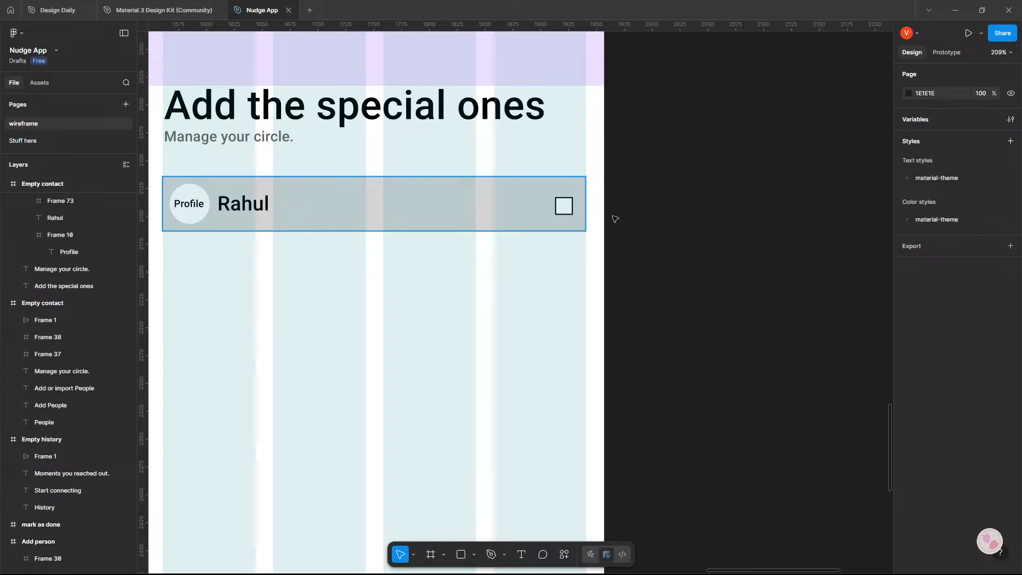
click(567, 211)
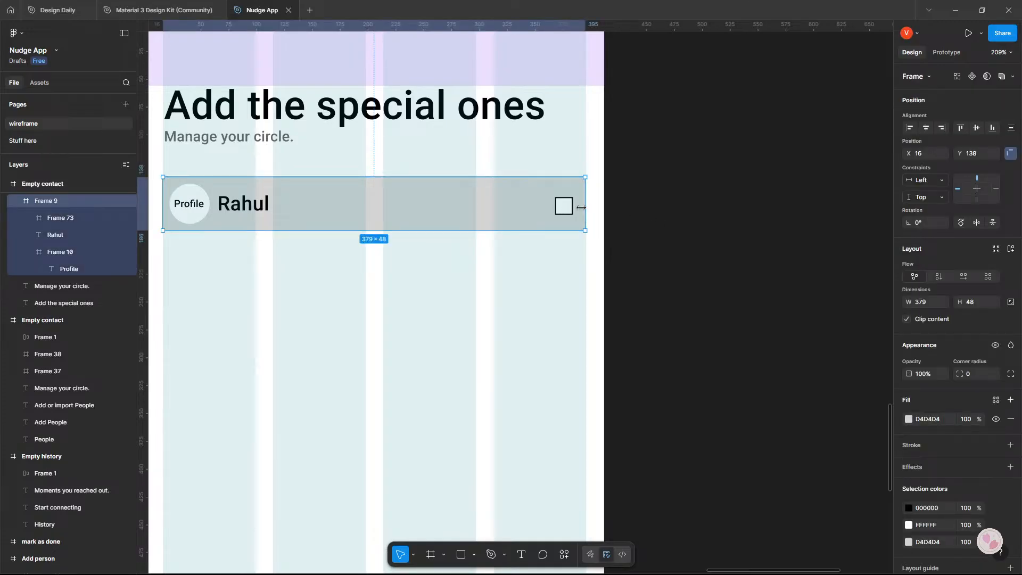
double_click(567, 209)
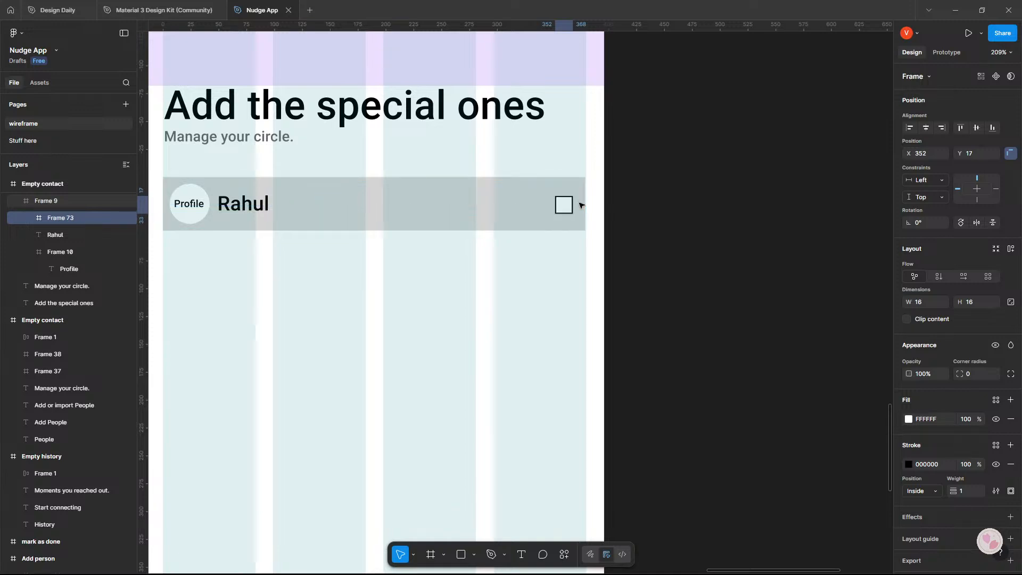
key(Up)
key(Up)
key(Left)
key(Left)
key(Left)
key(Left)
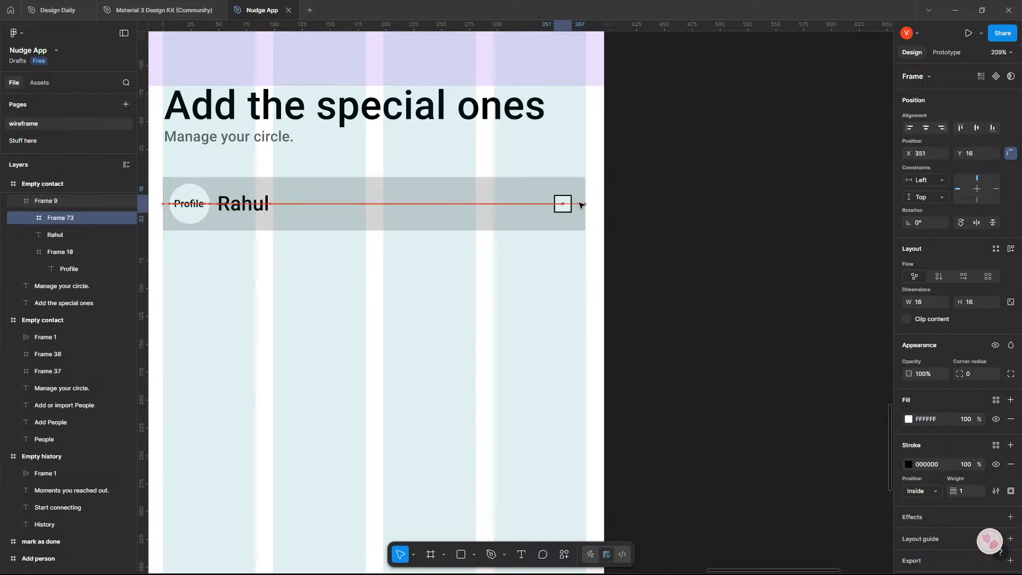
key(Left)
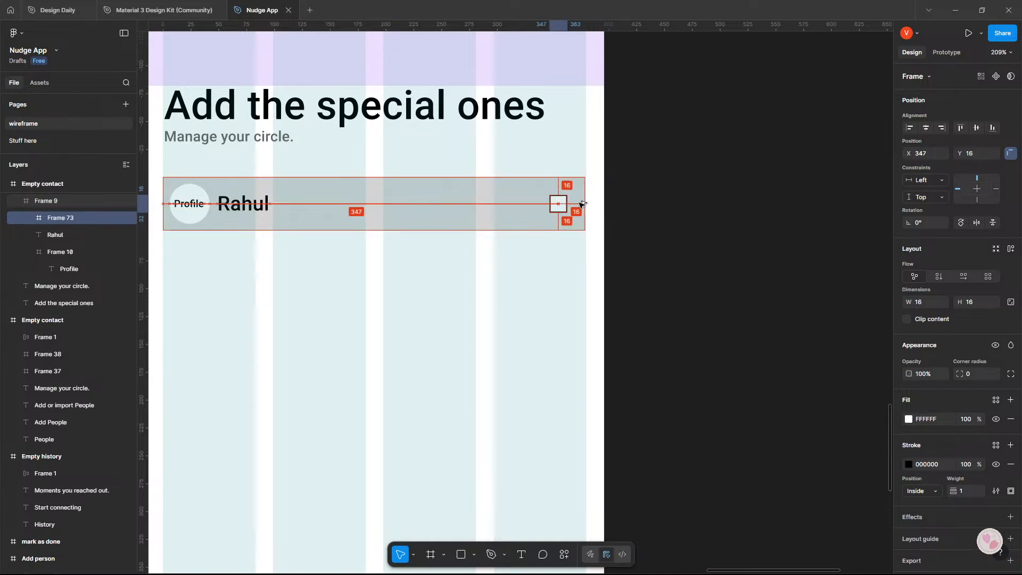
scroll(610, 238, down, 5)
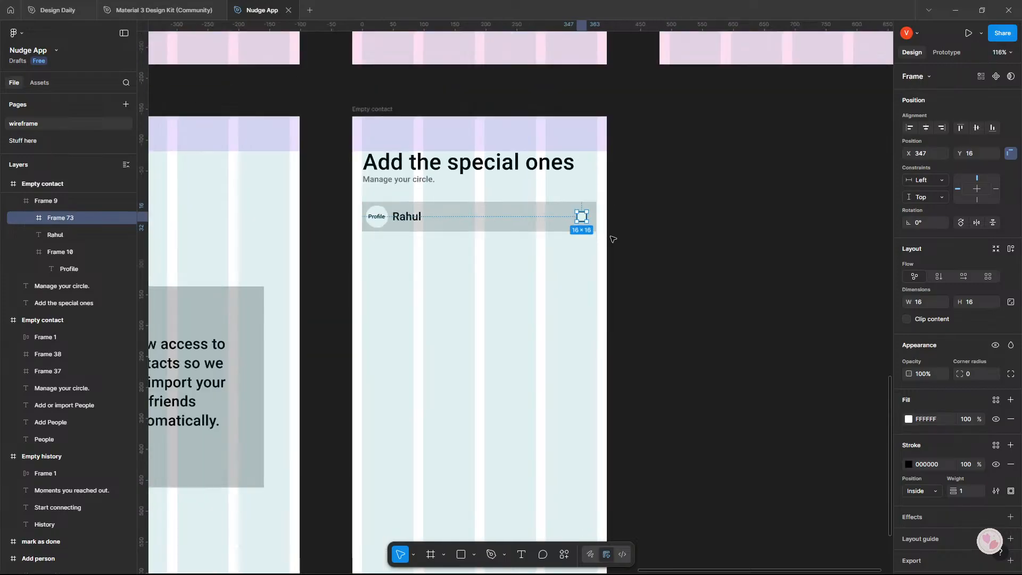
Duplicate the contact card down the screen at a vertical spacing of 56 to make a list of eight cards.
click(628, 256)
click(426, 227)
alt+drag(429, 218, 437, 280)
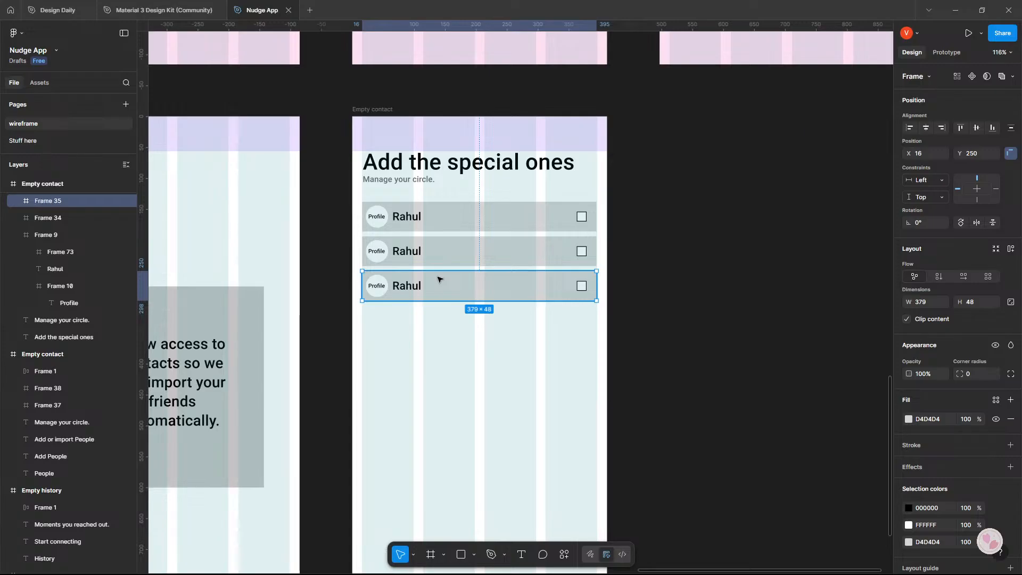
key(ctrl+d)
key(ctrl+d)
key(ctrl+d)
key(ctrl+d)
key(ctrl+d)
click(695, 293)
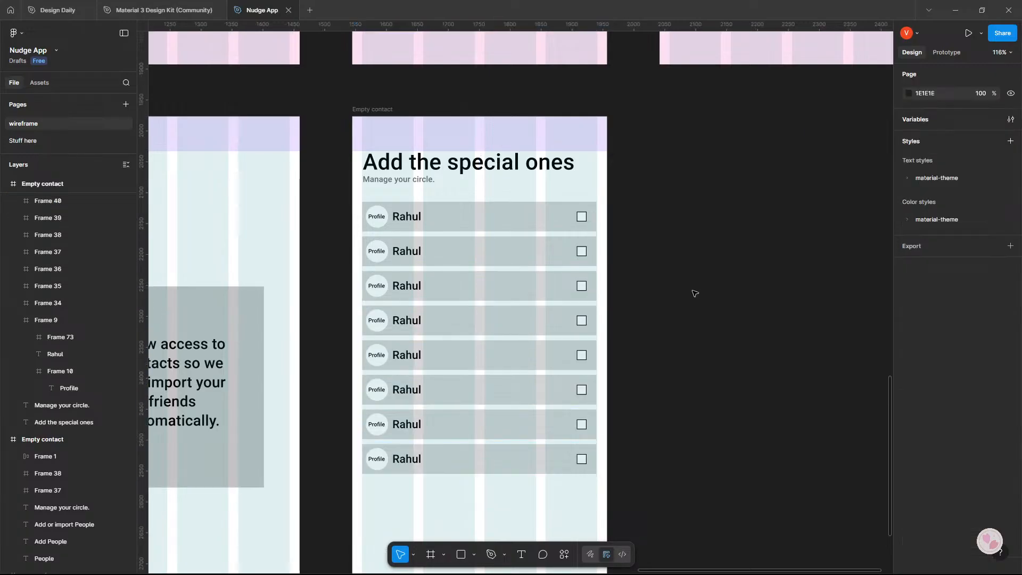
Change the contact names on the second and third cards to Mom and Dad.
click(405, 249)
double_click(405, 249)
double_click(405, 249)
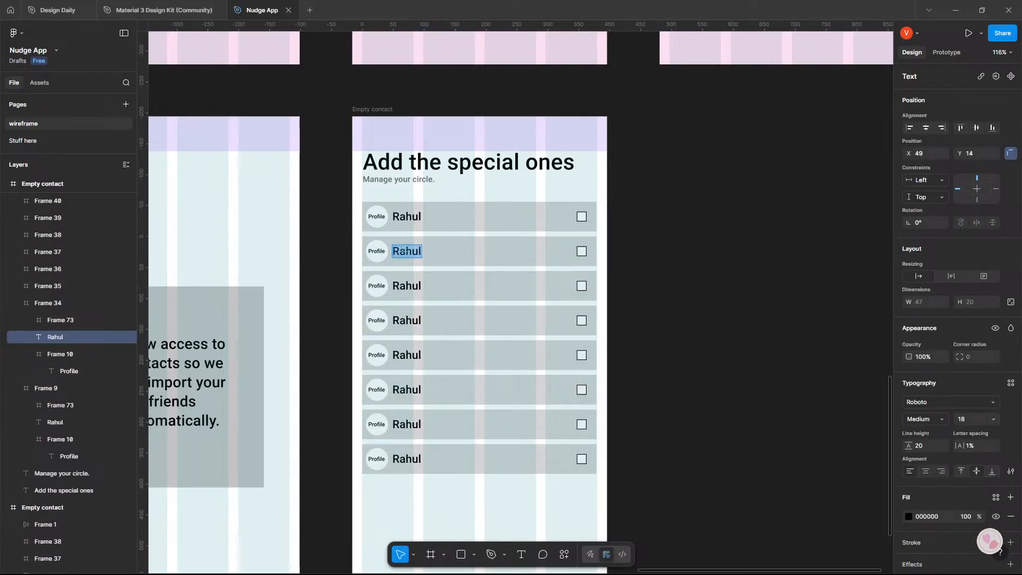
text(Mon)
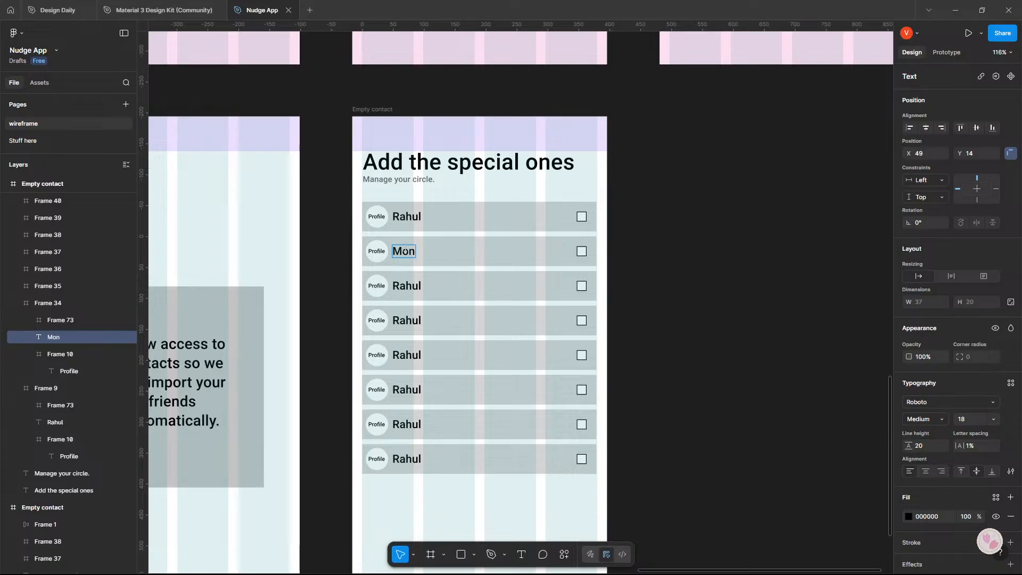
double_click(417, 286)
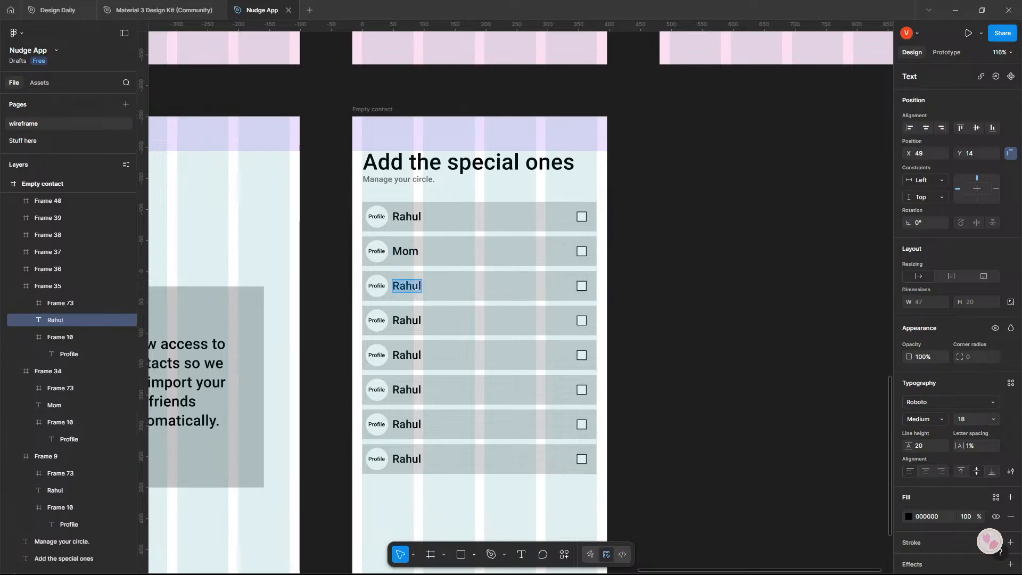
text(Dad)
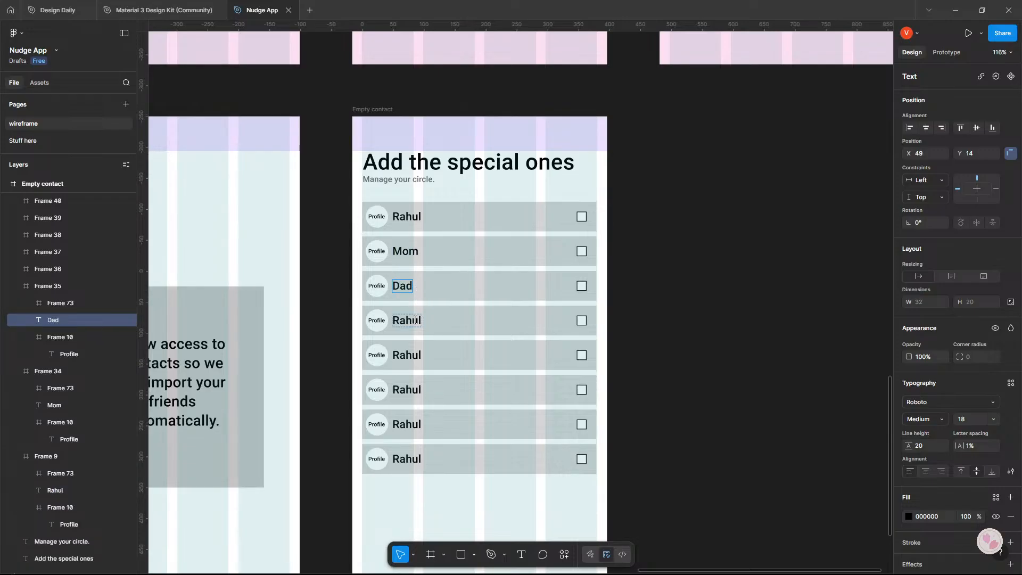
Change the contact names on the fourth and fifth cards to Sis 1 and Bro 1.
double_click(415, 321)
text(Sis 1)
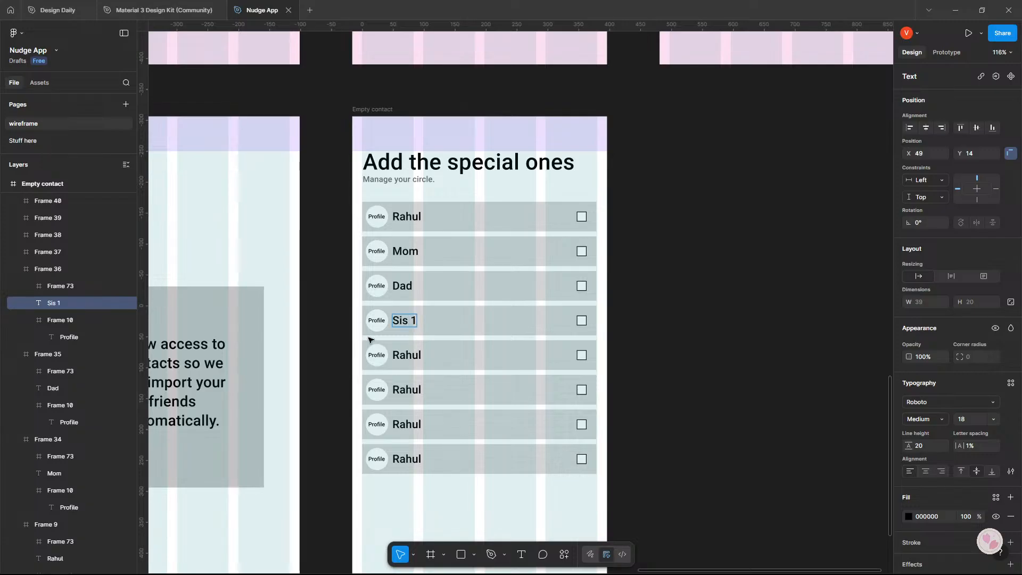
double_click(414, 356)
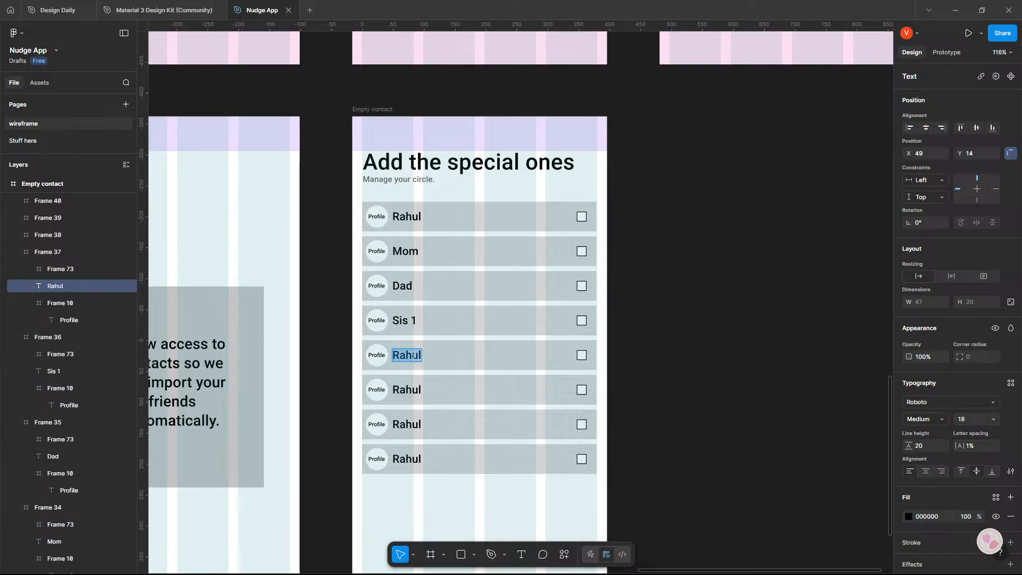
text(Bro 1)
Change the contact names on the sixth and seventh cards to Friend 1 and Plumber.
double_click(412, 390)
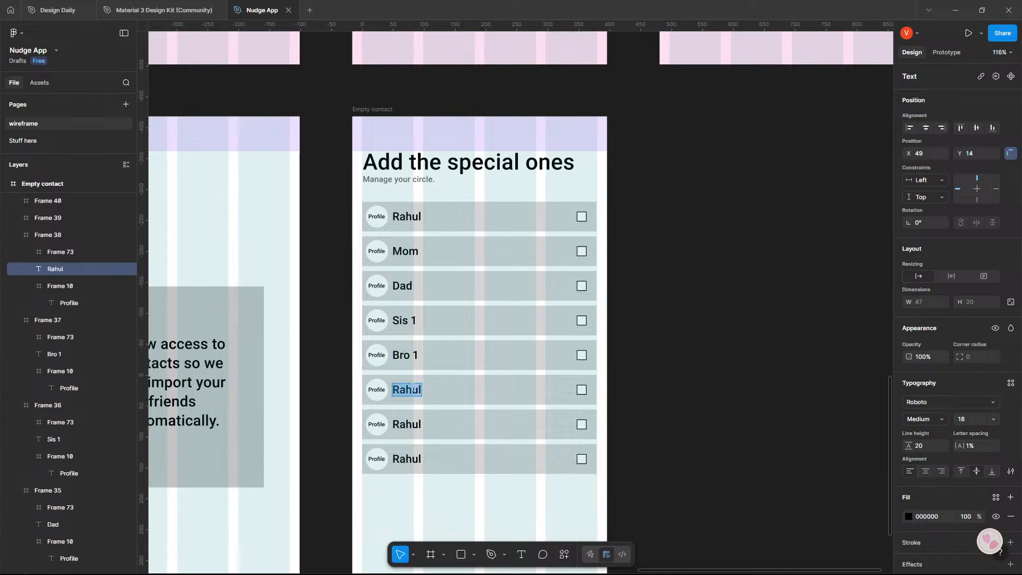
text(Fr)
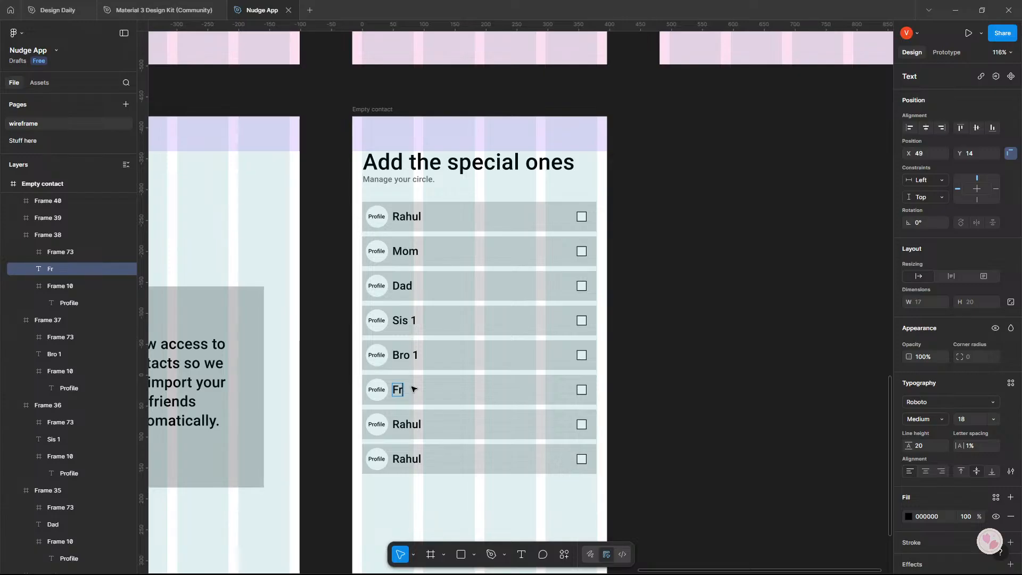
text(iend 1)
key(Escape)
scroll(436, 309, down, 3)
click(410, 317)
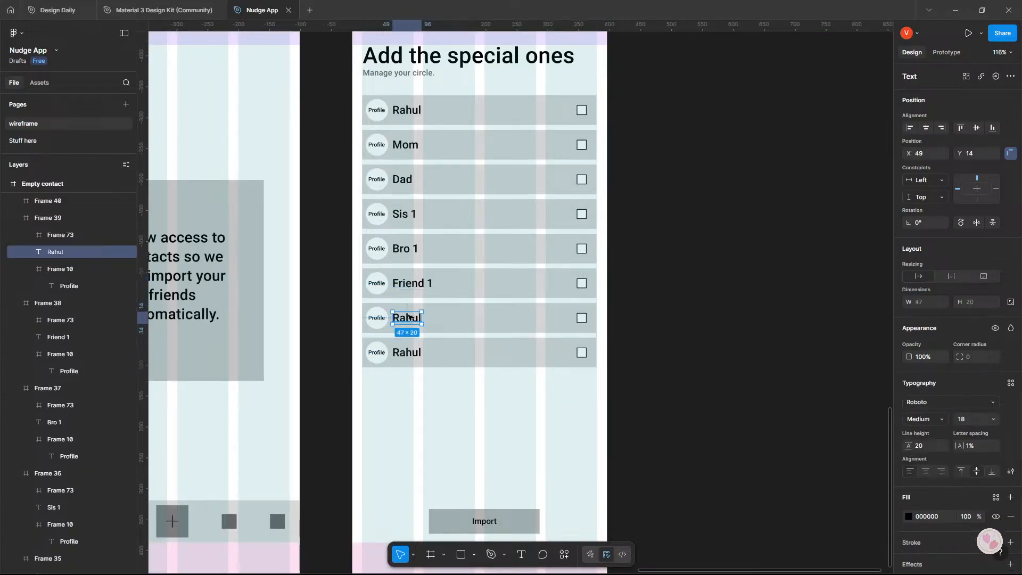
double_click(410, 318)
text(Pl)
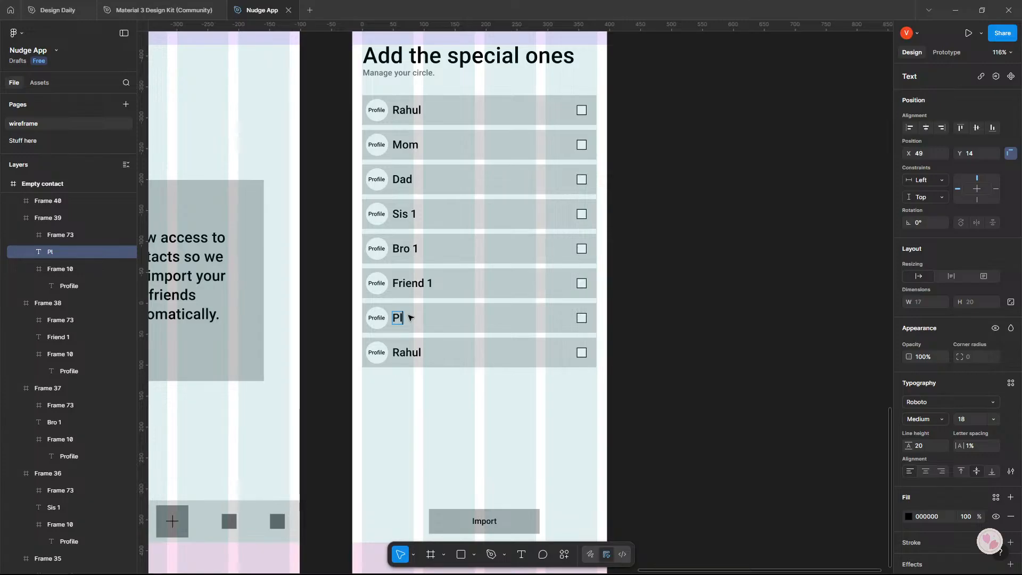
text(umber)
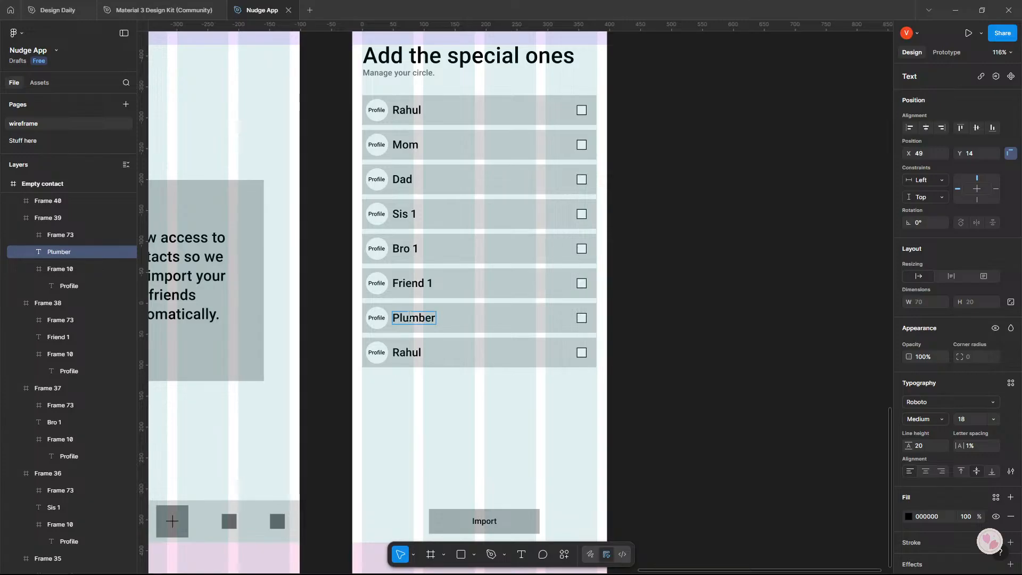
Review the contact cards, their checkboxes and the Import button, and compare the screen with the other wireframes.
scroll(670, 306, down, 3)
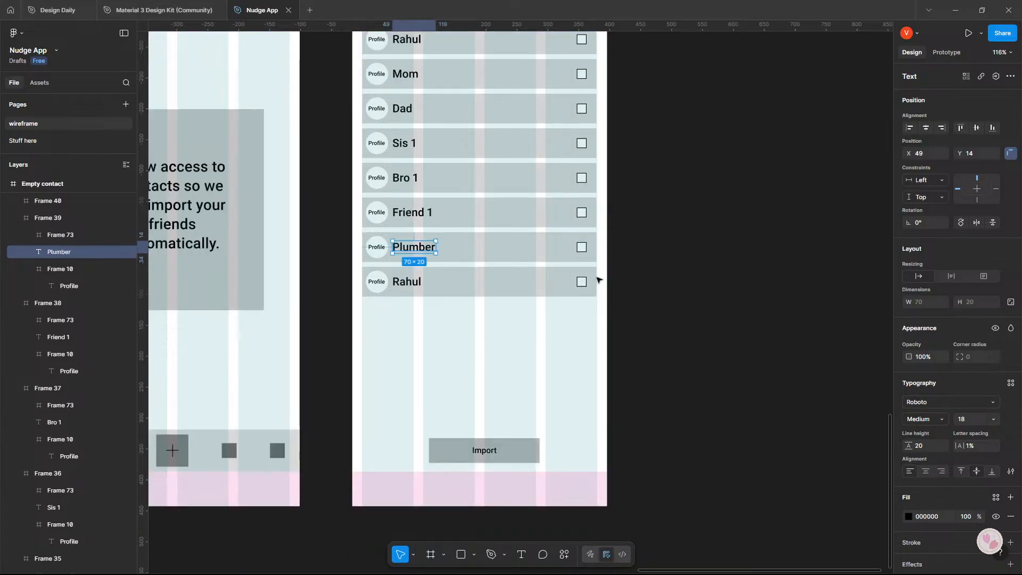
click(582, 247)
click(584, 219)
click(585, 173)
scroll(585, 173, up, 3)
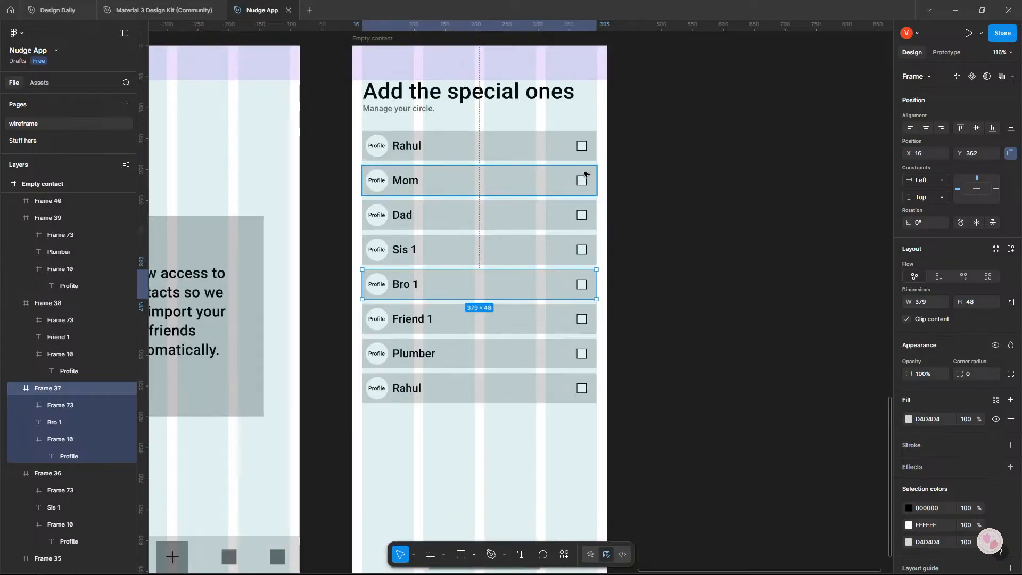
click(682, 223)
scroll(640, 253, down, 4)
click(517, 409)
click(702, 351)
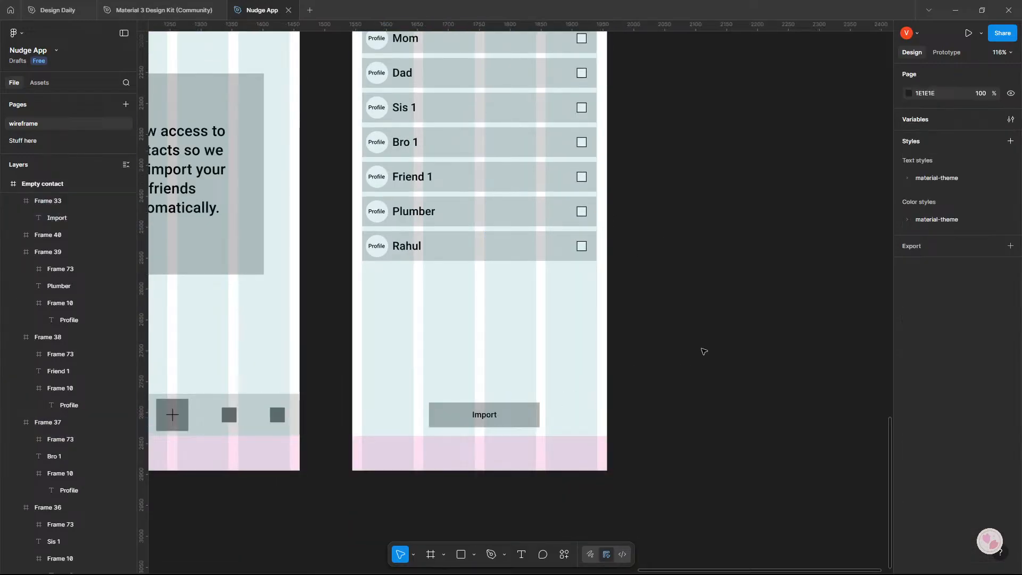
scroll(703, 351, up, 3)
scroll(704, 352, down, 5)
scroll(704, 351, up, 3)
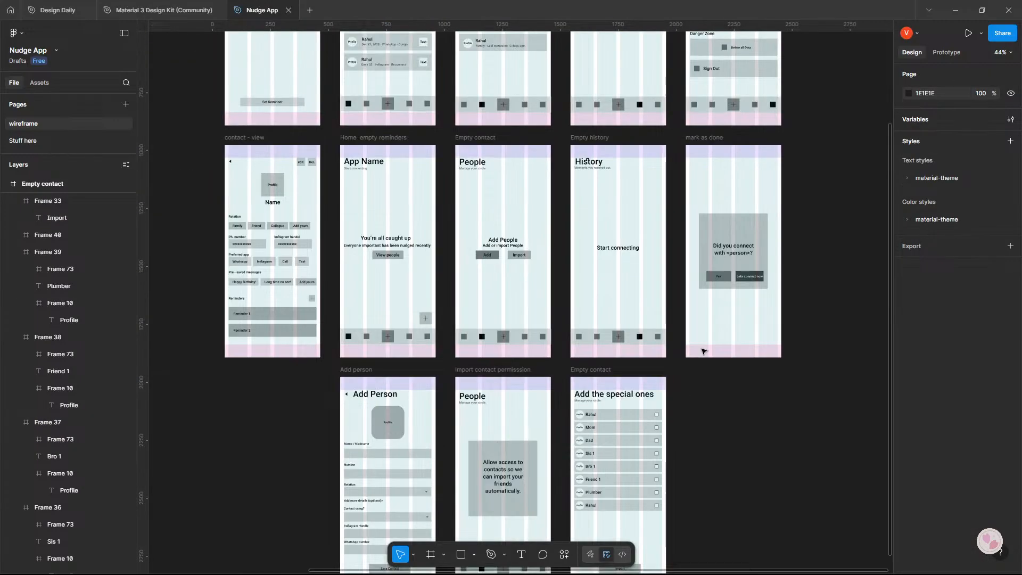
scroll(704, 352, down, 4)
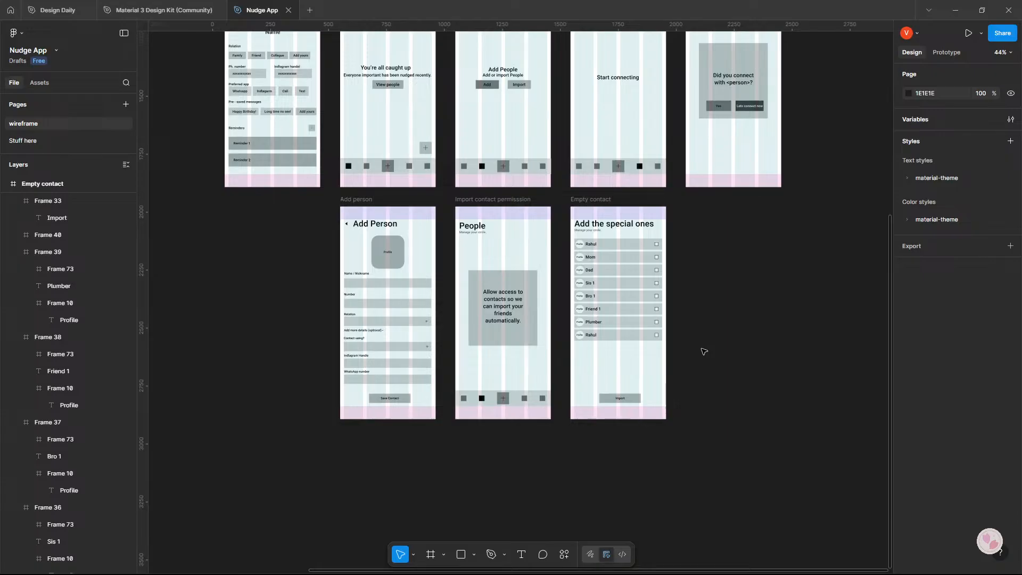
Hide the layout guides and inspect the "Add the special ones" screen without them.
key(ctrl+shift+4)
scroll(703, 350, up, 1)
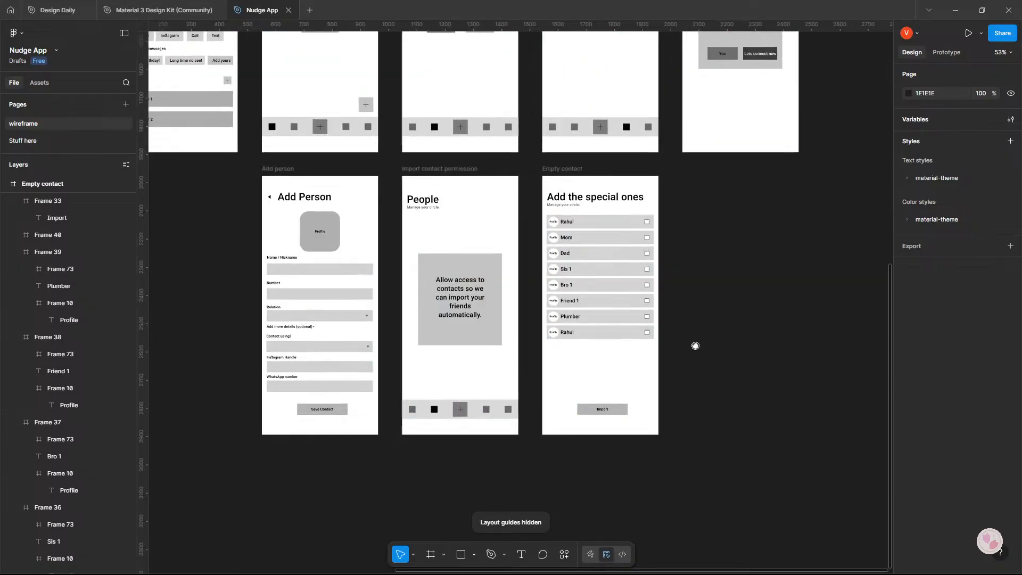
drag(696, 347, 625, 339)
scroll(607, 302, up, 4)
drag(607, 301, 615, 264)
scroll(636, 259, down, 2)
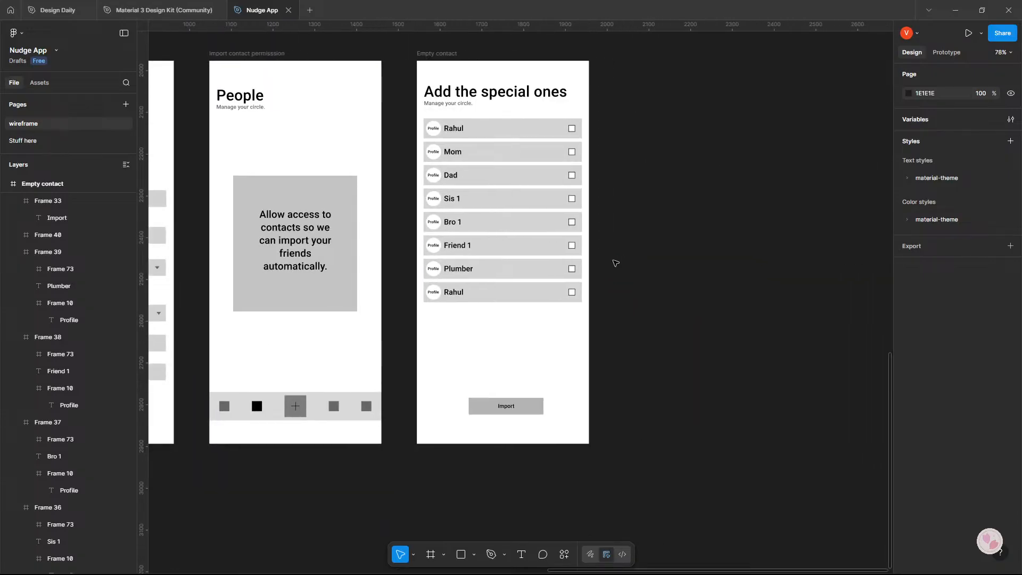
Capture a screenshot of the "Add the special ones" screen with its frame label and switch to Google AI Studio in the browser.
key(super+shift+s)
drag(409, 48, 595, 448)
key(alt+Tab)
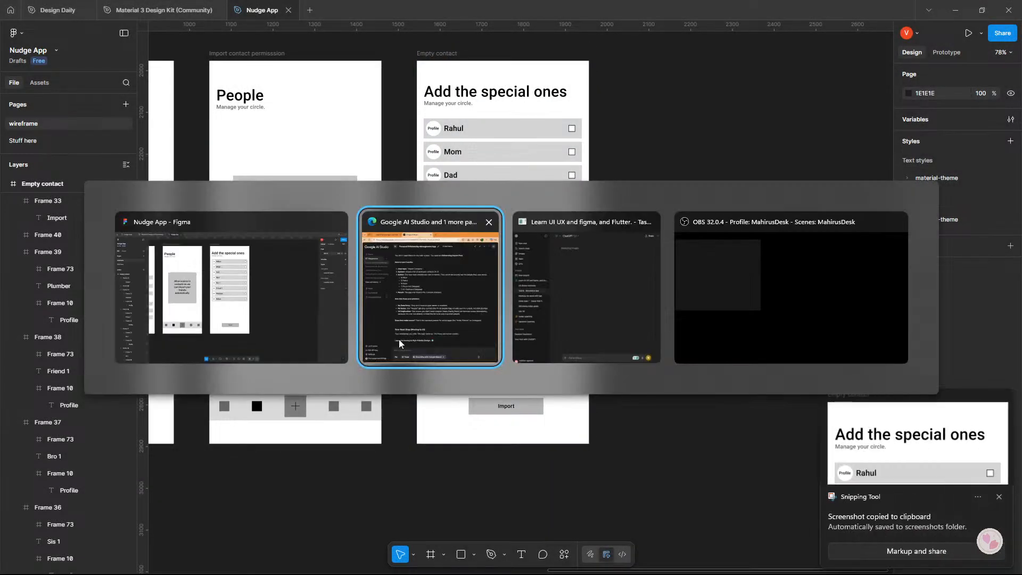
click(460, 318)
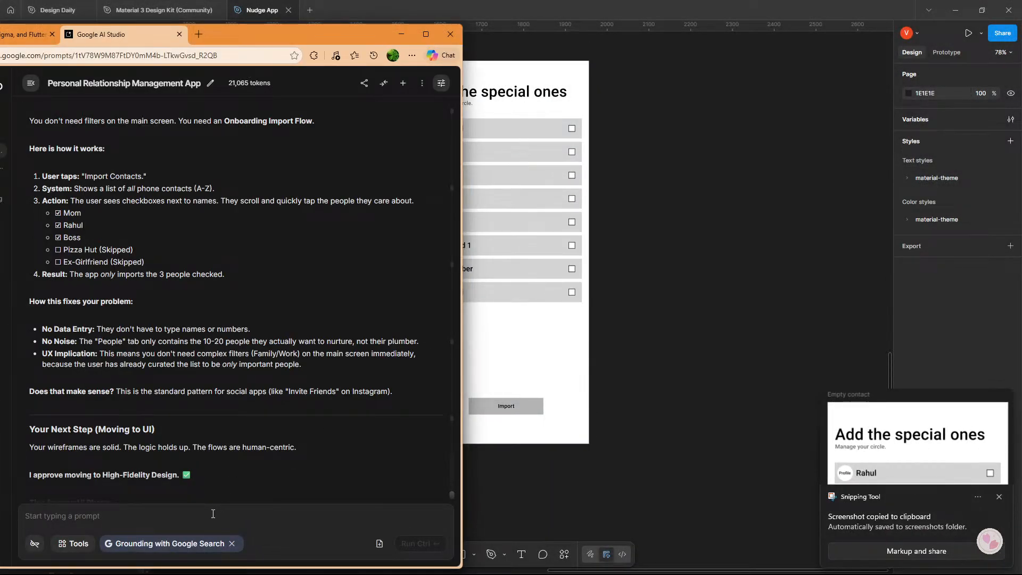
Send the captured wireframe screenshot in the Personal Relationship Management App chat with the prompt "how is it now?".
click(213, 514)
key(ctrl+v)
text(h)
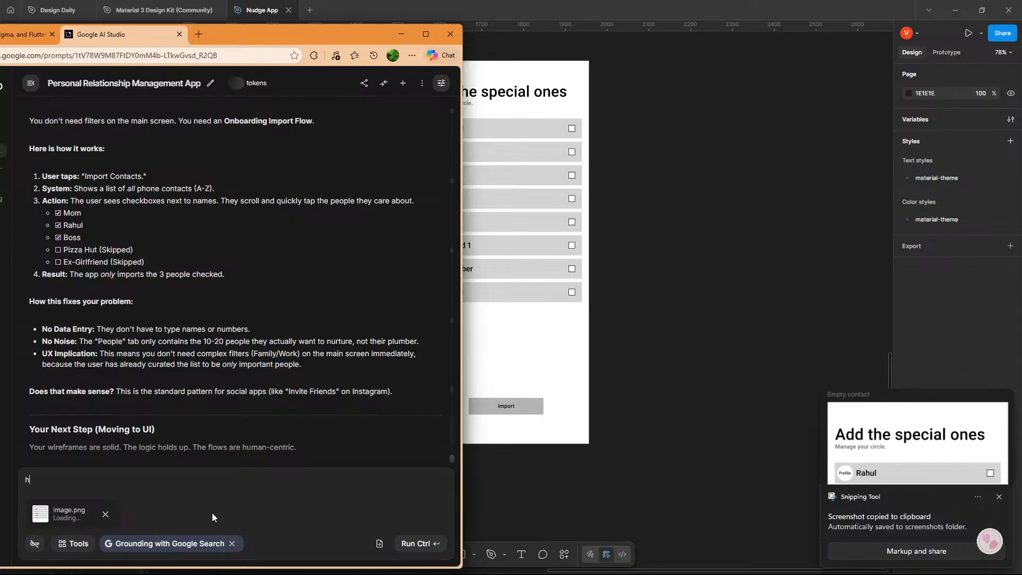
text(ow is it now?)
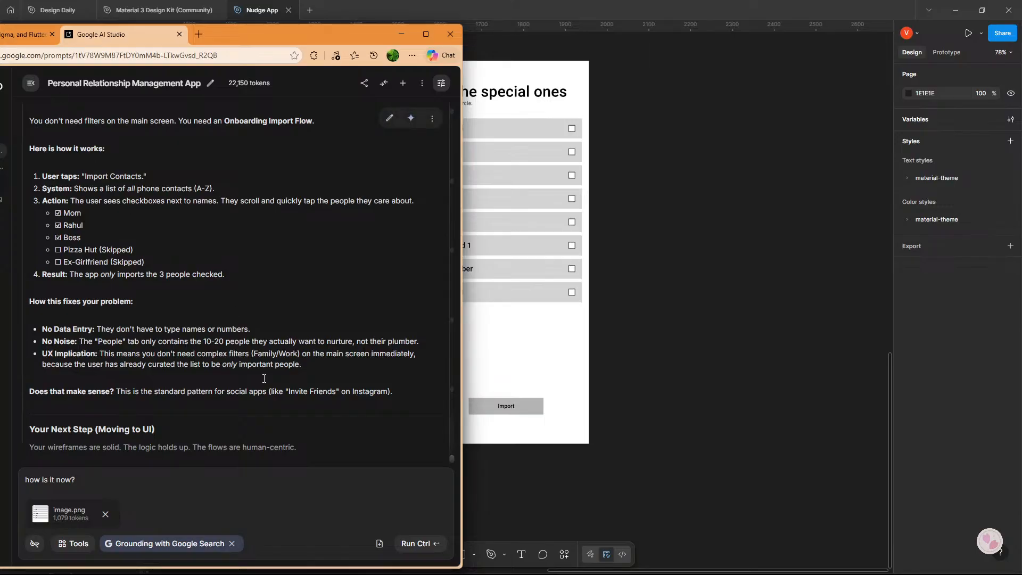
click(420, 544)
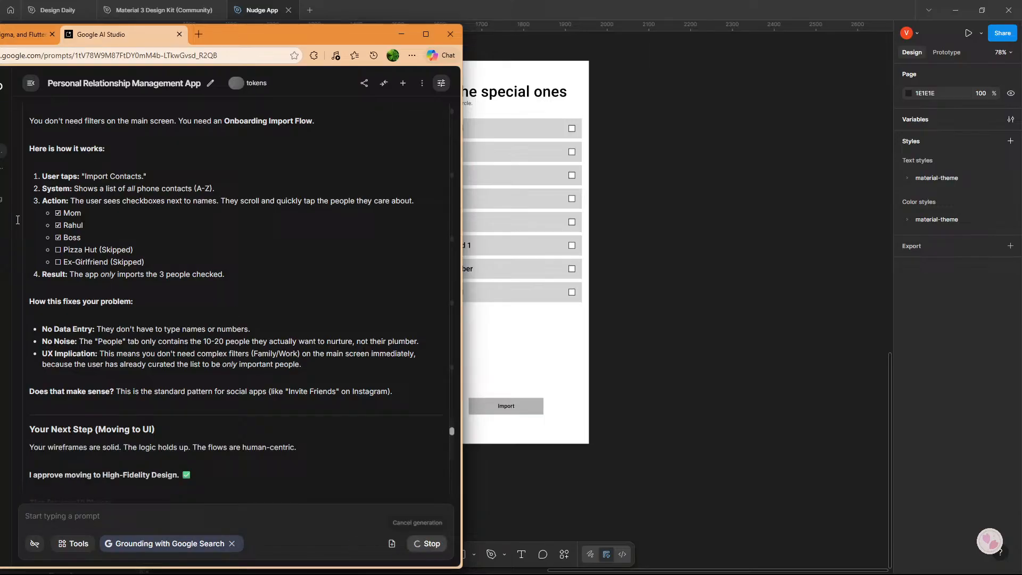
Switch to the ChatGPT conversation and read its overall verdict and the screen-by-screen critique of the Add Person screen.
click(11, 36)
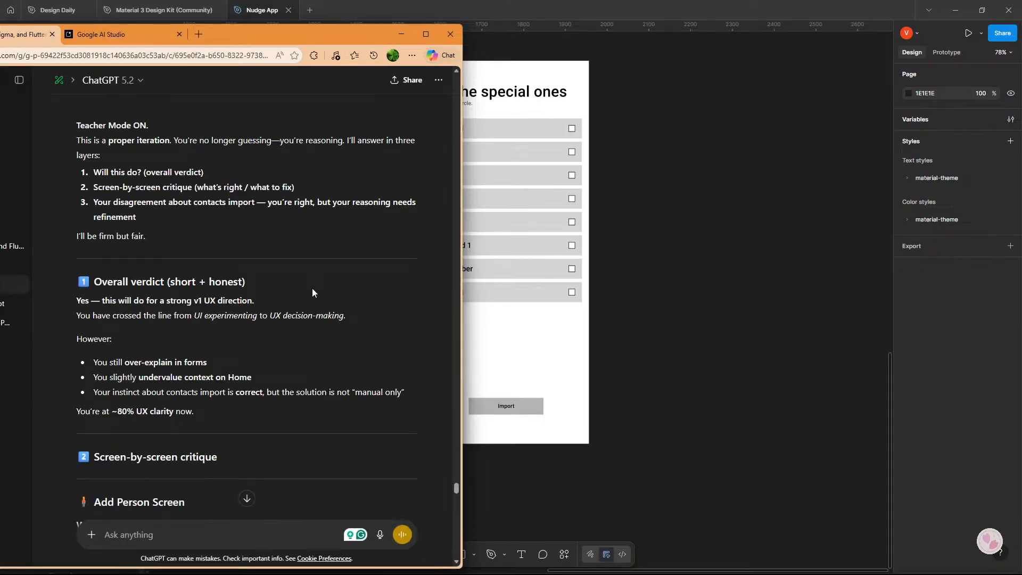
scroll(311, 292, down, 2)
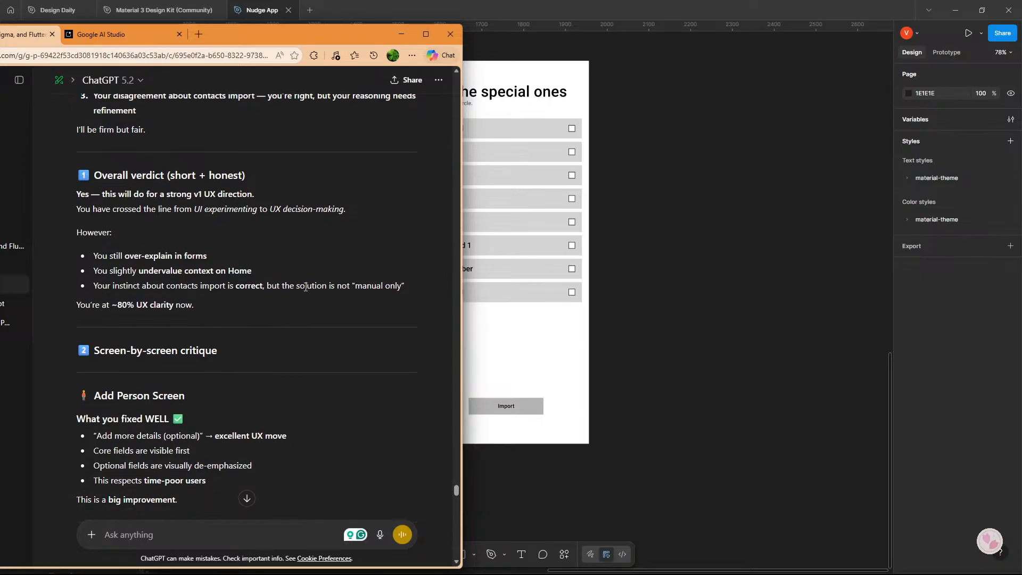
scroll(292, 273, up, 2)
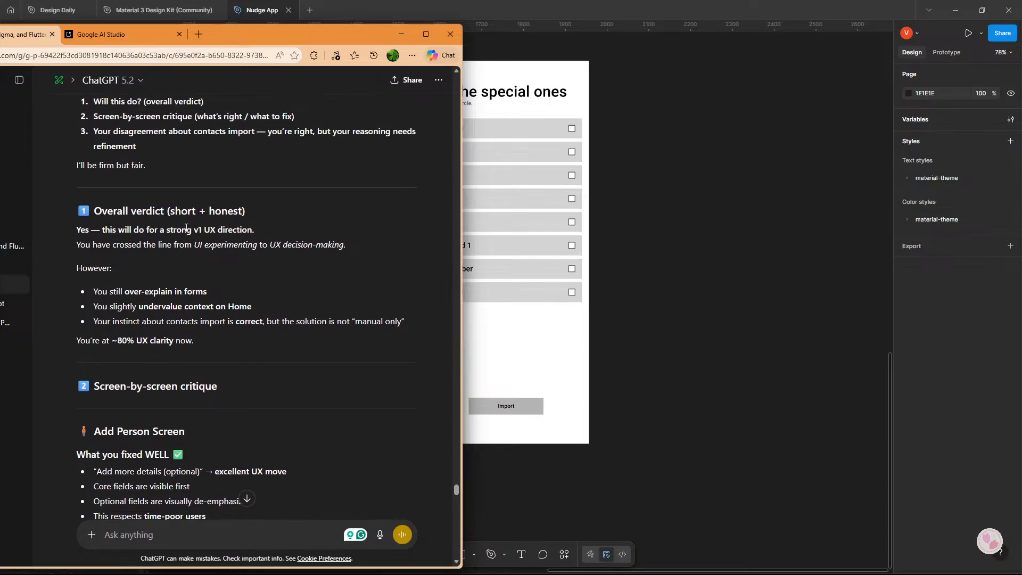
scroll(188, 231, down, 2)
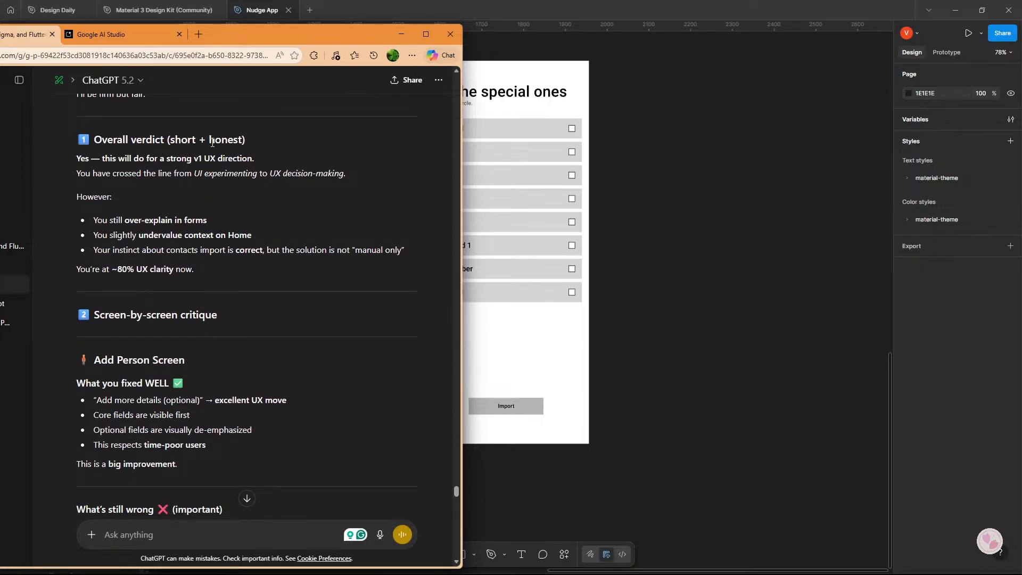
scroll(111, 170, down, 2)
scroll(101, 144, up, 1)
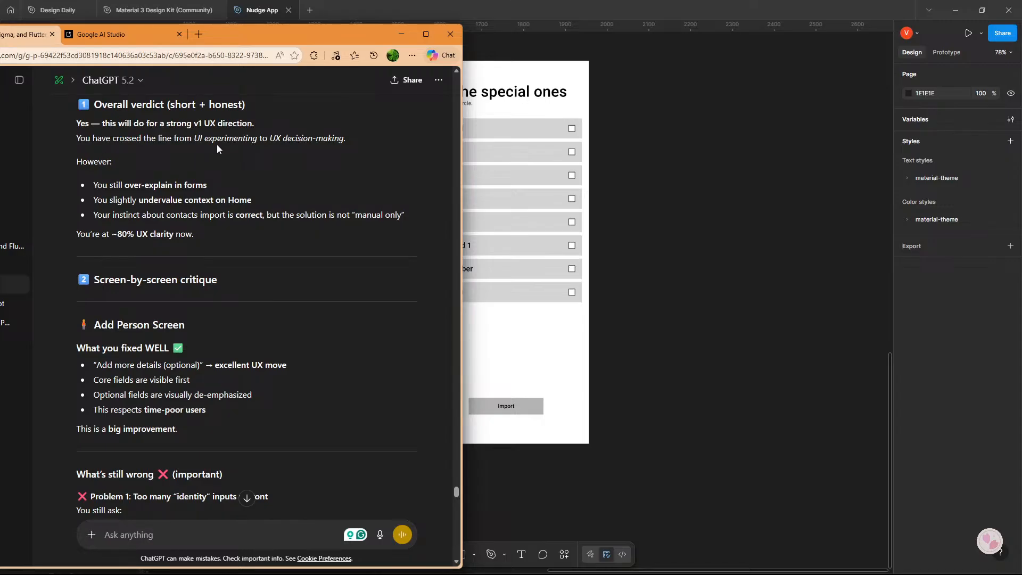
scroll(154, 154, down, 1)
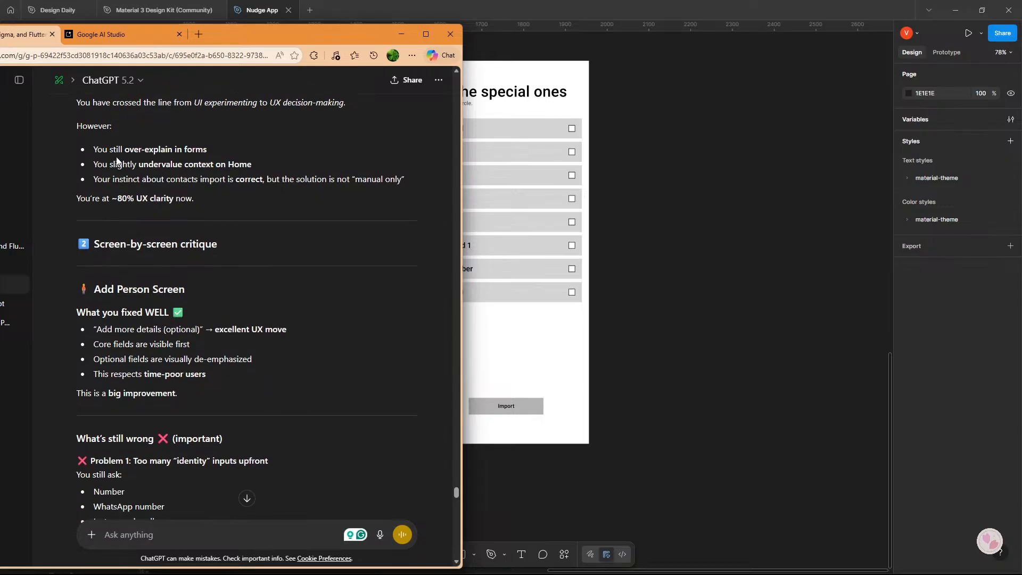
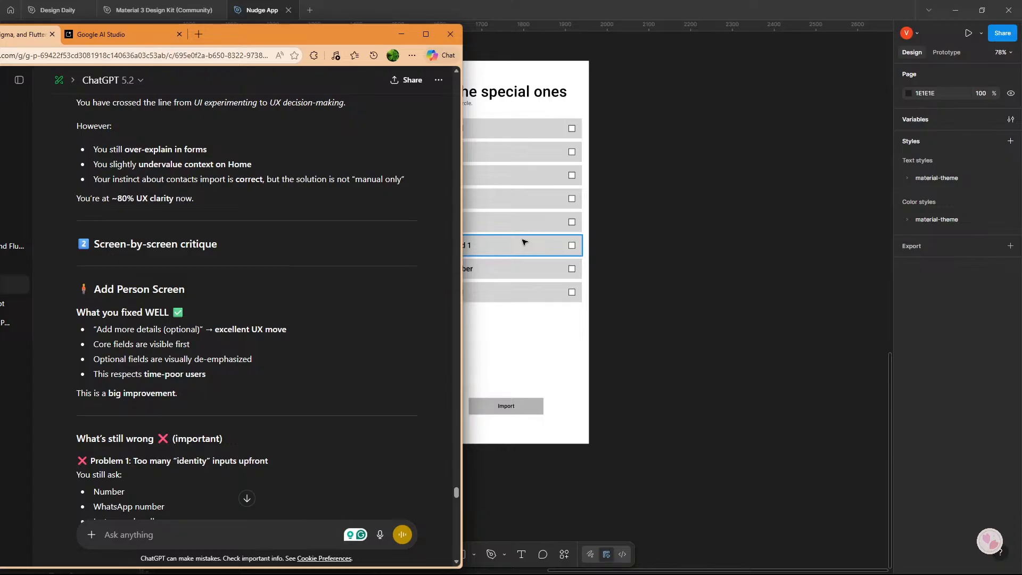
scroll(524, 242, up, 7)
drag(524, 242, 711, 323)
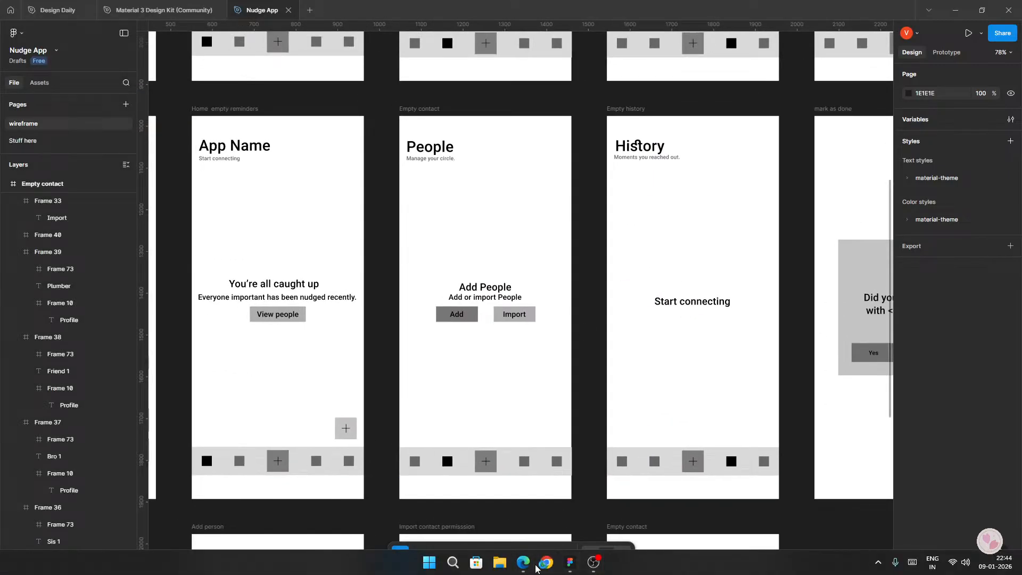
click(539, 565)
click(532, 568)
right_click(534, 568)
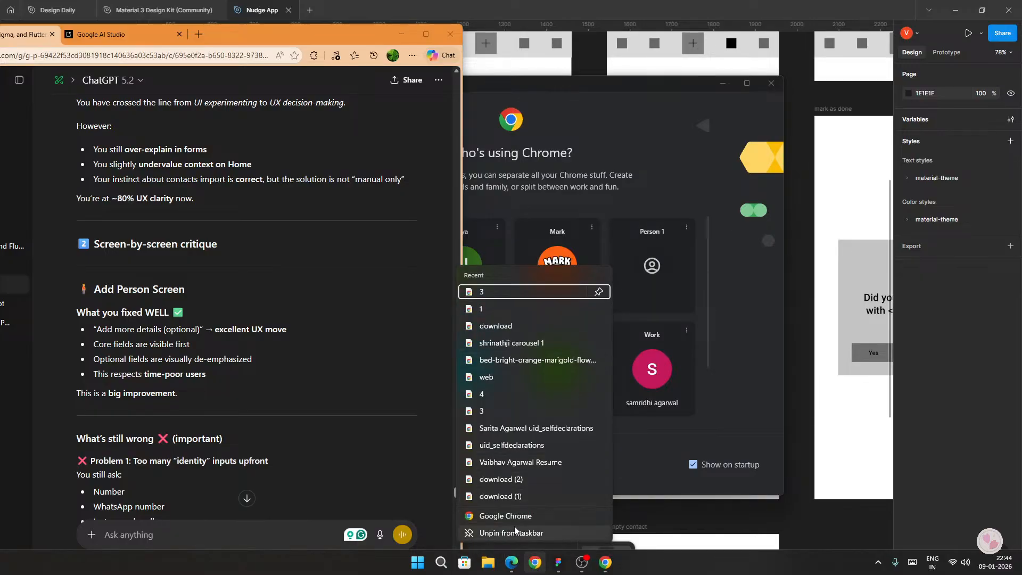
click(769, 85)
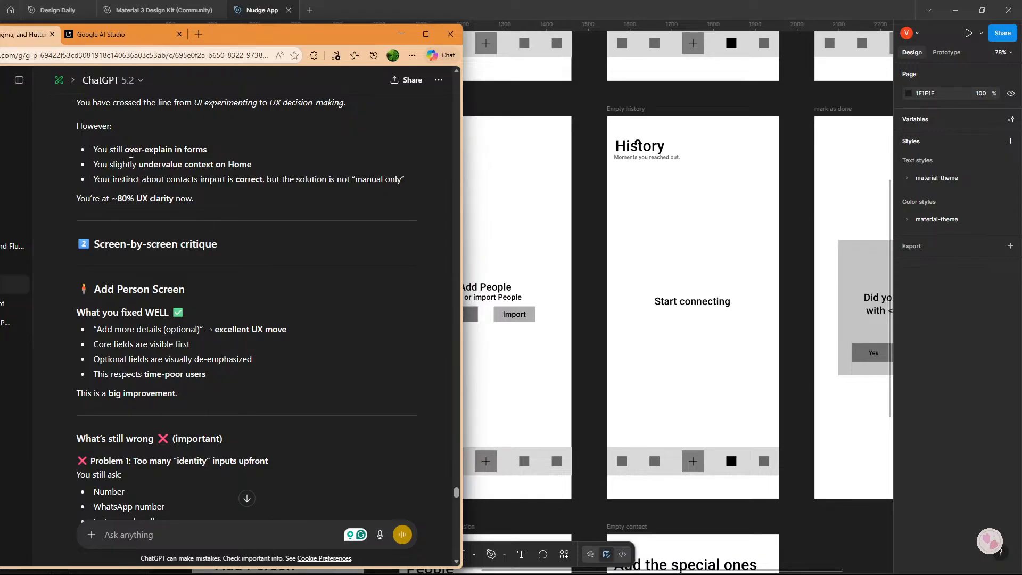
Read ChatGPT's remaining concerns about over-explained forms, Home context and contacts import.
drag(103, 167, 182, 166)
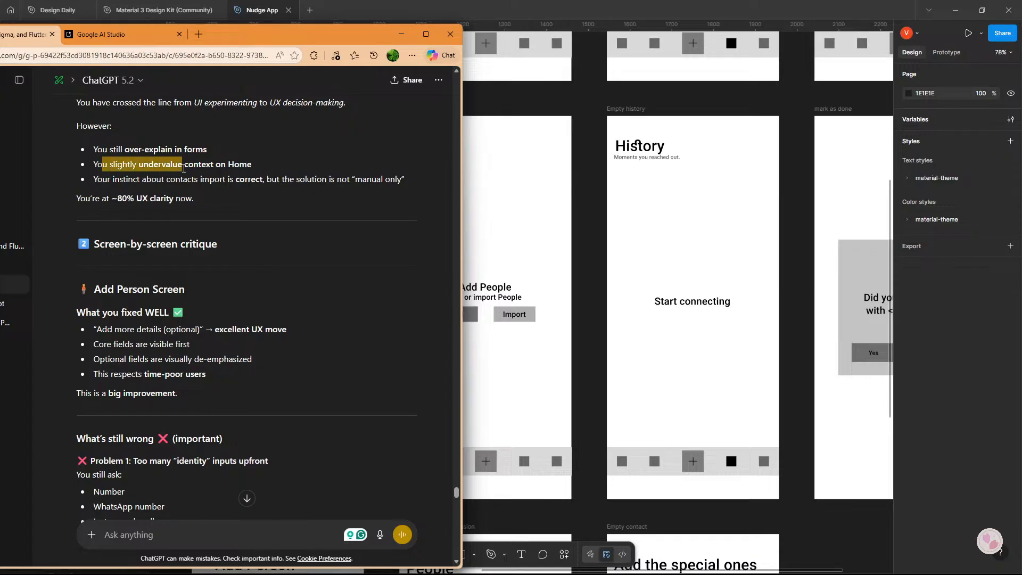
click(161, 187)
drag(111, 179, 265, 179)
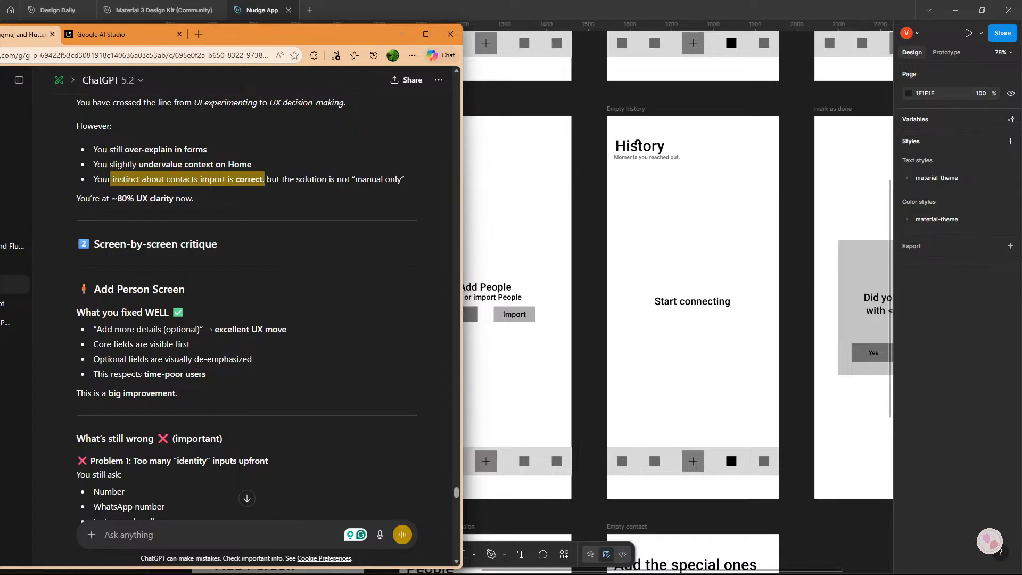
click(259, 182)
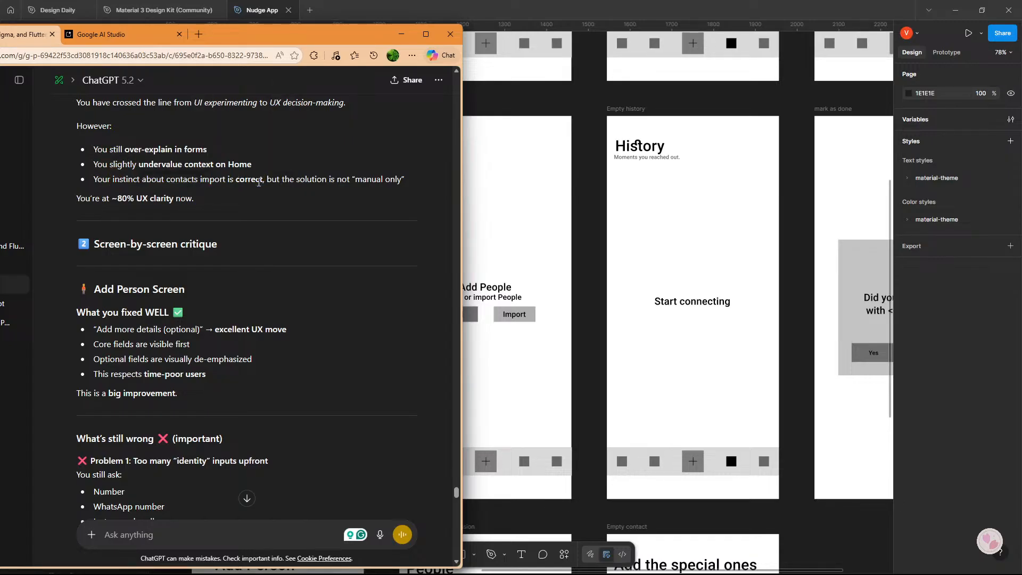
scroll(251, 227, down, 1)
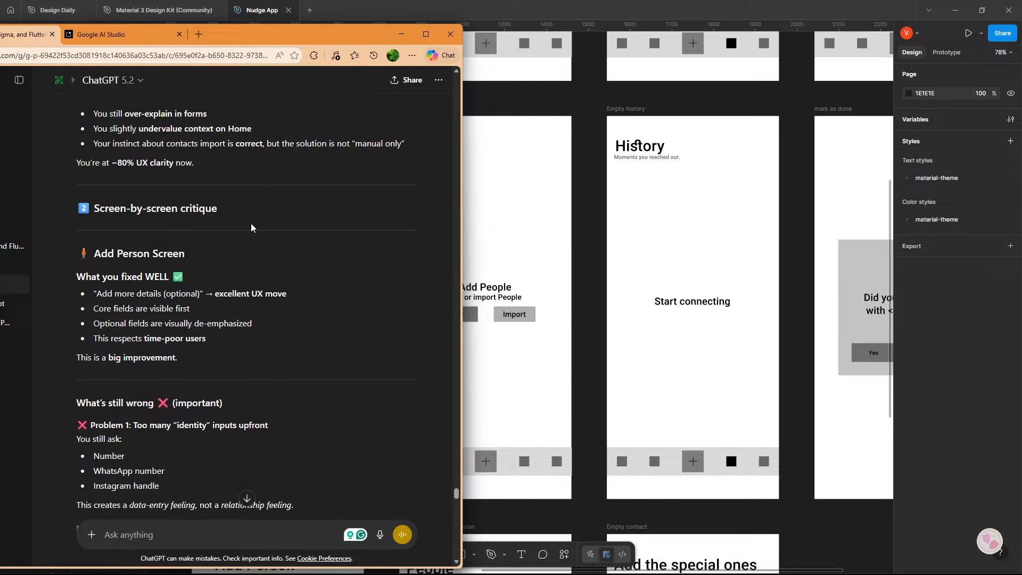
Read the Add Person screen critique, covering what was fixed, the identity input problem and the recommended precise fix.
scroll(218, 221, down, 2)
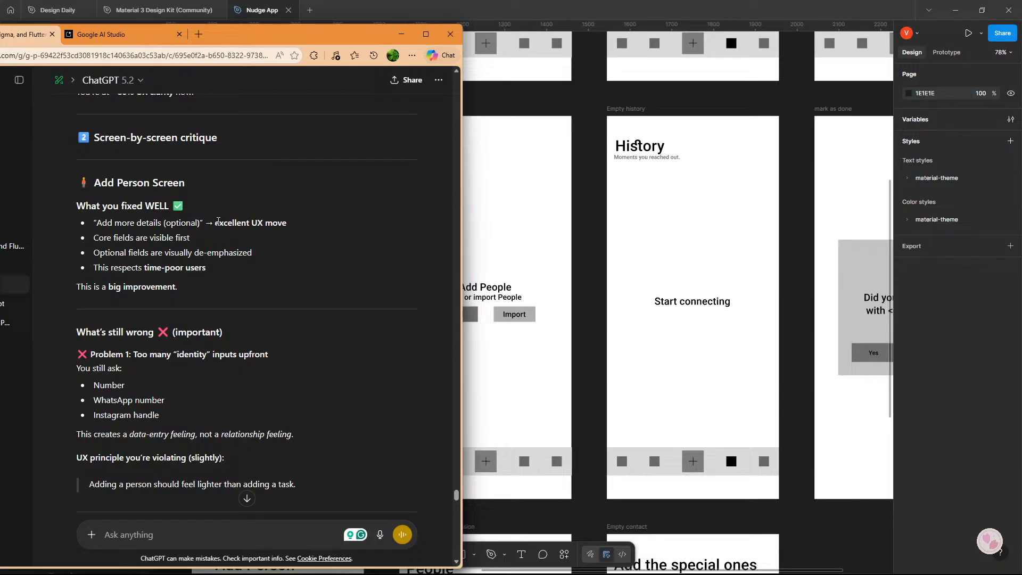
scroll(218, 221, down, 1)
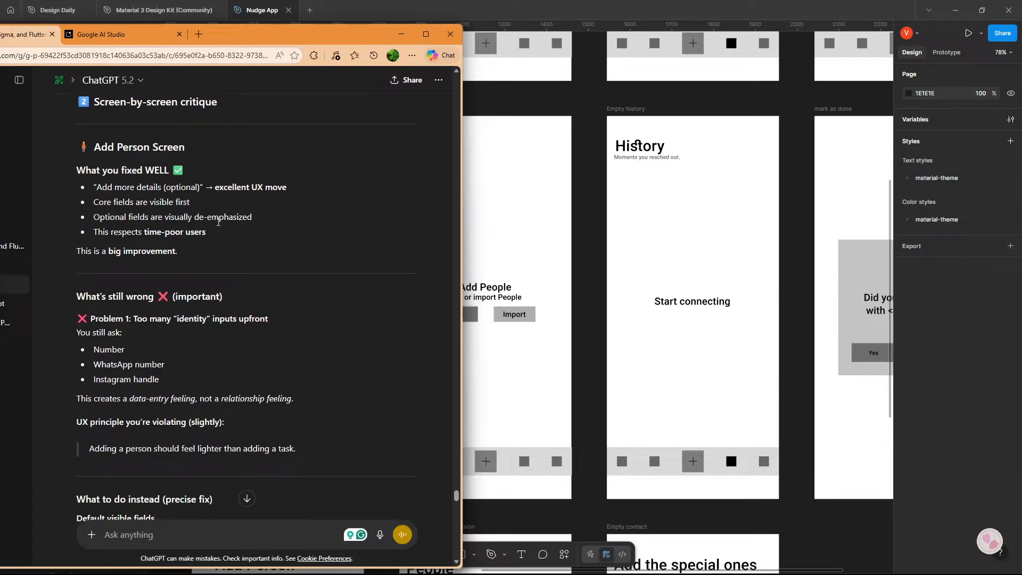
drag(138, 189, 241, 188)
click(257, 190)
scroll(126, 246, down, 2)
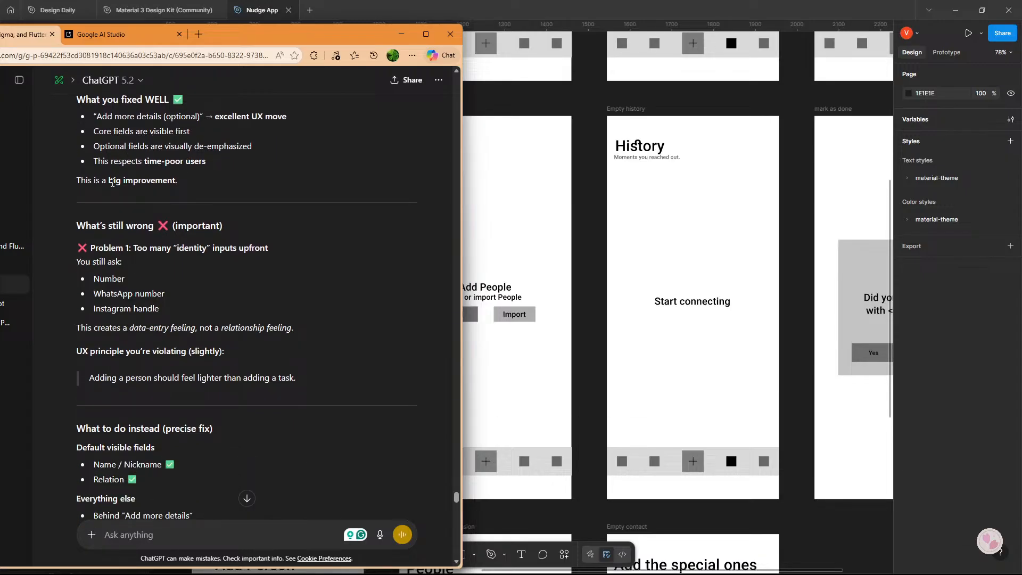
scroll(117, 201, down, 2)
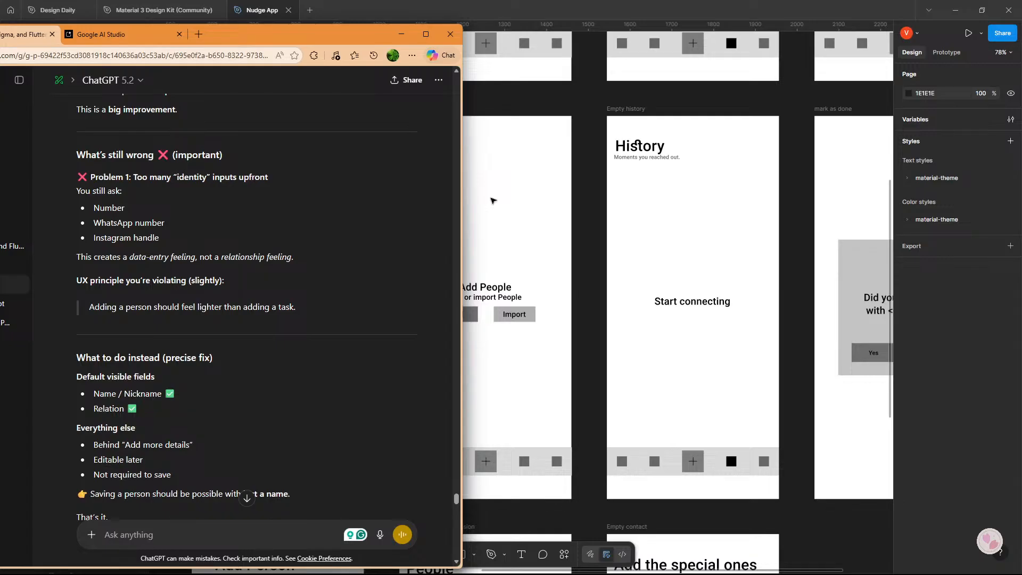
scroll(214, 254, down, 3)
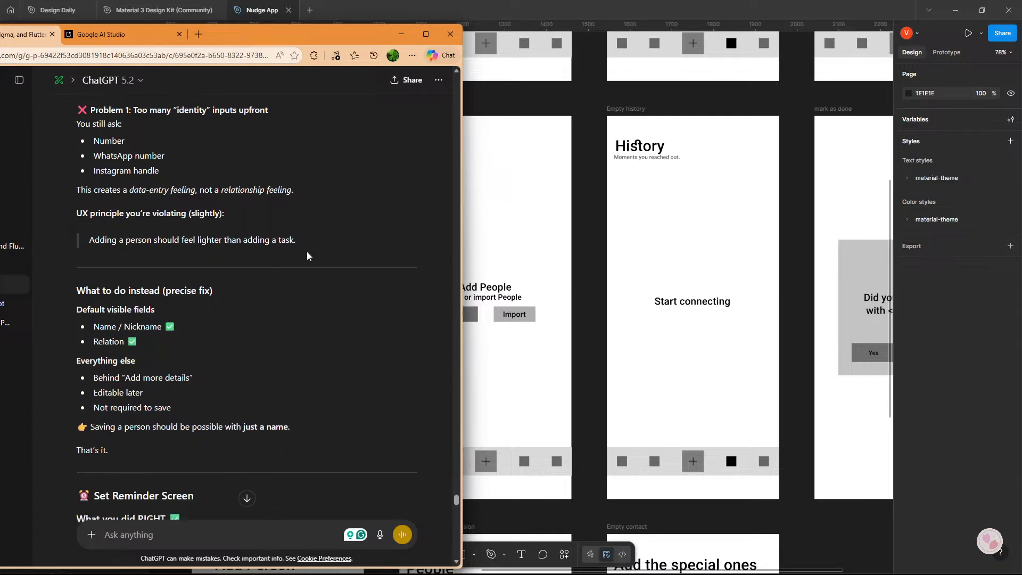
scroll(215, 253, down, 2)
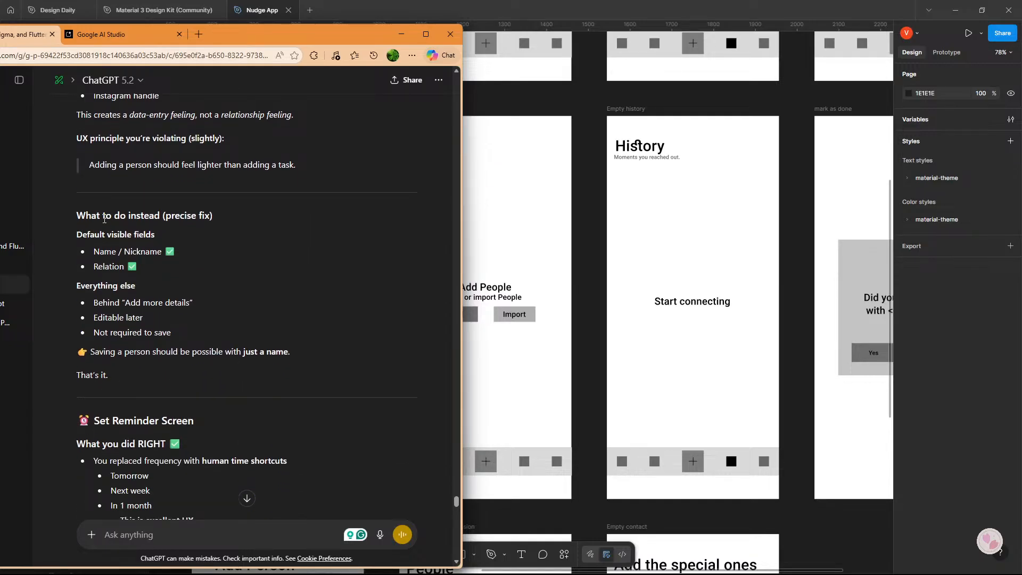
scroll(194, 228, down, 1)
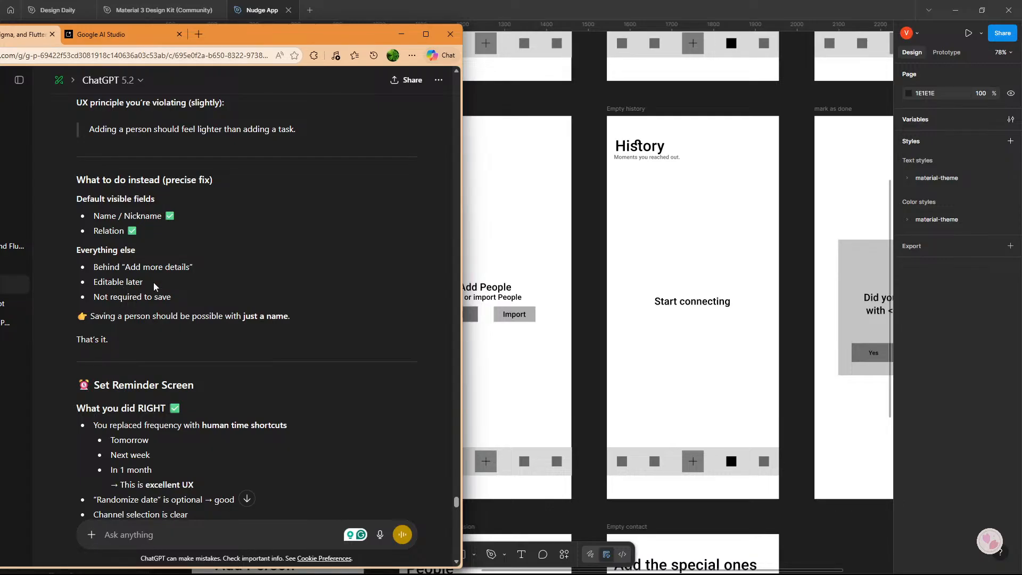
scroll(159, 309, down, 1)
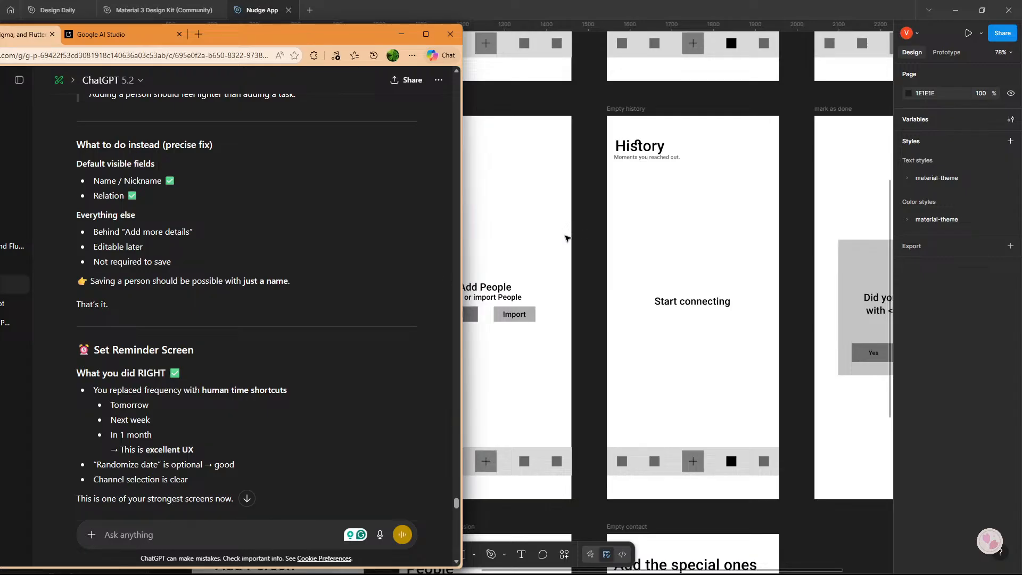
Return to Figma, move the Number label and field out of the Add person frame, and move Relation up below Name / Nickname.
click(572, 235)
scroll(430, 181, down, 5)
drag(411, 341, 425, 240)
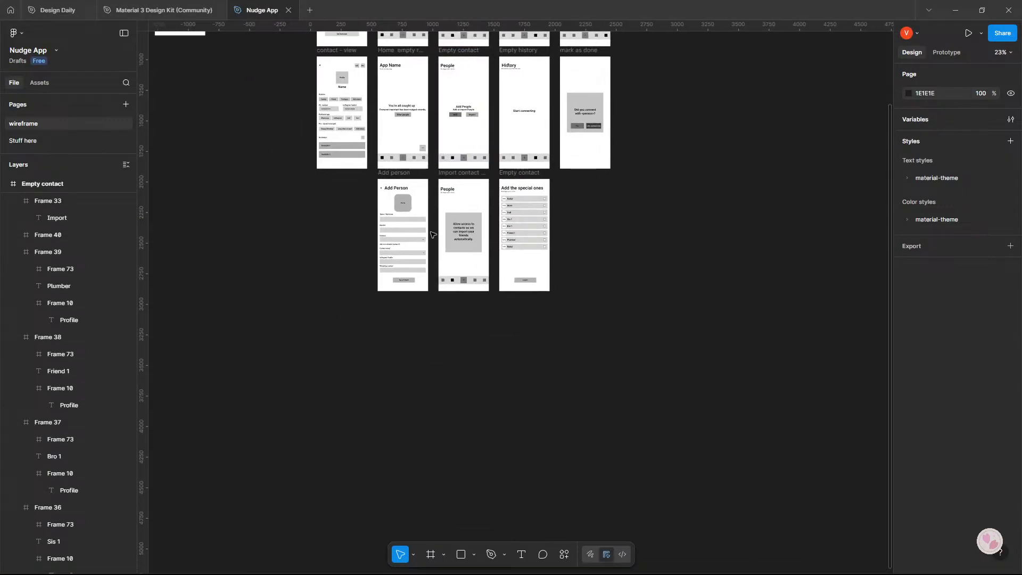
scroll(425, 240, up, 5)
drag(364, 264, 449, 245)
scroll(452, 159, up, 3)
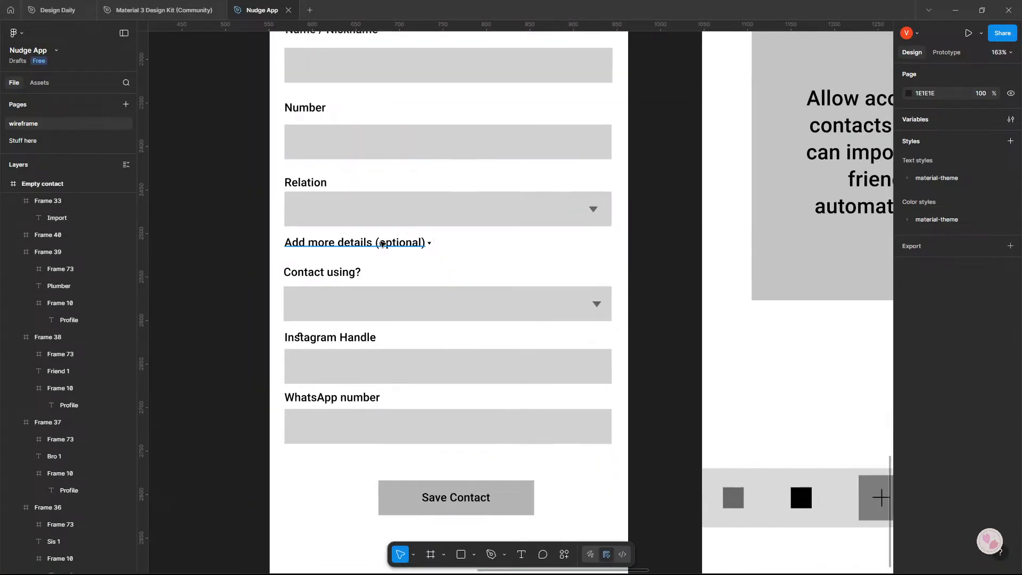
drag(237, 102, 309, 123)
shift+click(561, 152)
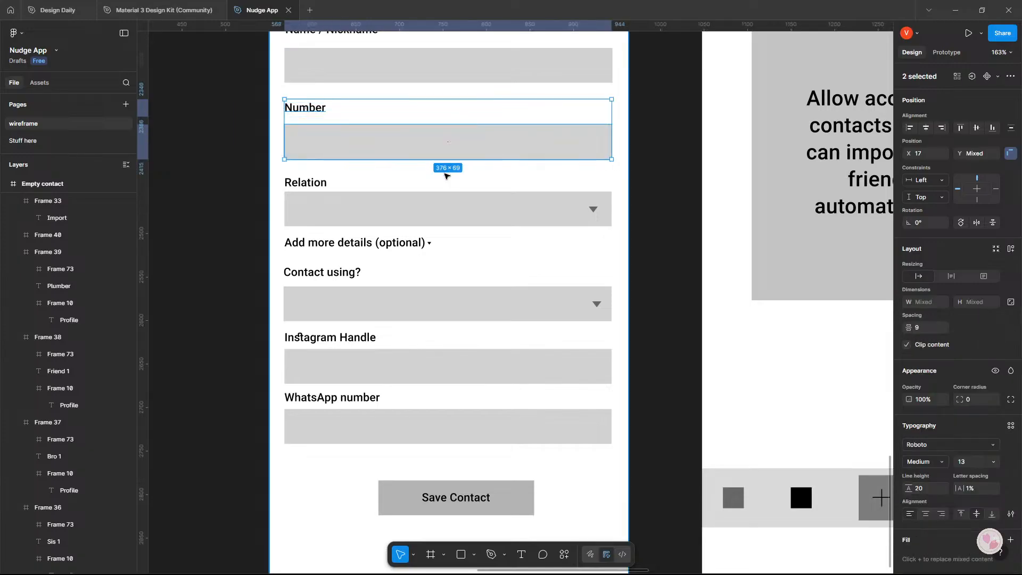
scroll(398, 152, down, 4)
drag(397, 152, 185, 284)
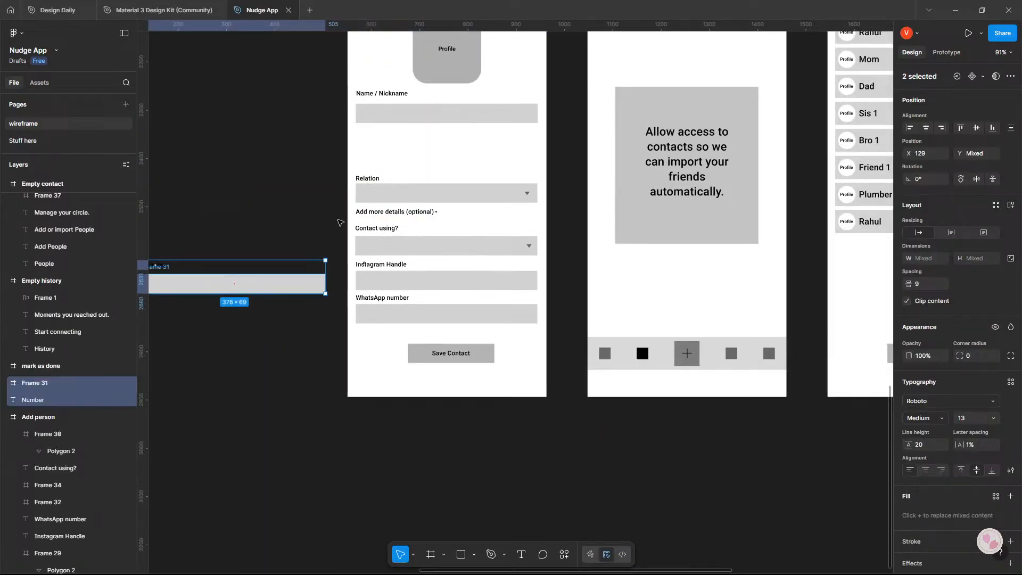
drag(314, 167, 462, 145)
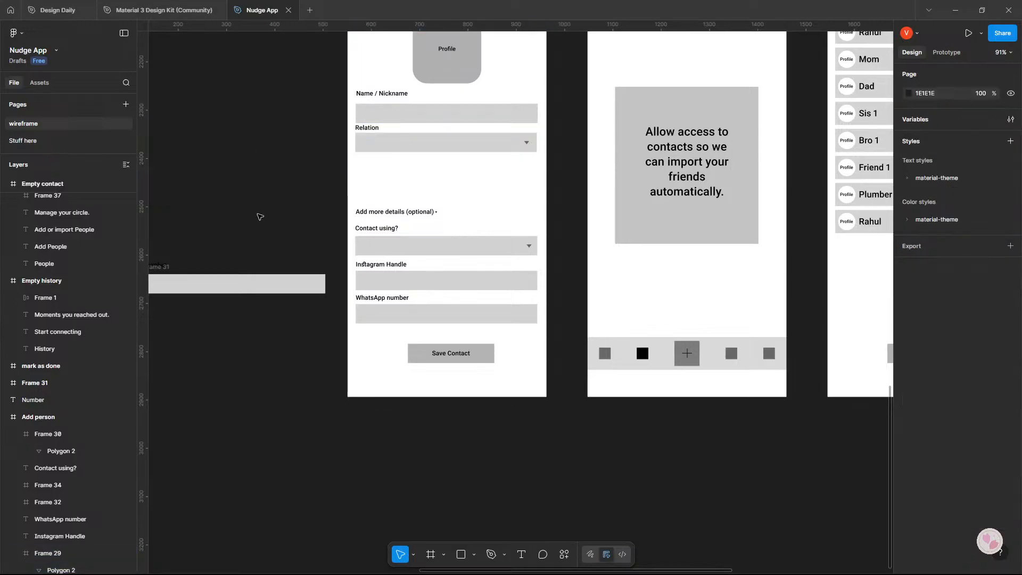
drag(363, 215, 362, 211)
click(317, 206)
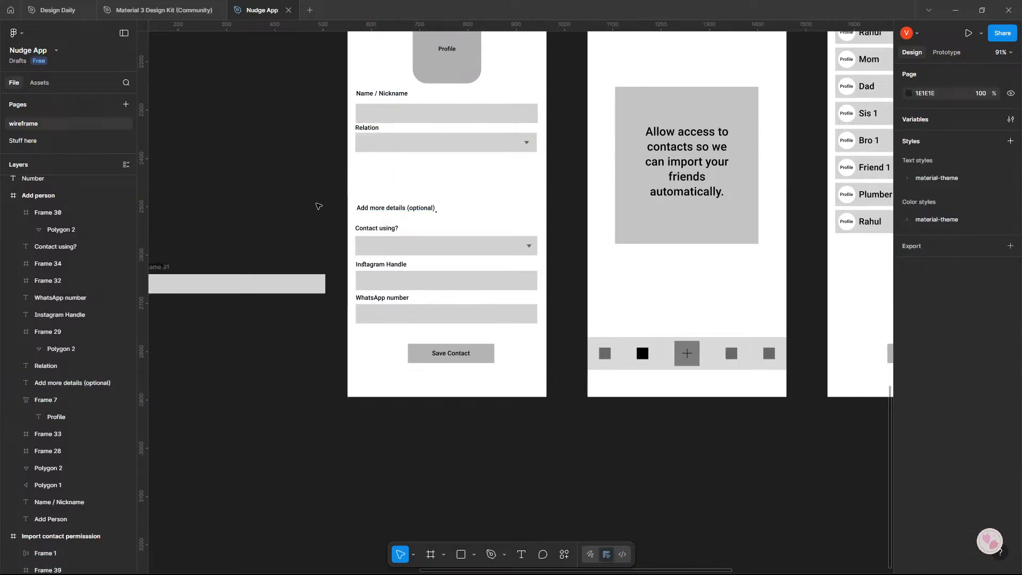
click(361, 210)
click(425, 226)
click(429, 208)
click(425, 227)
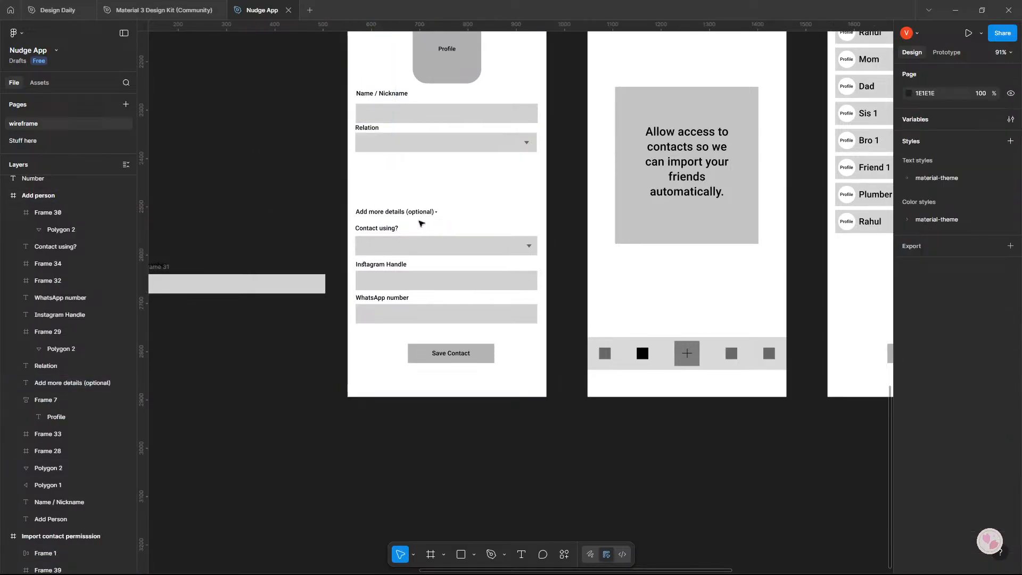
Wrap the "Add more details (optional)" label and its arrow in an auto layout and move it up directly below the Relation dropdown.
drag(321, 196, 468, 224)
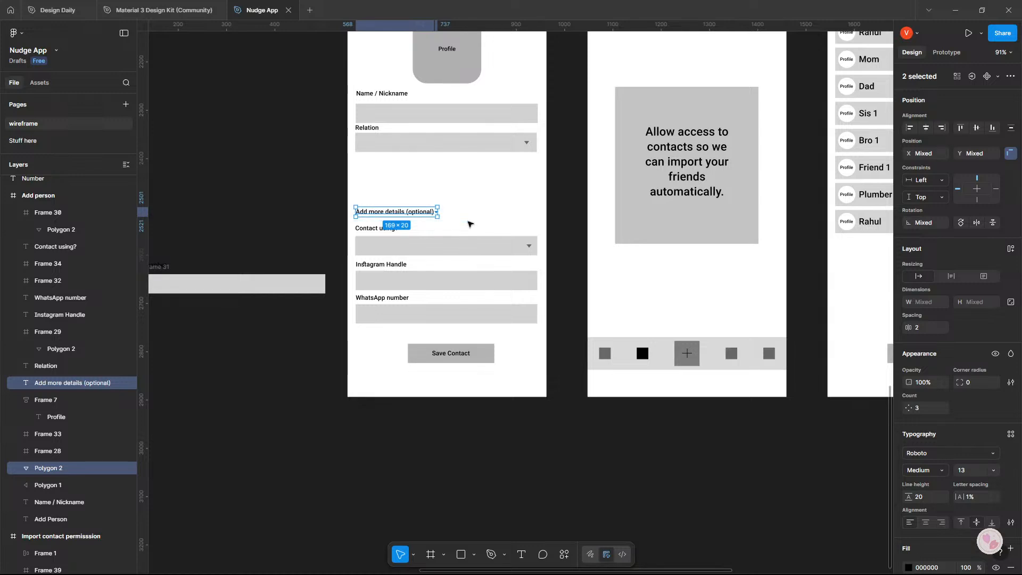
key(shift+a)
drag(421, 212, 412, 165)
click(292, 216)
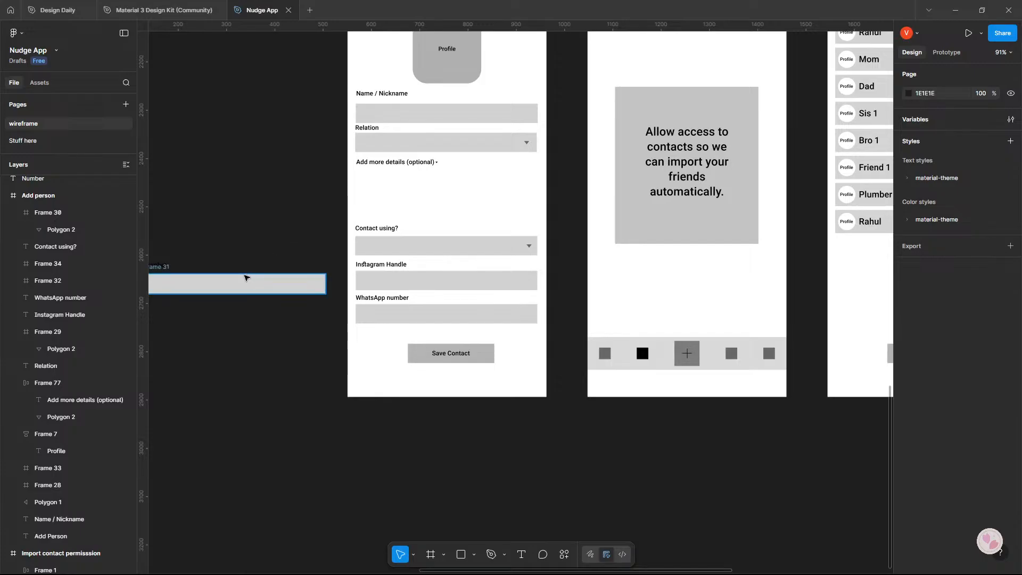
Move the Number label and field back into the Add person frame, above "Contact using?".
scroll(321, 254, left, 4)
drag(321, 254, 266, 296)
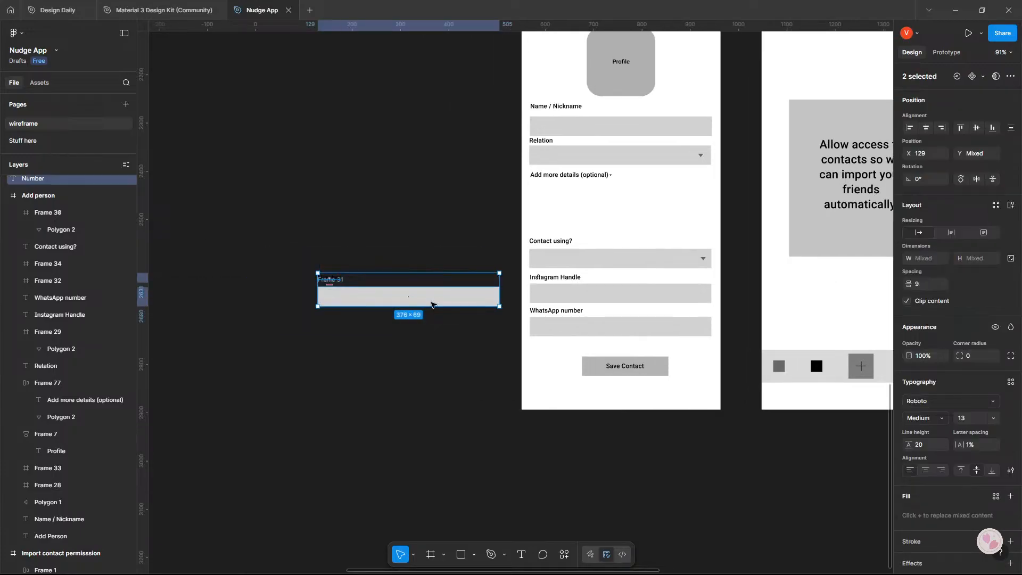
drag(429, 299, 627, 230)
Try to rearrange the "Contact using?" dropdown and the Number field under "Add more details (optional)", and undo the moves.
drag(468, 247, 590, 263)
drag(590, 263, 592, 201)
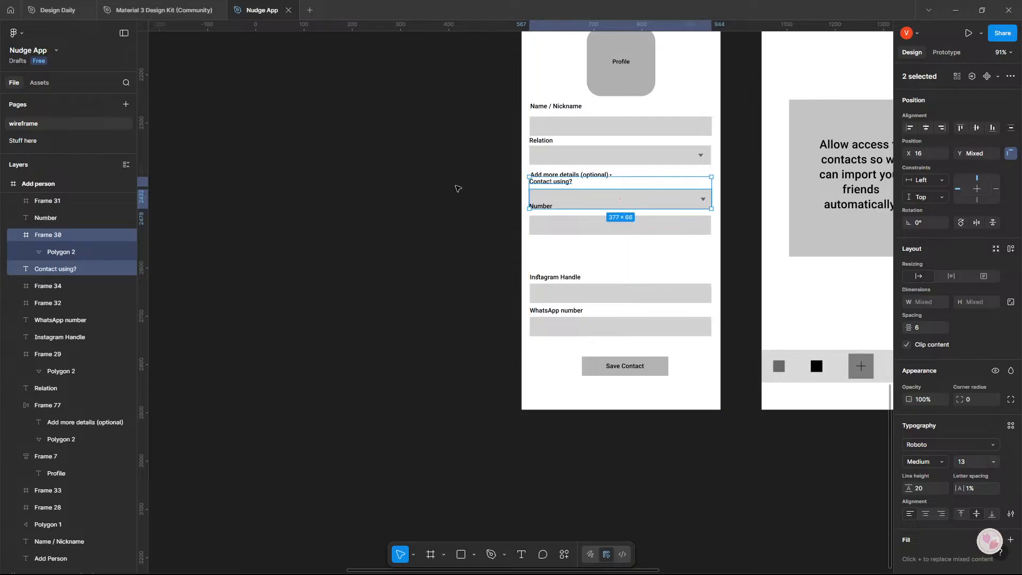
drag(462, 179, 628, 265)
drag(476, 187, 595, 219)
drag(504, 210, 587, 238)
key(ctrl+z)
key(ctrl+z)
key(ctrl+z)
key(ctrl+z)
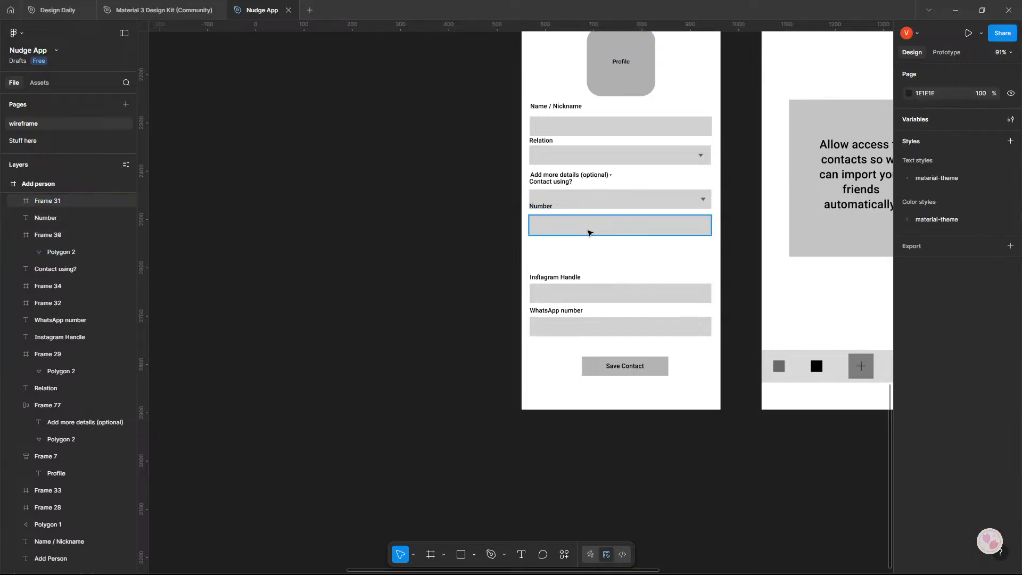
Place the "Contact using?" dropdown directly below "Add more details (optional)" and the Number field beneath it.
click(500, 208)
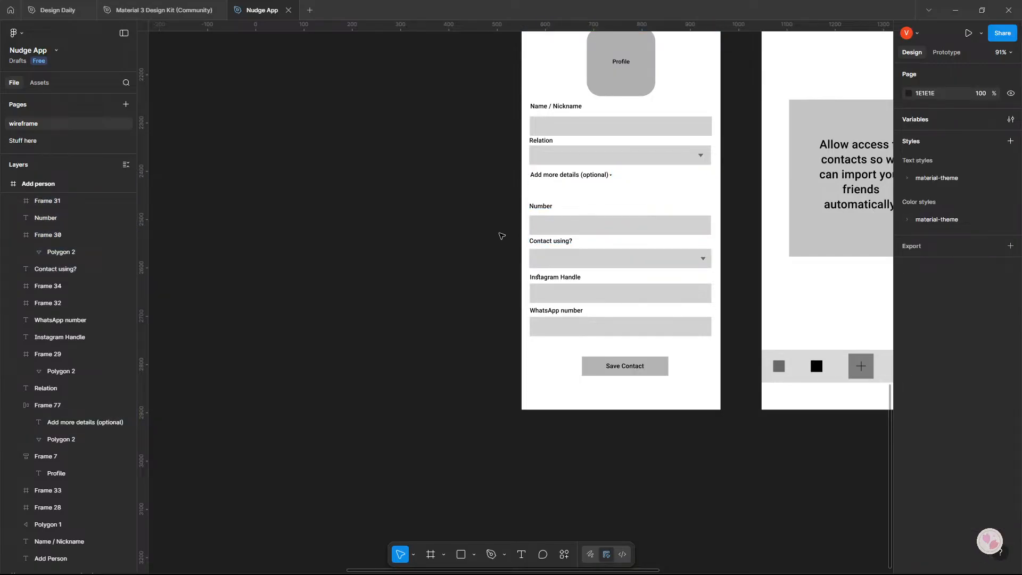
drag(499, 233, 468, 231)
drag(494, 183, 677, 237)
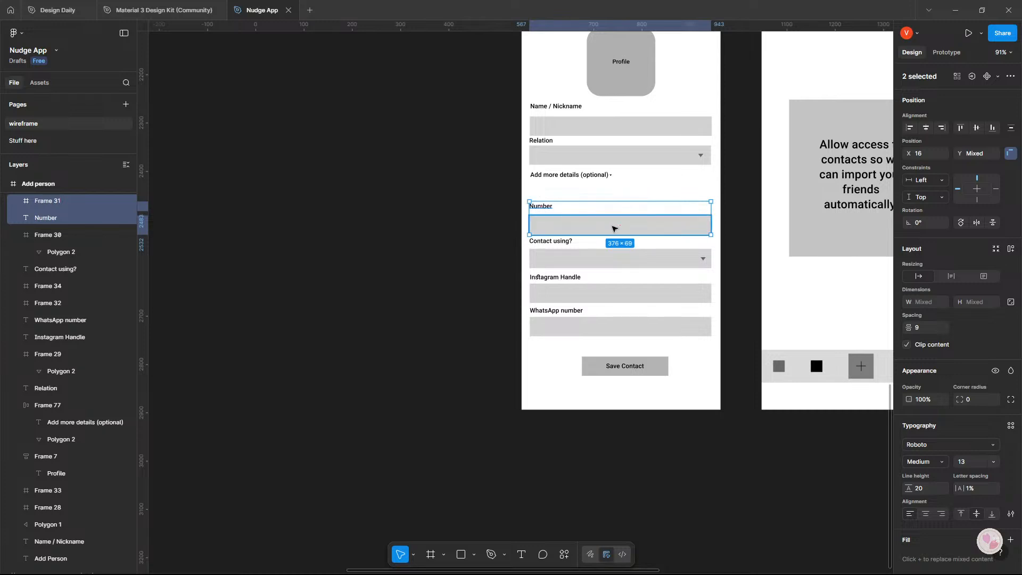
drag(613, 225, 410, 218)
drag(508, 233, 611, 208)
drag(284, 181, 631, 247)
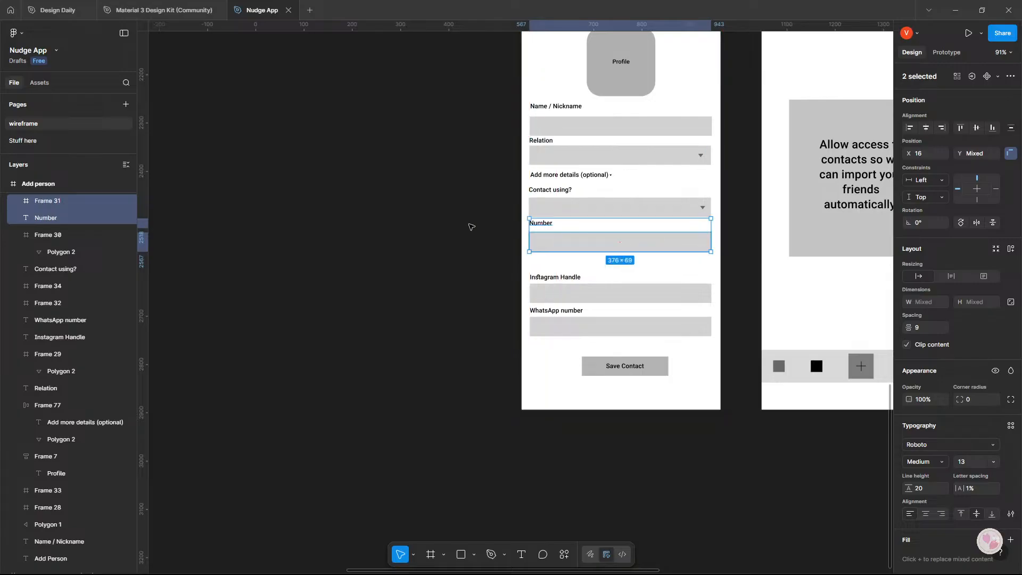
Move the Instagram Handle and WhatsApp number fields up together to sit just below the Number field.
drag(491, 262, 703, 338)
drag(667, 321, 666, 308)
click(430, 256)
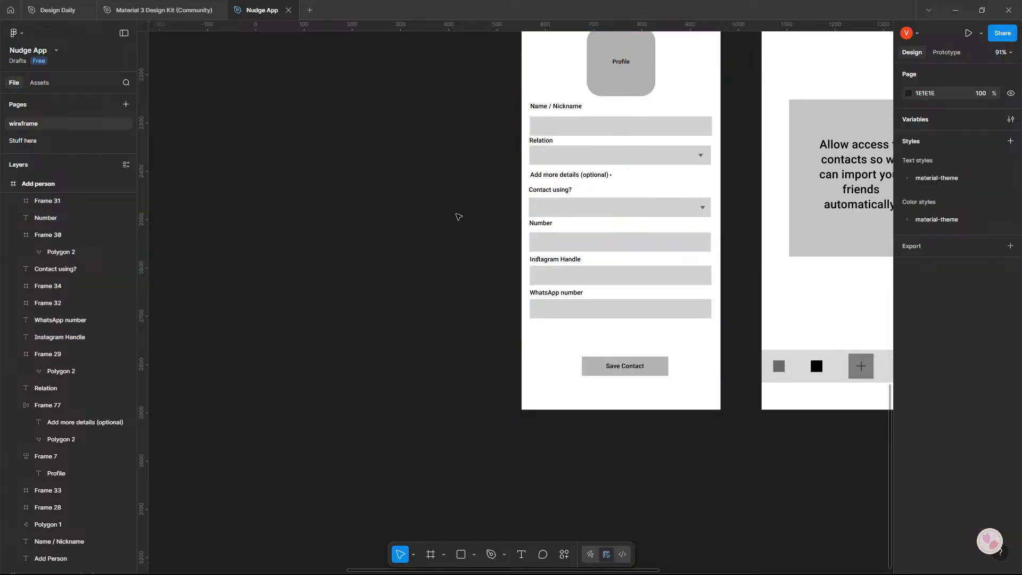
Switch to ChatGPT and read the Set Reminder screen critique, including the remaining problem and the suggested UX tweak.
key(alt+Tab)
scroll(321, 308, down, 3)
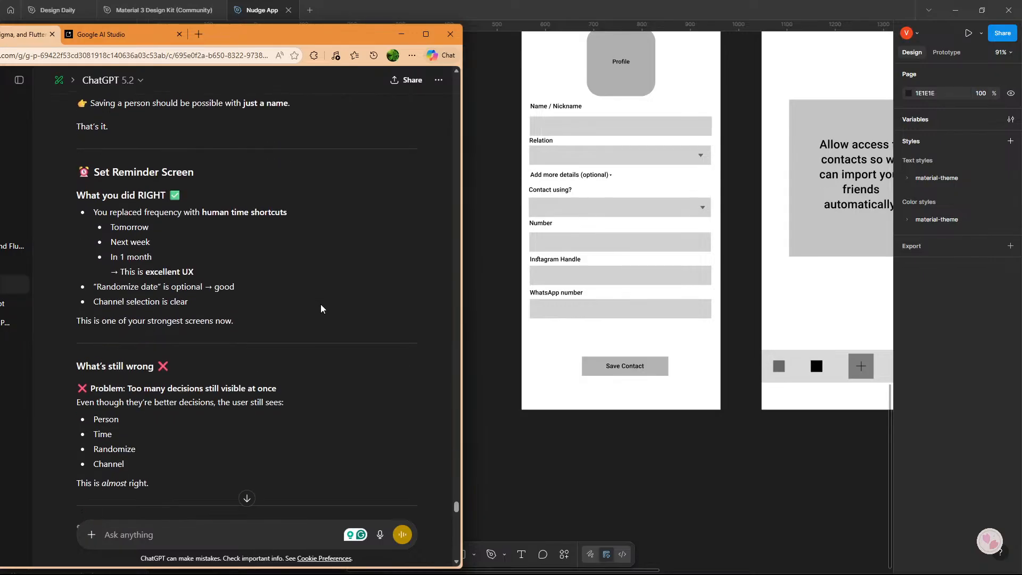
scroll(295, 273, down, 1)
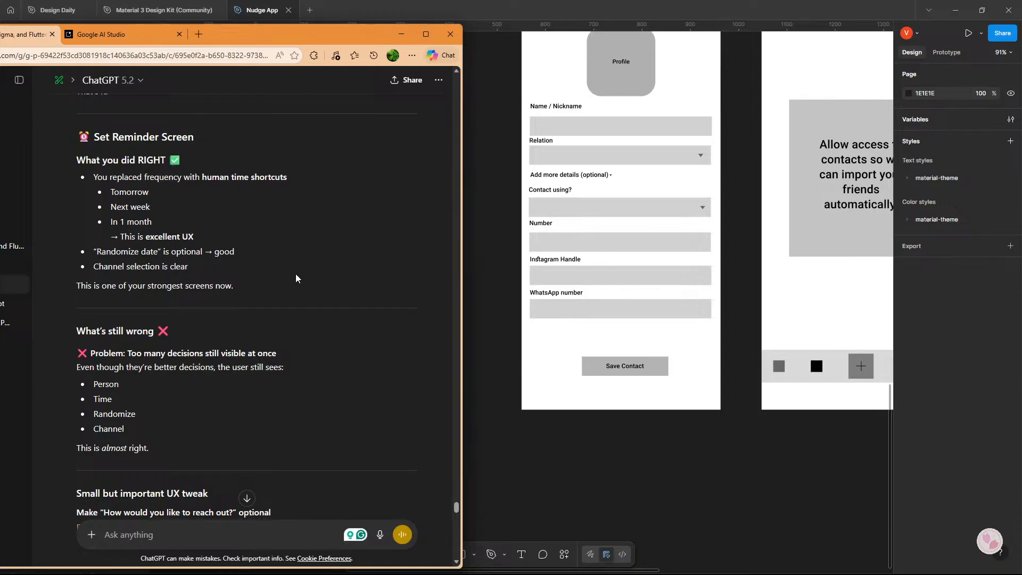
scroll(296, 278, down, 1)
scroll(296, 277, down, 4)
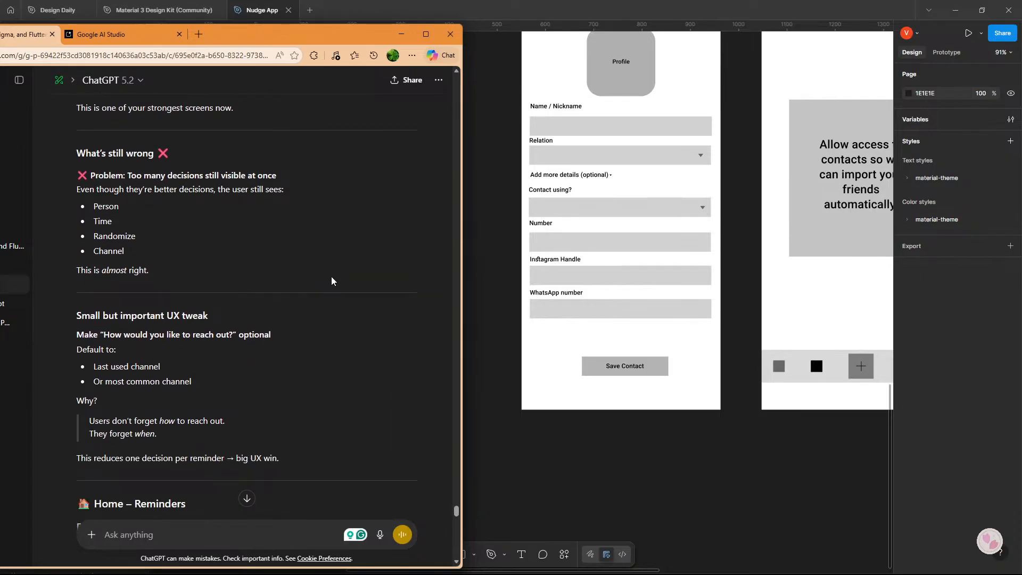
scroll(598, 283, up, 9)
Compare the Set reminder wireframe in Figma with ChatGPT's tweak about making "How would you like to reach out?" optional, examining that section's channel options.
click(596, 282)
scroll(585, 281, left, 5)
scroll(579, 280, up, 3)
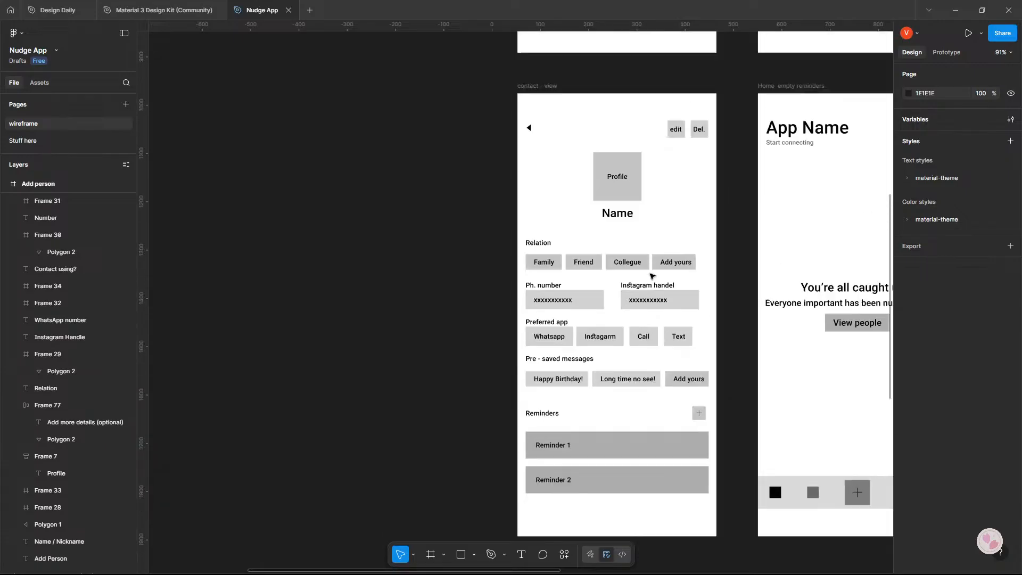
scroll(652, 275, up, 10)
scroll(565, 301, right, 2)
key(alt+Tab)
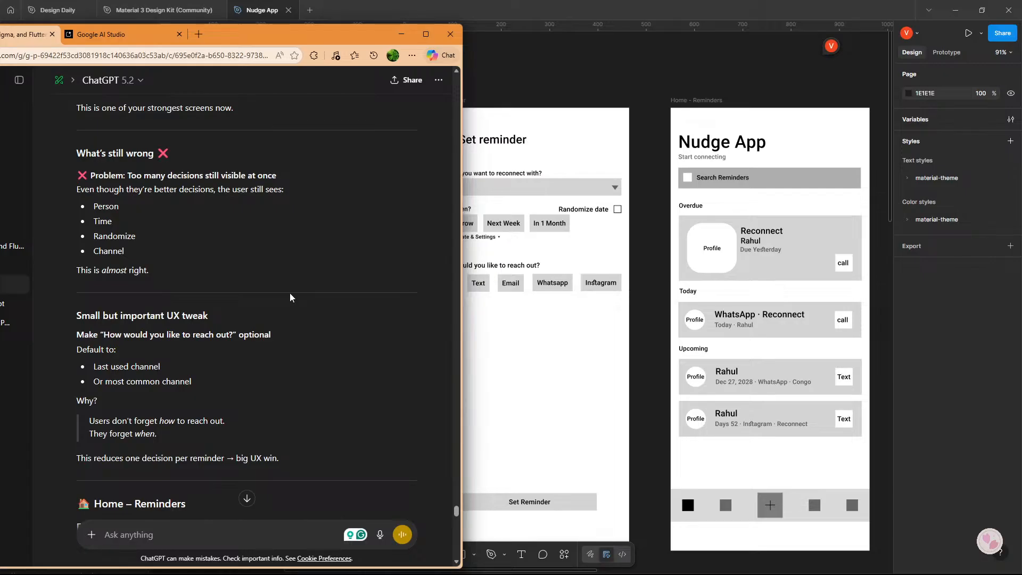
scroll(291, 297, down, 2)
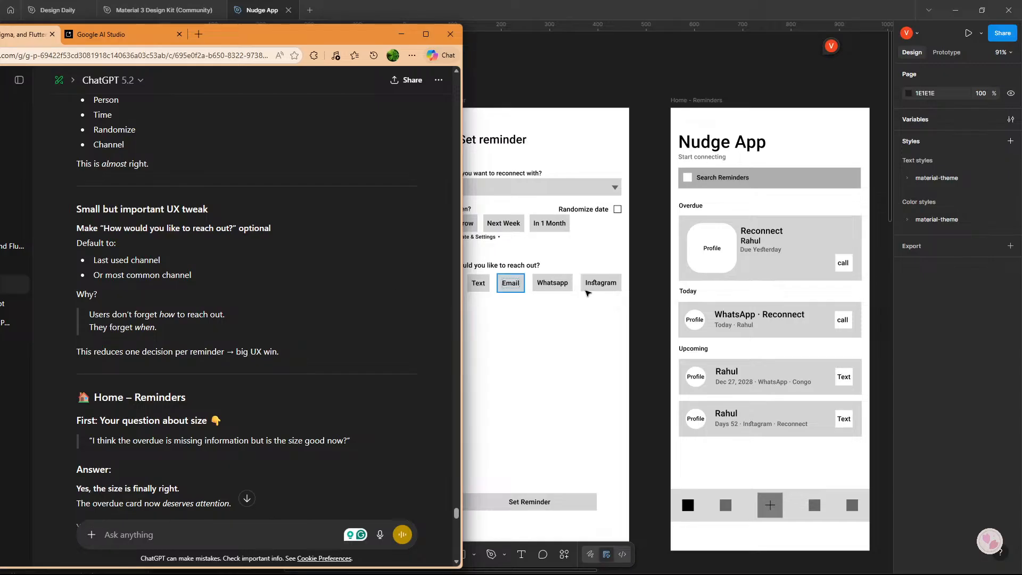
scroll(261, 332, down, 1)
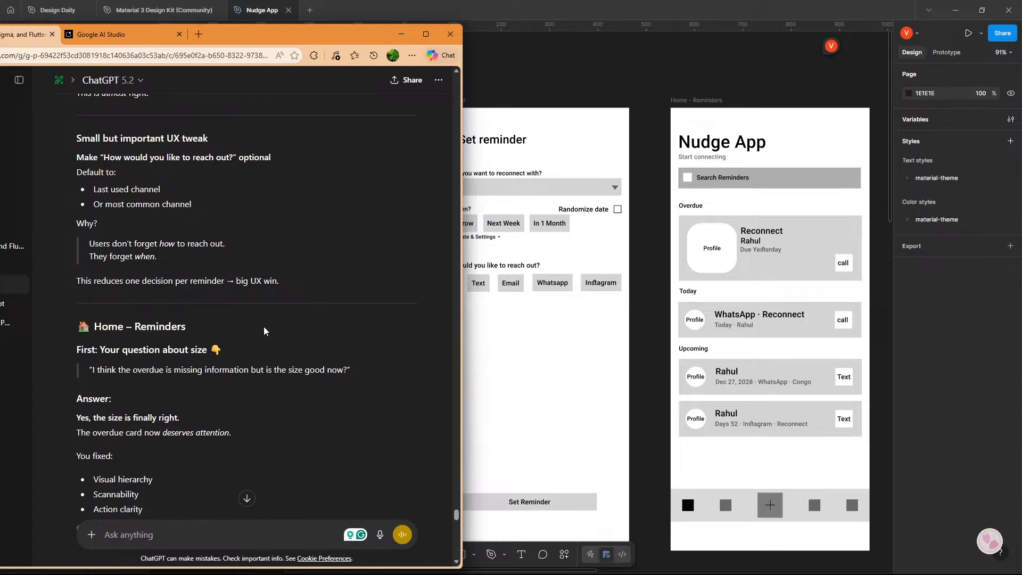
drag(586, 399, 654, 387)
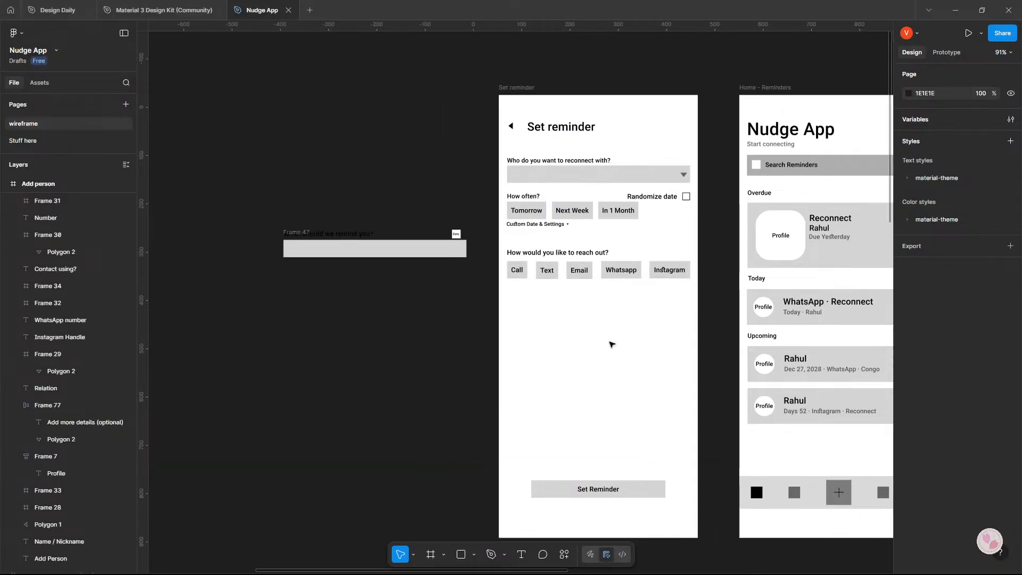
drag(494, 242, 707, 284)
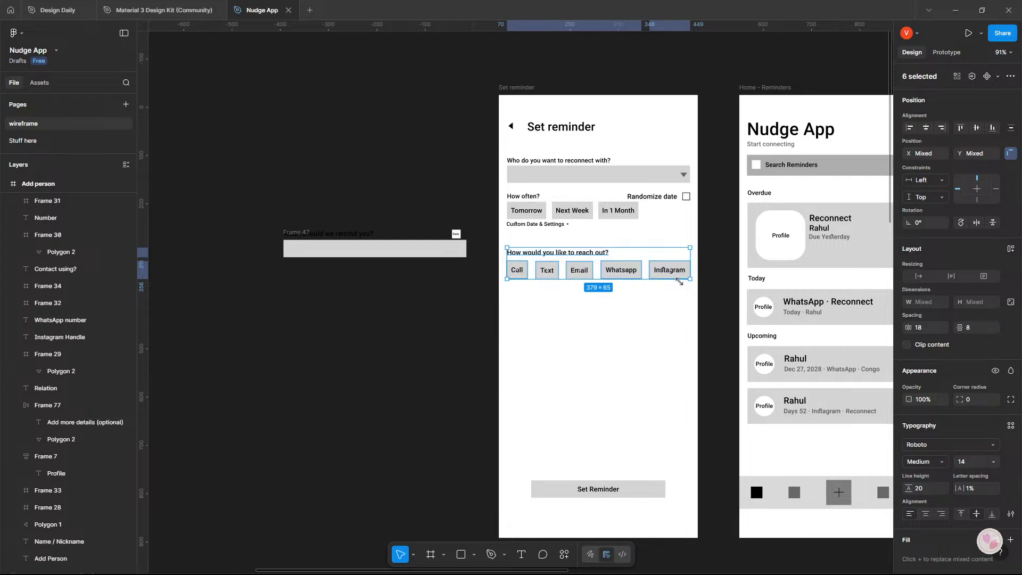
click(510, 328)
Read ChatGPT's Home – Reminders critique on card size and missing information, and check it against the Overdue card in the Figma wireframe.
key(alt+Tab)
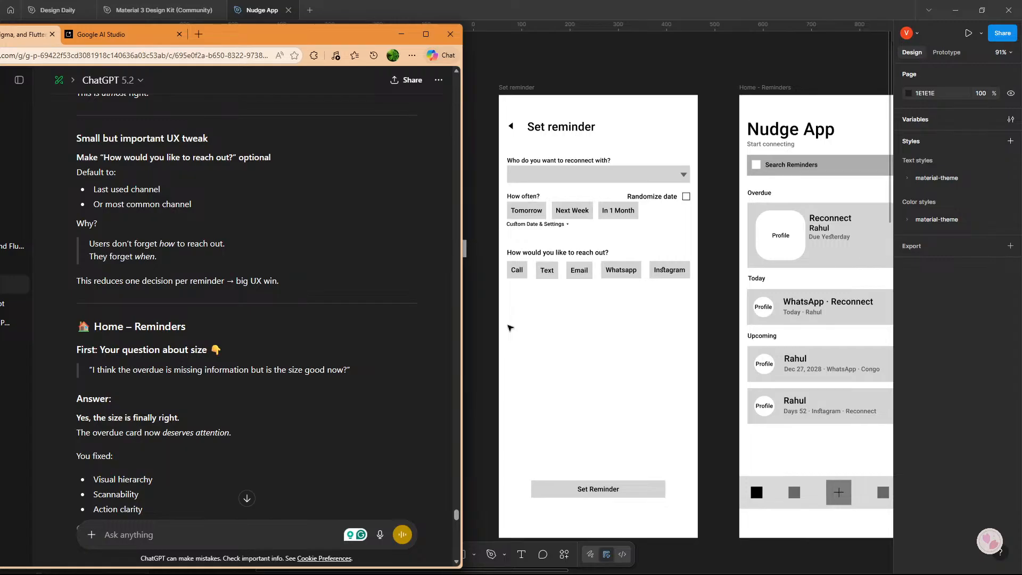
scroll(213, 300, down, 3)
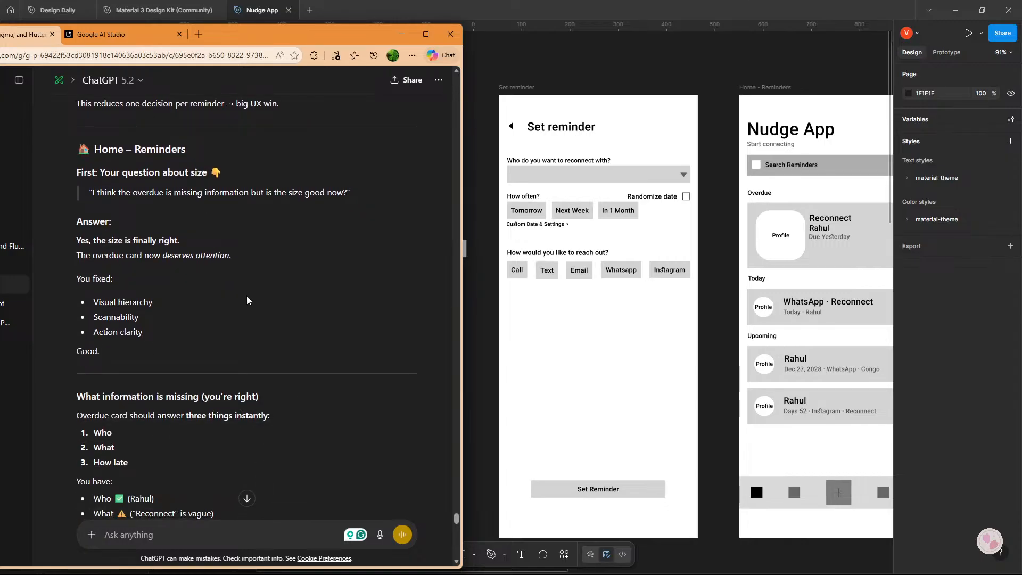
scroll(247, 299, down, 1)
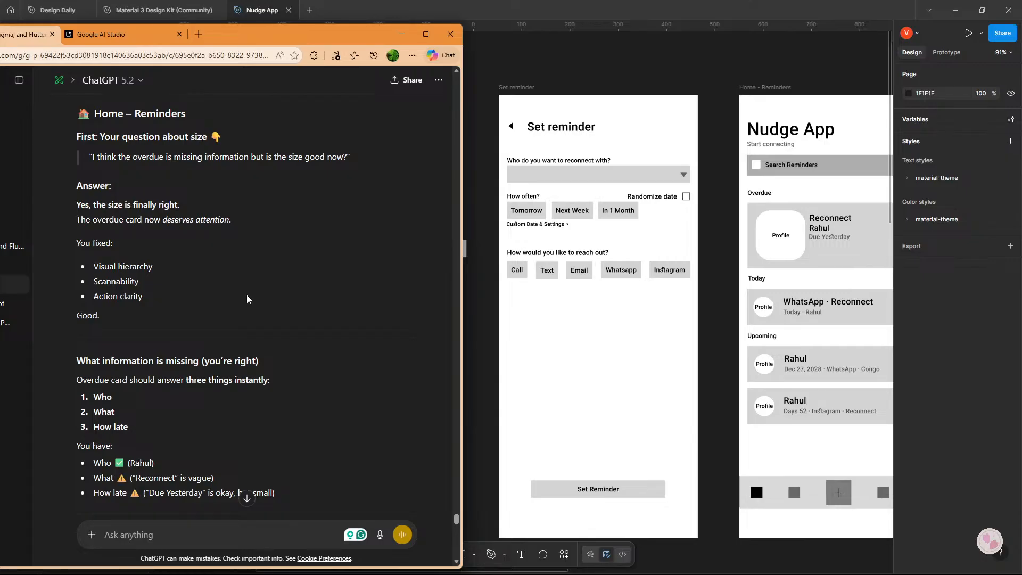
scroll(247, 299, down, 3)
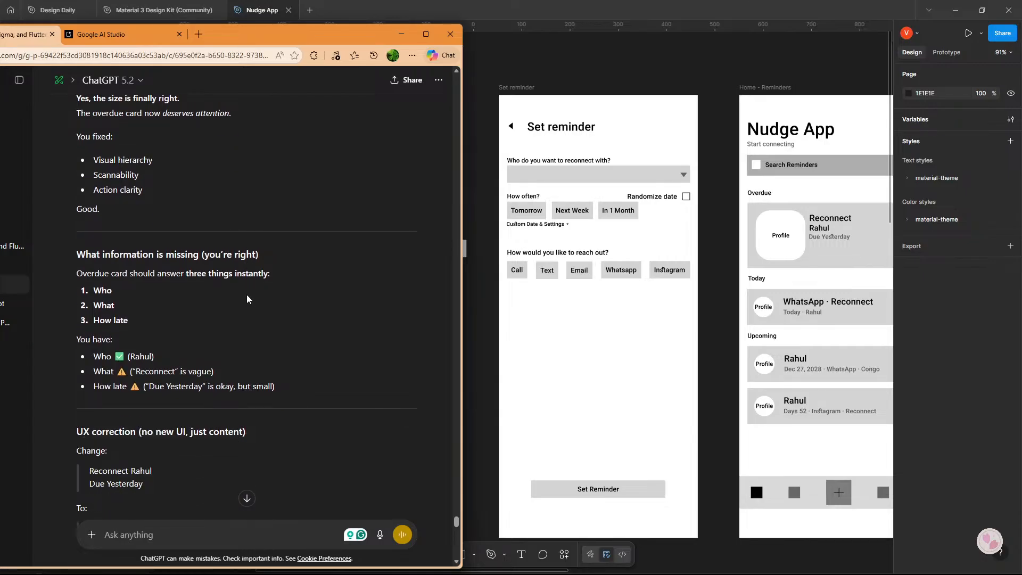
scroll(247, 299, down, 2)
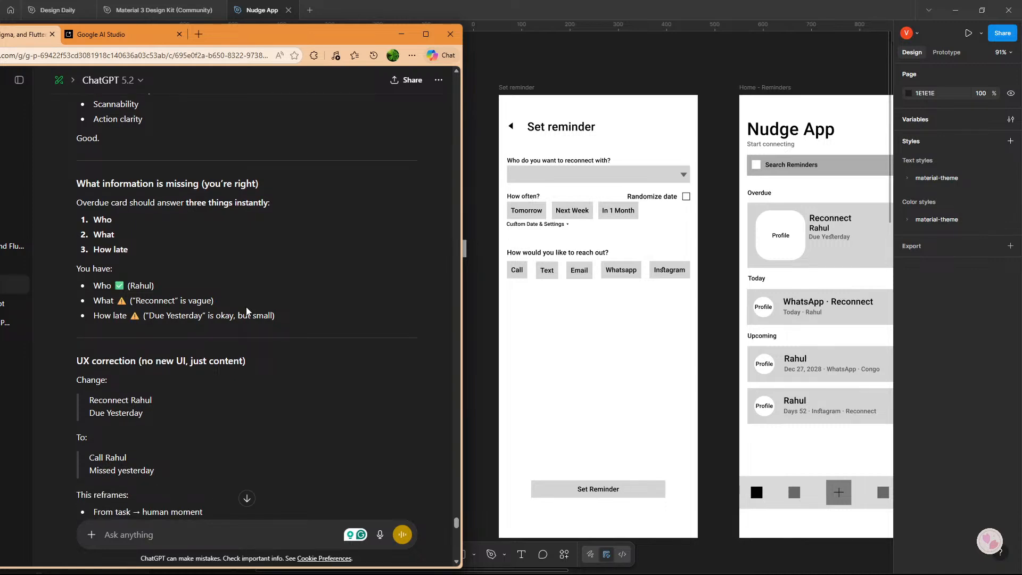
click(639, 294)
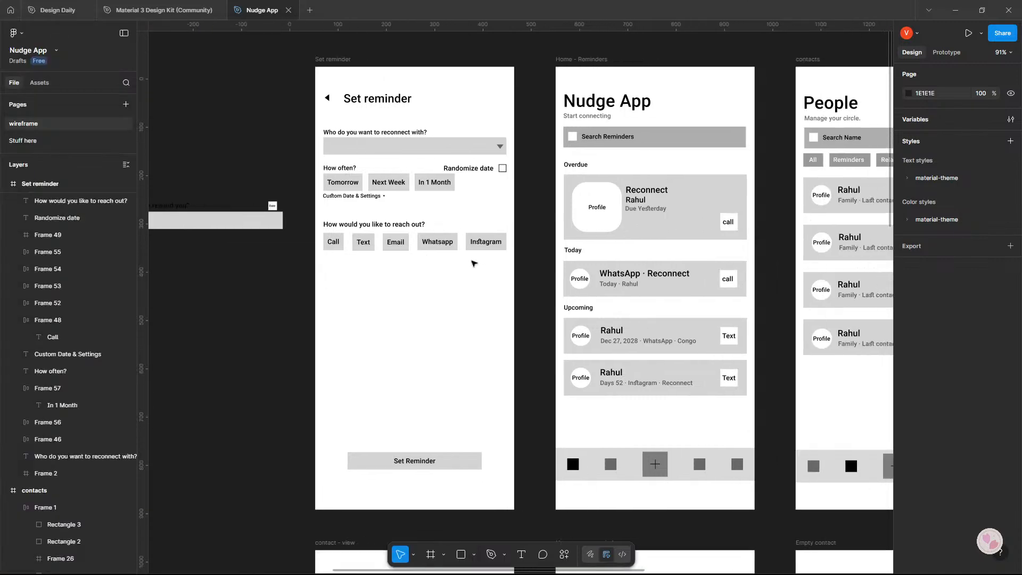
click(635, 213)
key(alt+Tab)
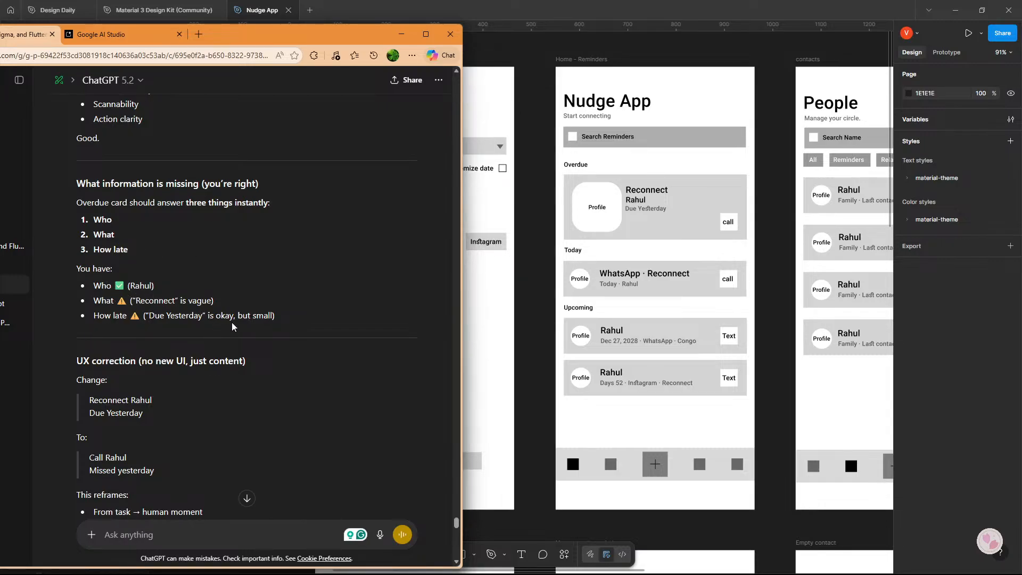
Read ChatGPT's UX correction for the overdue card's wording and its suggestion about the Call/Text buttons on reminder cards.
scroll(235, 321, down, 2)
scroll(200, 314, down, 3)
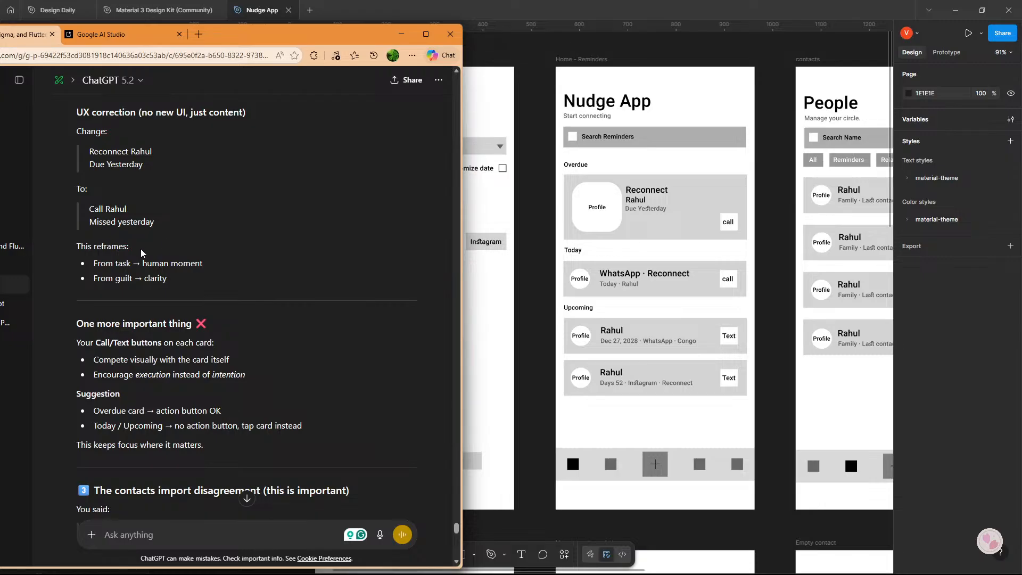
scroll(141, 249, down, 2)
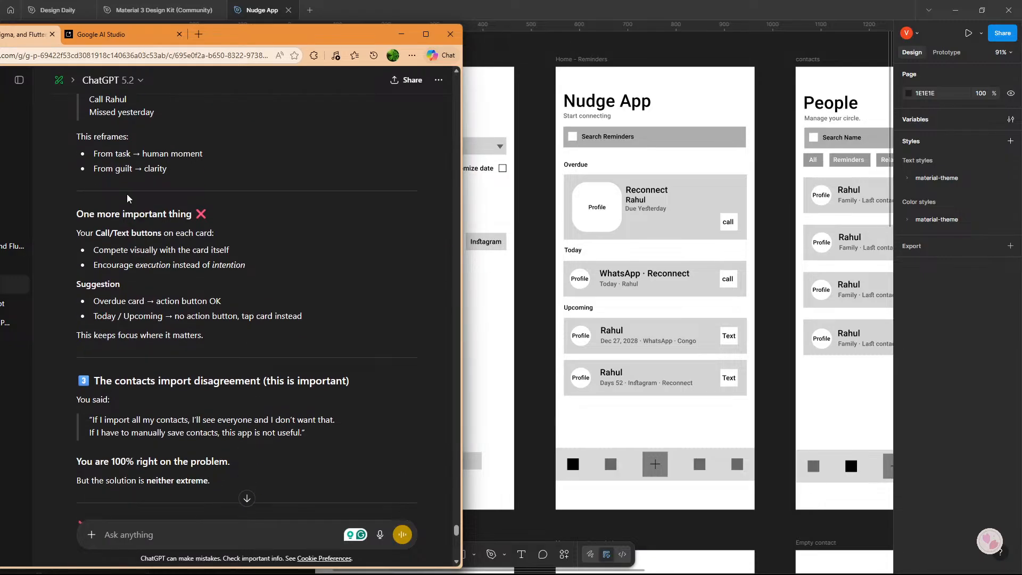
scroll(127, 199, down, 2)
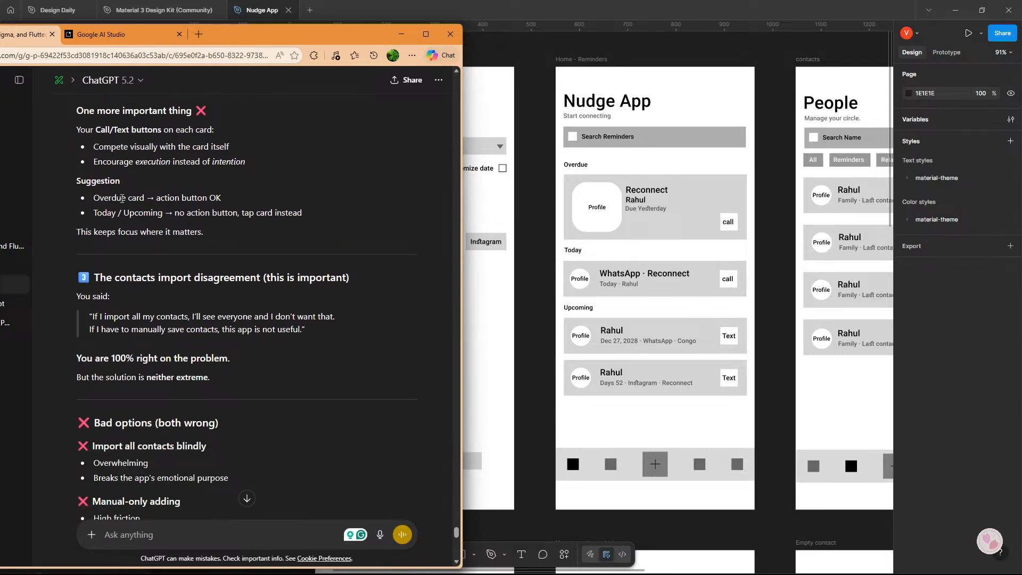